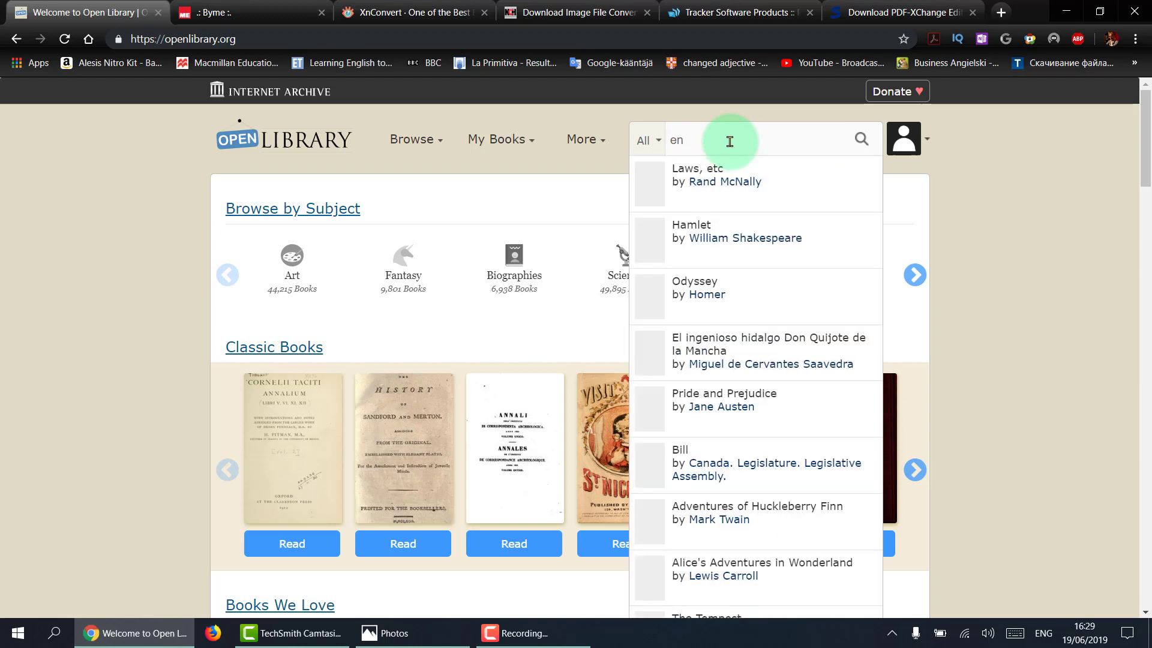
- Search Open Library for "english file" and borrow the English file intermediate student's book
text(li)
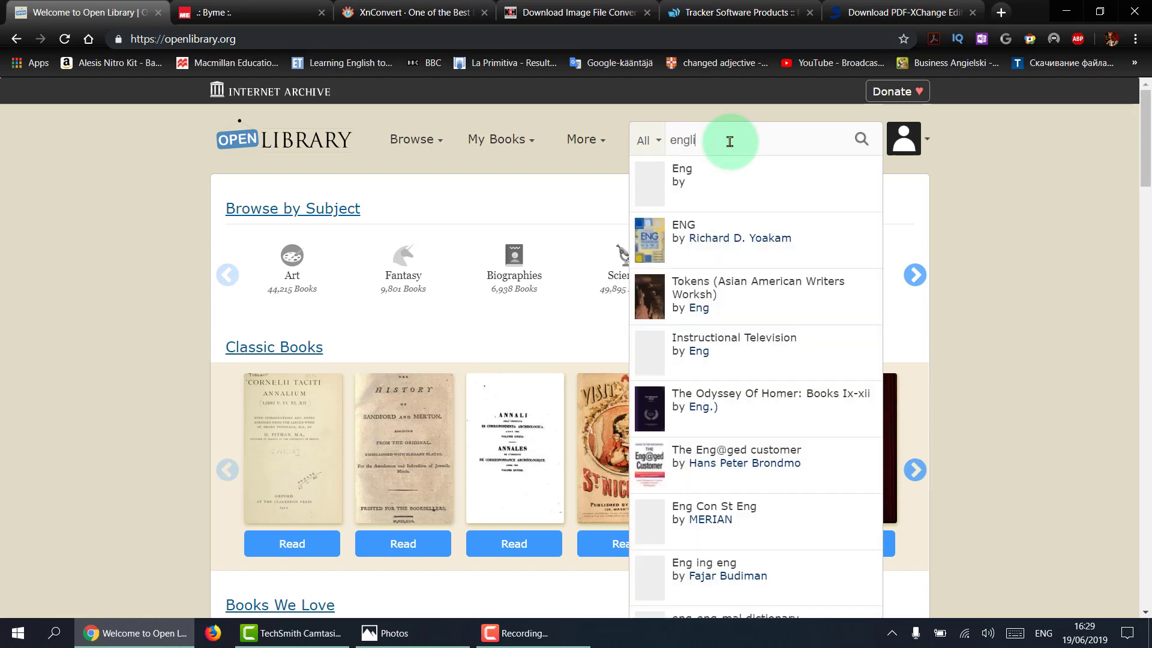
text(sh file)
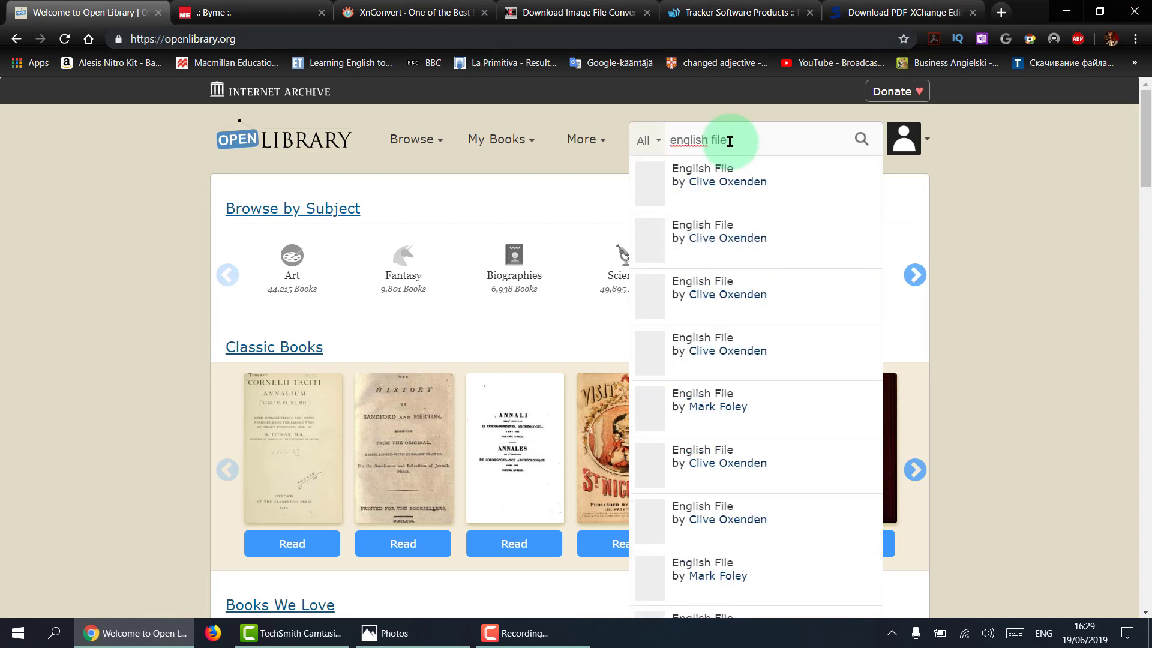
key(Return)
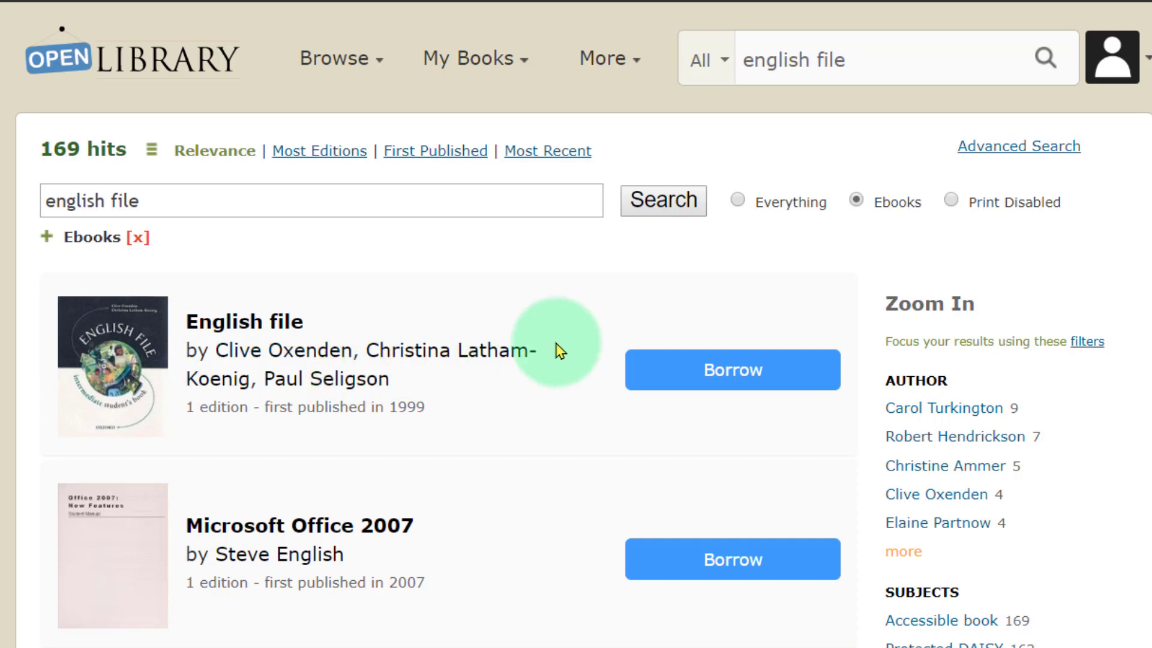
click(735, 375)
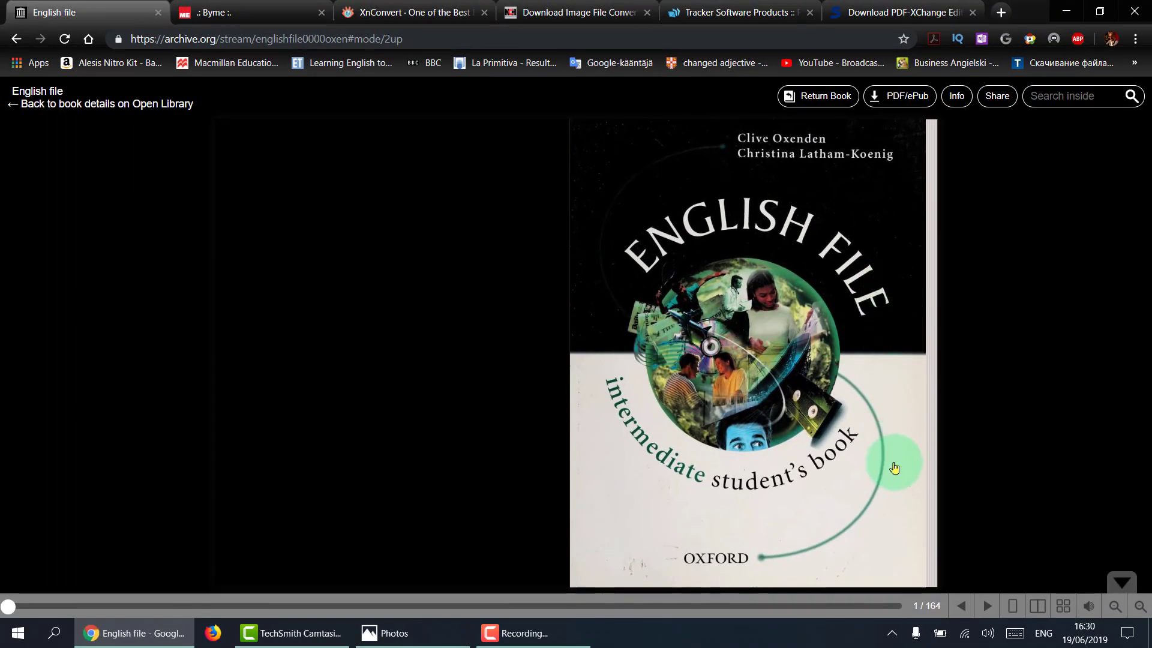
- Leaf through the borrowed book's contents and first unit up to page 10, and return towards the cover
click(986, 607)
click(986, 607)
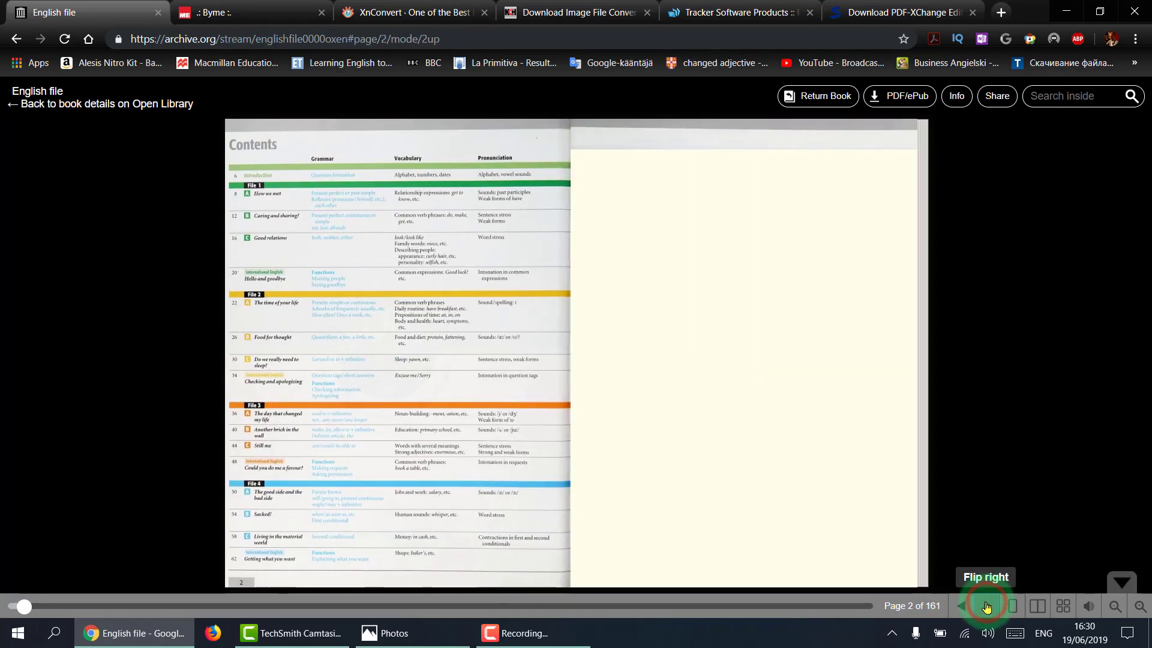
click(986, 608)
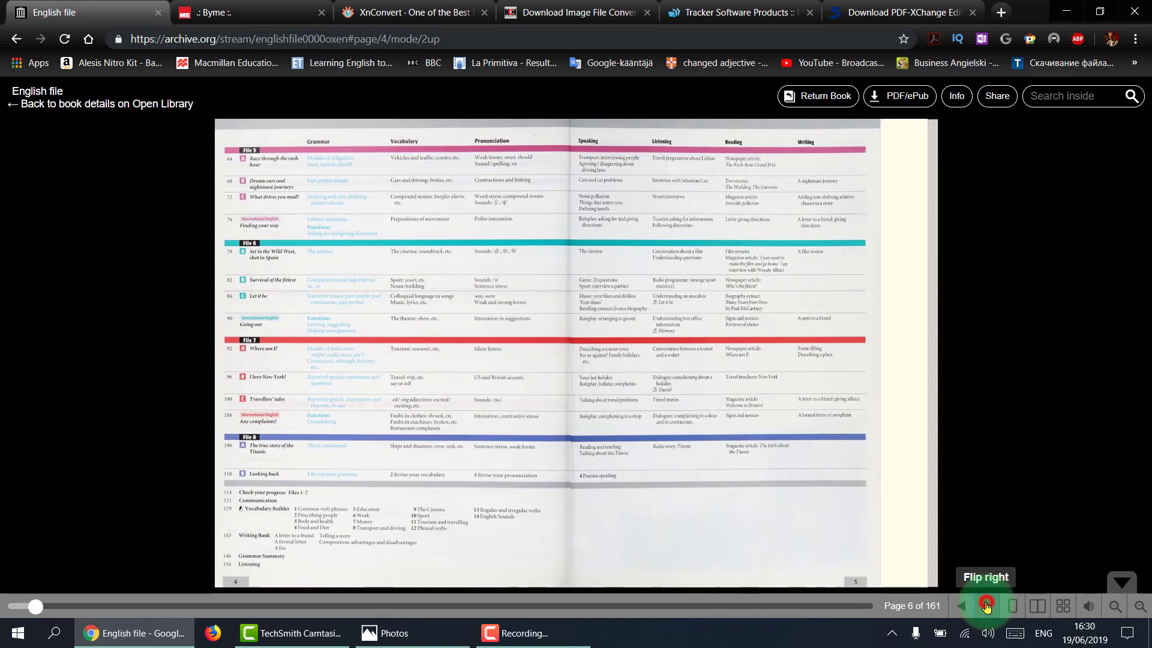
click(986, 607)
click(986, 607)
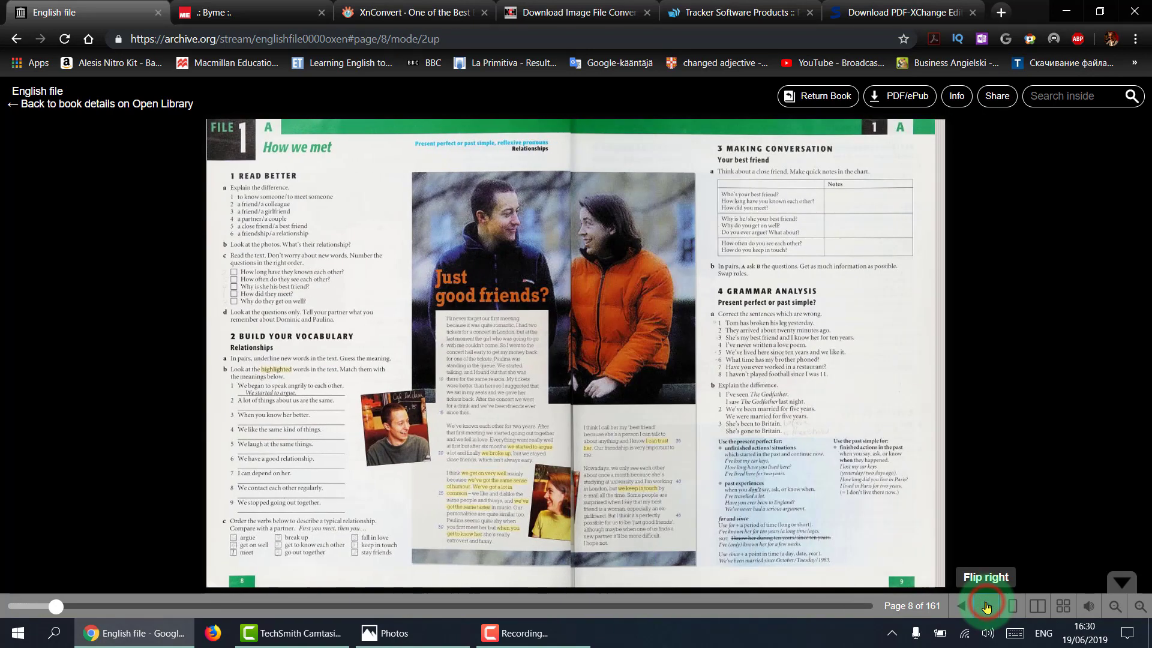
click(986, 608)
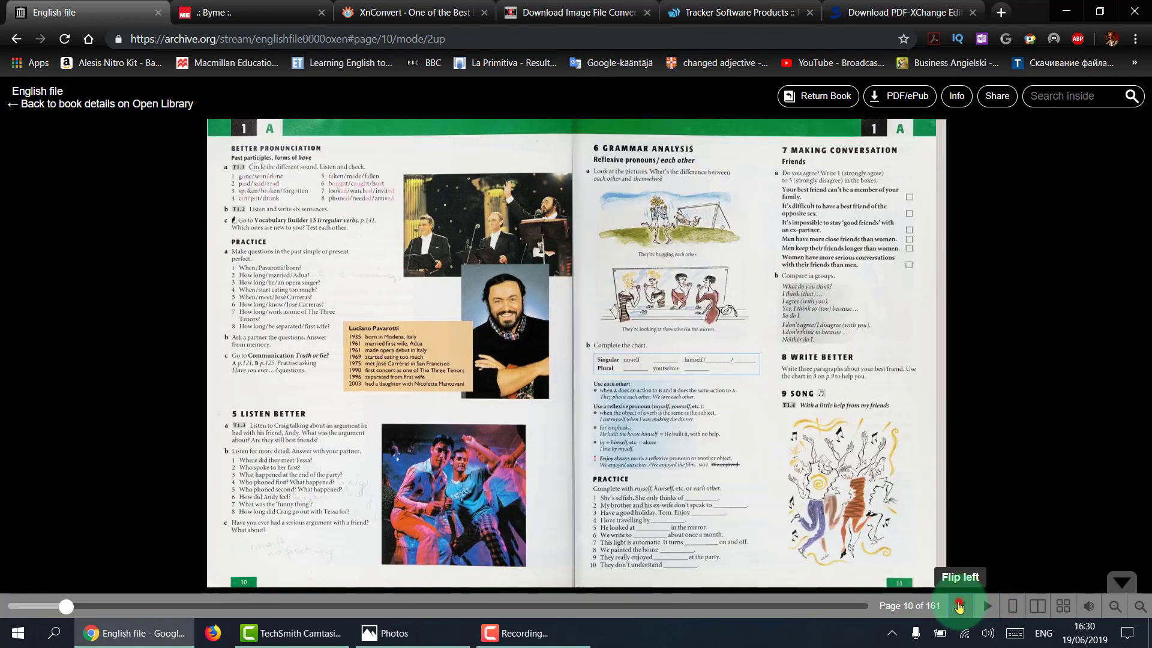
click(959, 607)
click(958, 607)
click(959, 607)
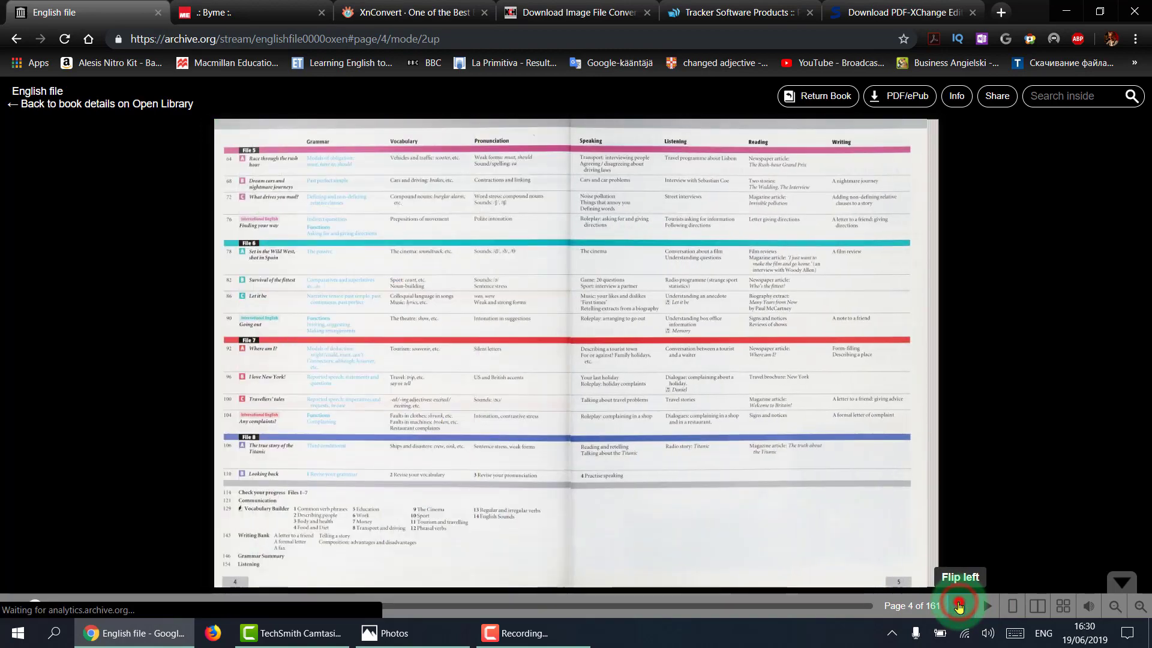
click(959, 607)
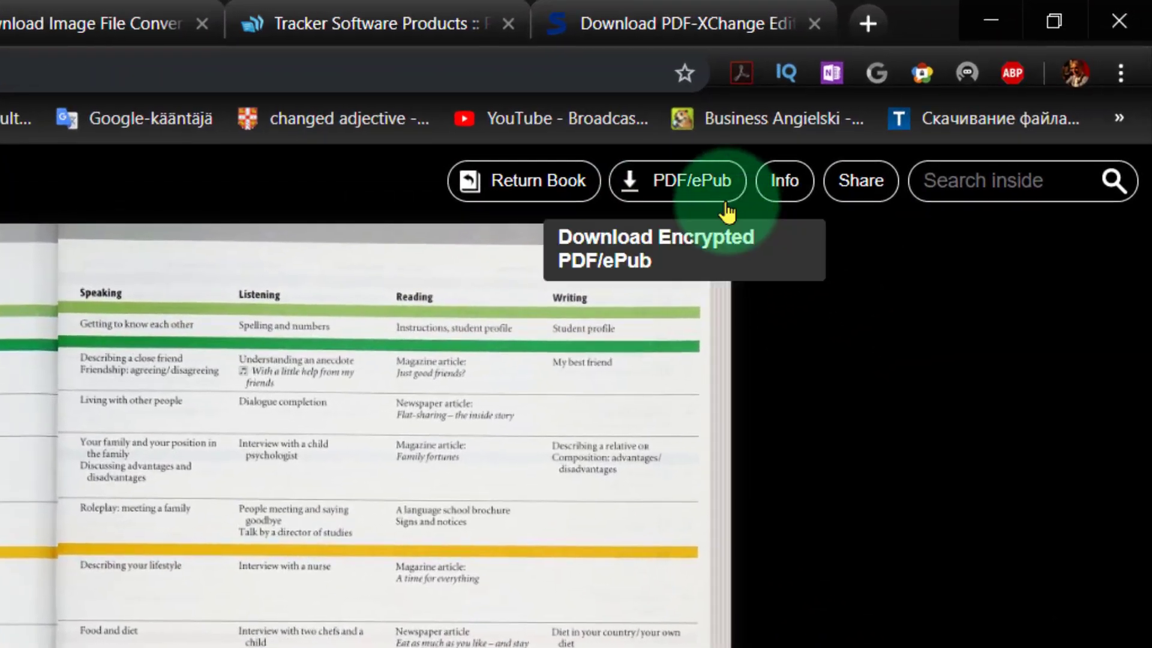
- Download the borrowed English file book in the Encrypted Adobe PDF format
click(727, 211)
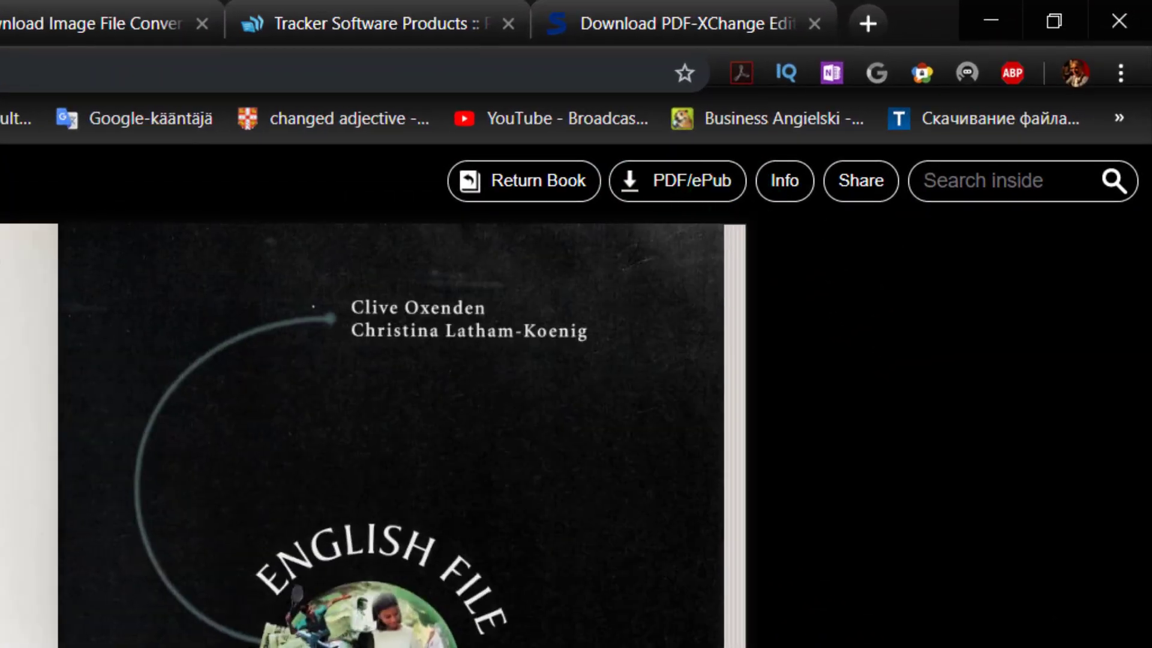
click(729, 512)
click(690, 183)
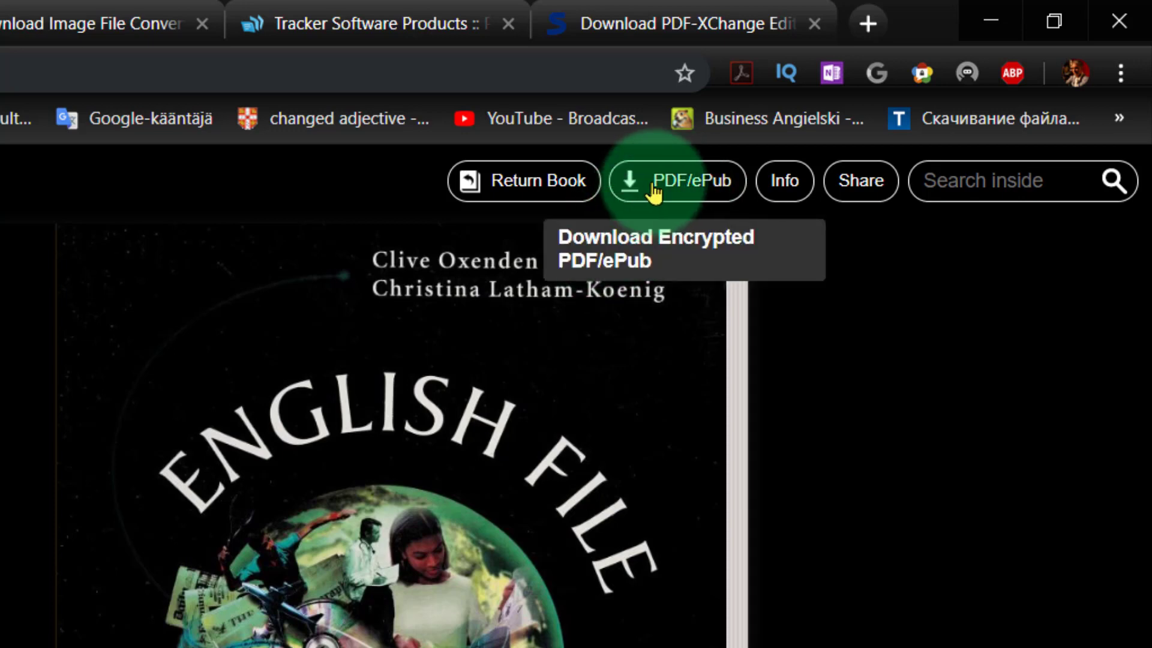
click(690, 181)
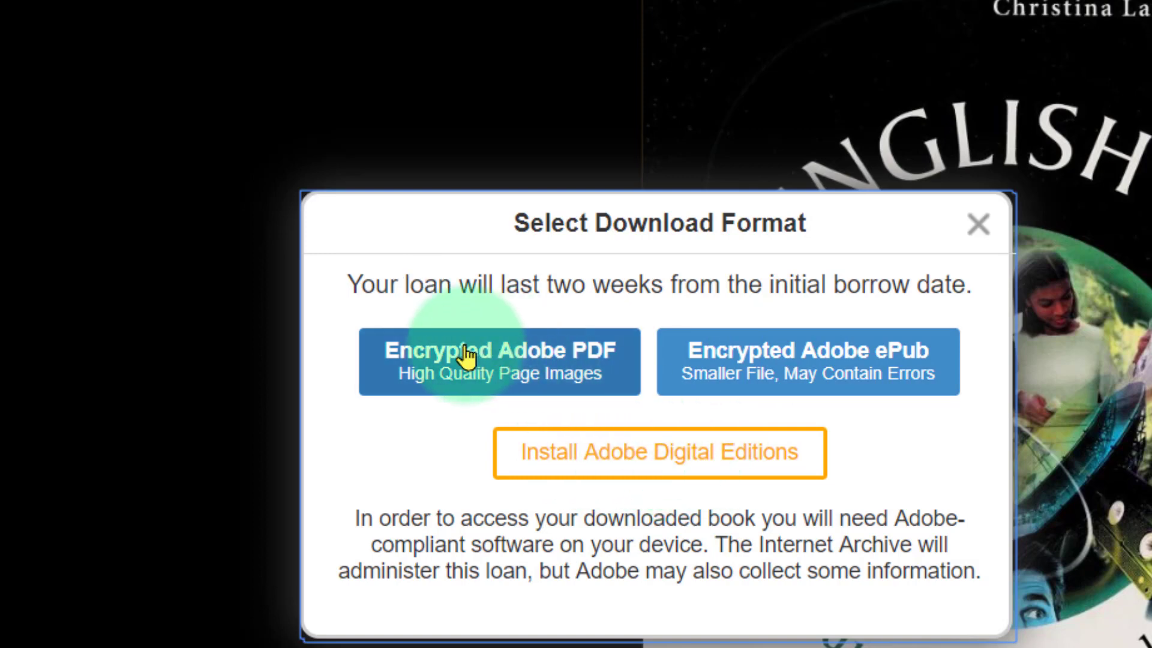
click(490, 367)
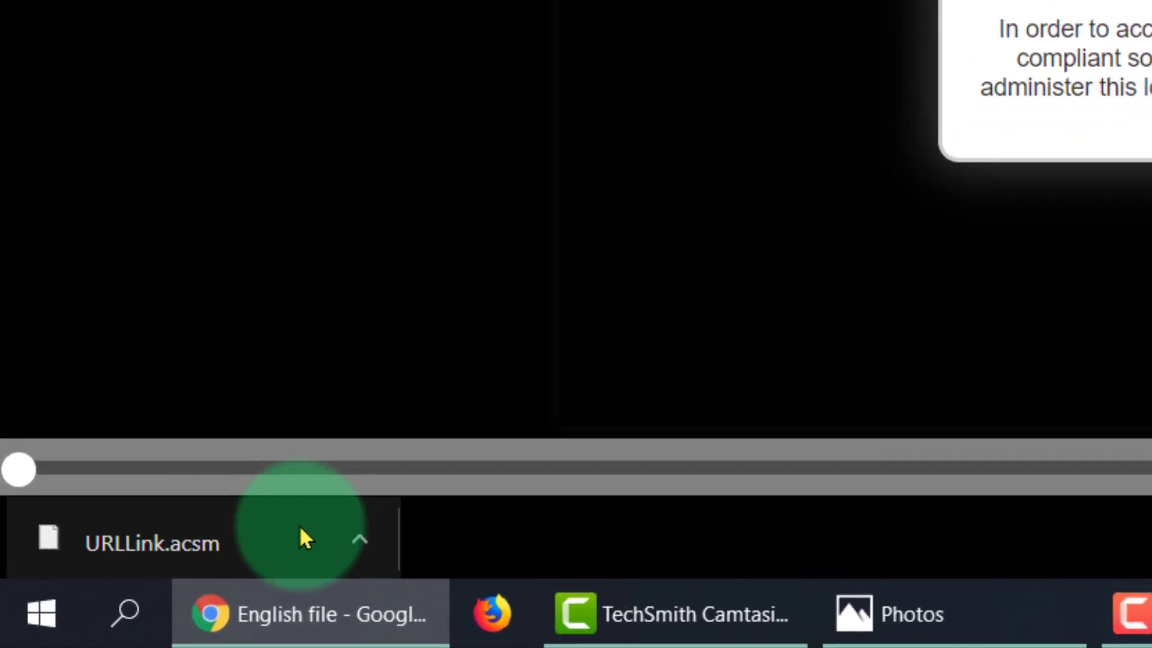
- Try to open the downloaded URLLink.acsm file and dismiss the resulting message
click(354, 537)
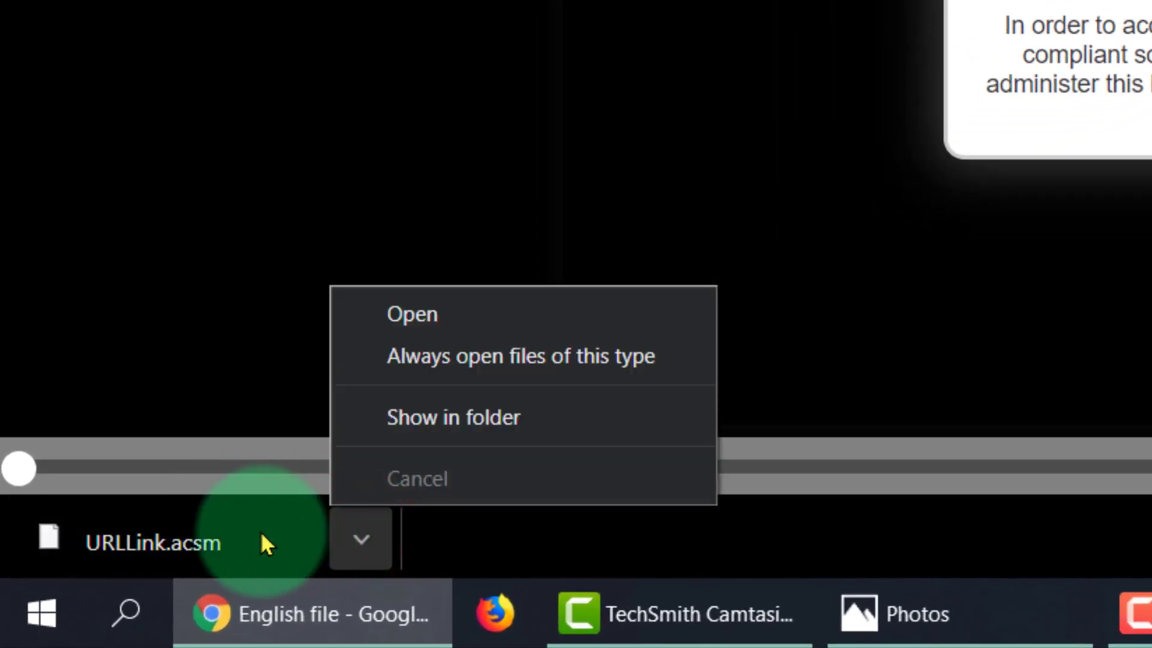
click(232, 270)
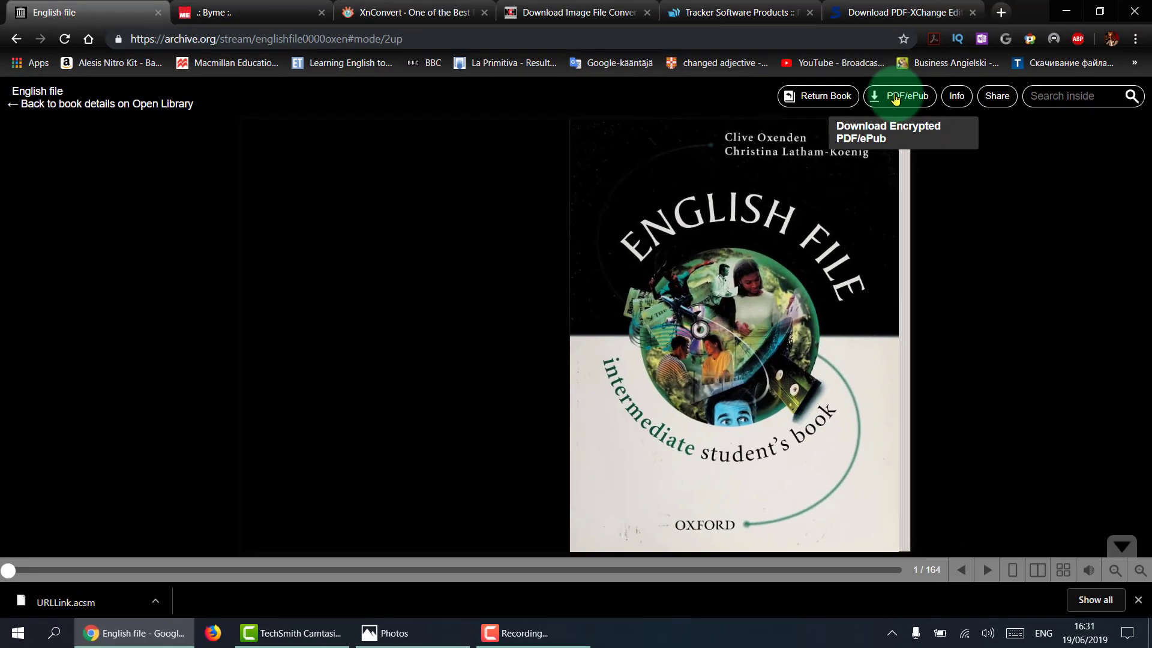
click(102, 600)
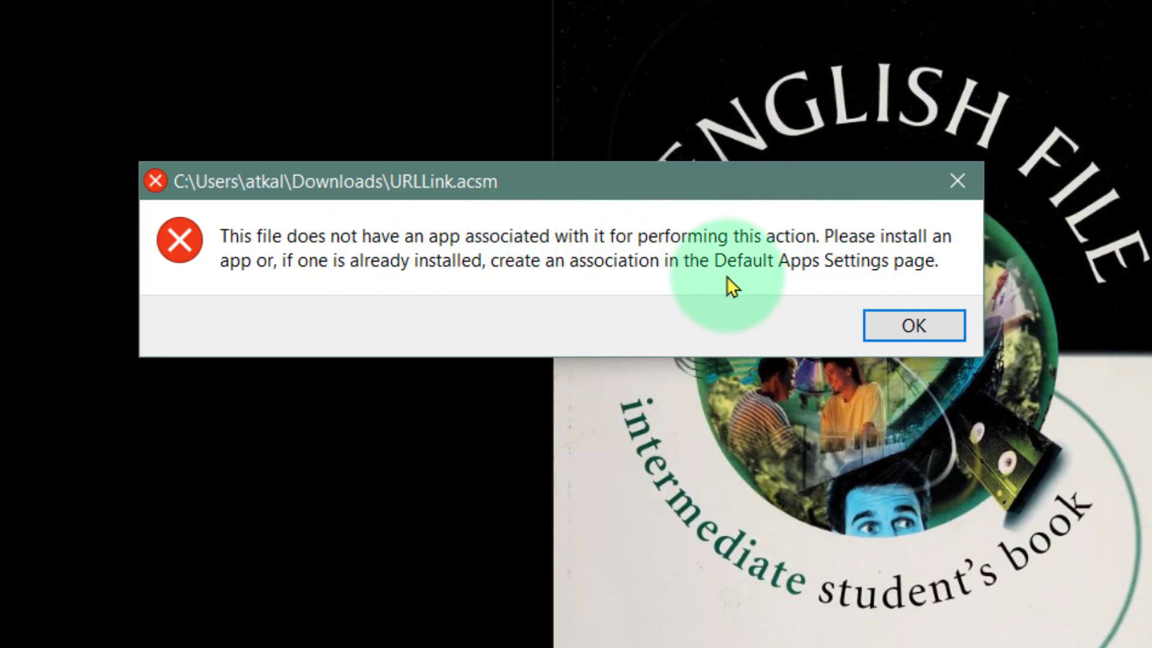
click(887, 329)
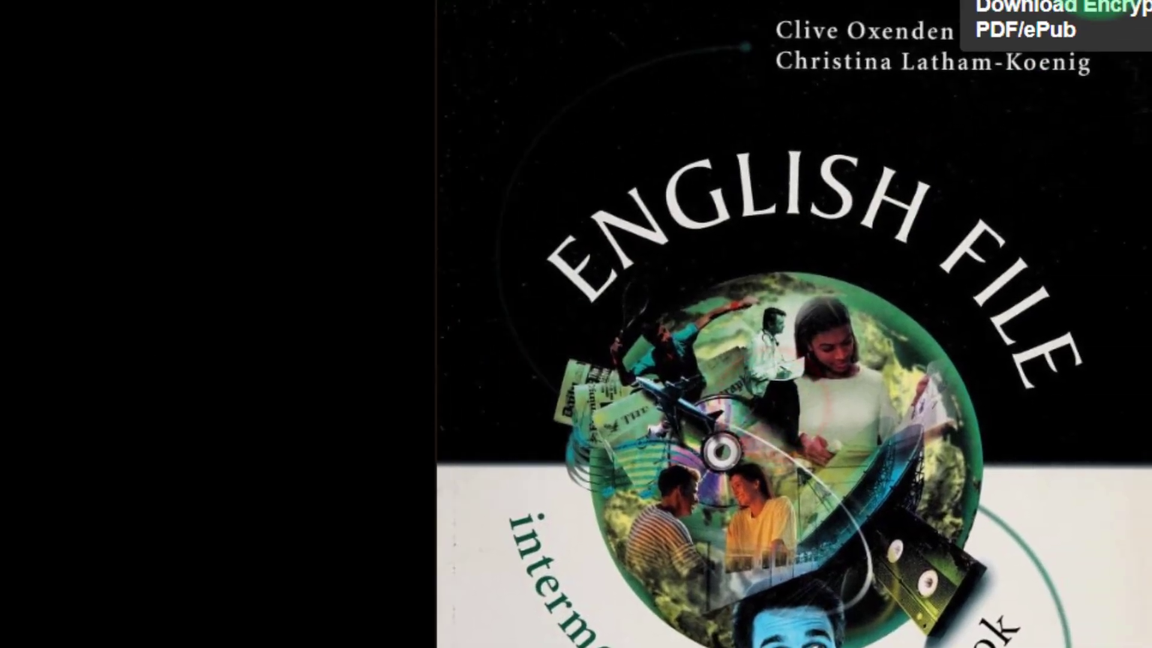
- Go from the book's download options to the Adobe Digital Editions page, choose the Spanish regional site, and download the 4.5.10 Windows installer
click(918, 66)
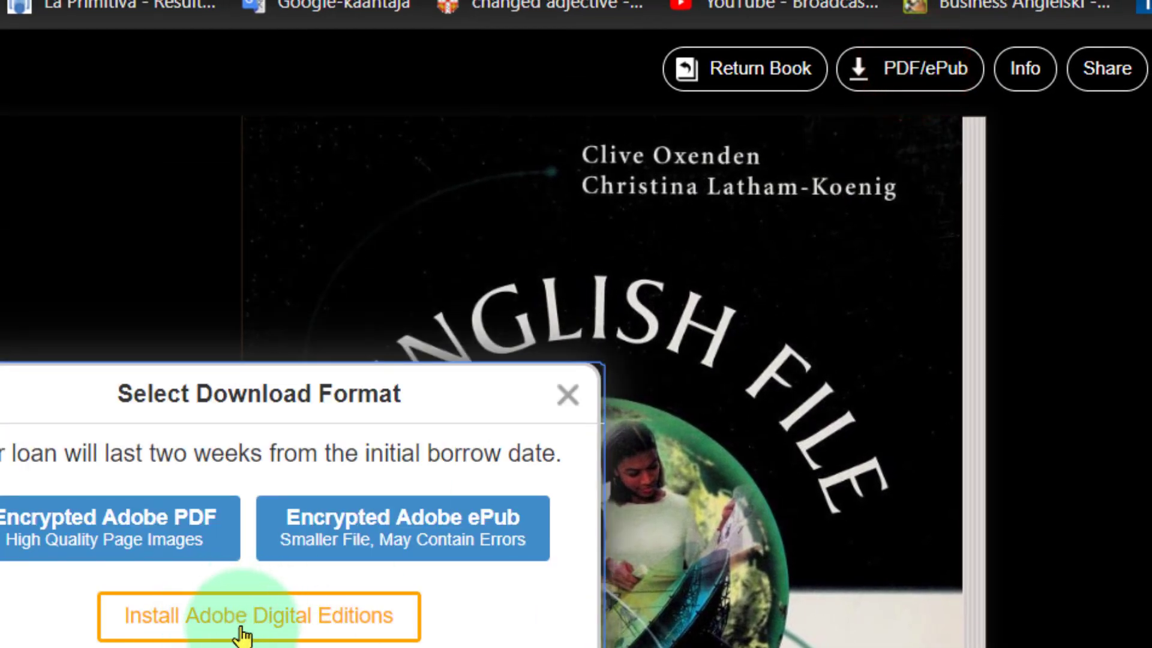
click(262, 630)
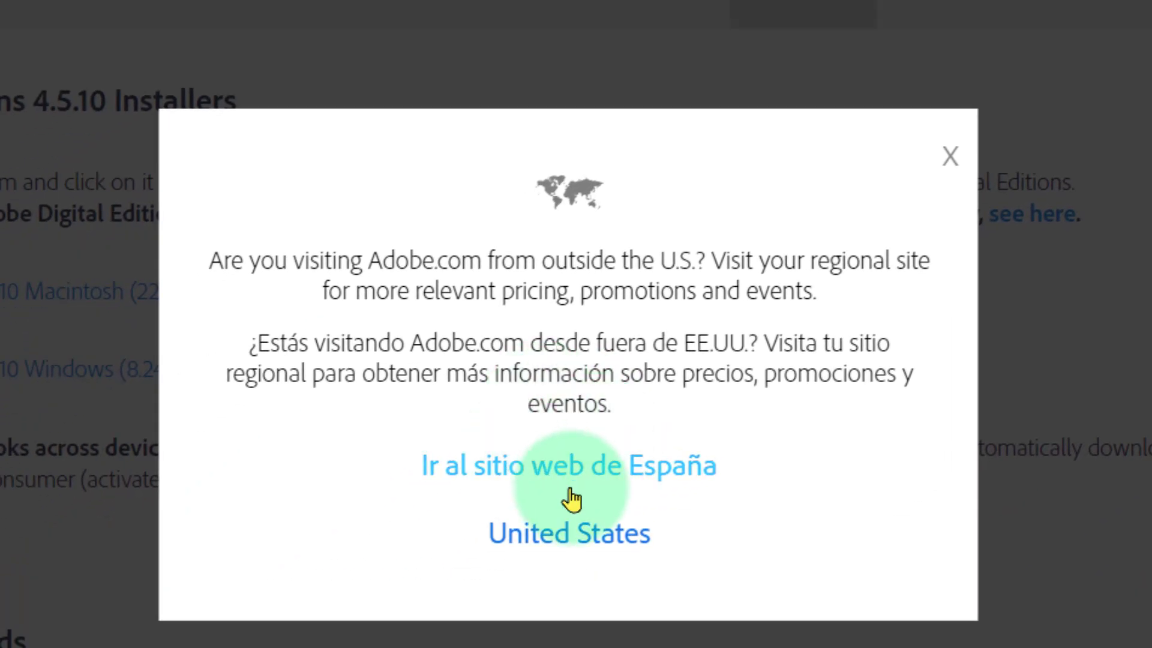
click(559, 471)
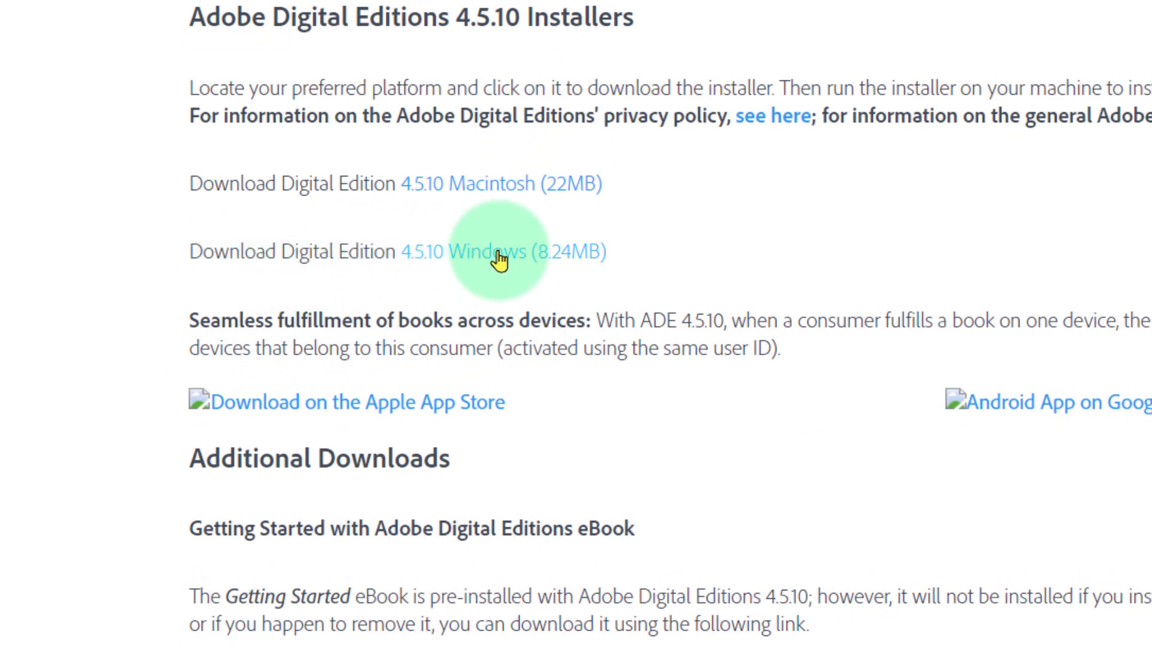
click(499, 255)
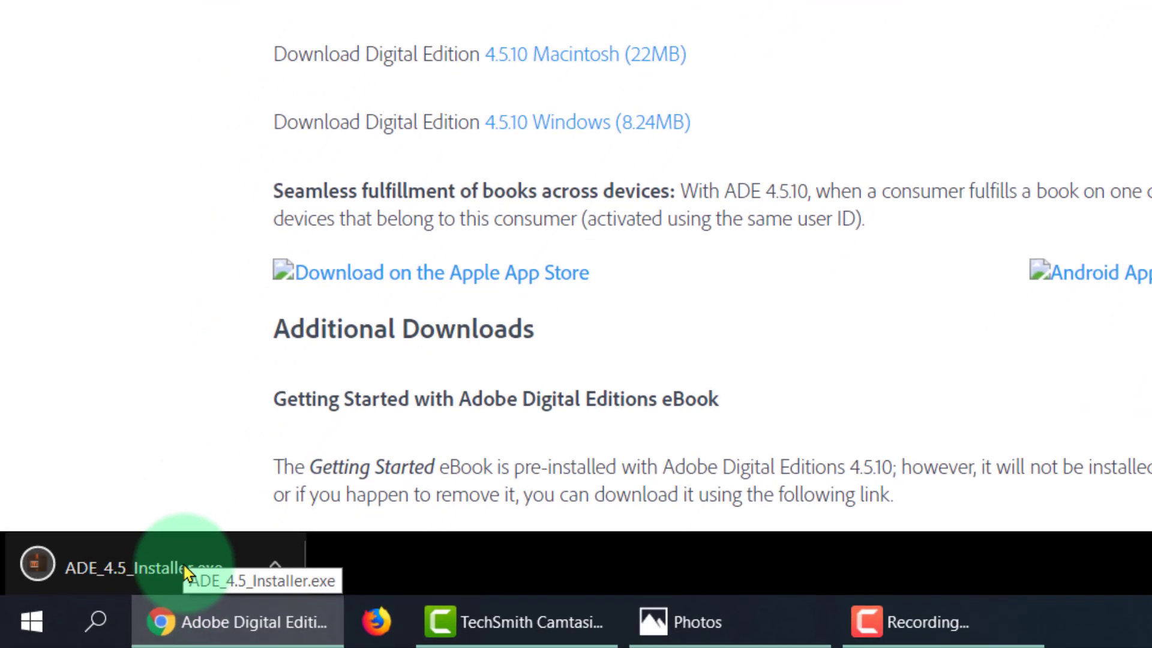
- Run ADE_4.5_Installer.exe, accept the license agreement, and start the installation with all components selected
click(171, 563)
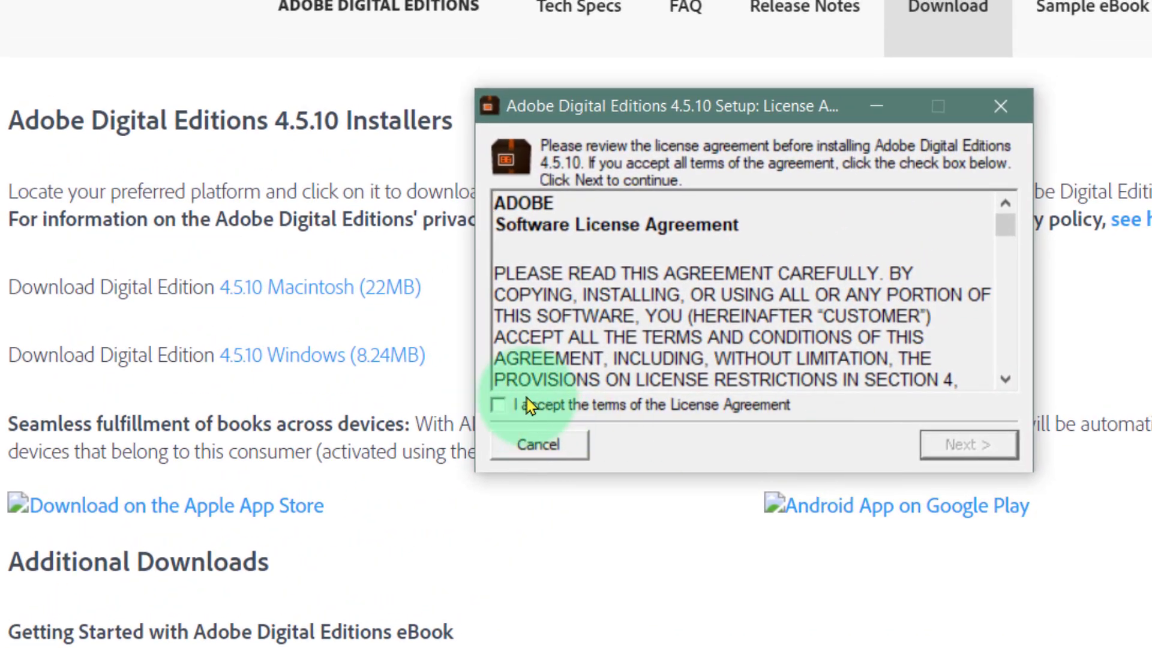
click(524, 405)
click(963, 445)
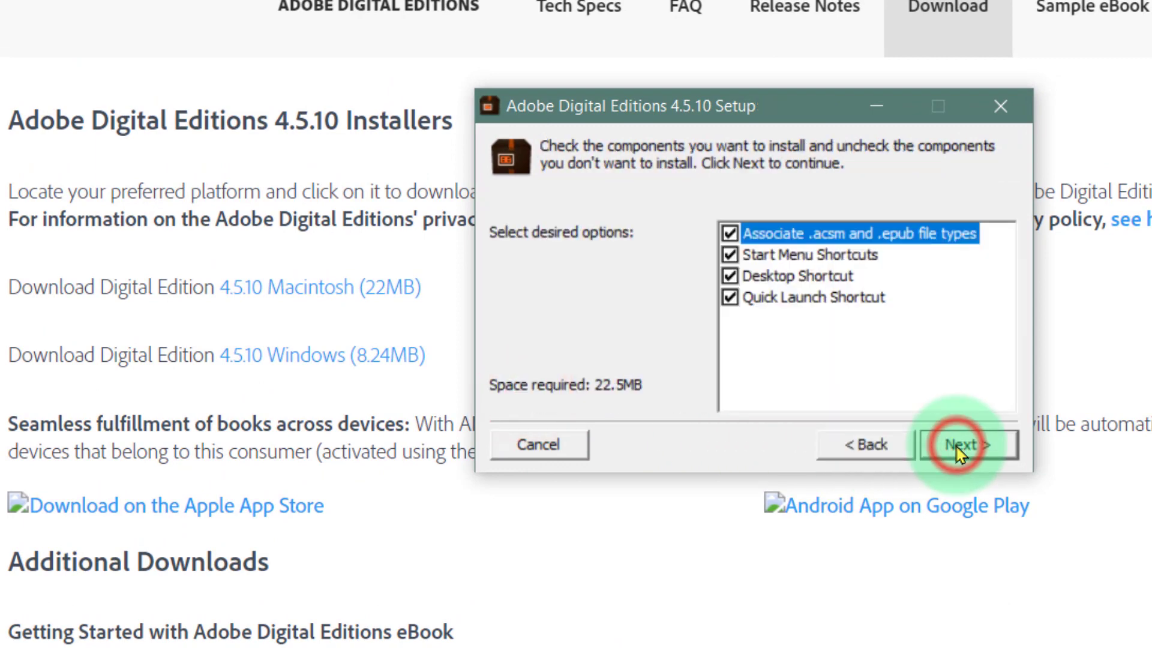
click(959, 451)
click(960, 451)
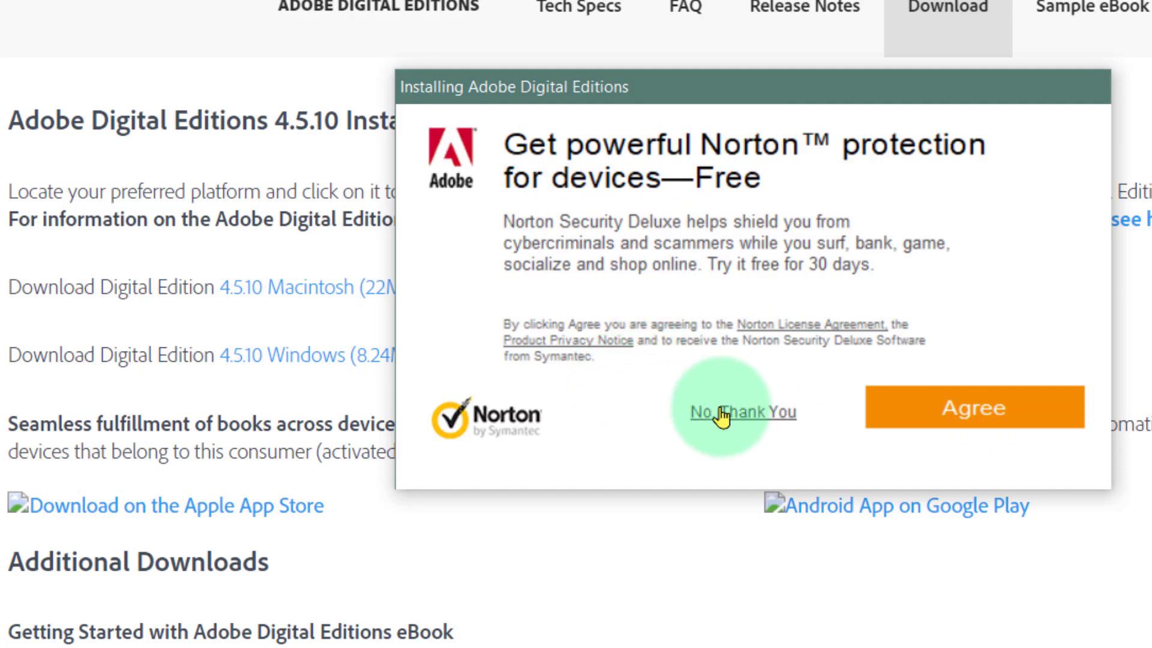
- Decline the Norton Security offer, finish the setup, and close the Adobe Digital Editions window
click(744, 412)
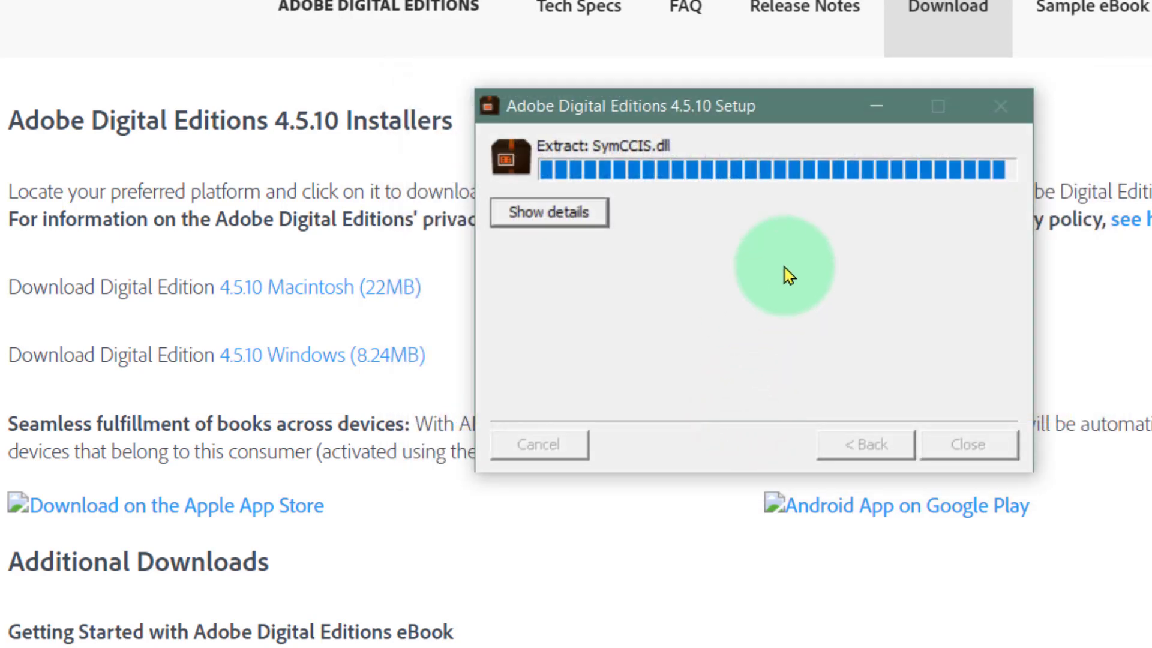
click(995, 448)
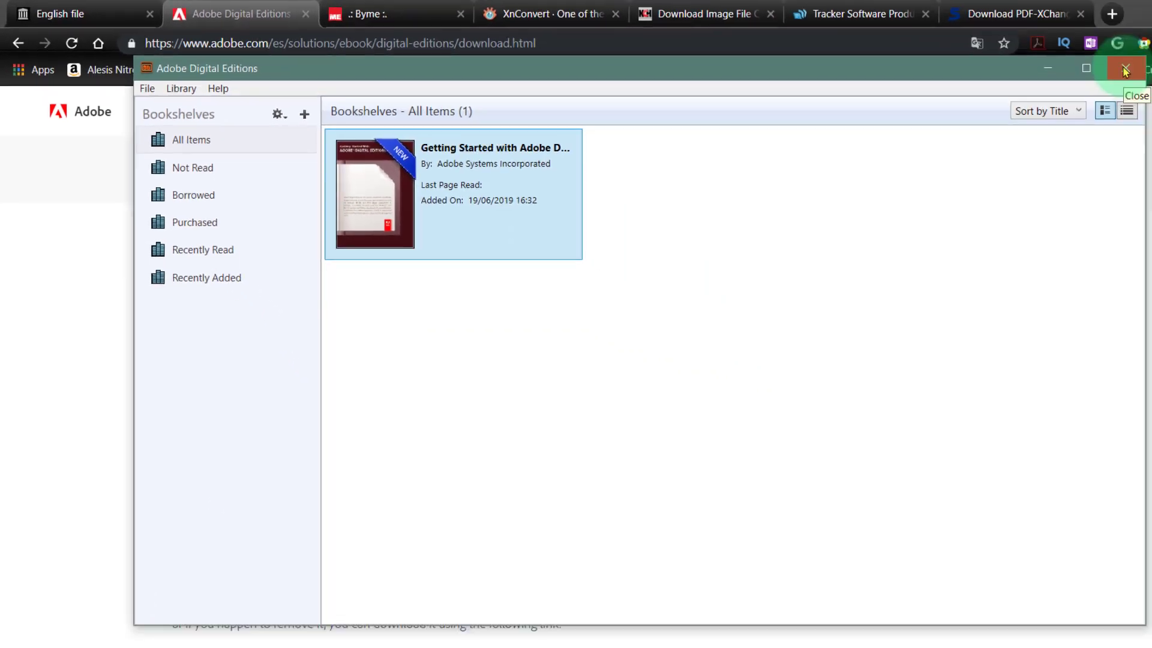
click(1011, 34)
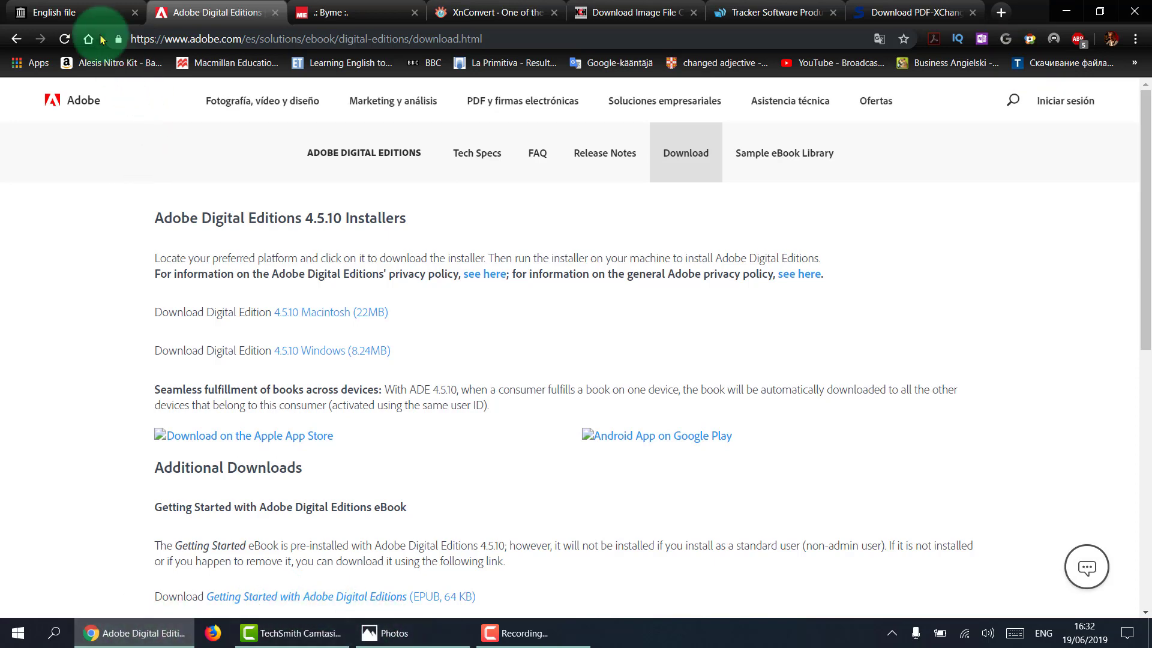
- Return to the English file page, download the Encrypted Adobe PDF again, and open URLLink (1).acsm in Adobe Digital Editions
click(84, 13)
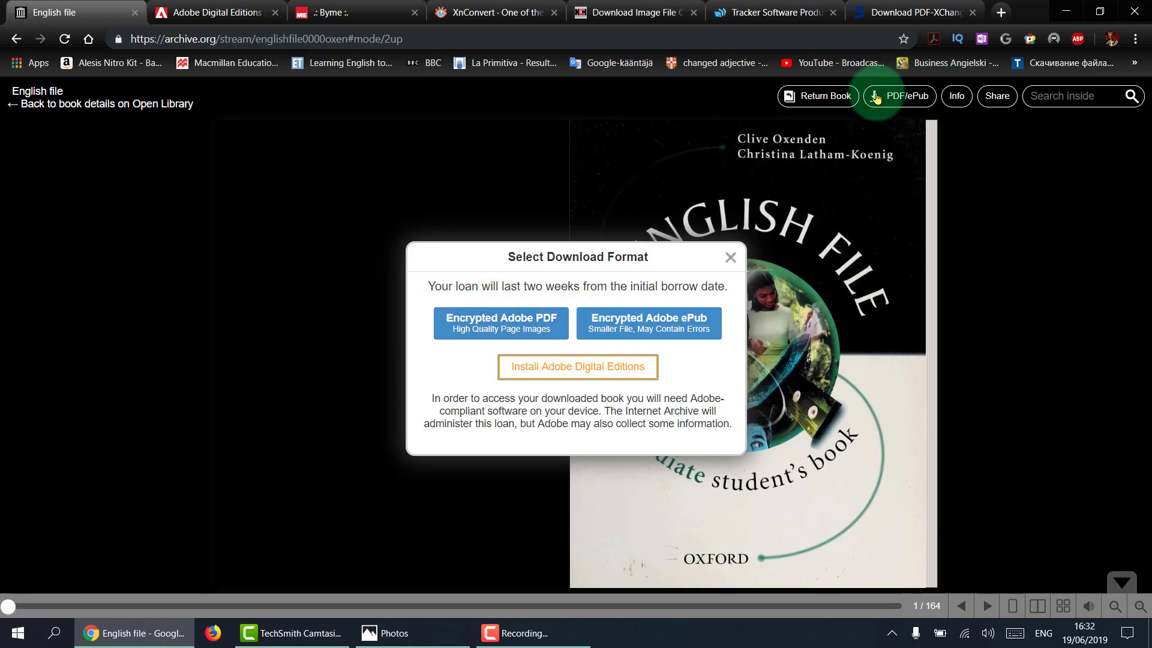
click(491, 320)
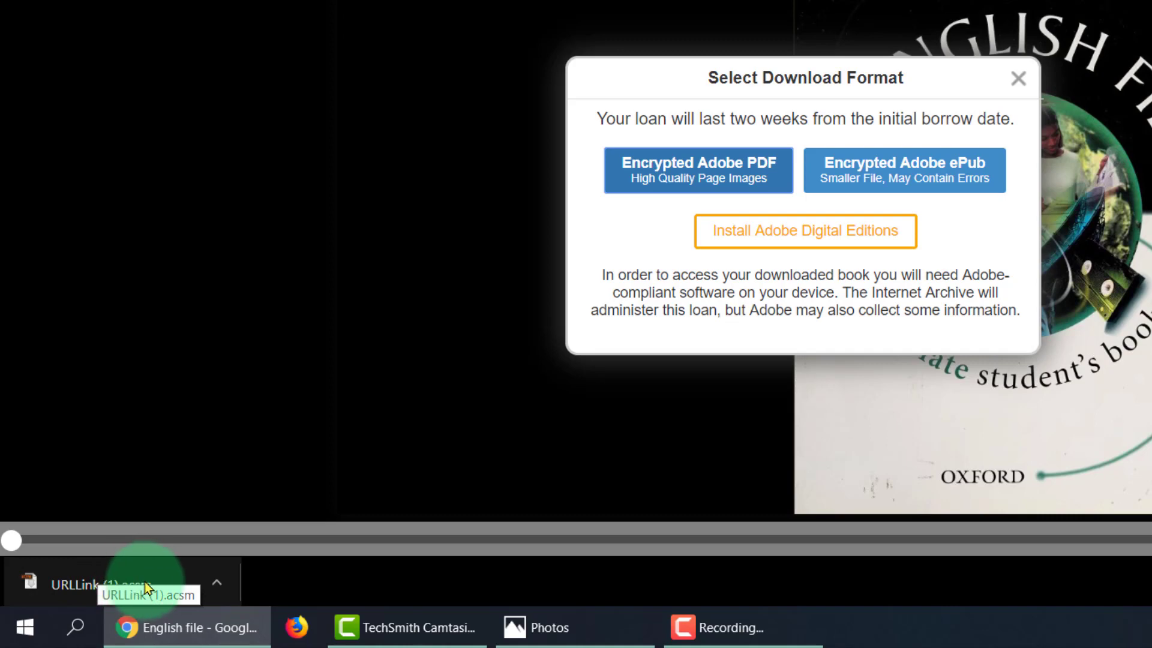
click(101, 573)
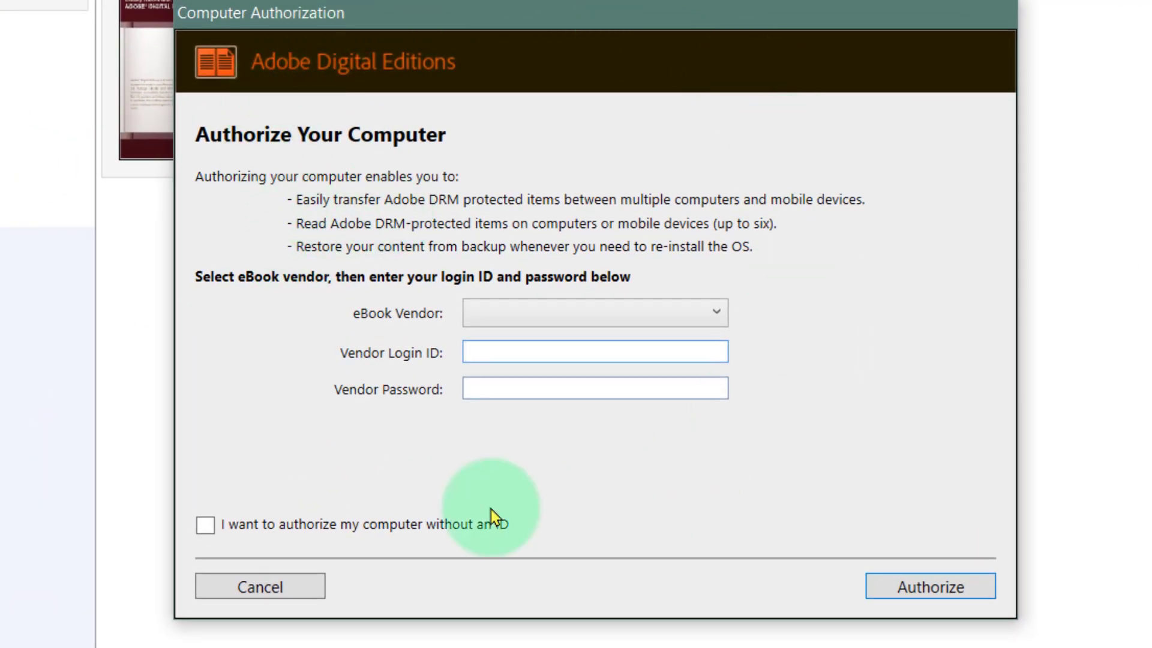
- Authorize the computer without an ID so that the downloaded English file book opens
click(207, 530)
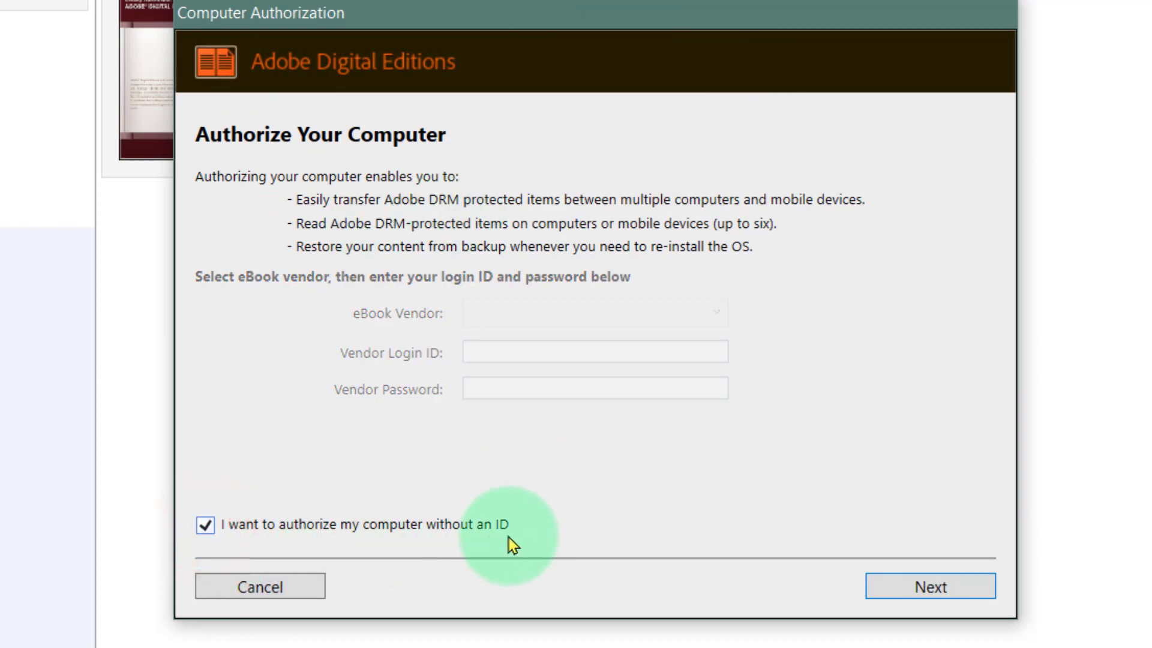
click(906, 592)
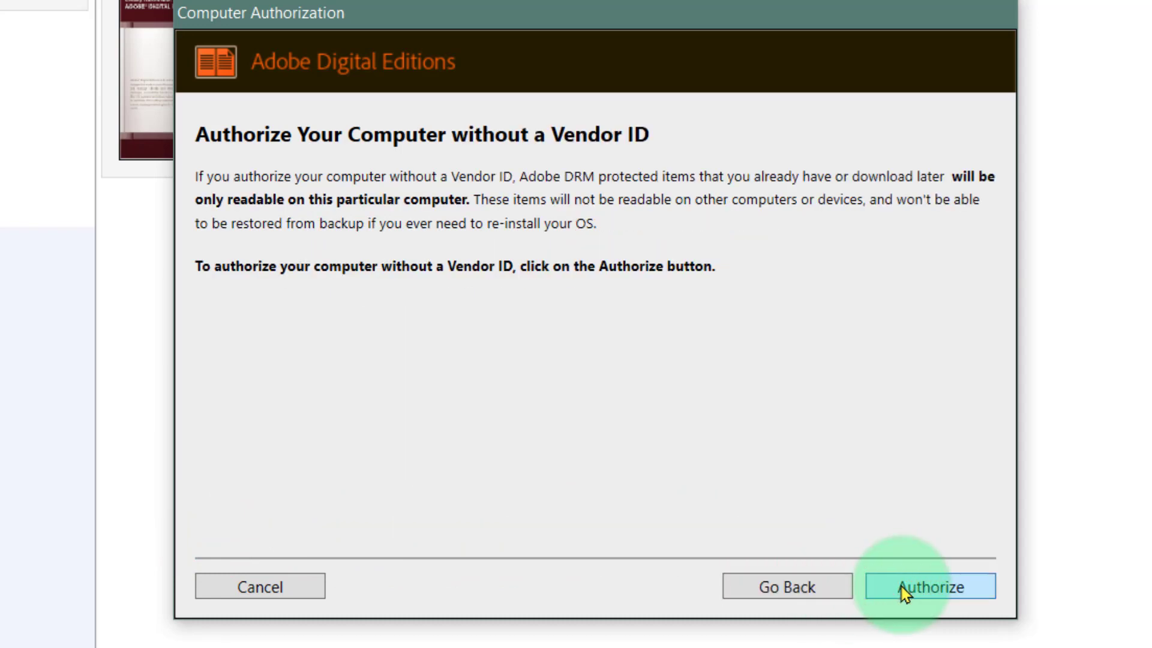
click(906, 591)
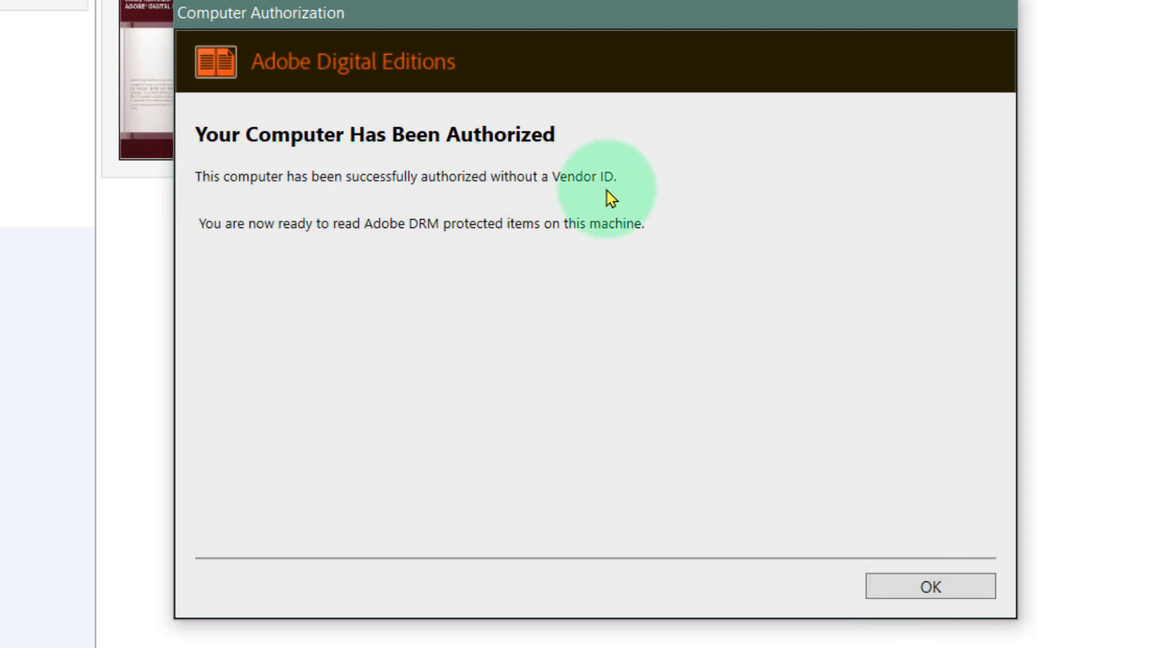
click(917, 583)
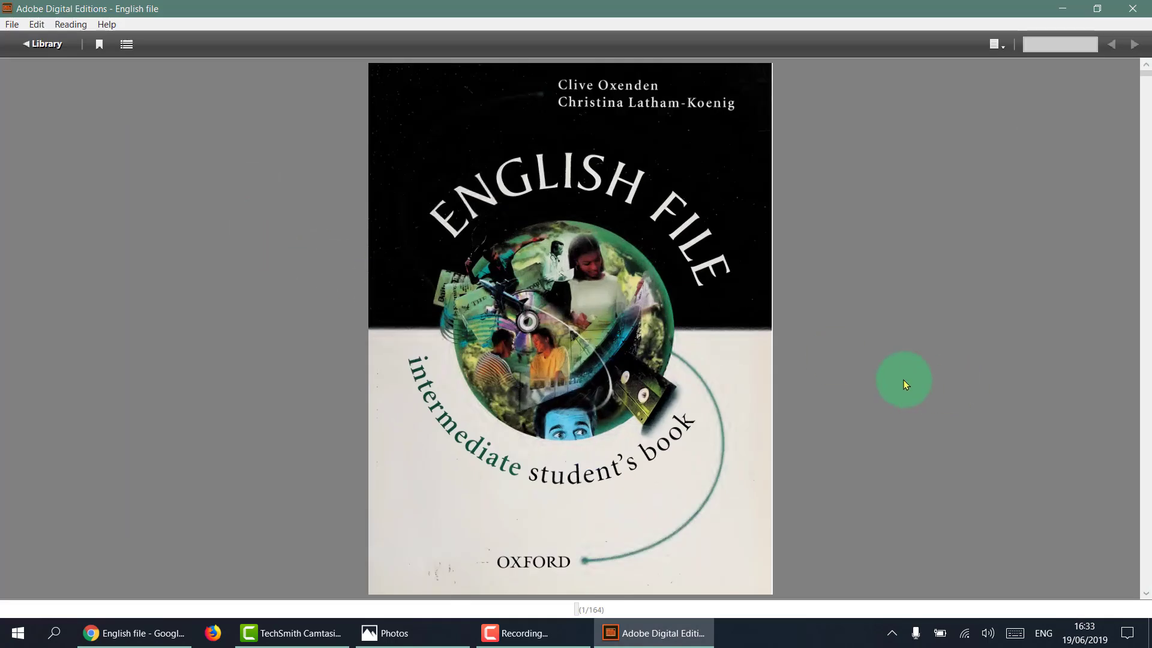
- Page forward from the cover through the opening and contents pages of the English file book
click(1146, 295)
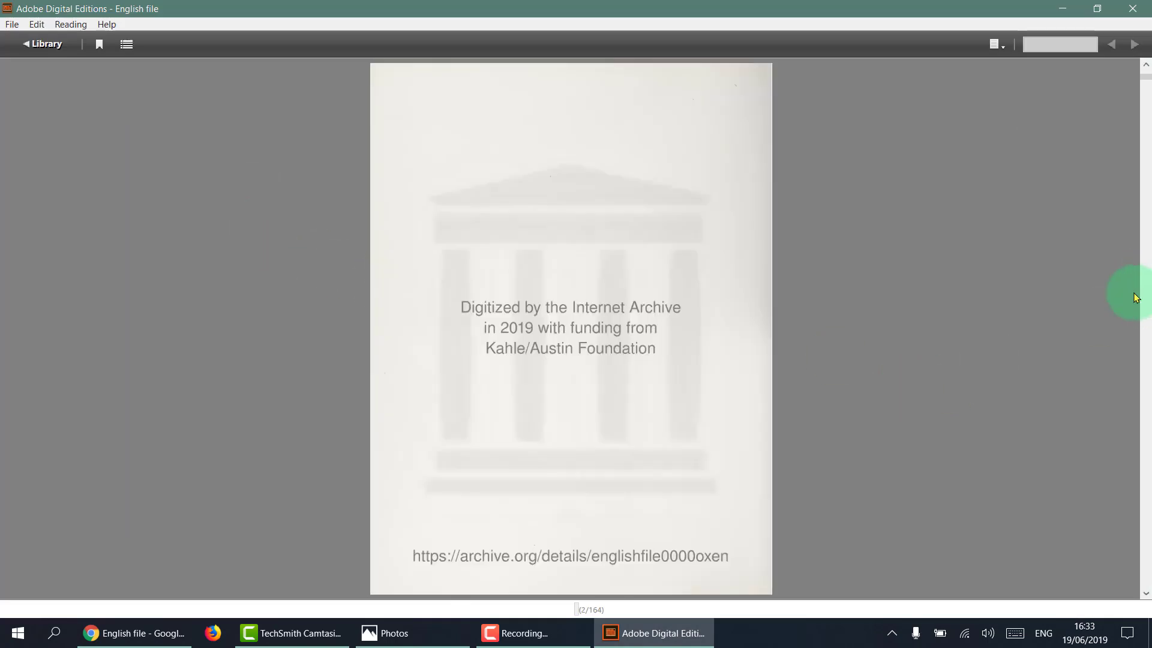
click(1145, 283)
click(1144, 285)
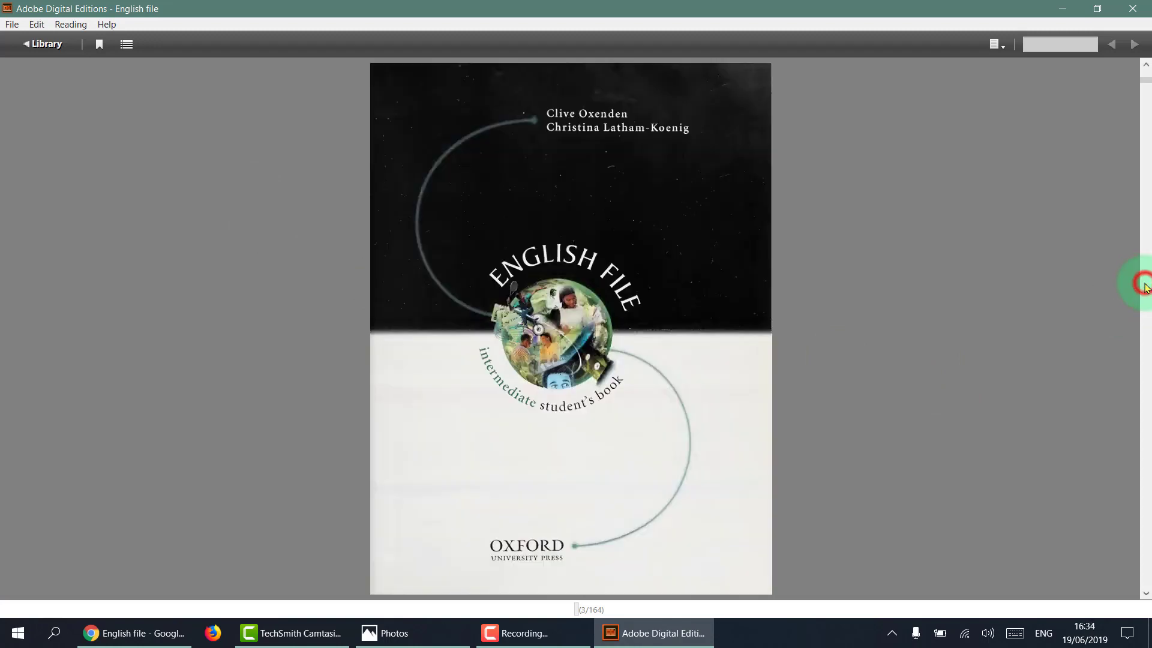
click(1145, 286)
click(1145, 285)
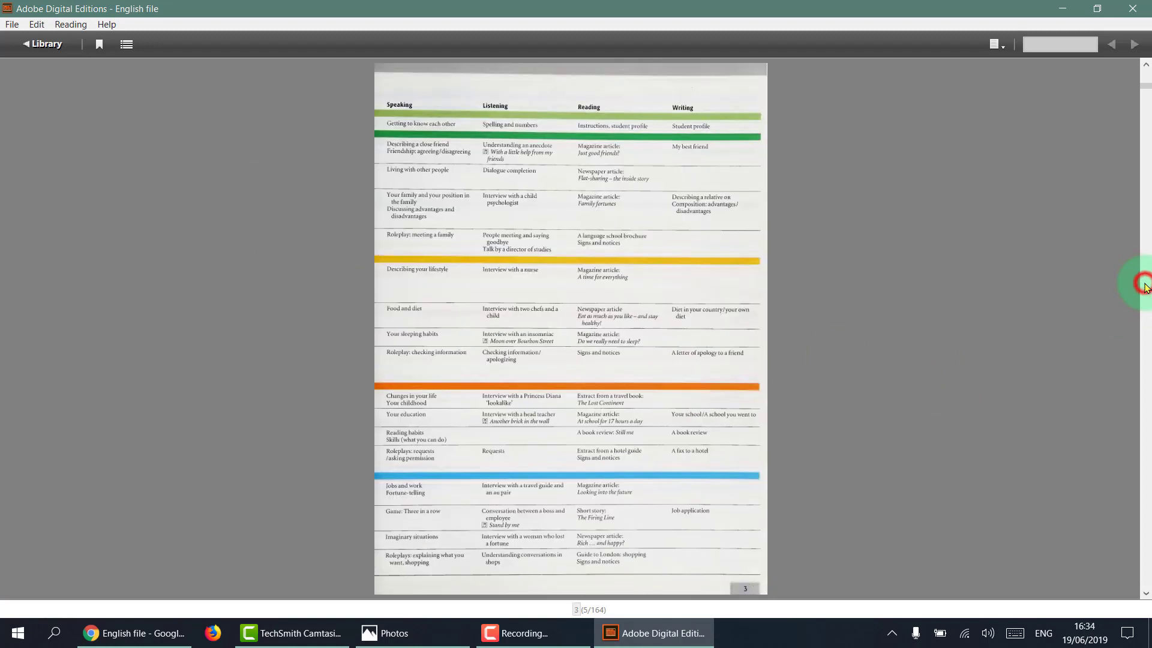
click(1145, 285)
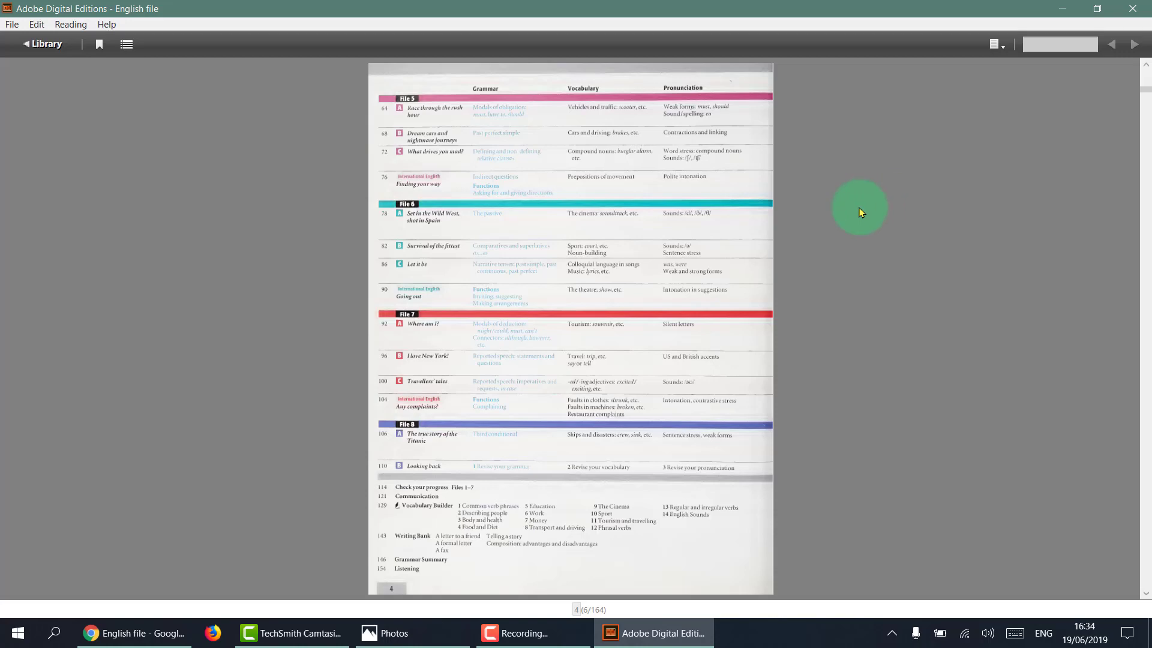
- Return to the book's cover page and rotate the display to portrait for a full-screen snapshot of it
click(1146, 75)
drag(1145, 72, 1145, 73)
click(1145, 81)
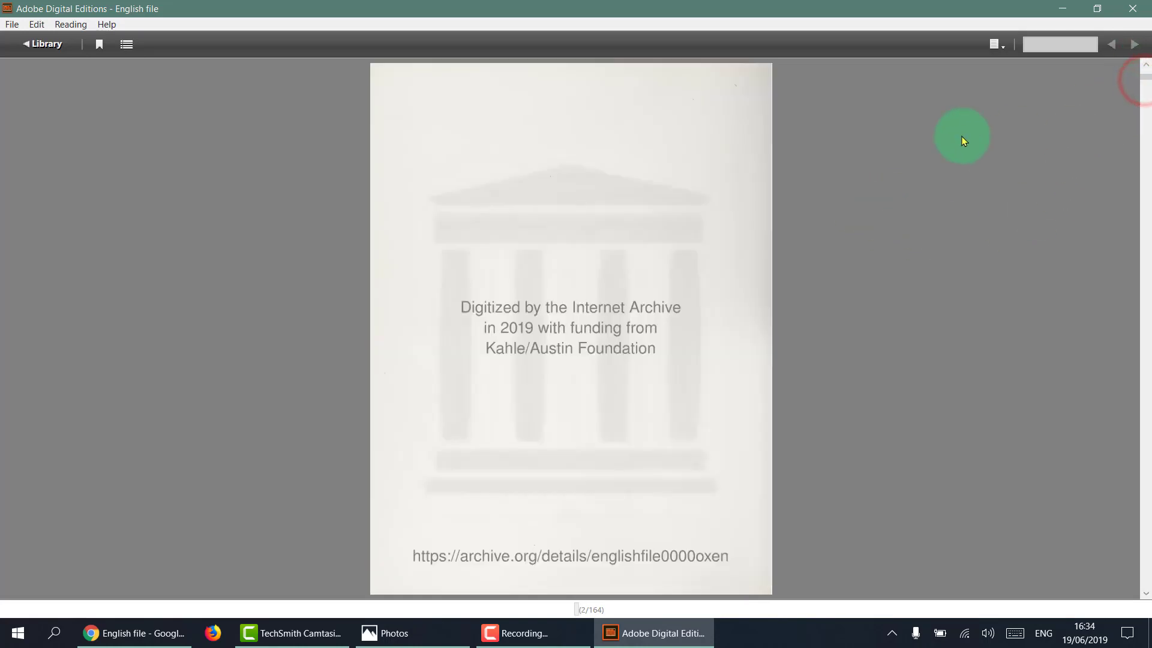
click(1143, 73)
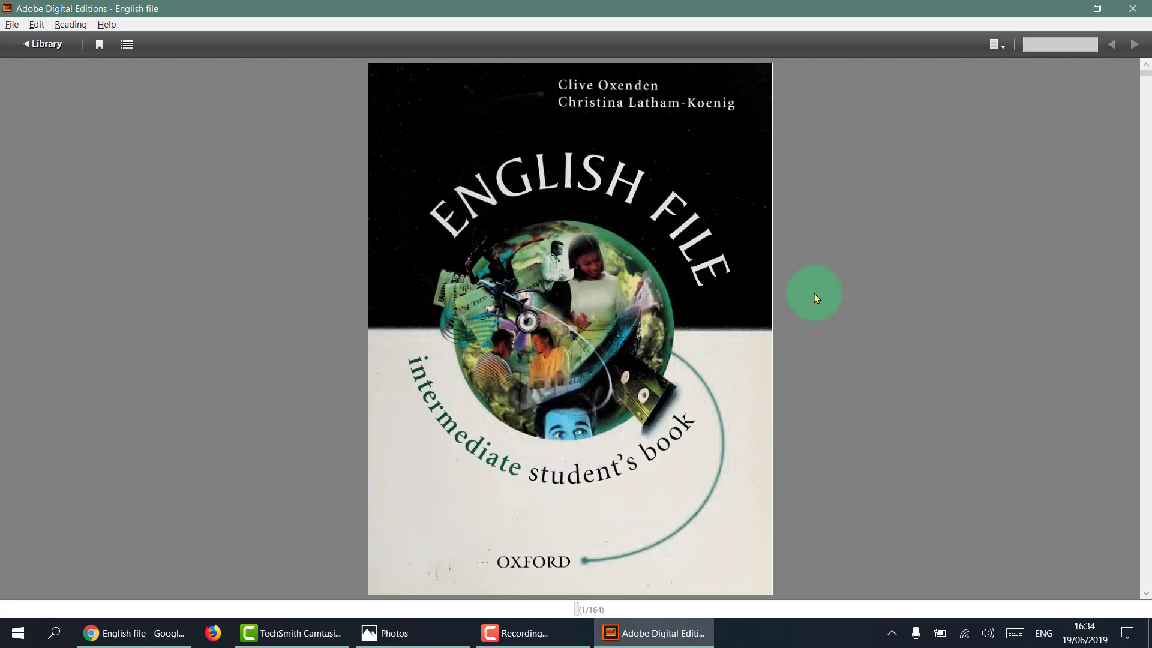
key(ctrl+alt+Left)
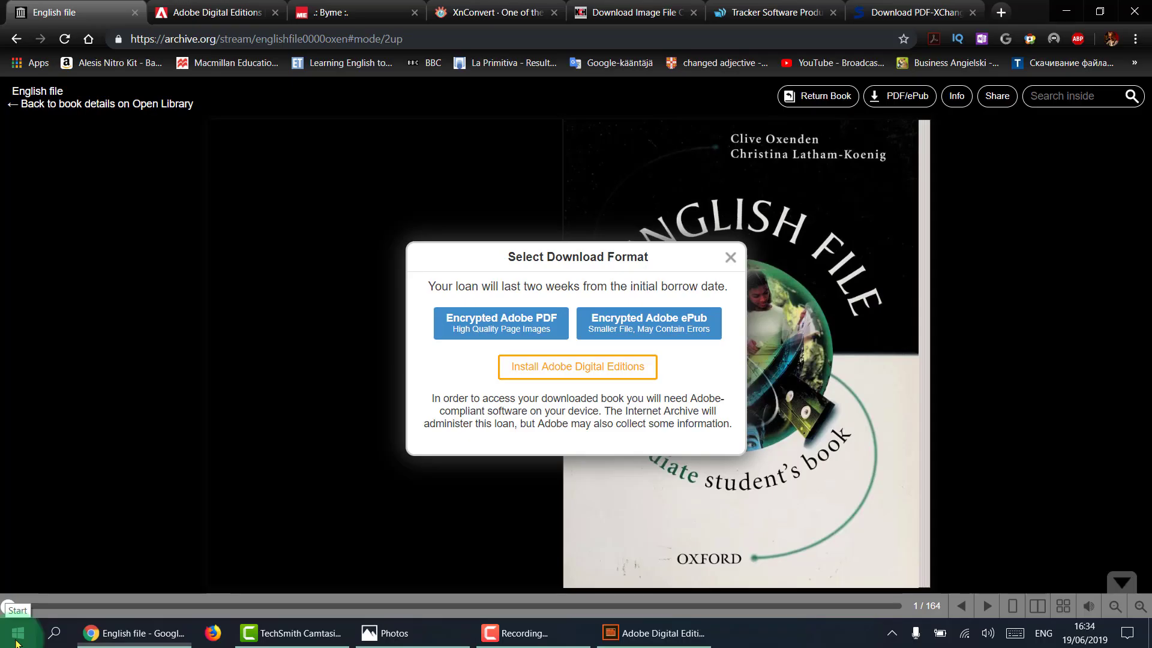
- Open the Screenshots folder inside Pictures and move its window aside
click(18, 633)
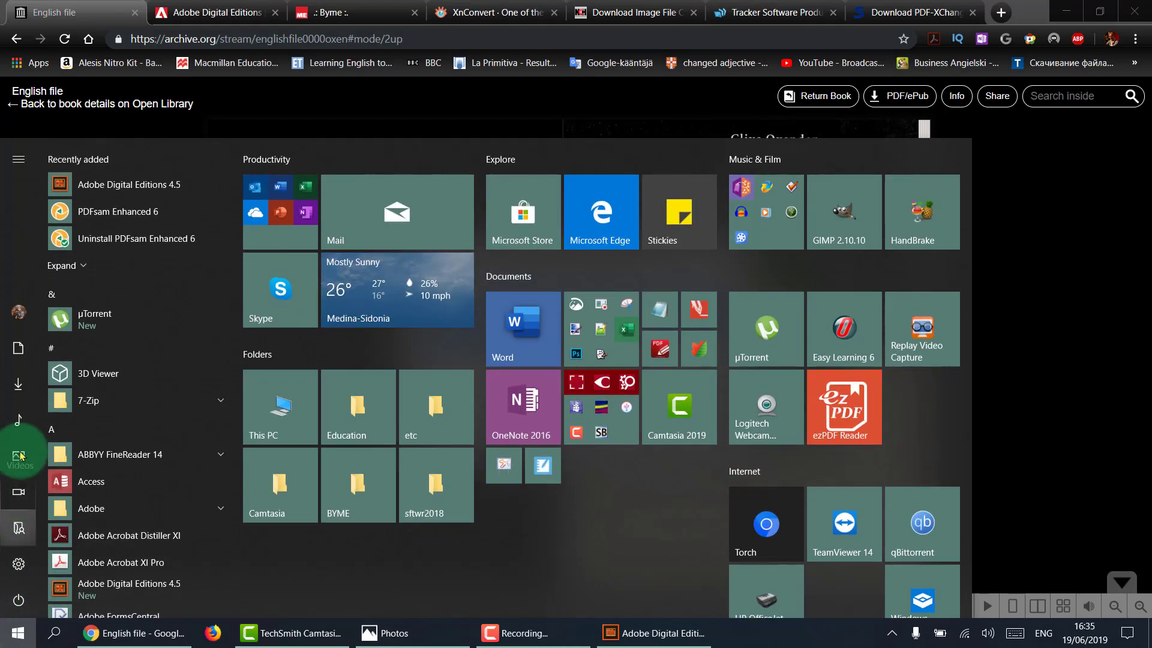
click(20, 456)
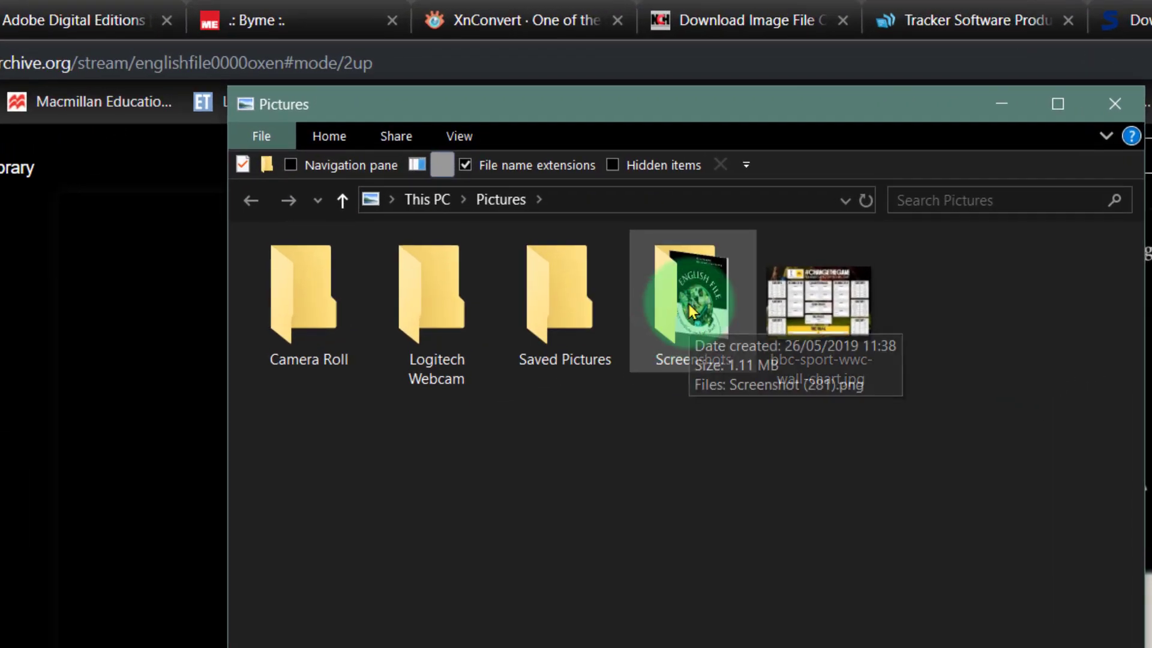
double_click(689, 304)
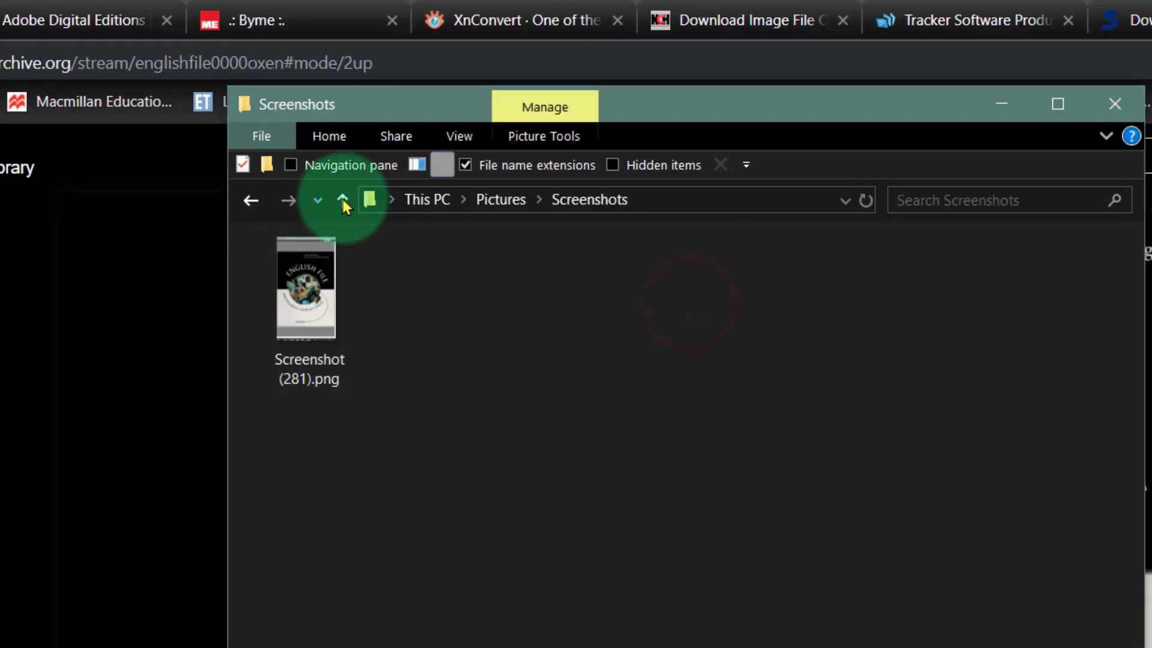
click(343, 201)
double_click(674, 288)
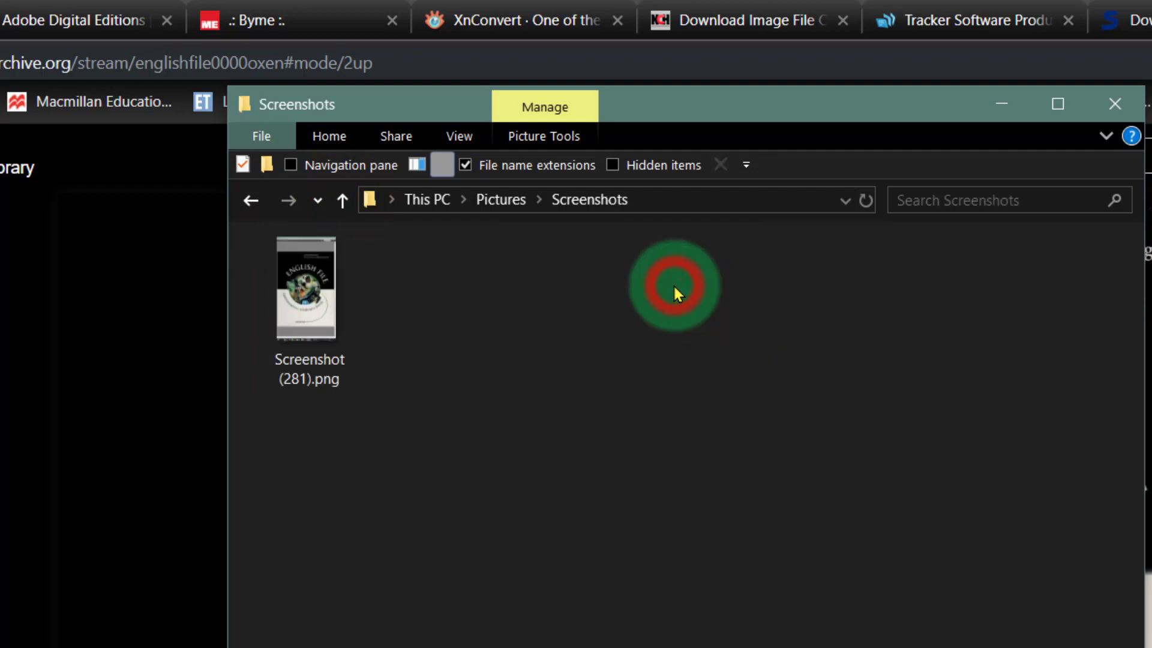
drag(725, 107, 958, 210)
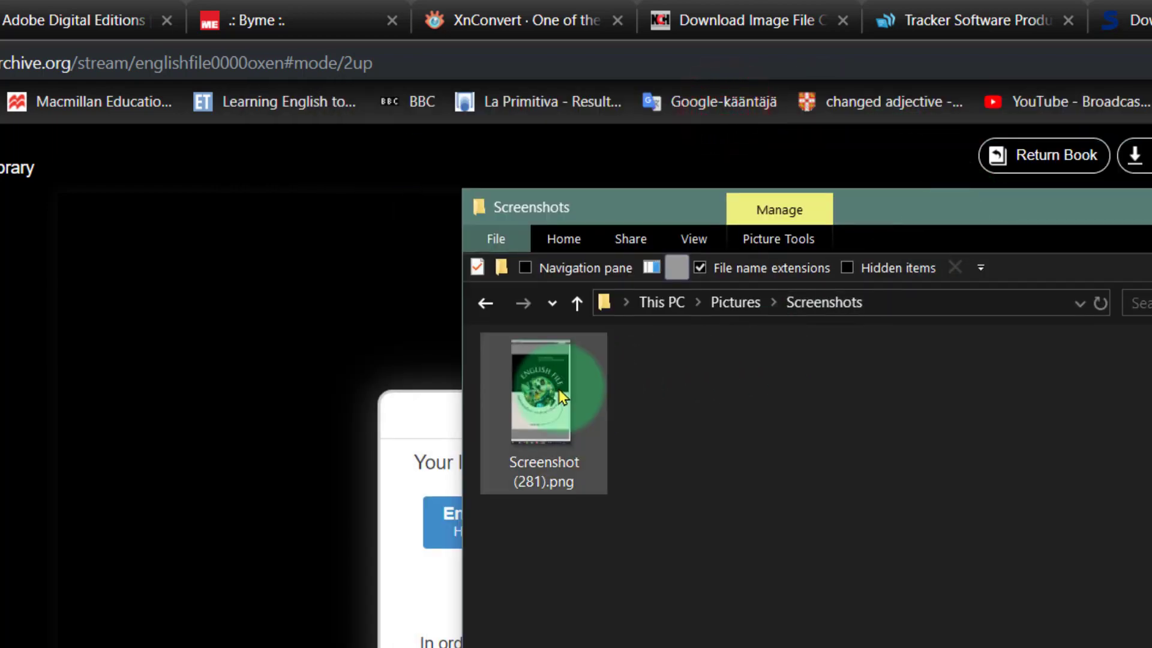
- Open Screenshot (281).png with Photos, making it the app that always opens .png files
double_click(535, 390)
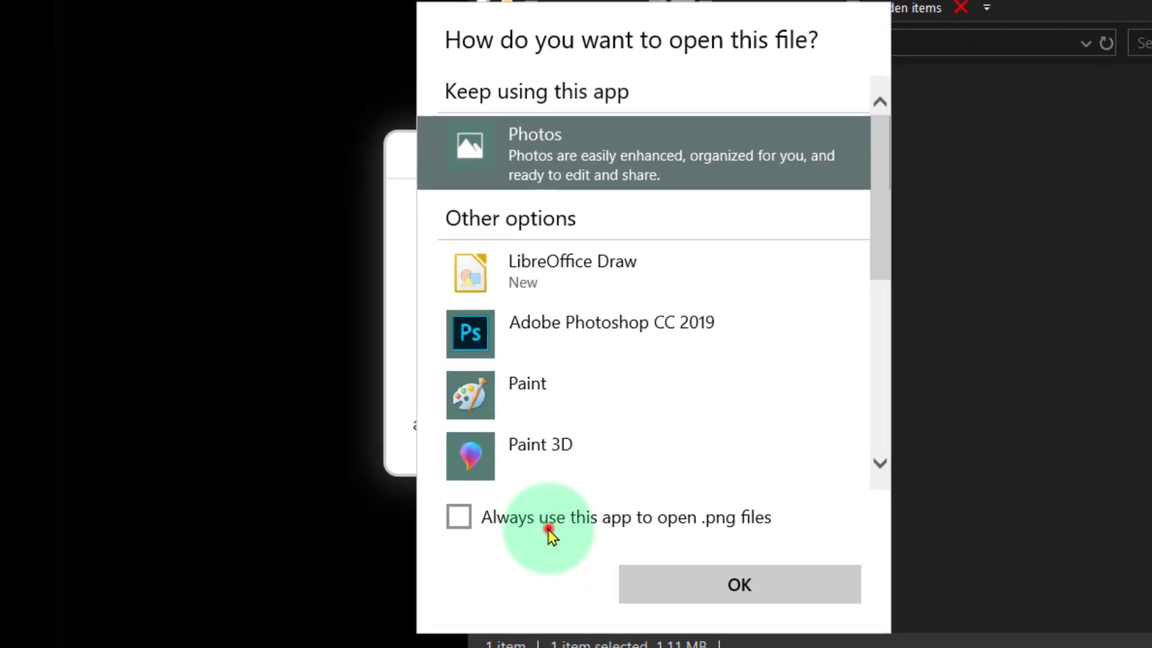
click(547, 523)
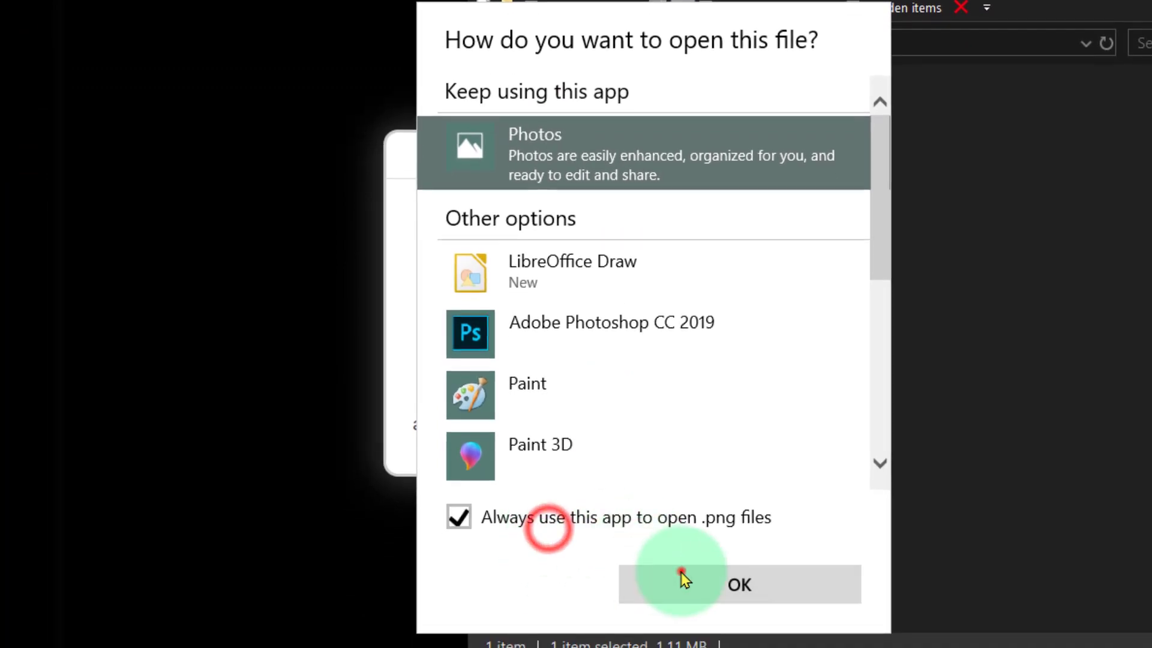
click(684, 580)
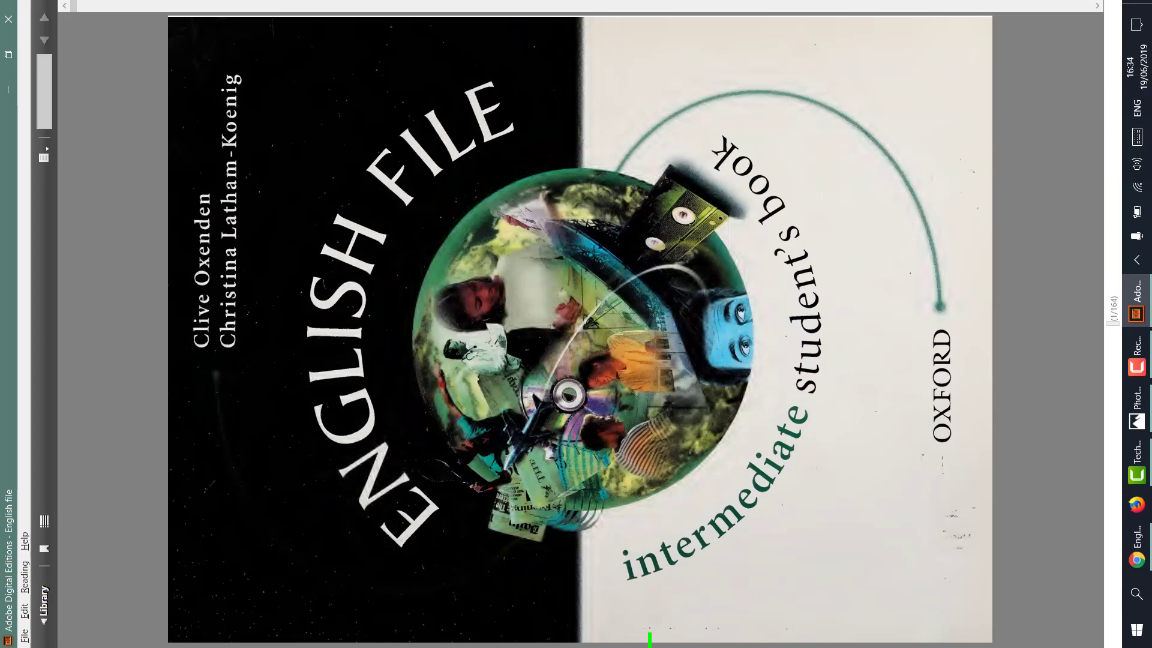
- Page through the rotated book up to page 13, capturing a full-screen snapshot of each page
key(Page_Down)
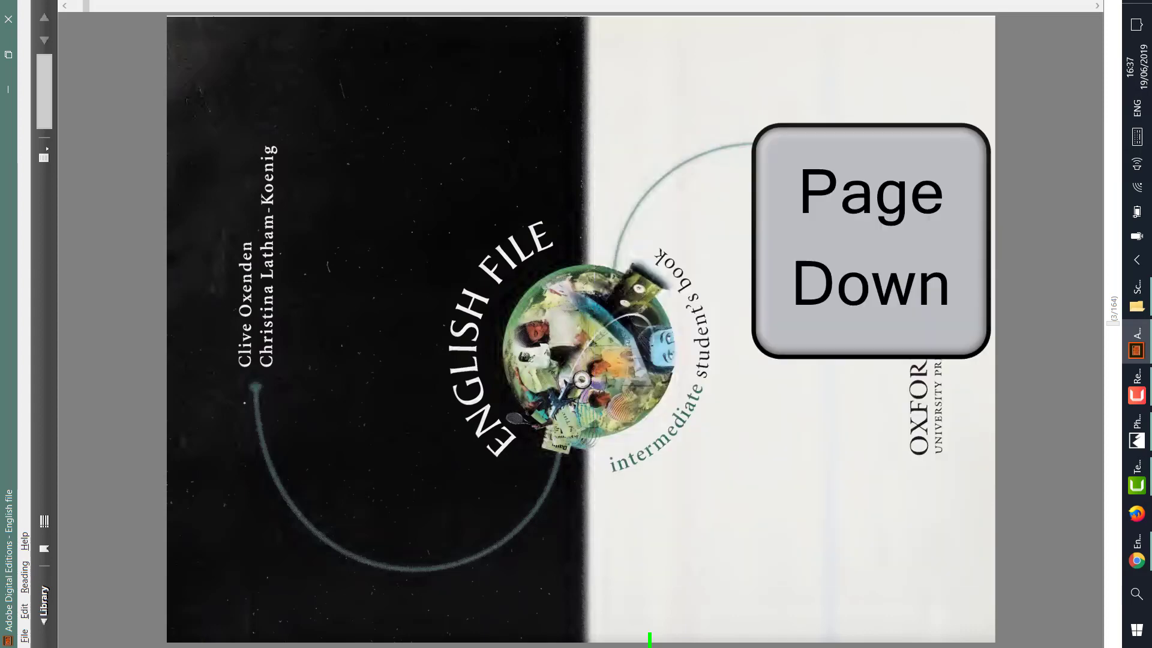
key(Page_Down)
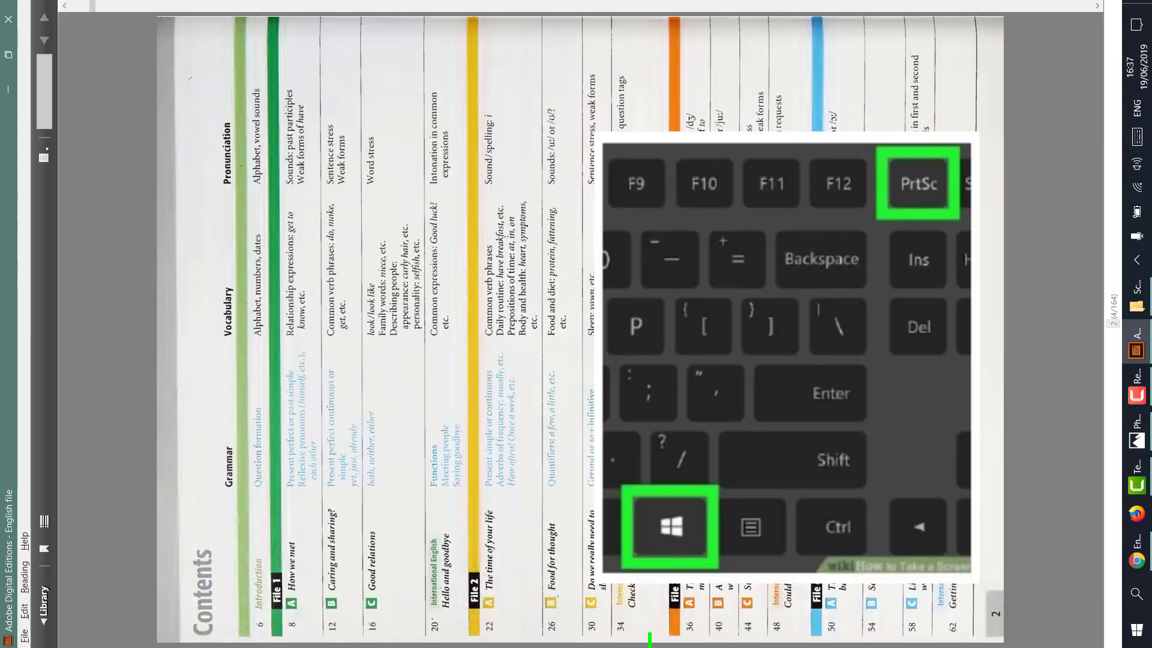
key(Page_Down)
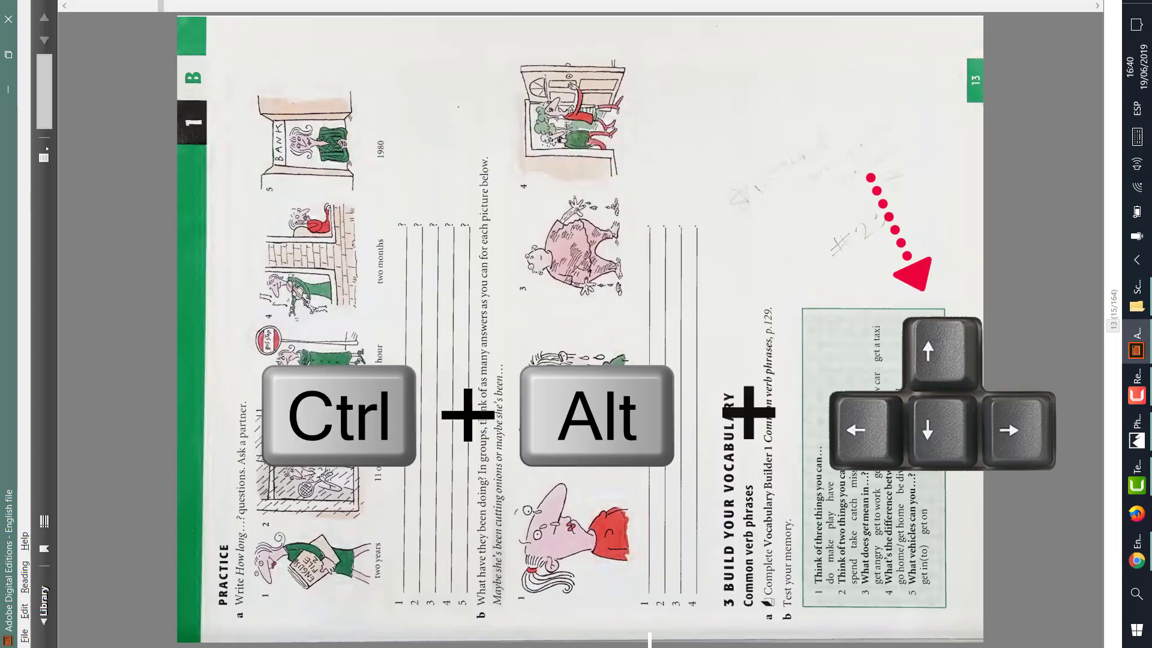
- Restore the display to landscape orientation and close Adobe Digital Editions
key(ctrl+alt+Up)
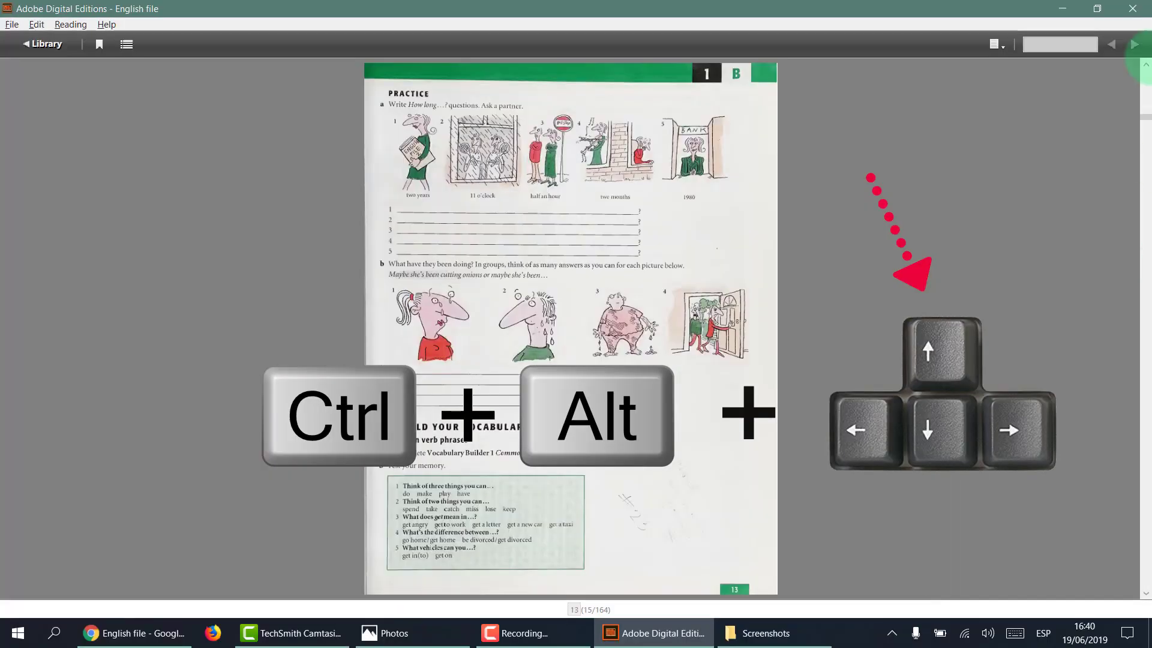
click(1131, 12)
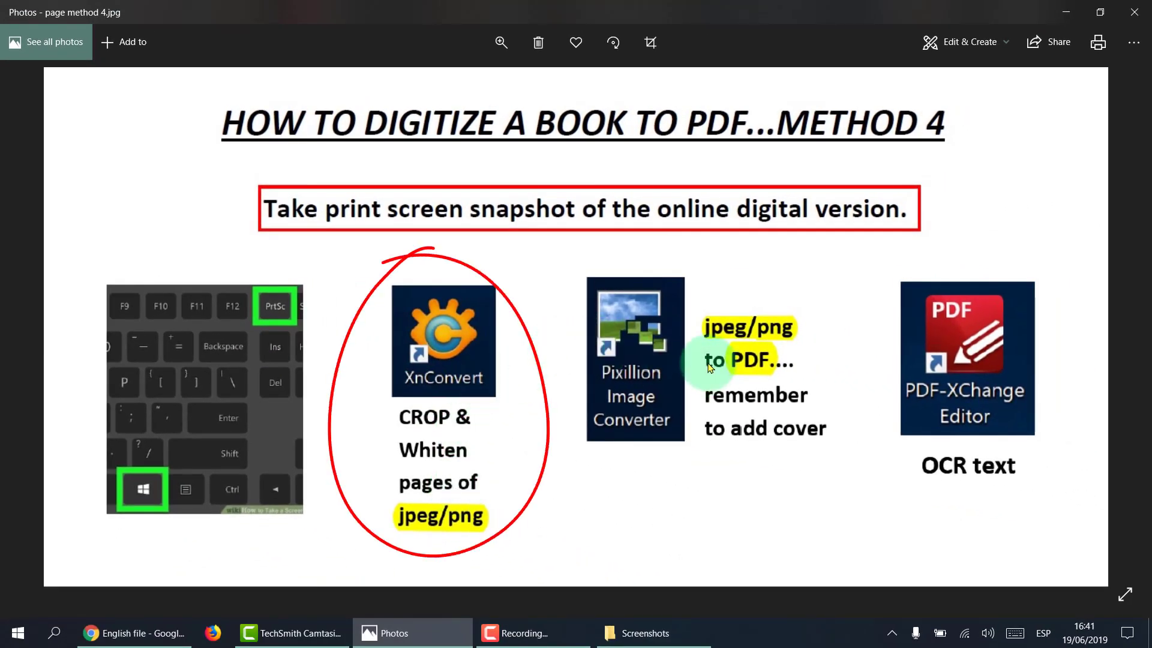
- Create a folder named ef inside the Screenshots folder
click(645, 632)
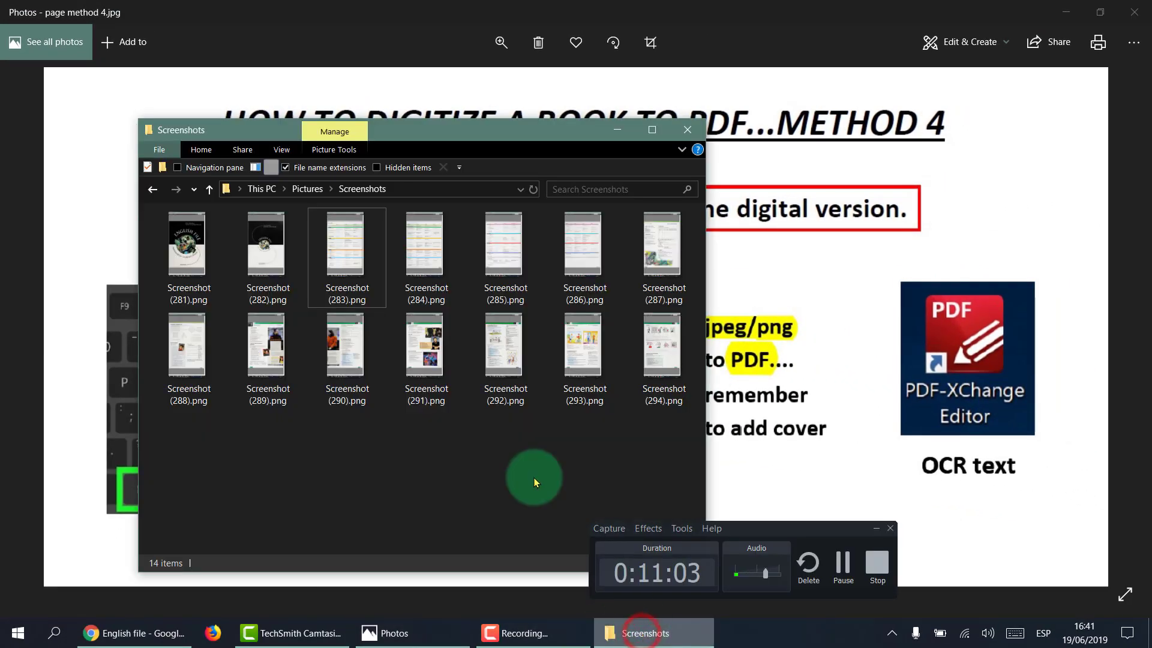
click(485, 465)
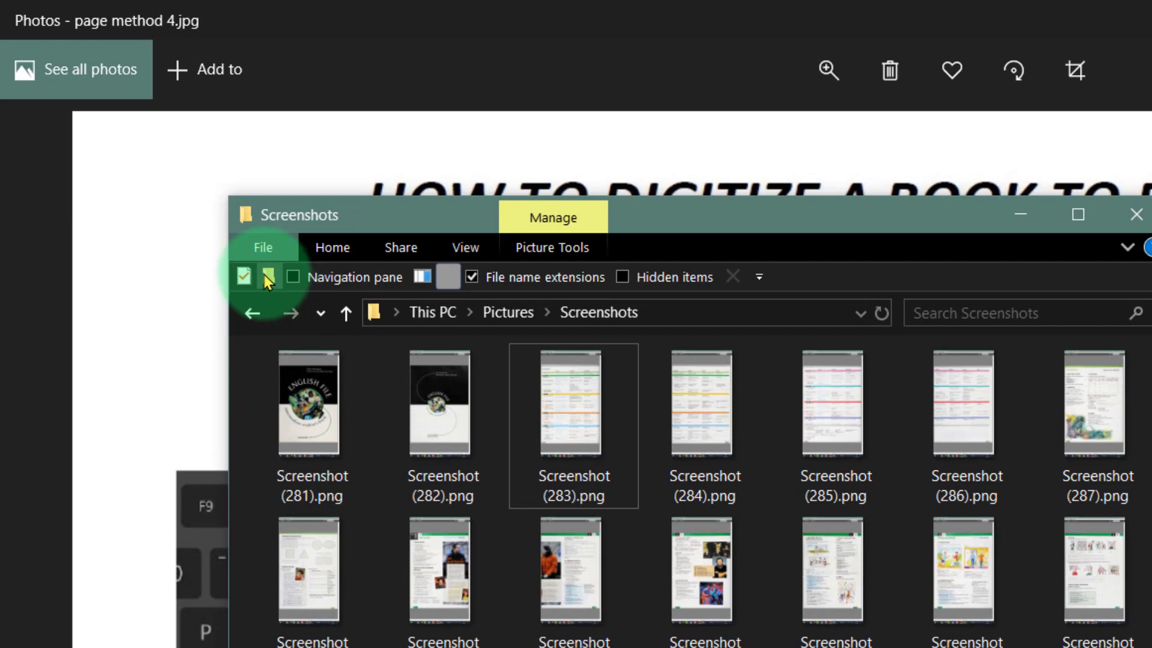
click(267, 278)
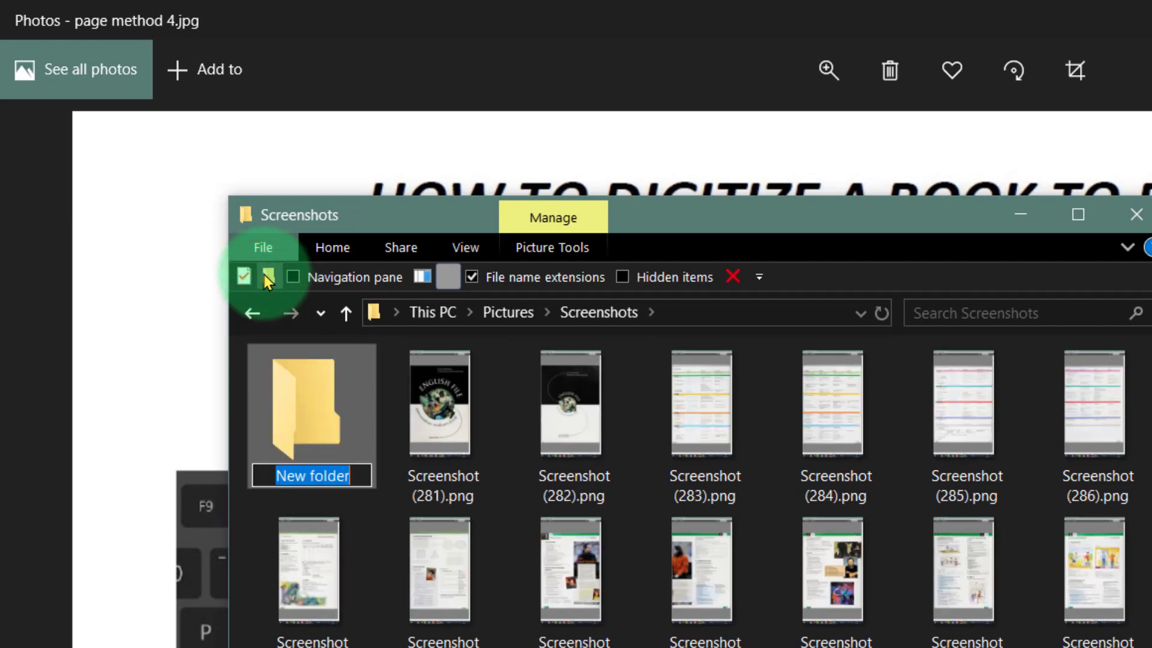
text(ef)
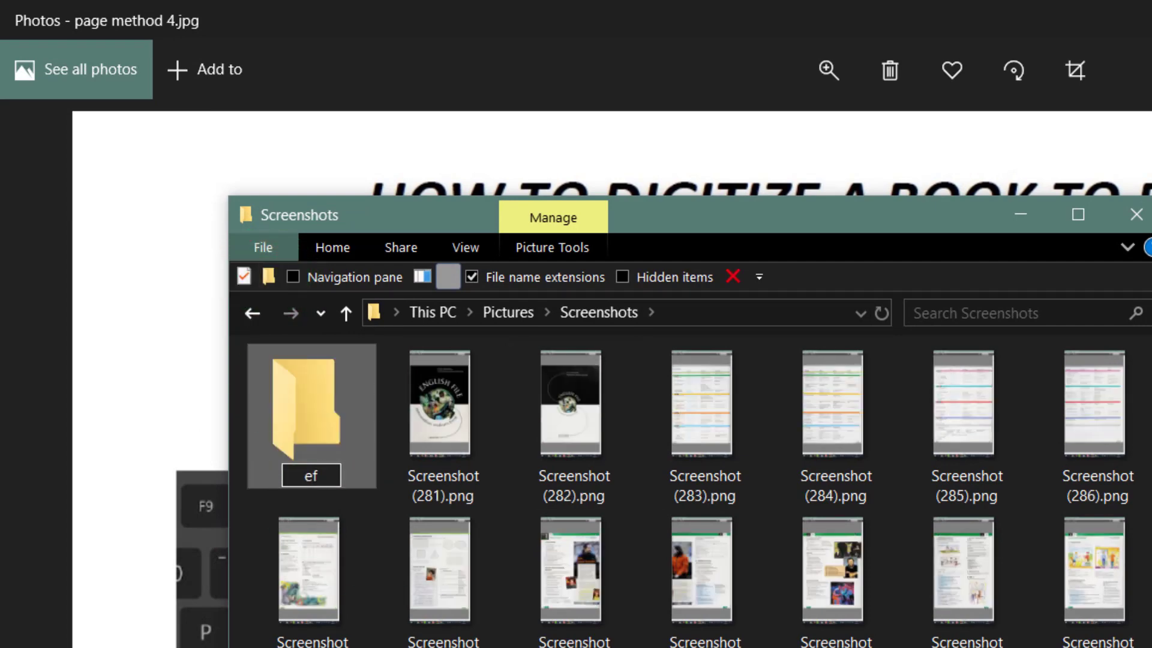
key(Return)
- Move all the captured page screenshots into the ef folder
drag(1151, 647, 366, 399)
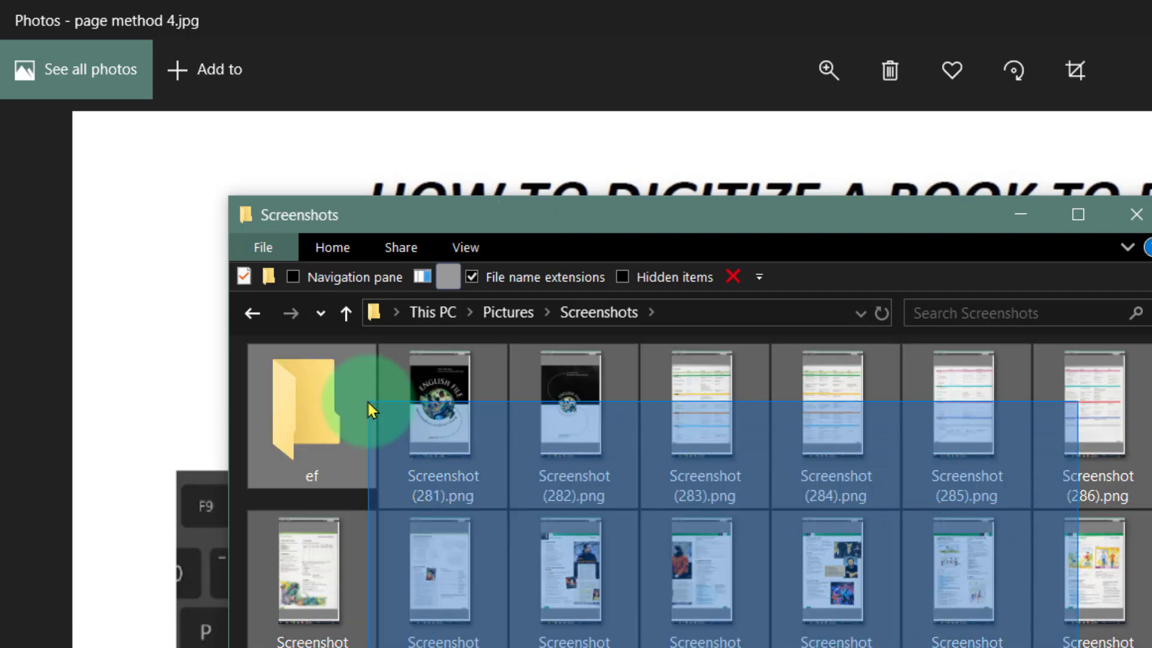
drag(468, 647, 373, 545)
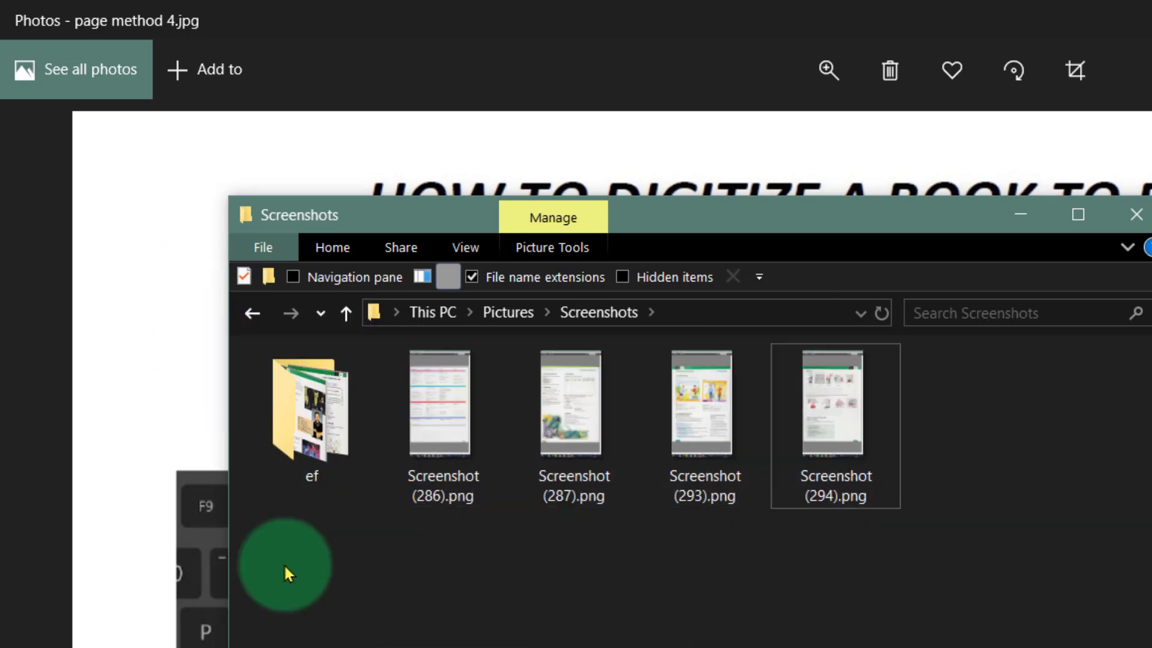
drag(437, 598, 336, 463)
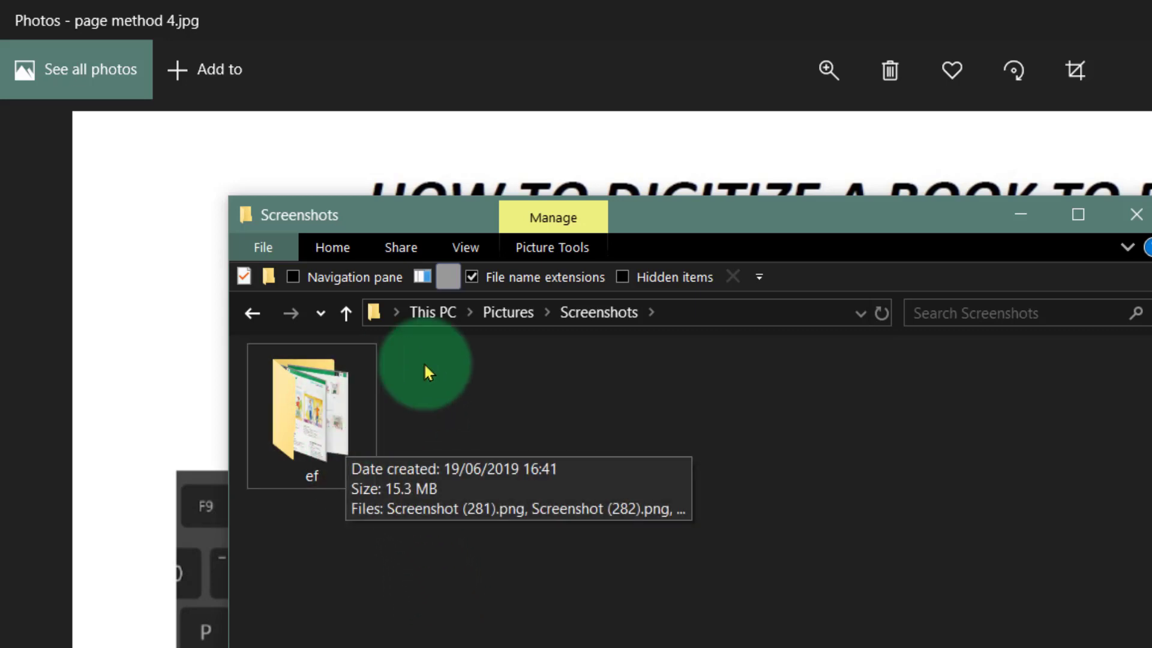
click(438, 476)
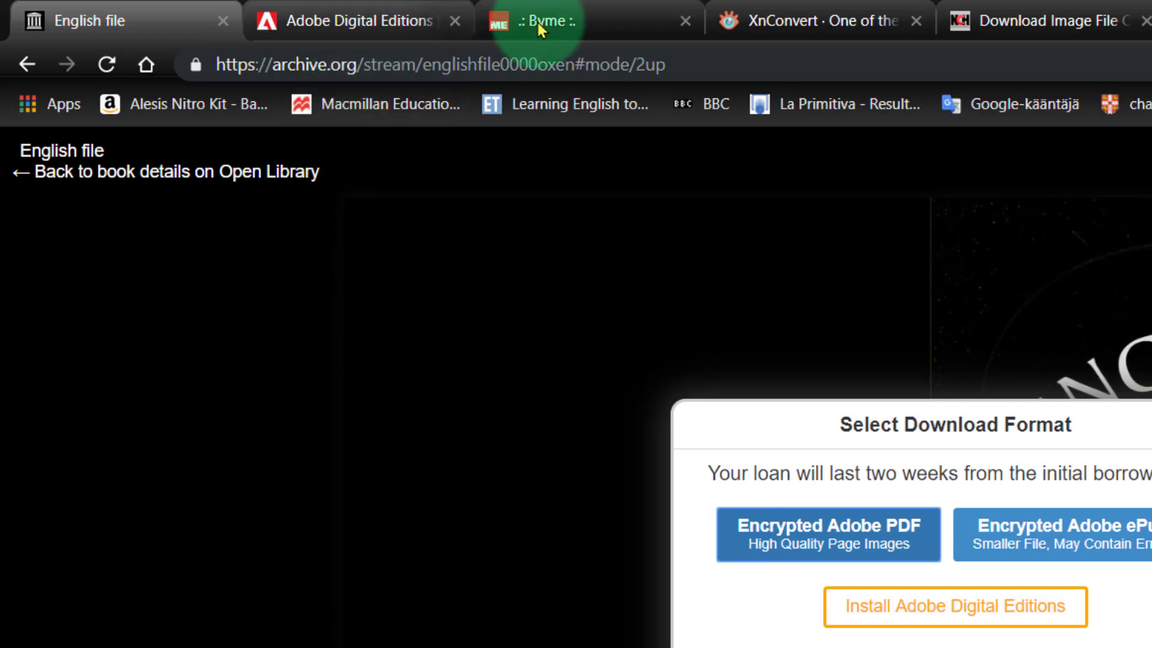
- Switch to the Byme page in Chrome and open the Natural Science 2 Student's Book IWB, teacher version
click(552, 22)
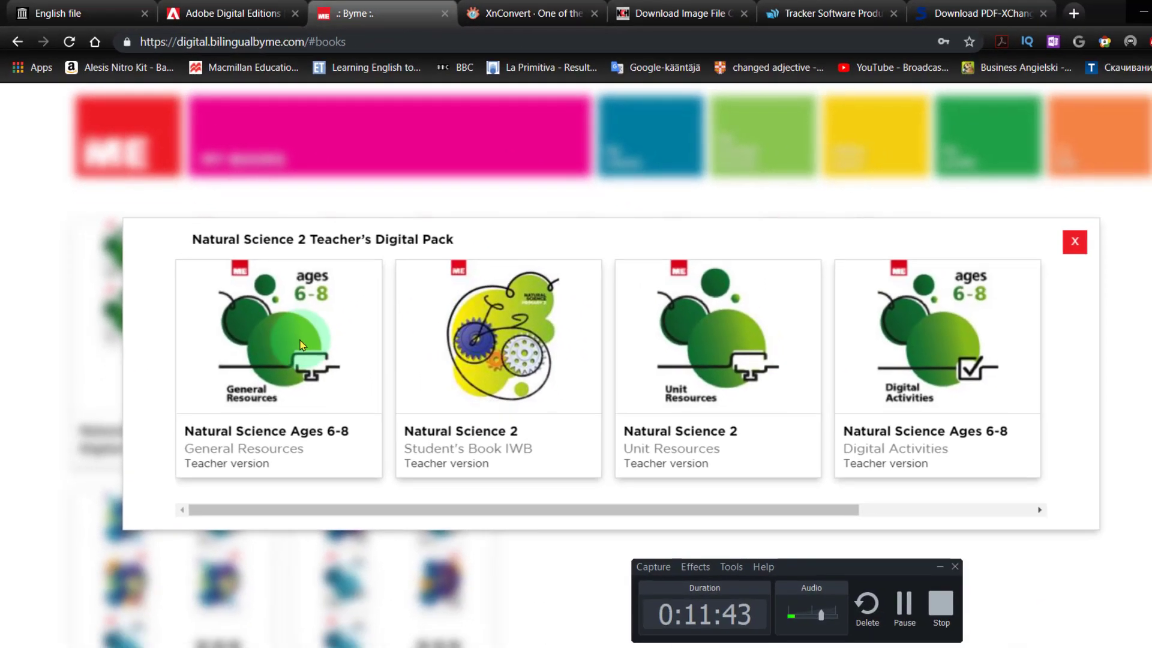
click(488, 351)
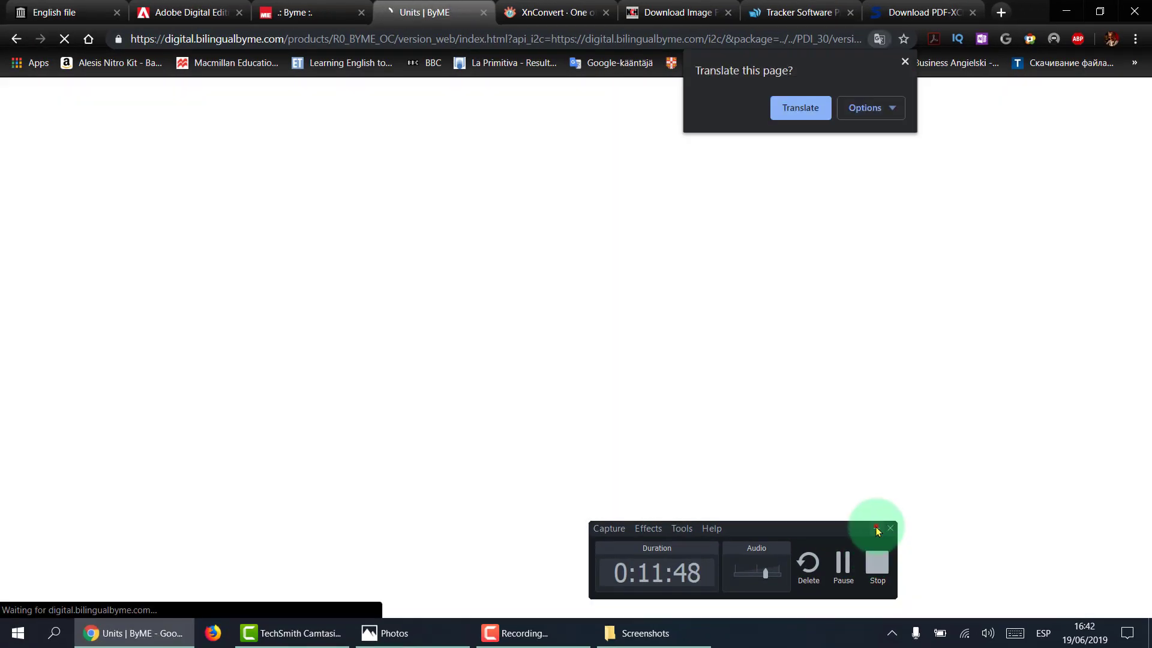
click(877, 528)
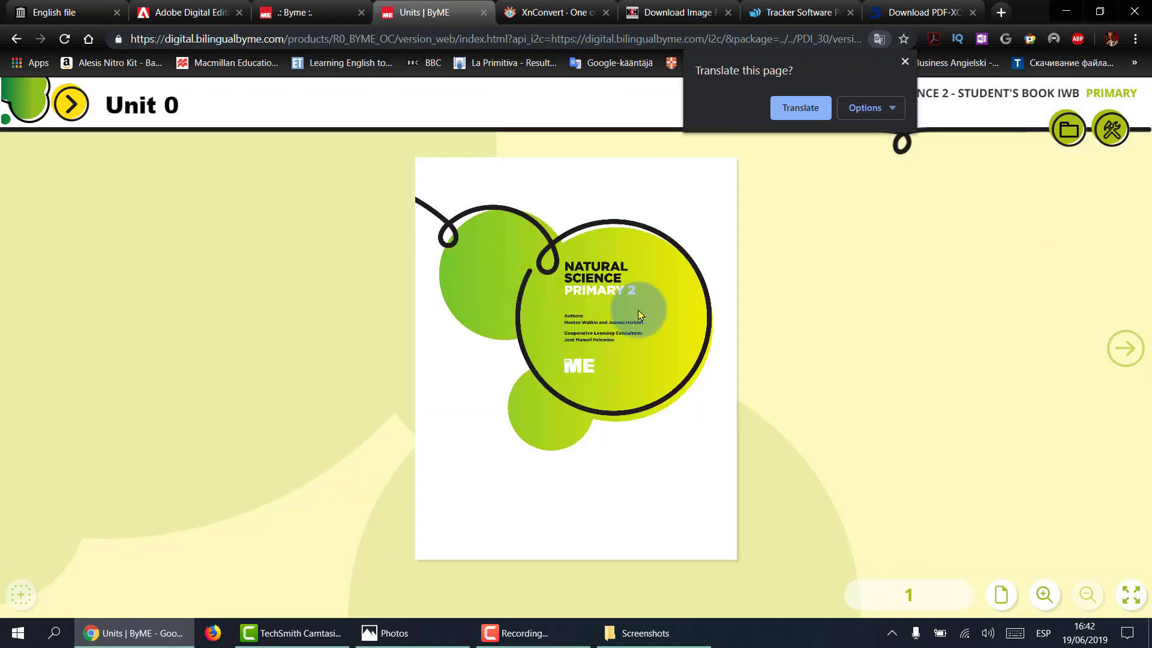
- Show page 1 of the Natural Science 2 book in single-page view with the display rotated to portrait
click(1119, 354)
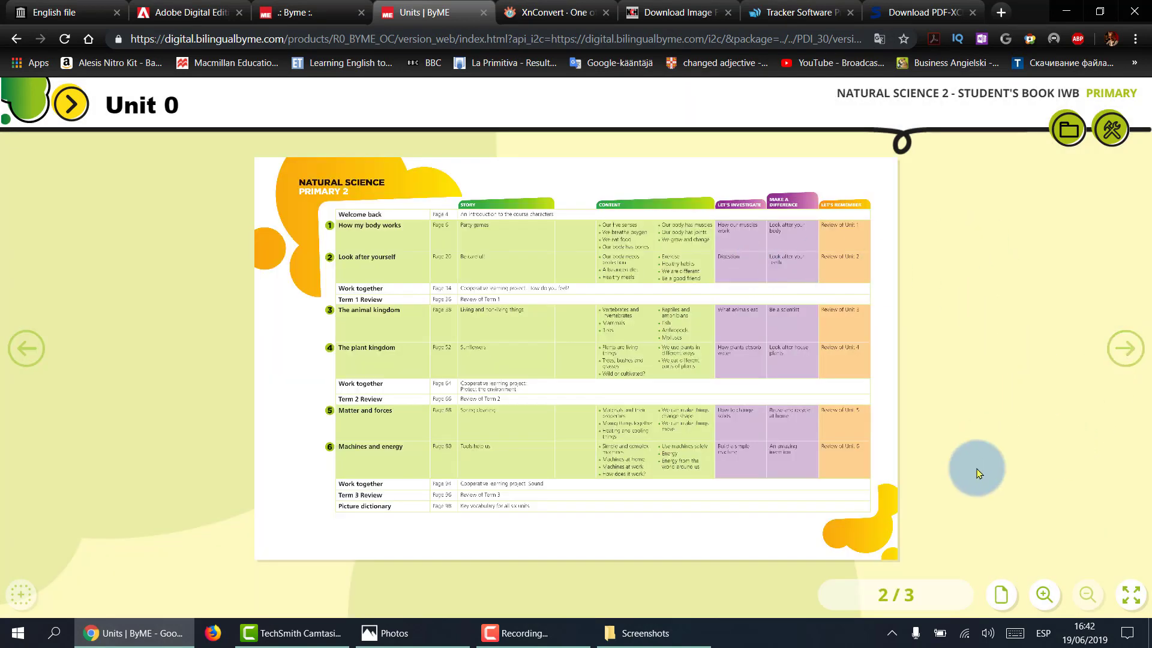
click(999, 597)
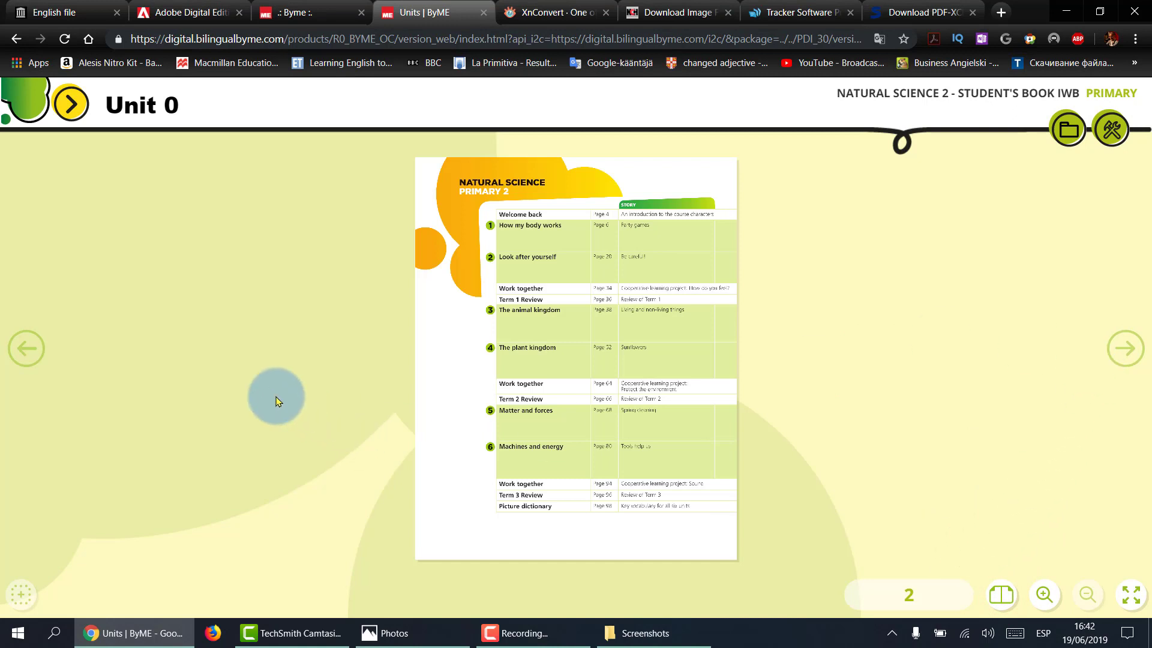
click(36, 351)
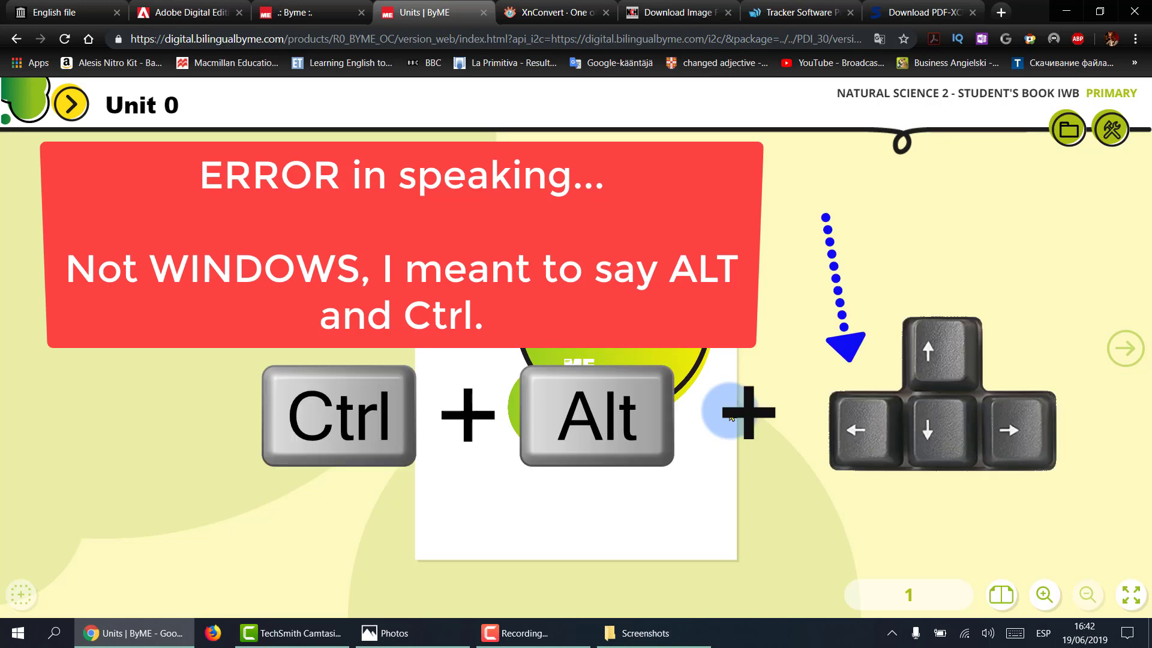
key(ctrl+alt+Left)
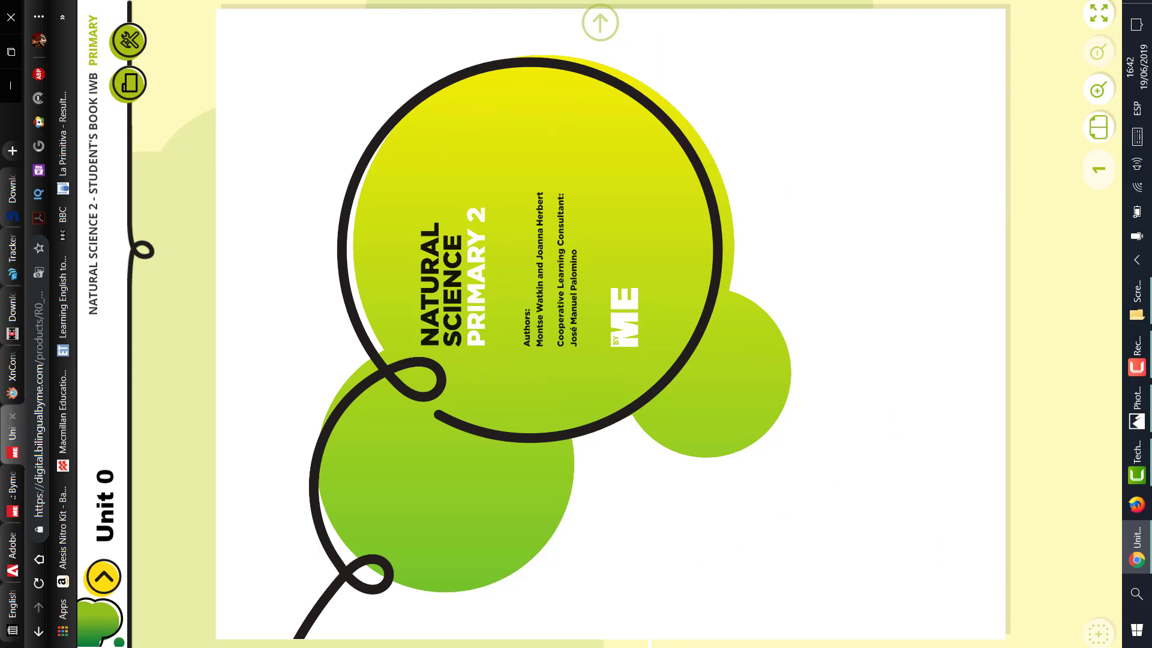
- Capture full-screen snapshots of the Natural Science 2 pages through page 9 and return the display to landscape
key(Page_Down)
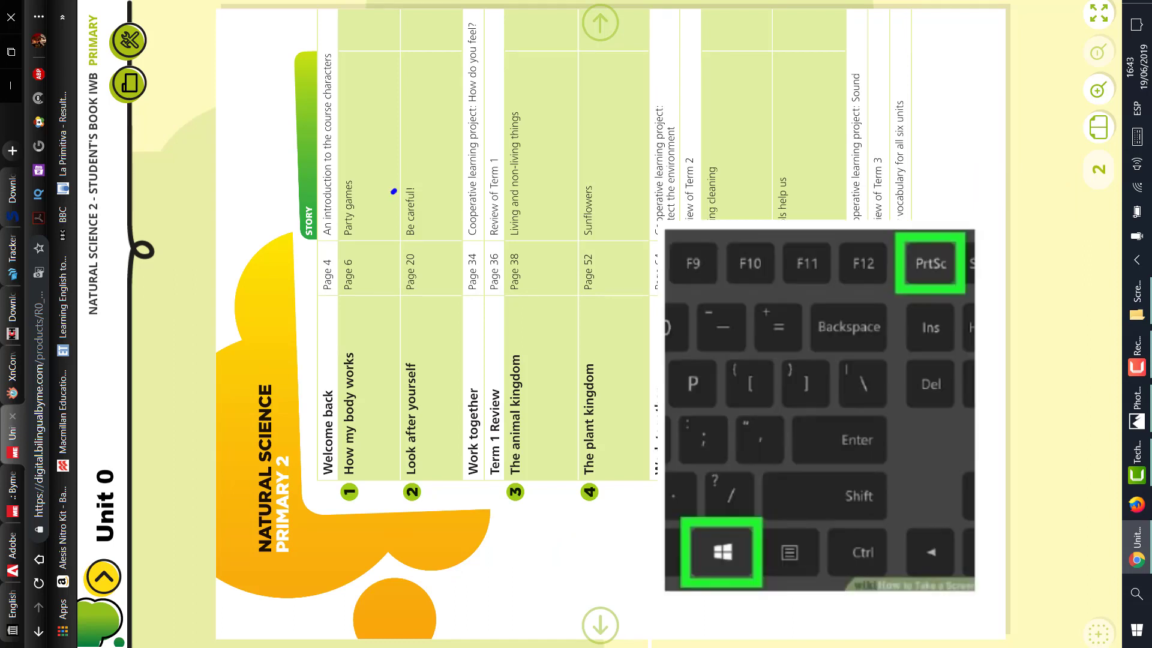
drag(393, 192, 570, 49)
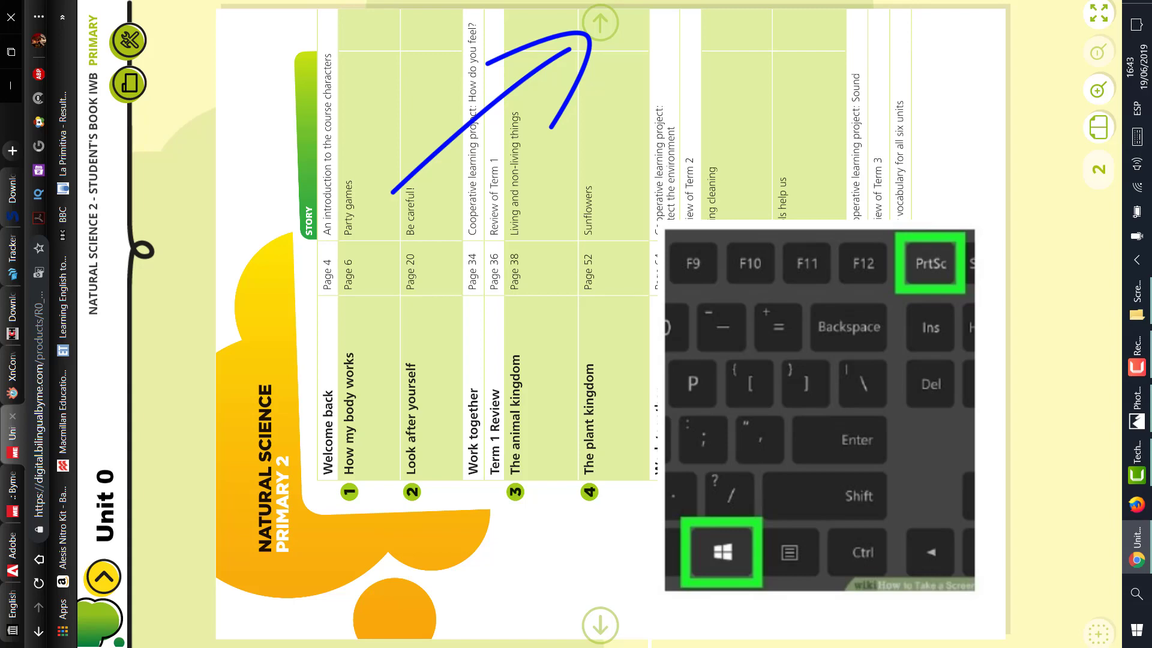
key(Page_Down)
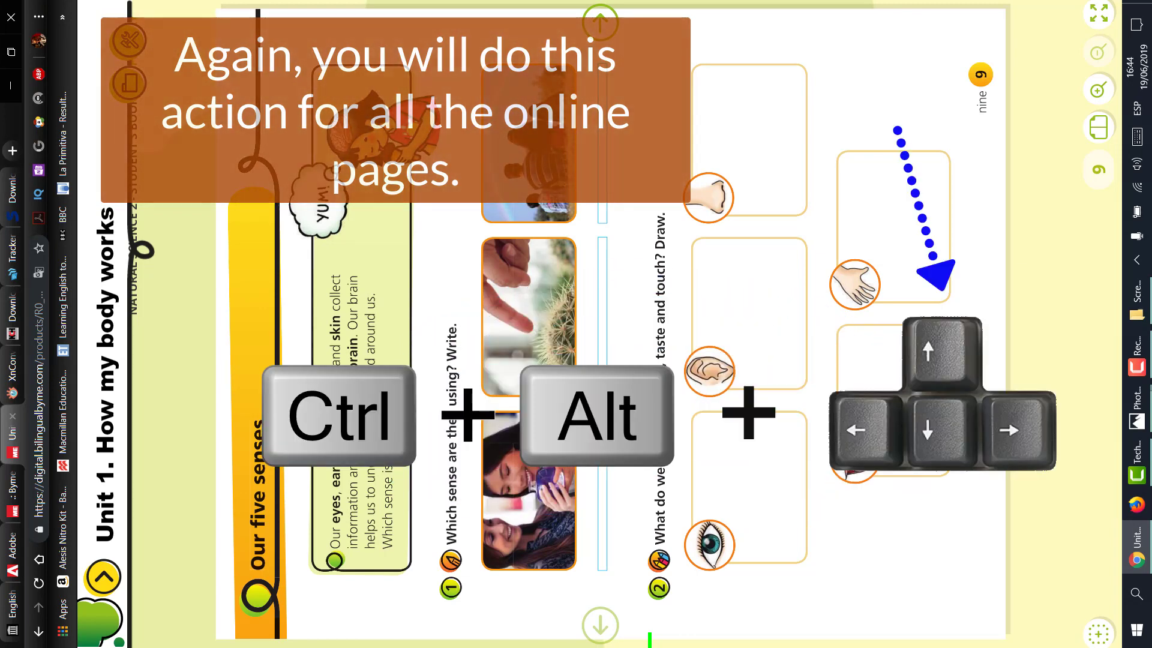
key(ctrl+alt+Up)
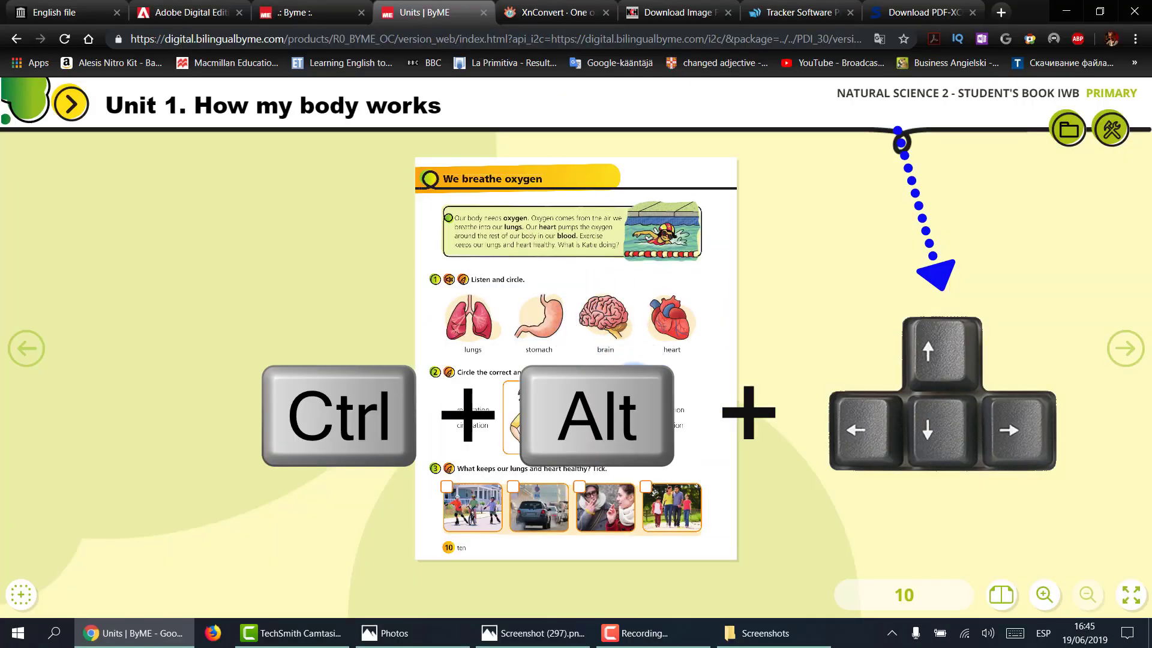
- Open Screenshot (295).png from the Screenshots folder and inspect the captures through Screenshot (298).png, checking the last one close up
click(776, 643)
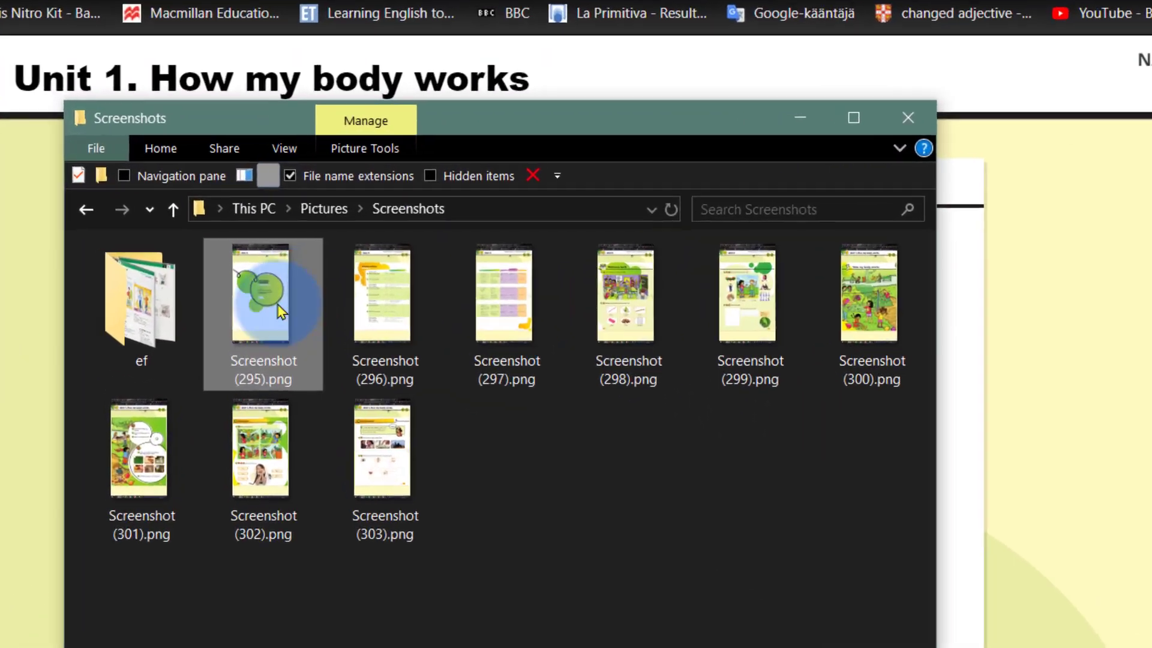
click(279, 259)
double_click(268, 331)
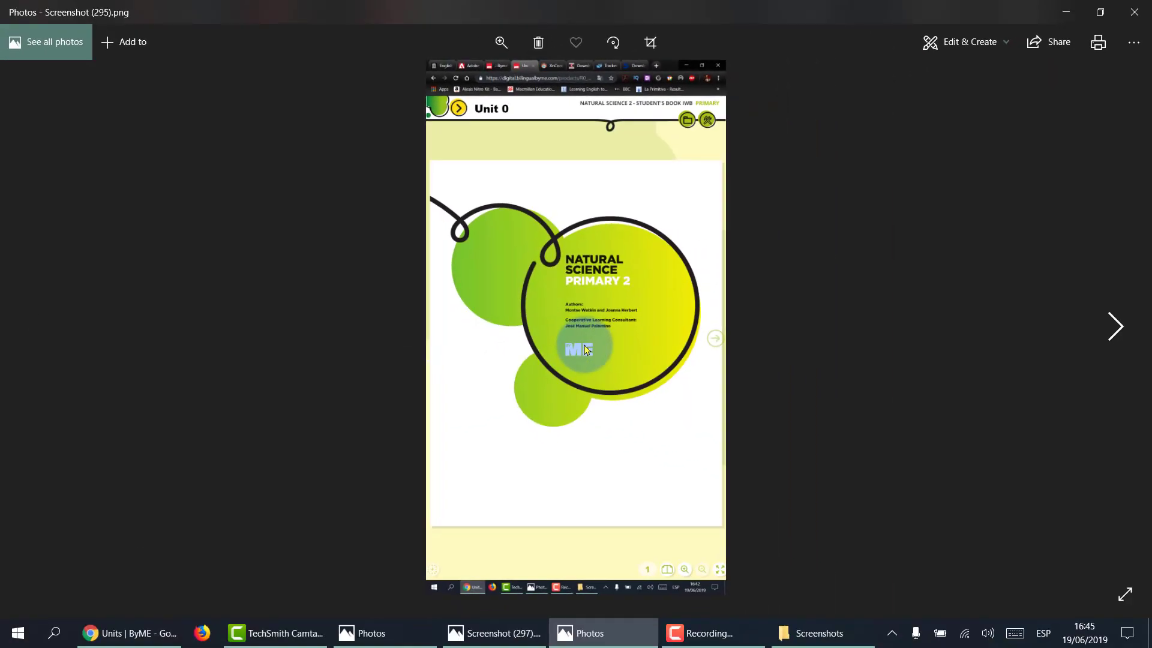
key(Right)
key(Right)
key(Right)
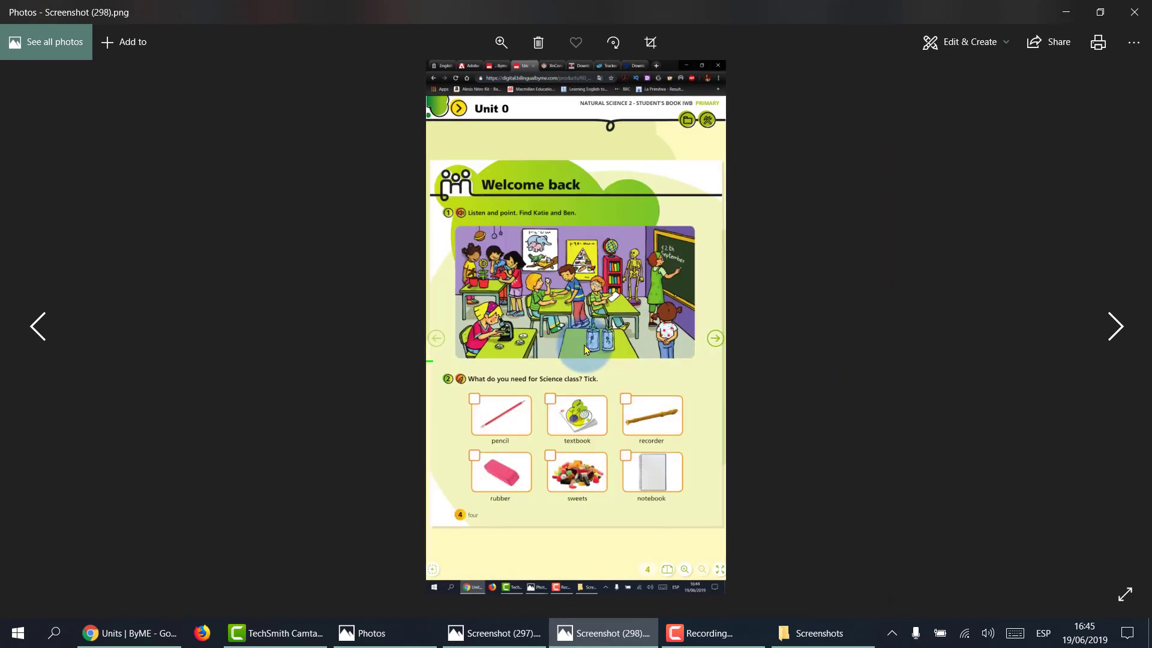
double_click(576, 337)
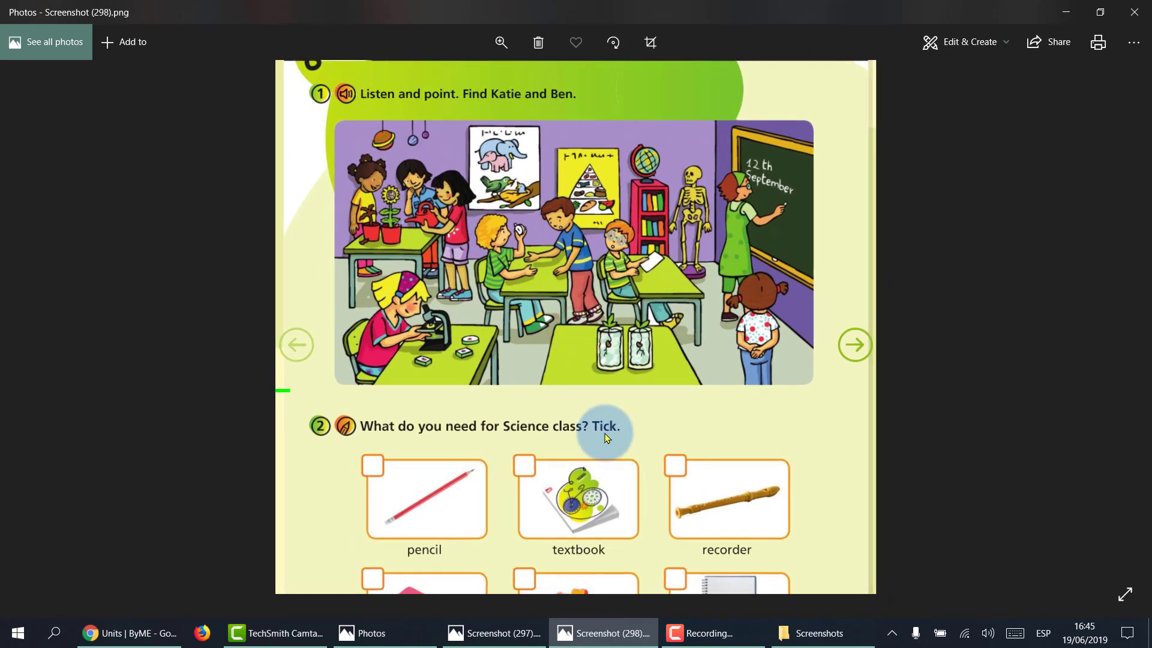
scroll(598, 447, up, 4)
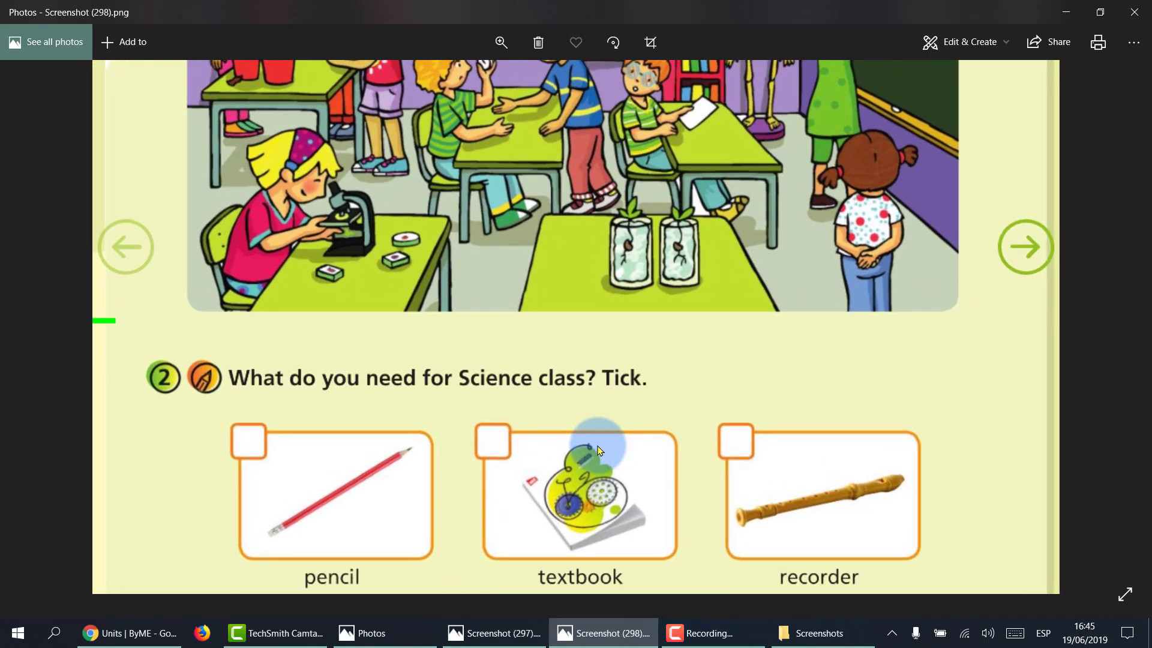
double_click(597, 448)
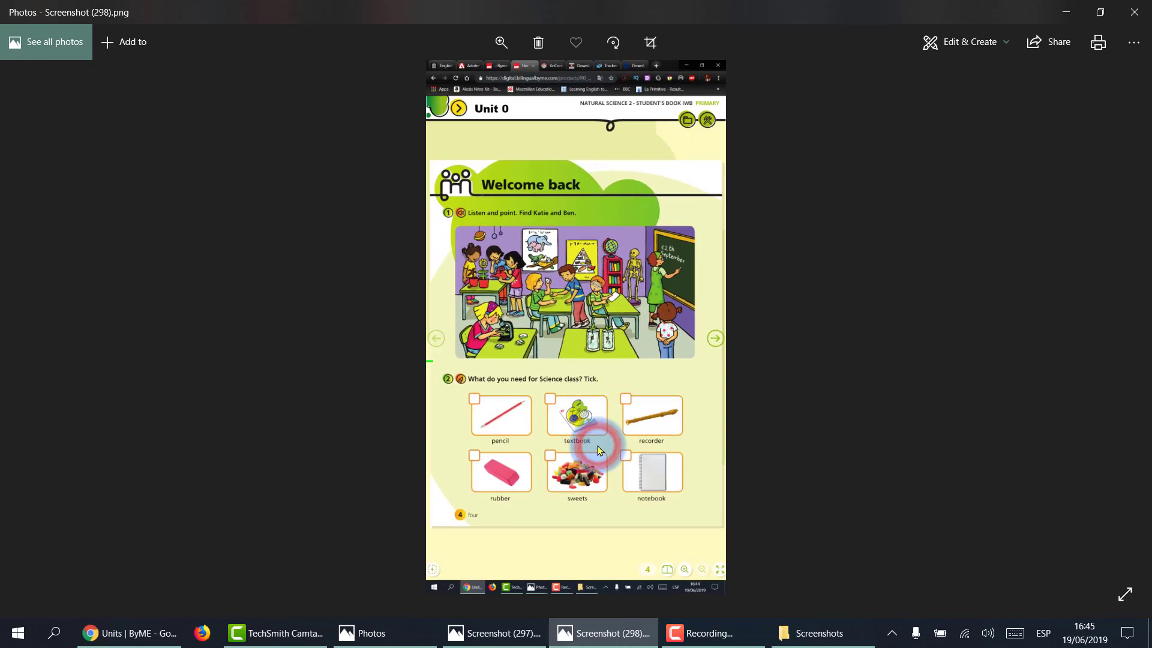
- Review the remaining captures through Screenshot (303).png, check its legibility close up, and close the image viewer
key(Right)
key(Right)
key(Right)
key(Right)
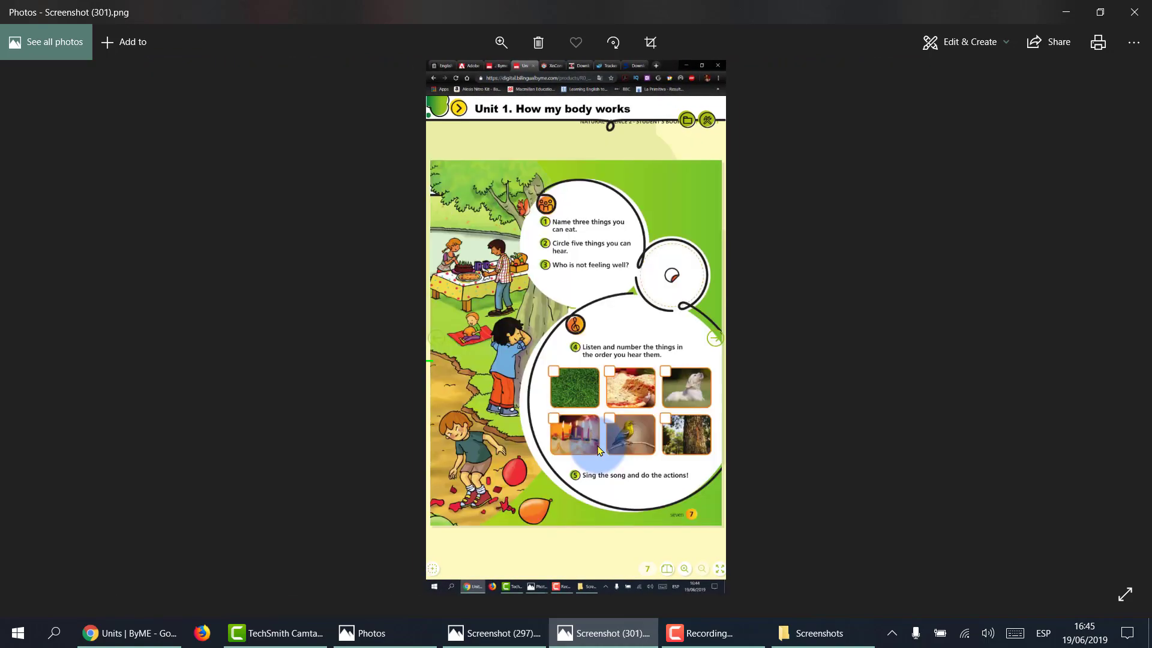
key(Right)
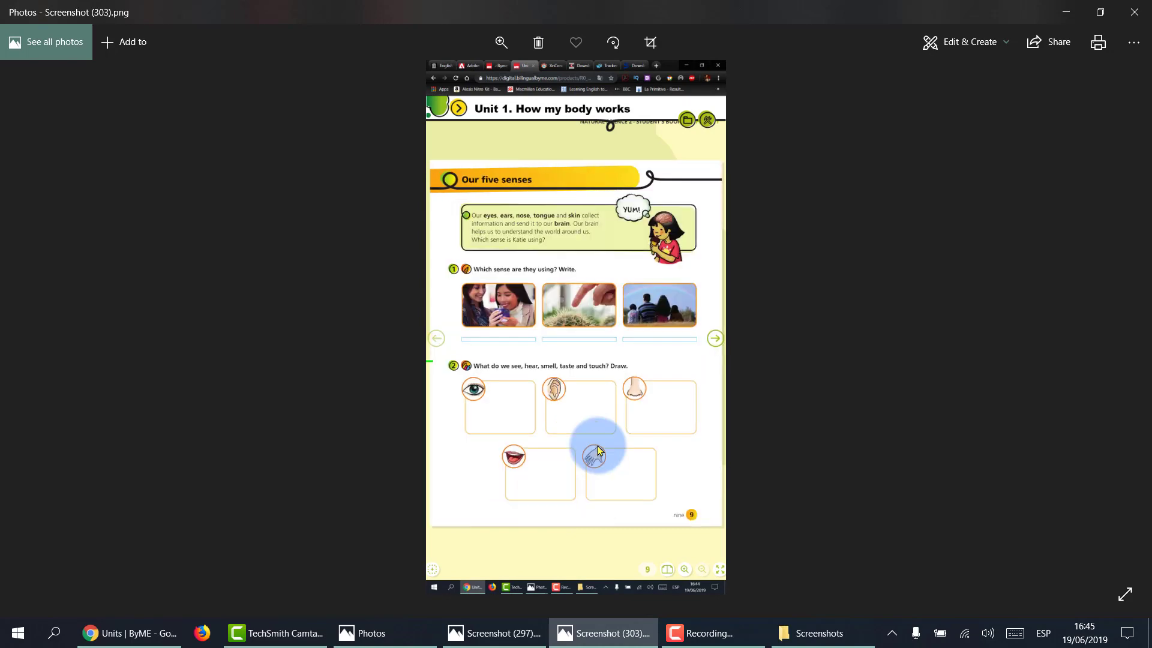
scroll(591, 220, up, 3)
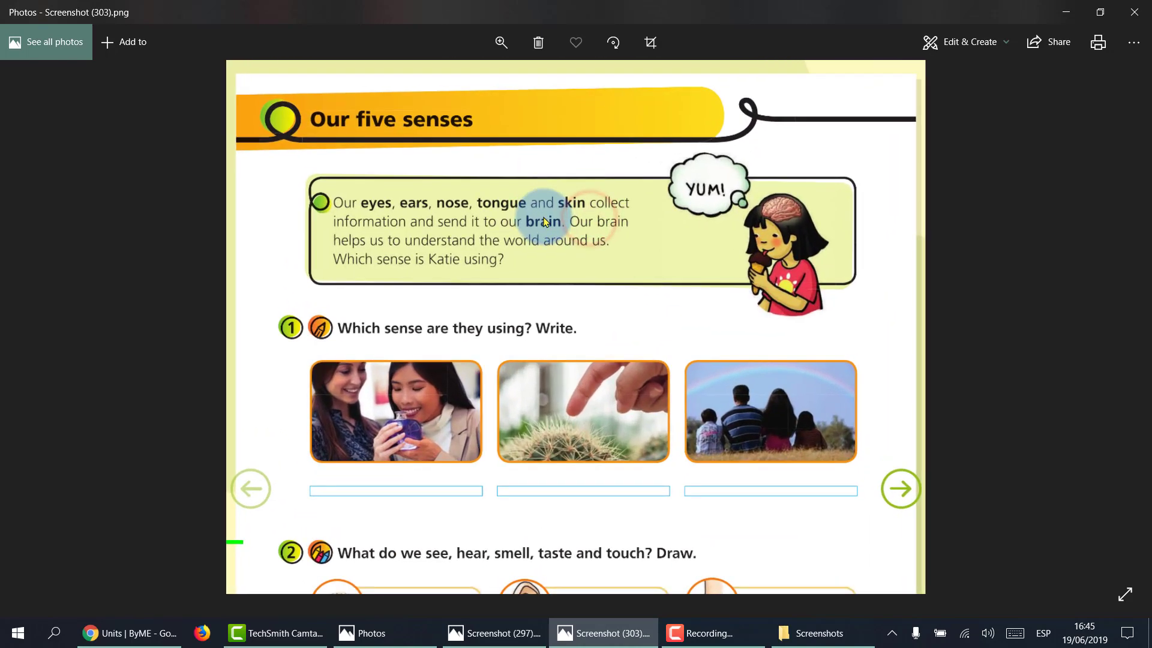
scroll(544, 221, down, 3)
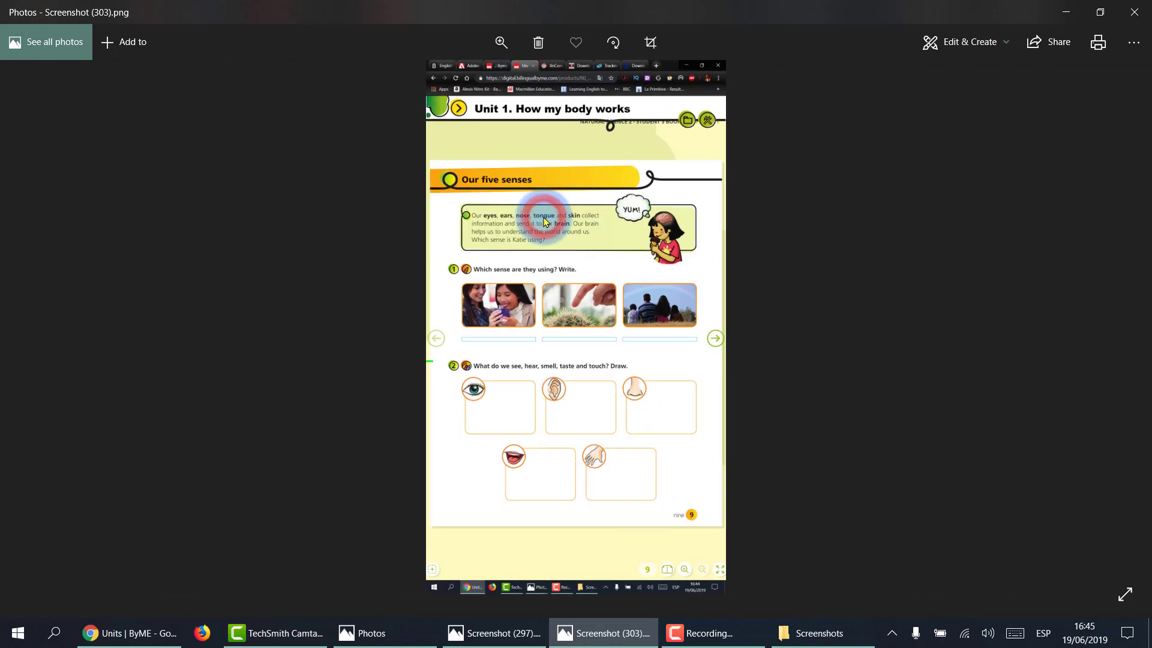
click(1133, 12)
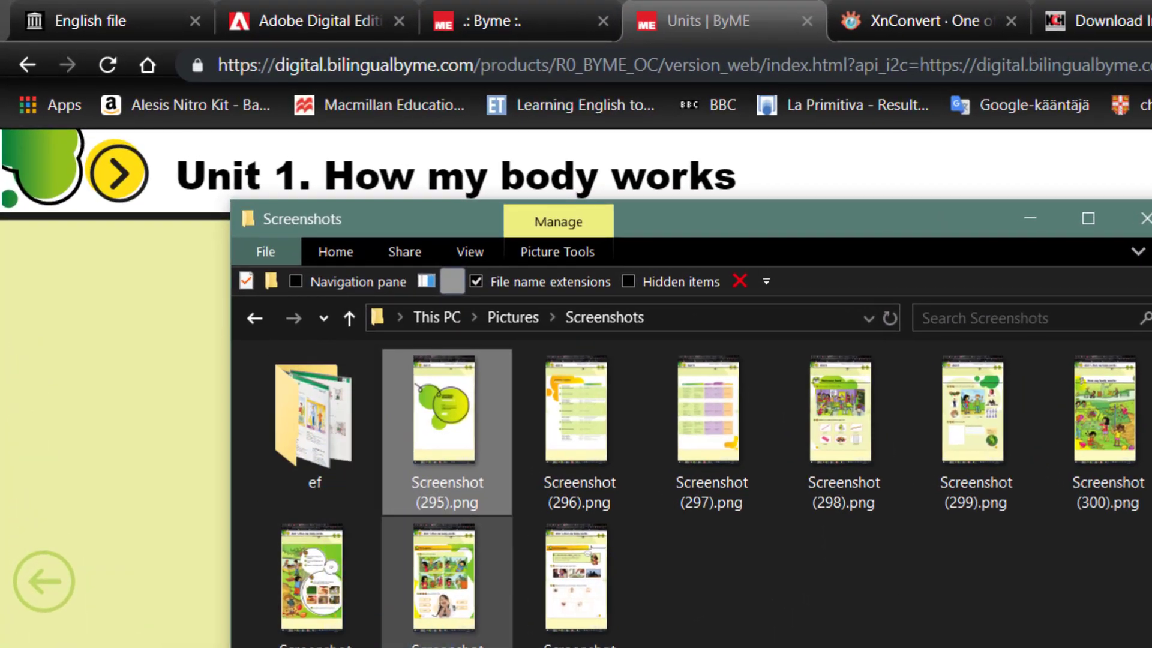
- Create a folder named ns2 inside the Screenshots folder
click(271, 281)
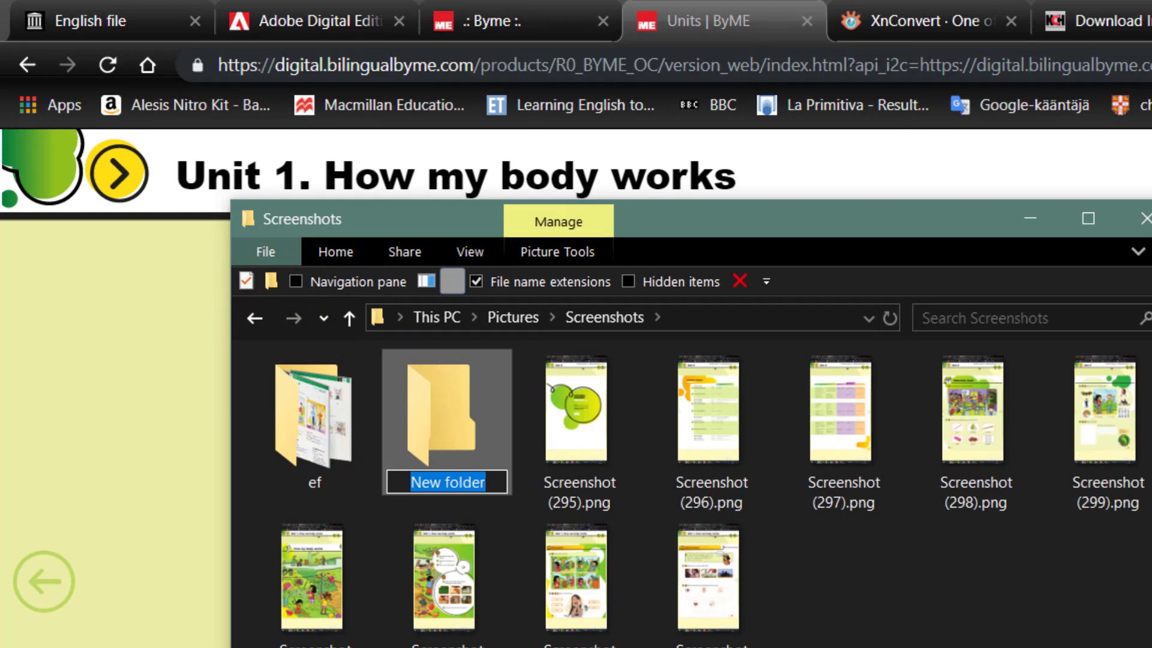
text(ss)
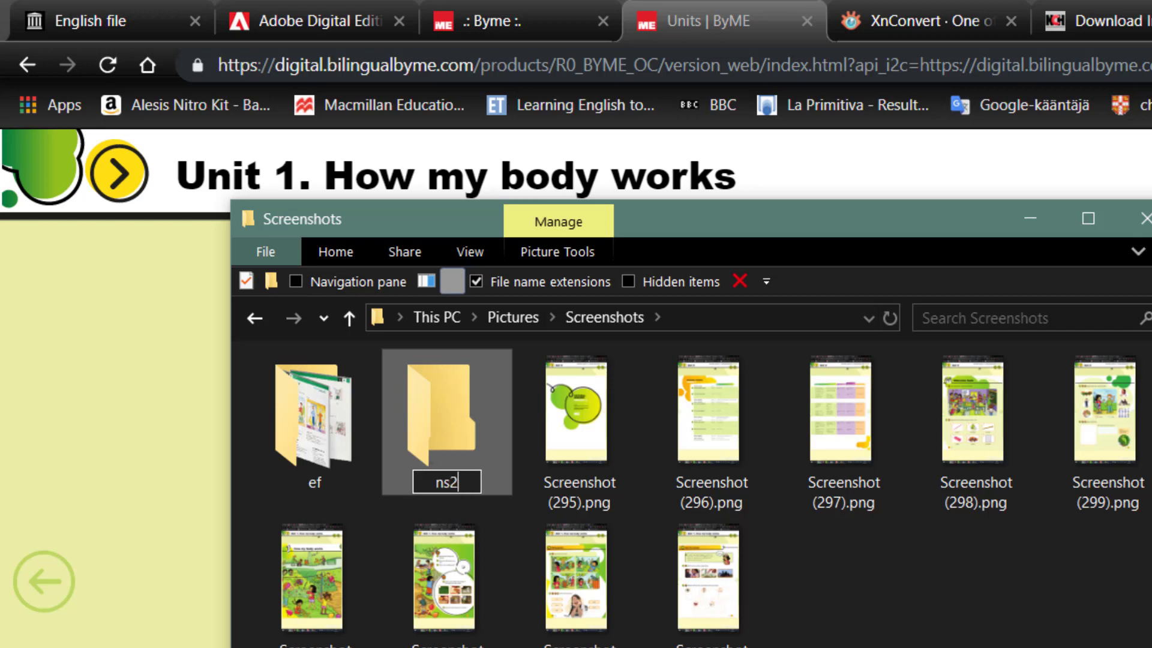
- Move all the Natural Science page screenshots into the ns2 folder and open the ef folder
drag(252, 525, 757, 582)
drag(713, 579, 447, 417)
drag(560, 606, 1086, 387)
drag(786, 433, 444, 423)
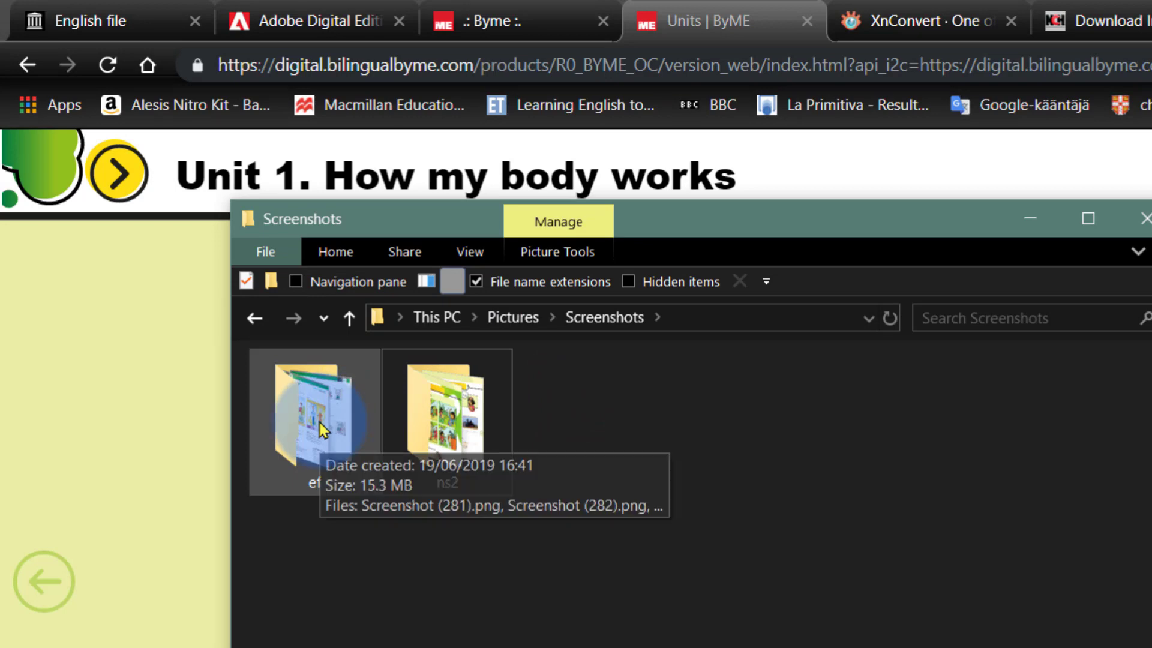
double_click(368, 413)
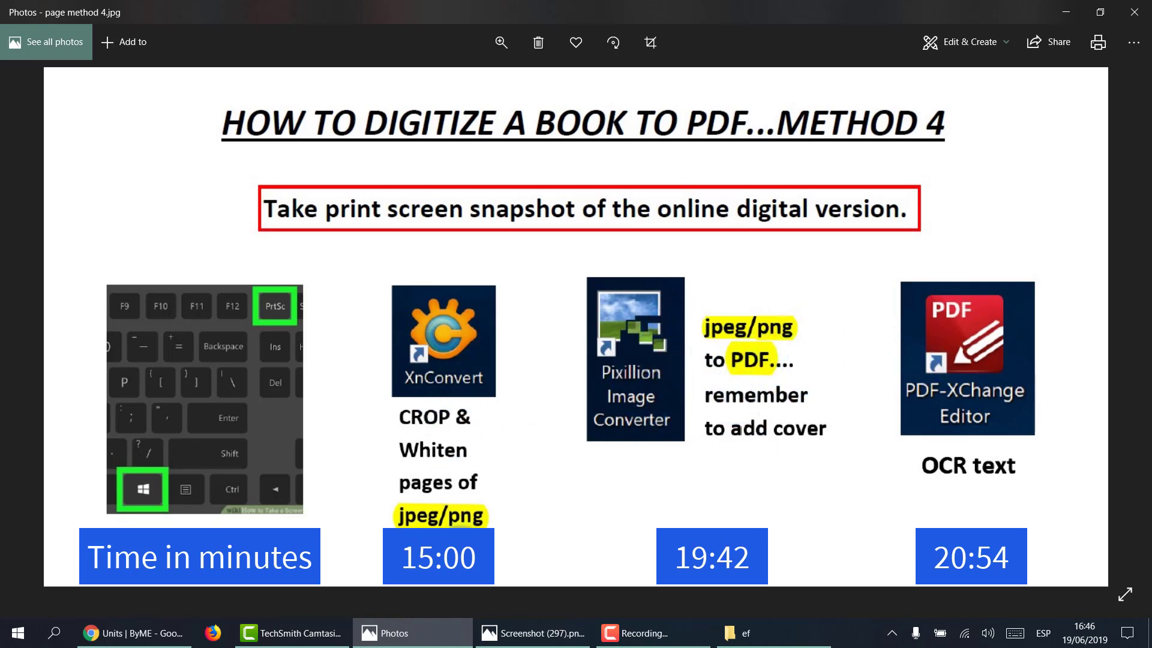
- Switch to Chrome and examine the Windows download options on the XnConvert page
click(138, 633)
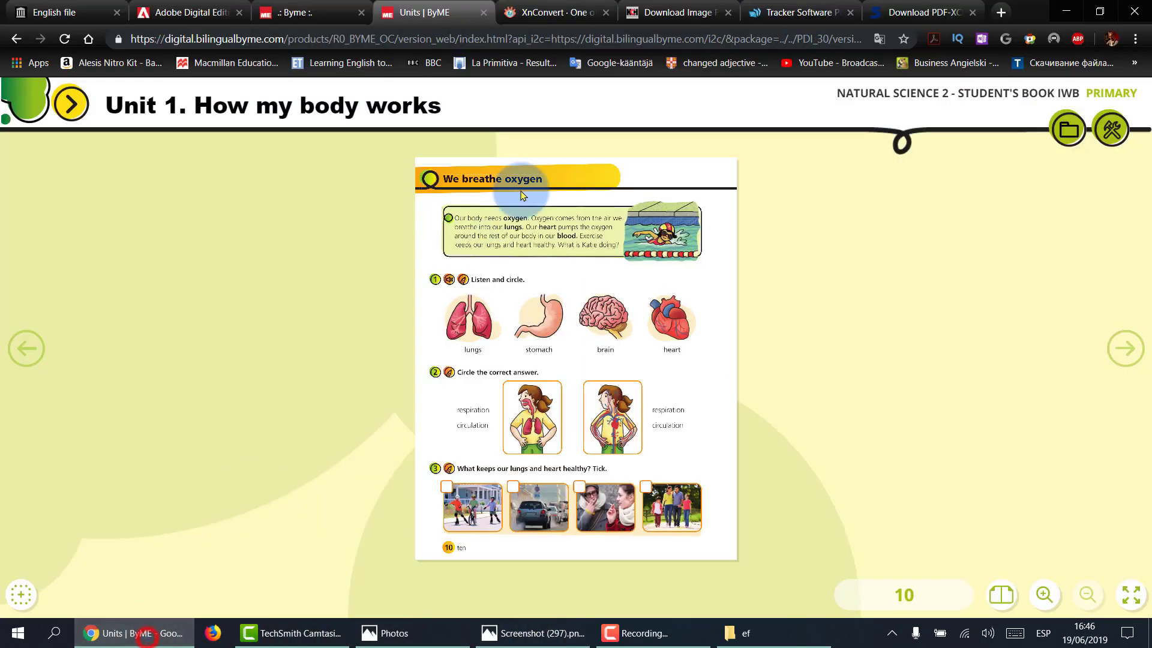
click(543, 12)
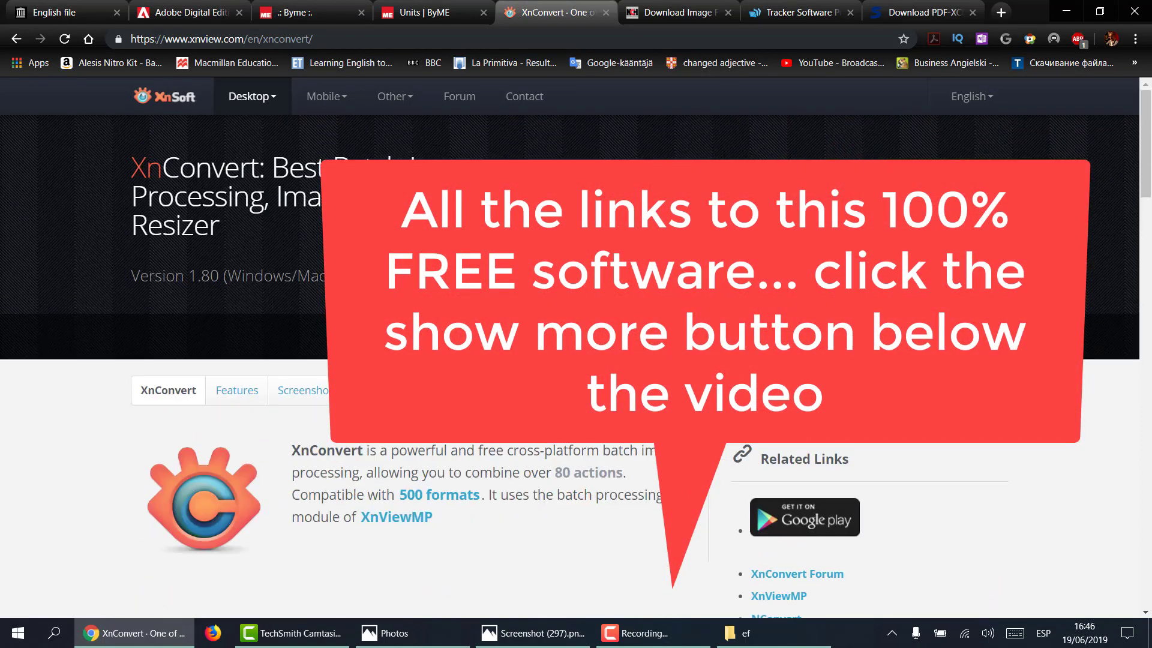
scroll(576, 360, down, 3)
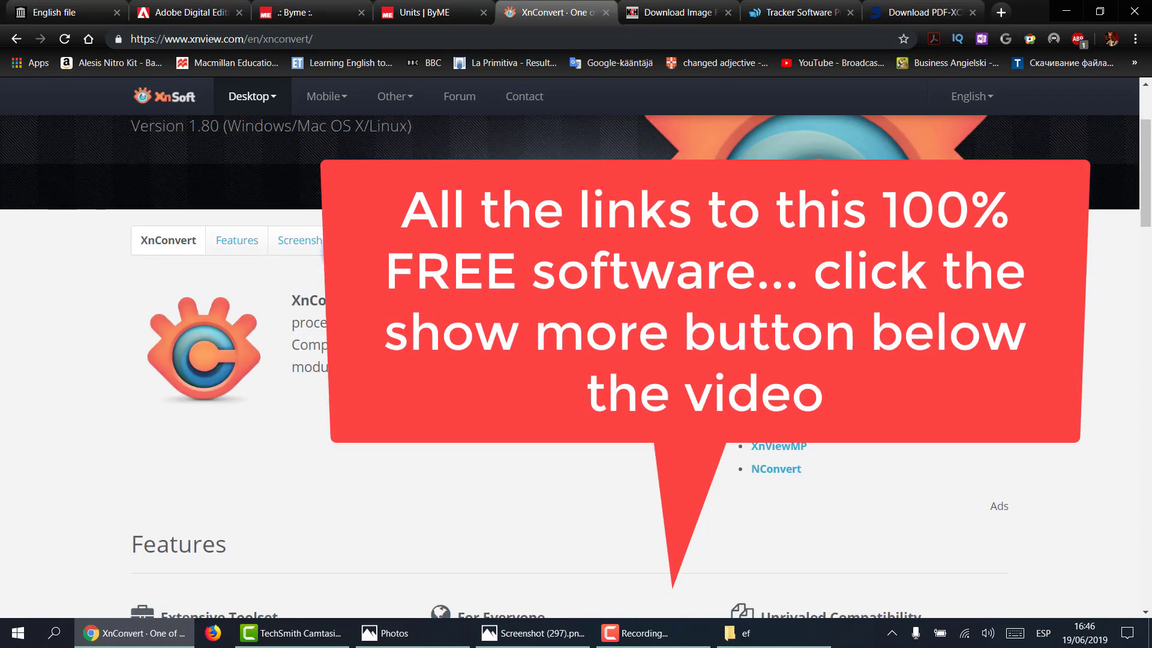
scroll(358, 276, down, 3)
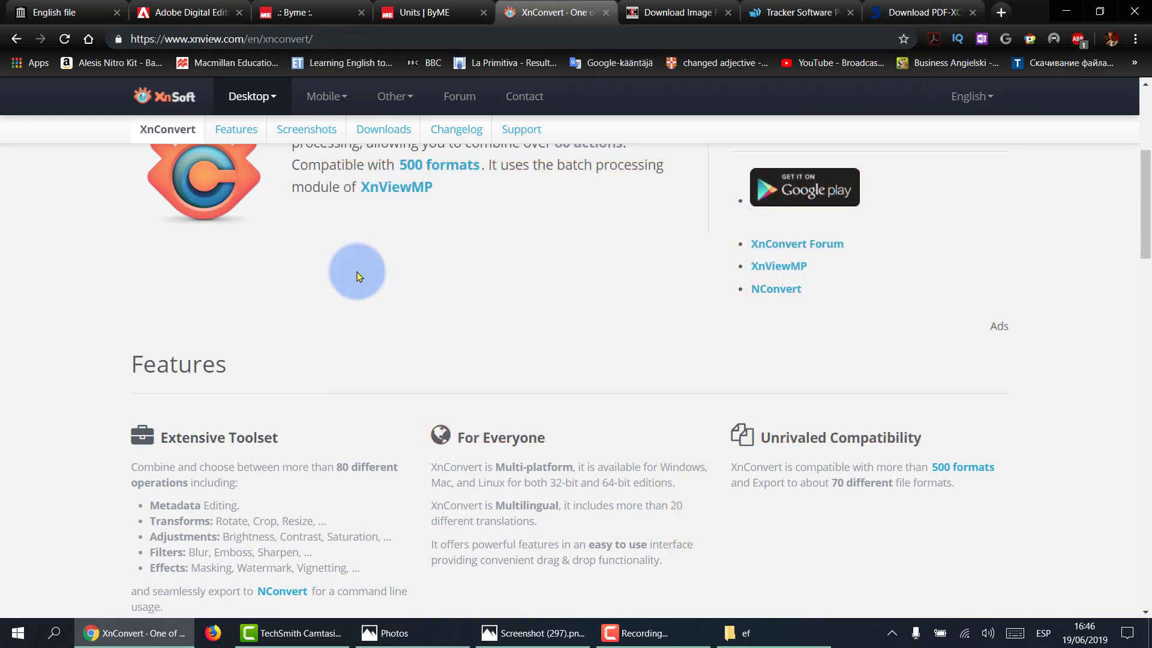
scroll(359, 277, down, 4)
scroll(278, 287, down, 10)
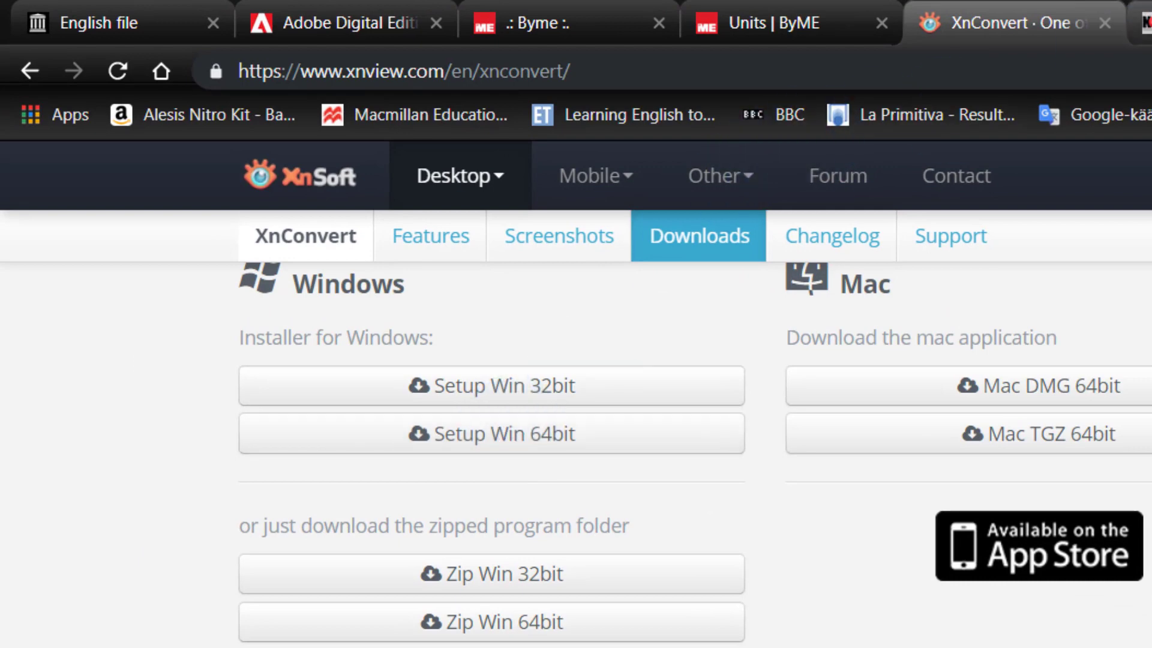
- Download the Pixillion Image Converter installer from the NCH Software page
click(1145, 22)
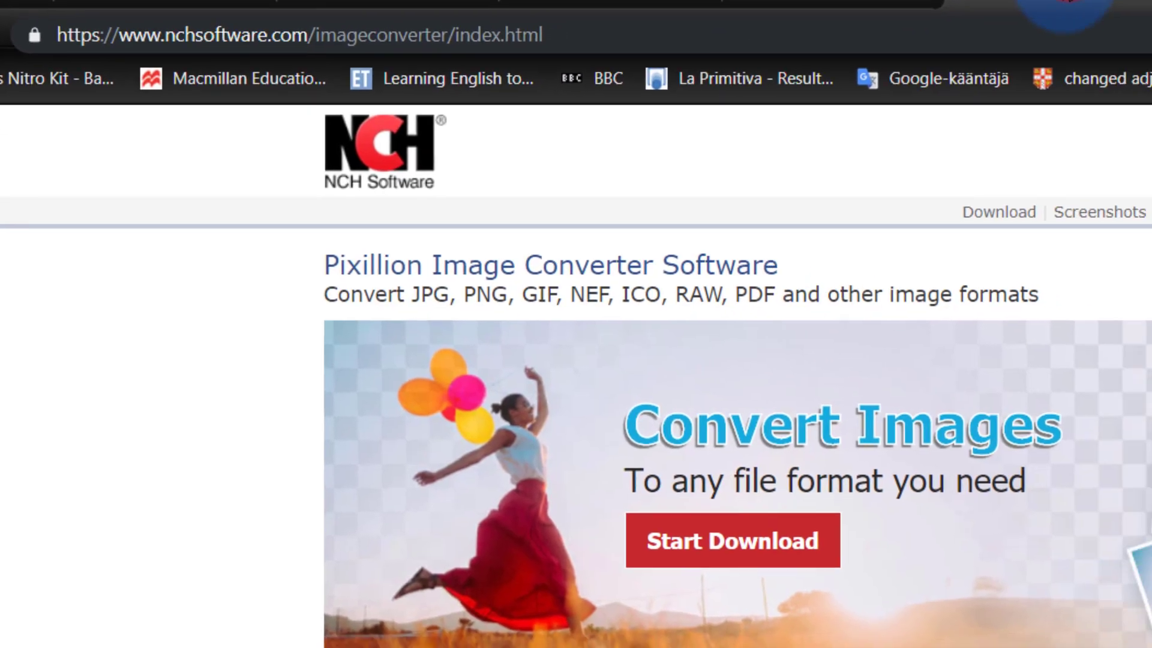
click(740, 548)
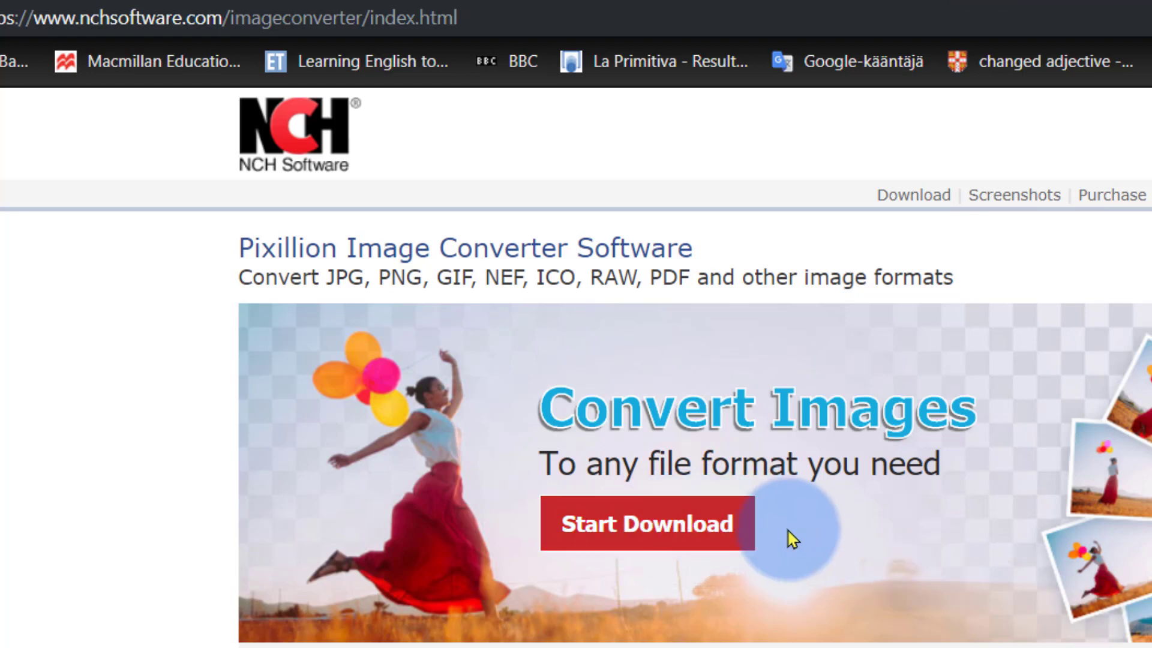
click(676, 526)
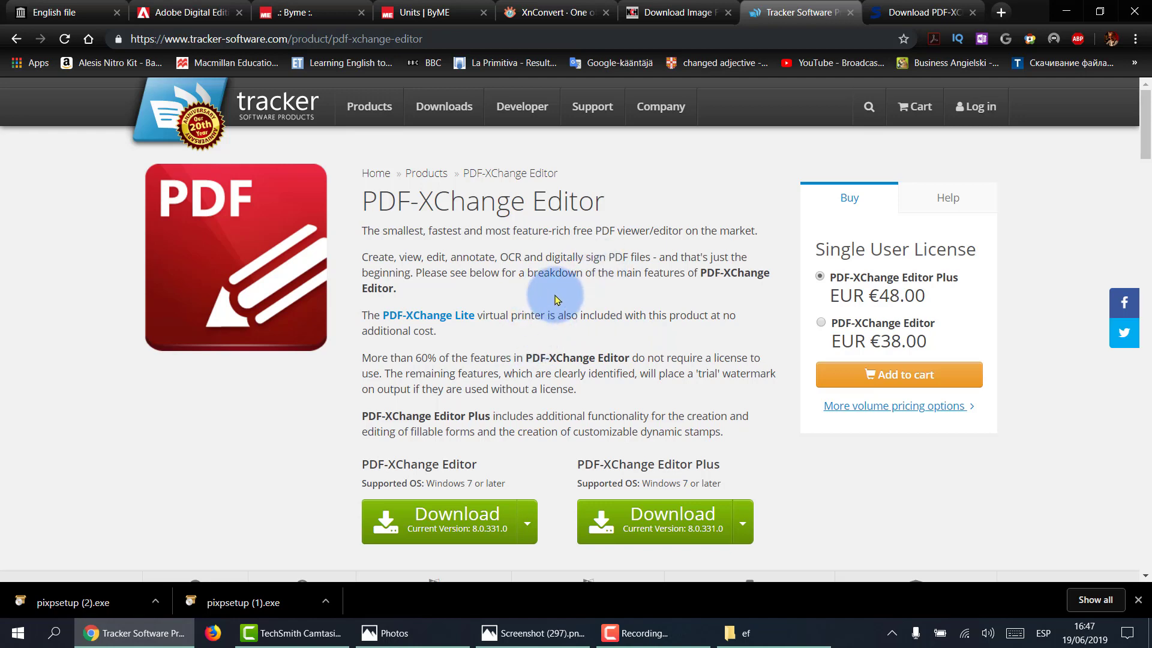
- Download PDF-XChange Editor Portable from its Softpedia page, starting the download manually
click(907, 18)
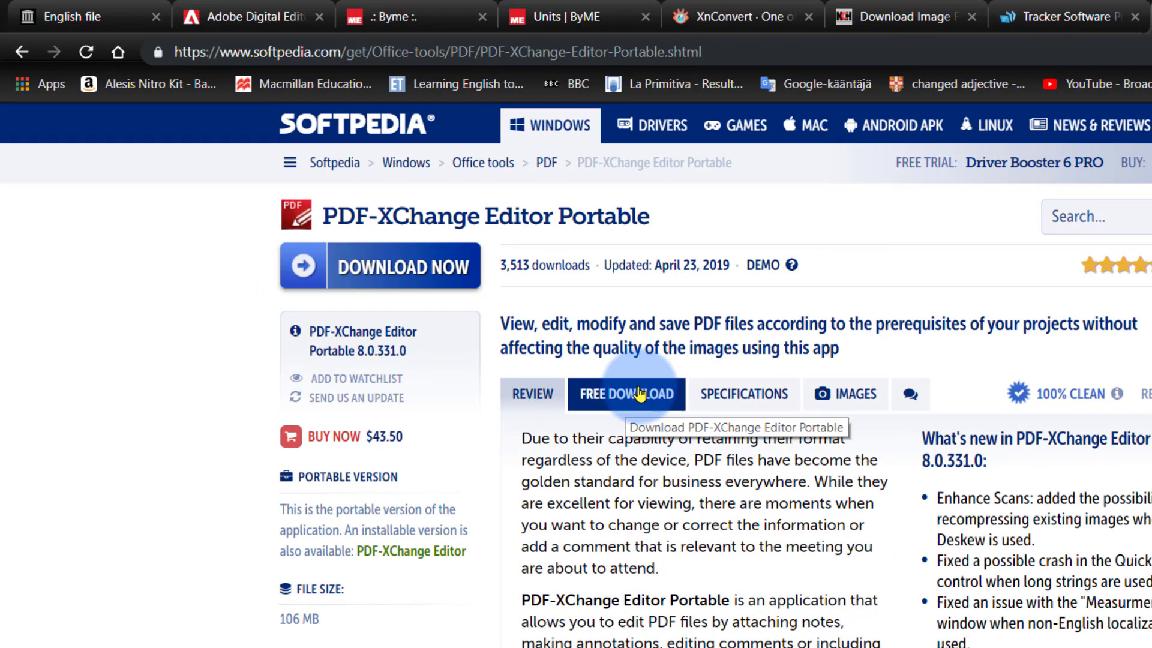
click(640, 393)
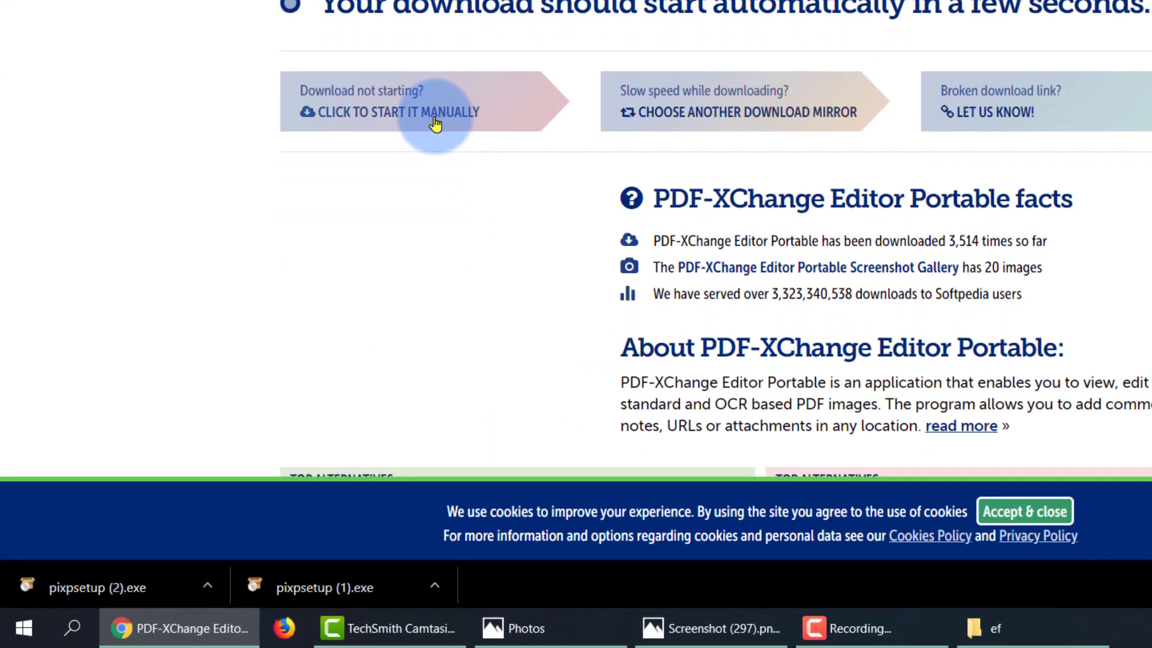
click(435, 117)
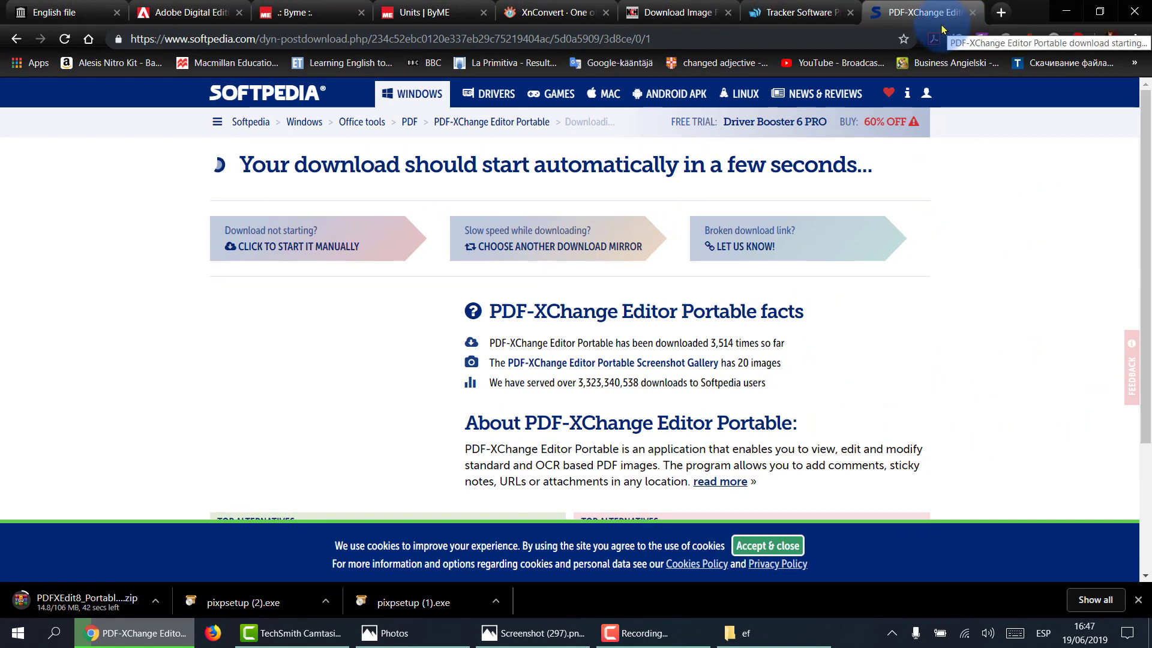
- Minimize the browser and Photos windows, keep the ef folder window open, and launch XnConvert from the desktop
click(1070, 11)
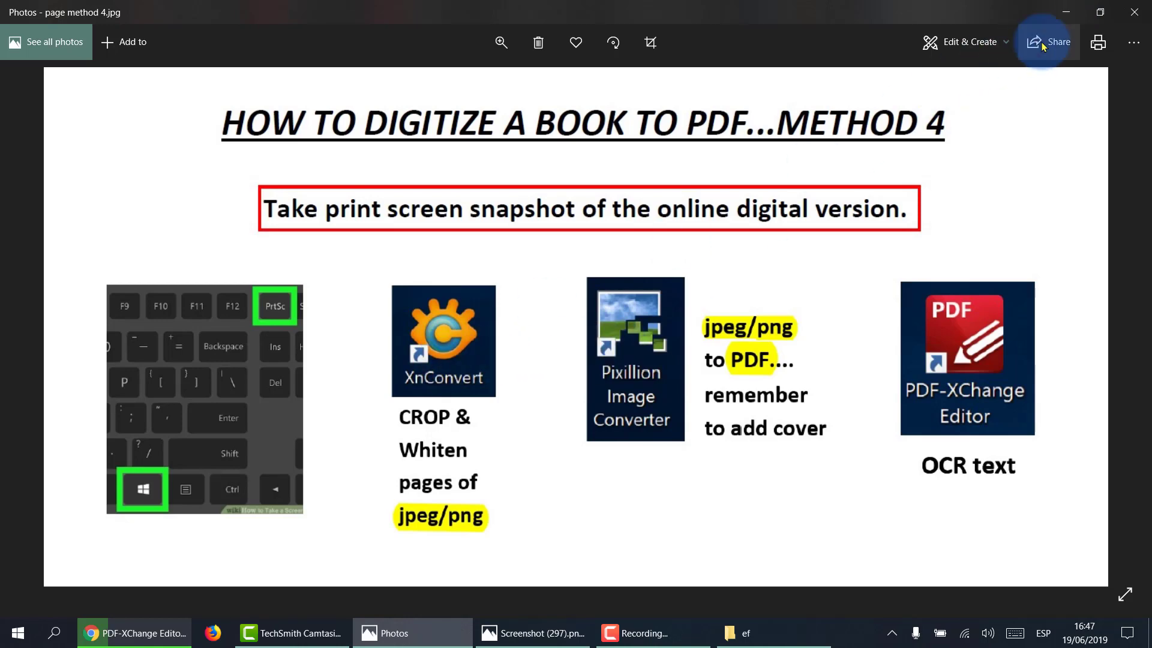
click(1066, 13)
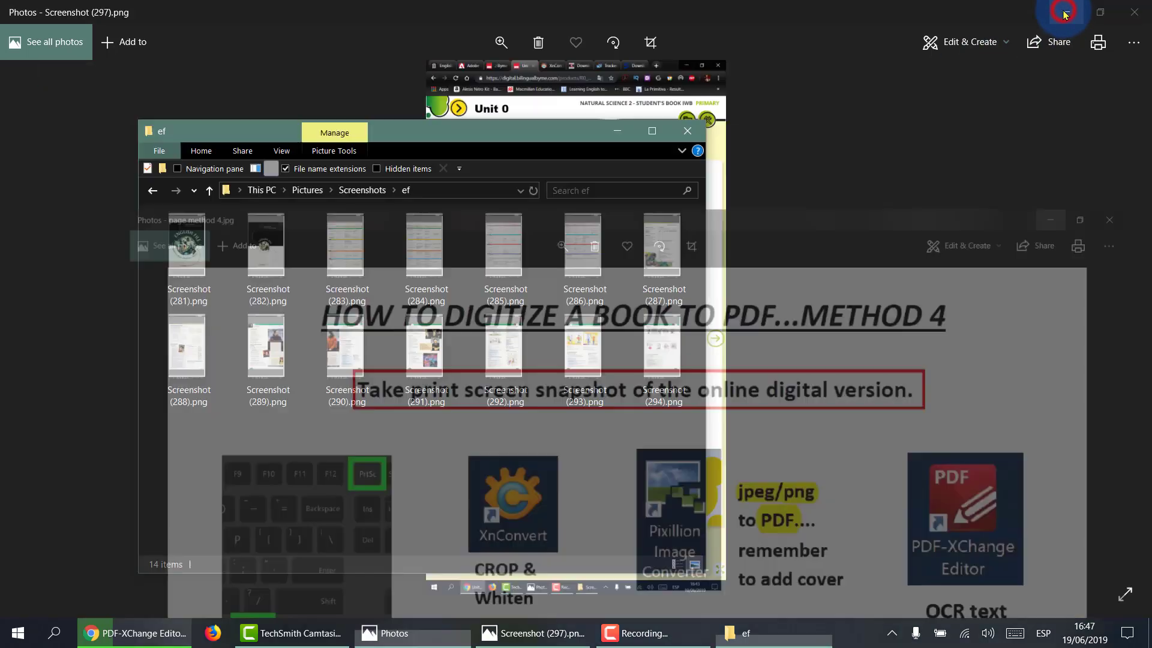
click(178, 457)
drag(178, 455, 690, 207)
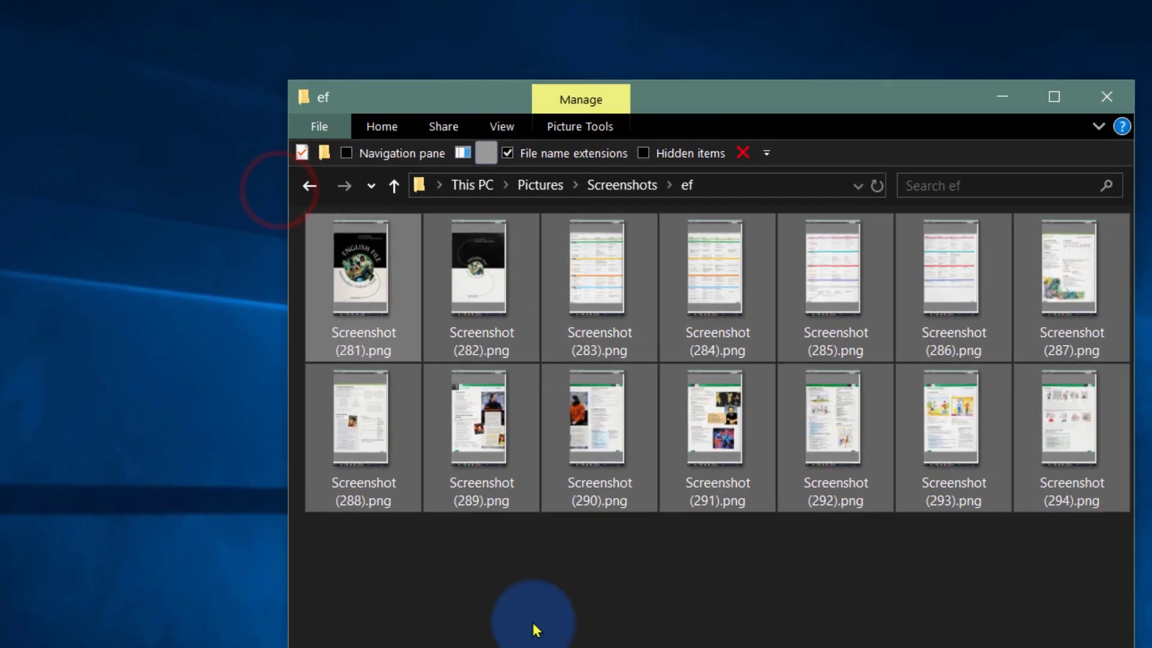
click(484, 594)
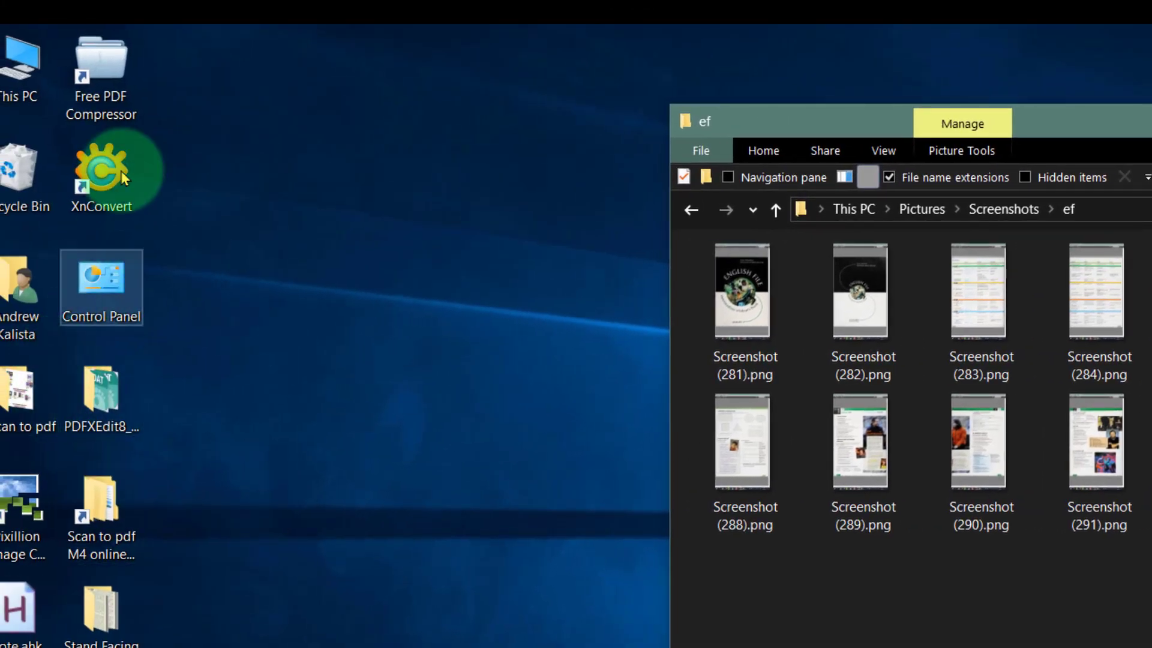
double_click(96, 188)
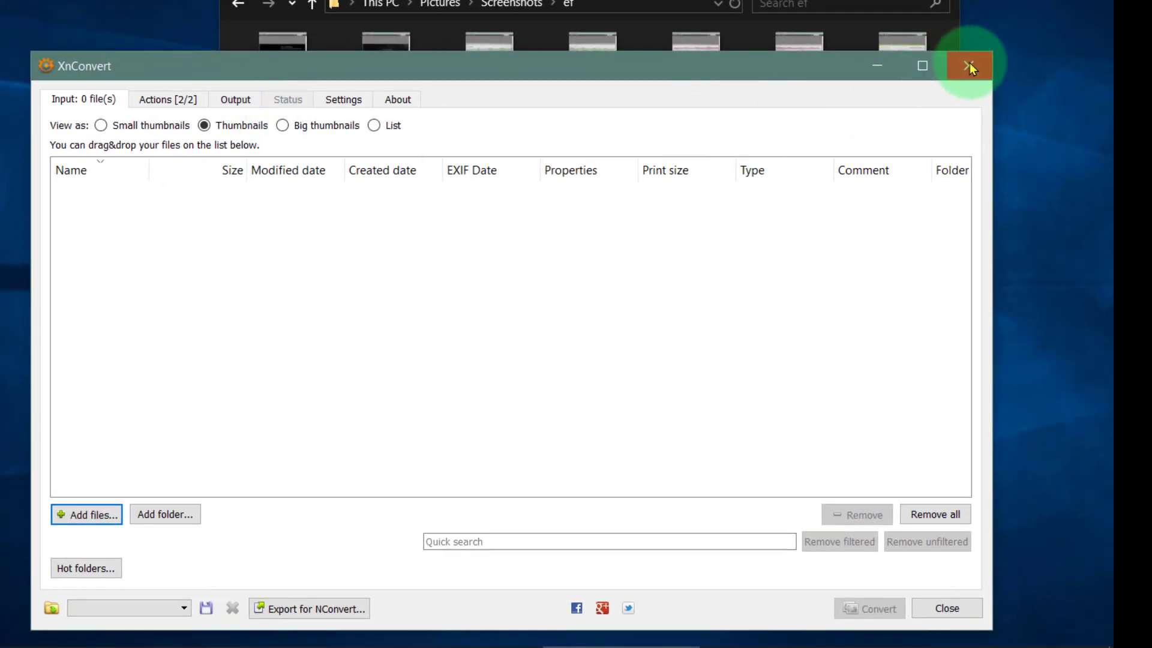
- Close XnConvert, move the ef and ns2 folders from Screenshots to the desktop, and close the folder window
click(970, 65)
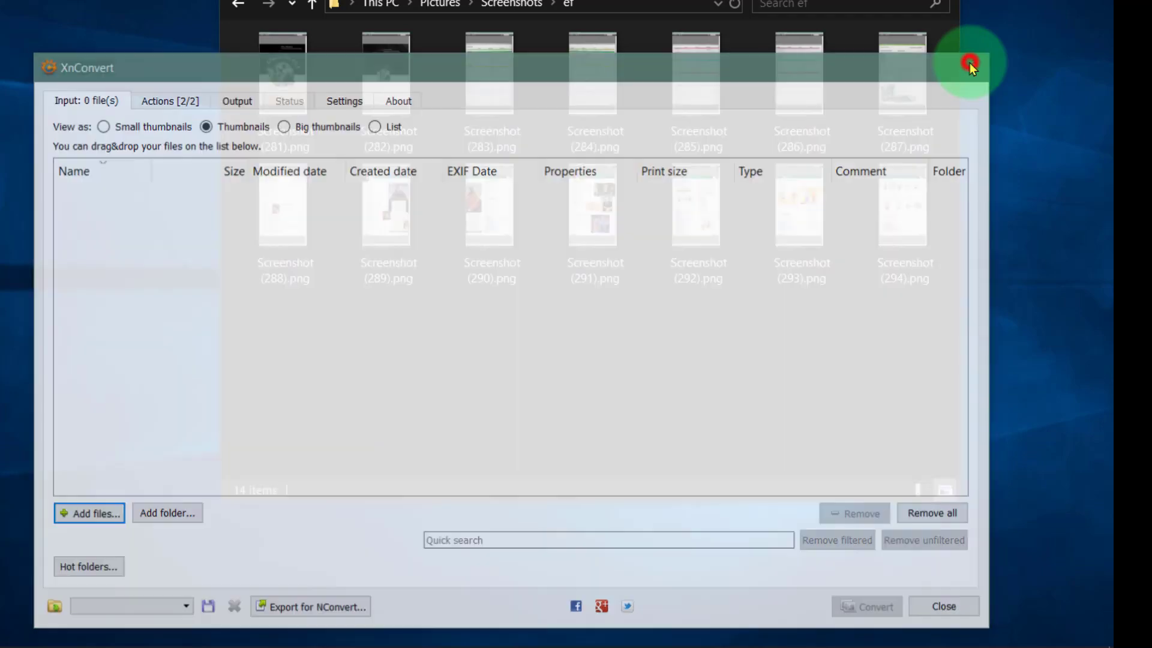
click(310, 6)
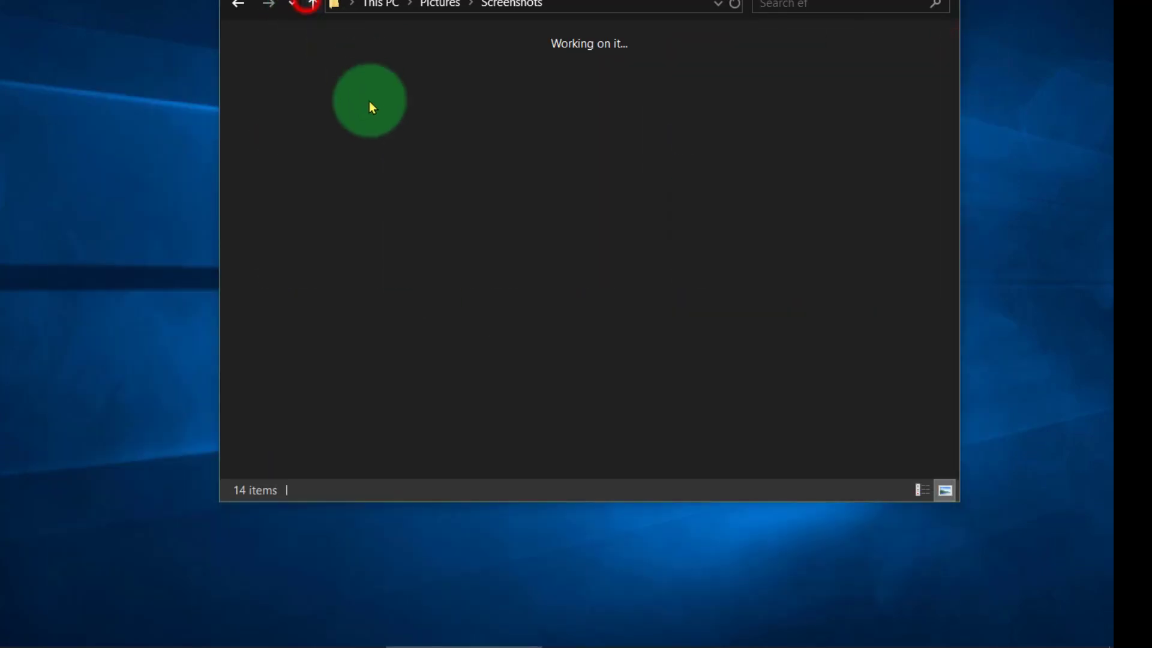
drag(513, 183, 77, 99)
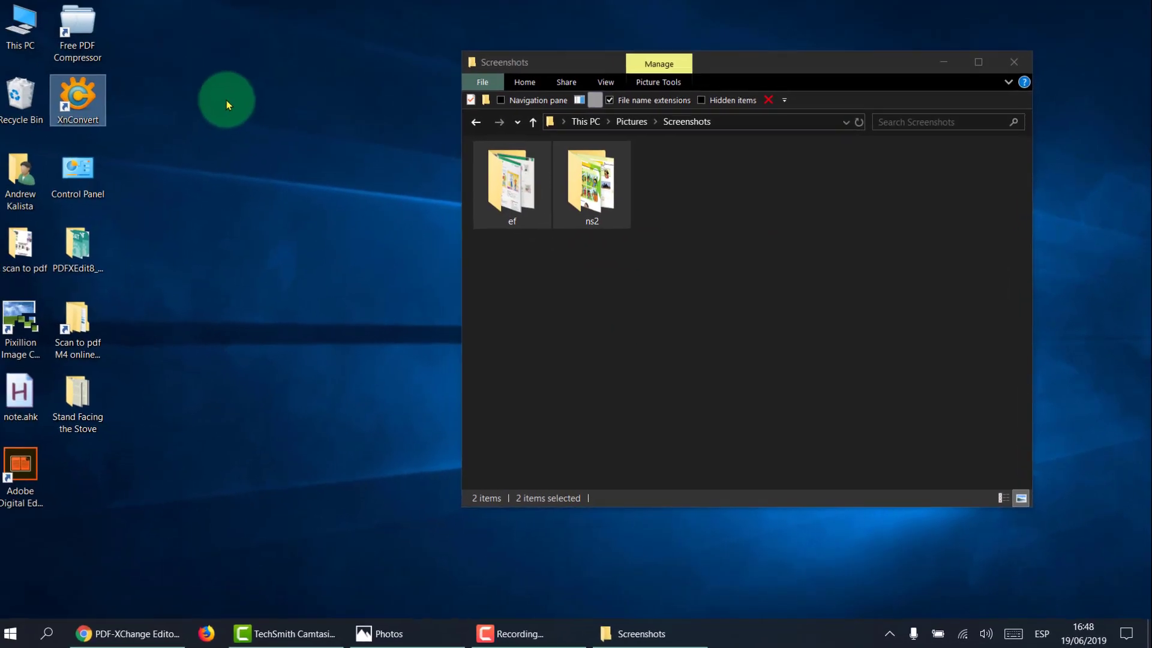
drag(226, 99, 228, 102)
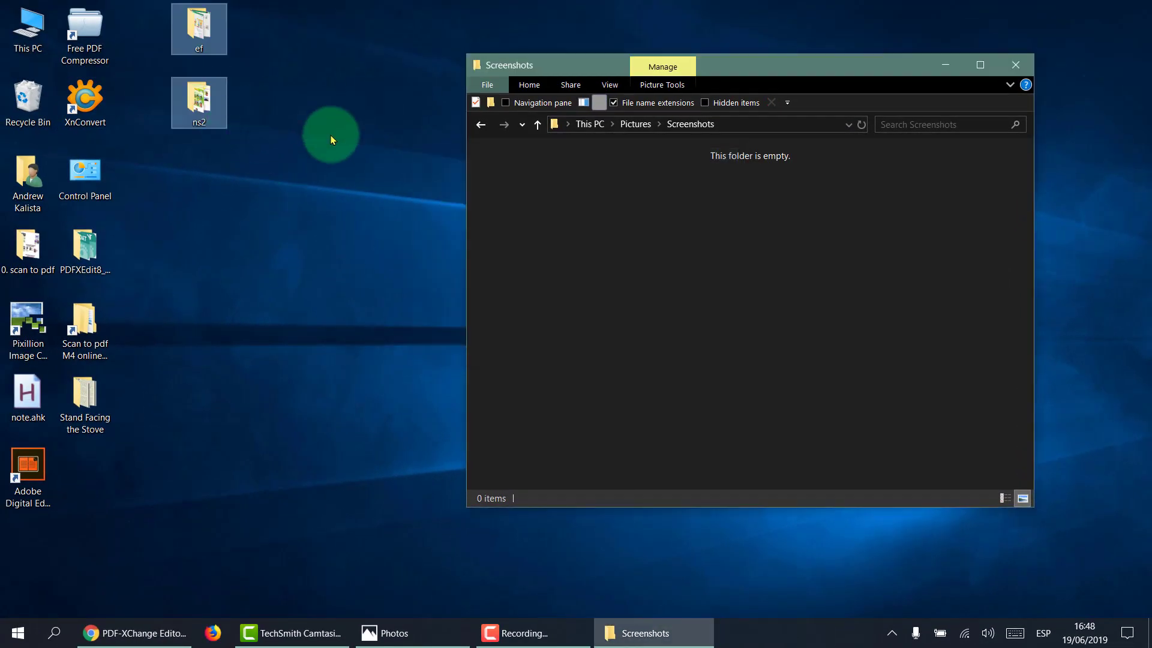
click(1016, 64)
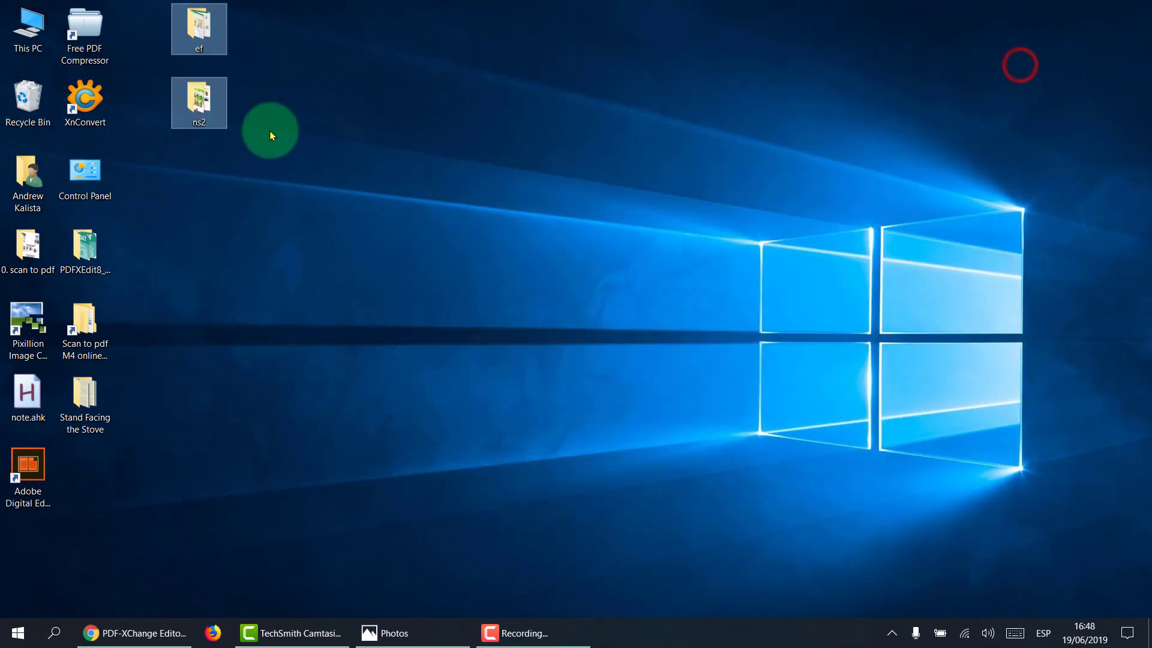
click(270, 132)
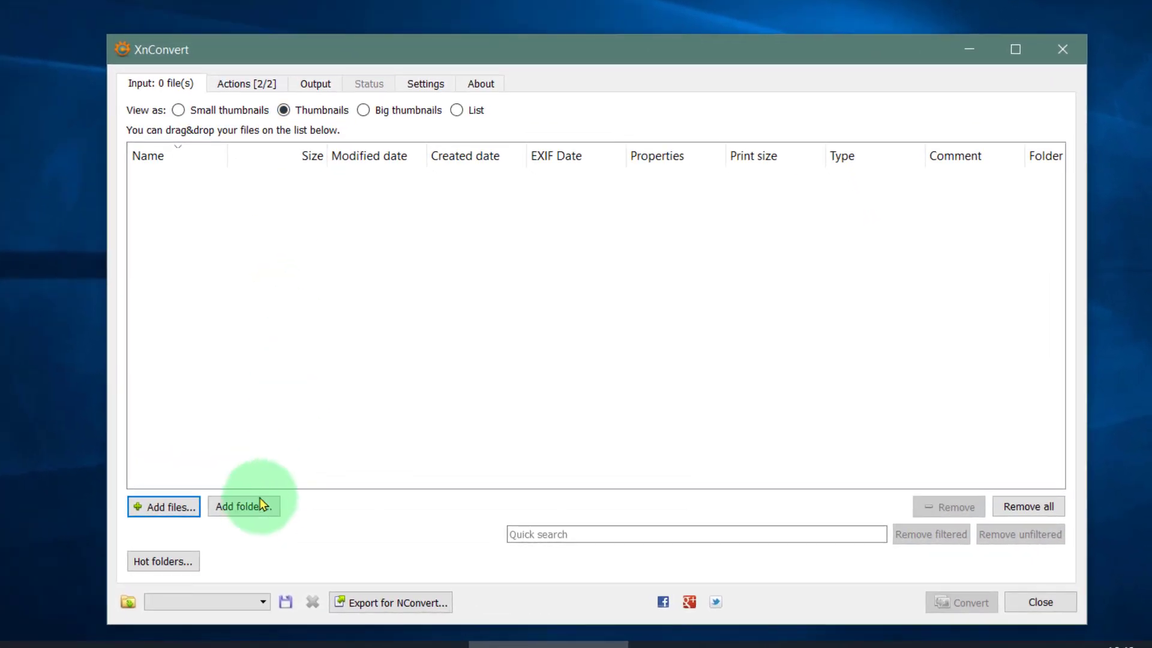
- Add the ef folder from the Desktop to XnConvert's input files
click(246, 507)
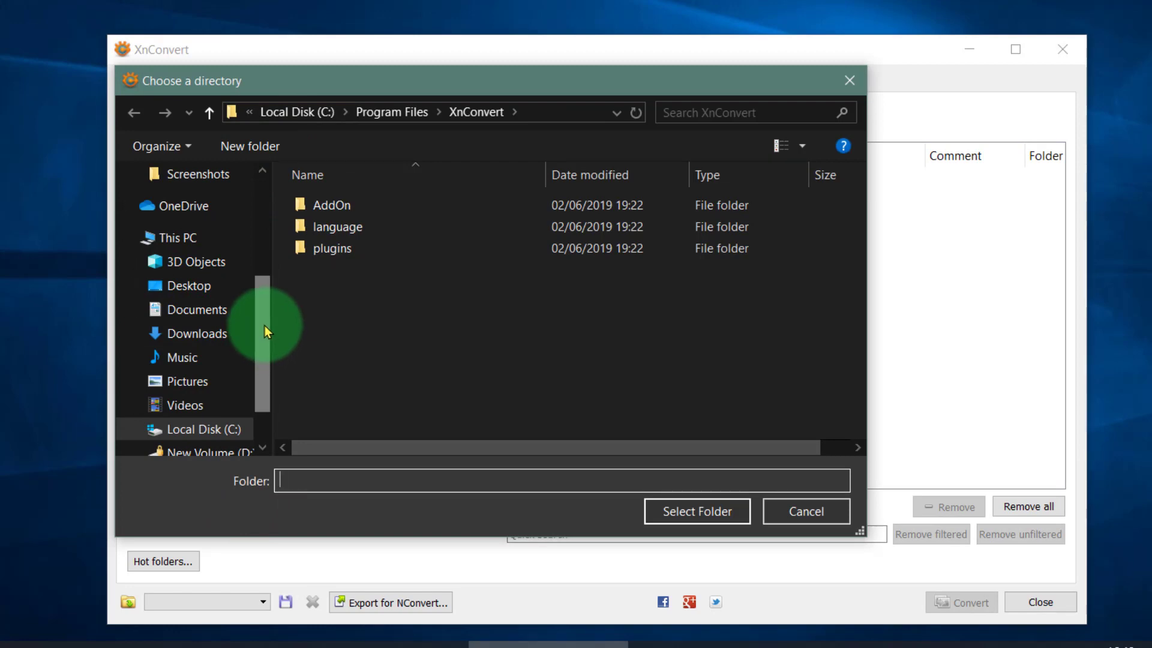
click(204, 294)
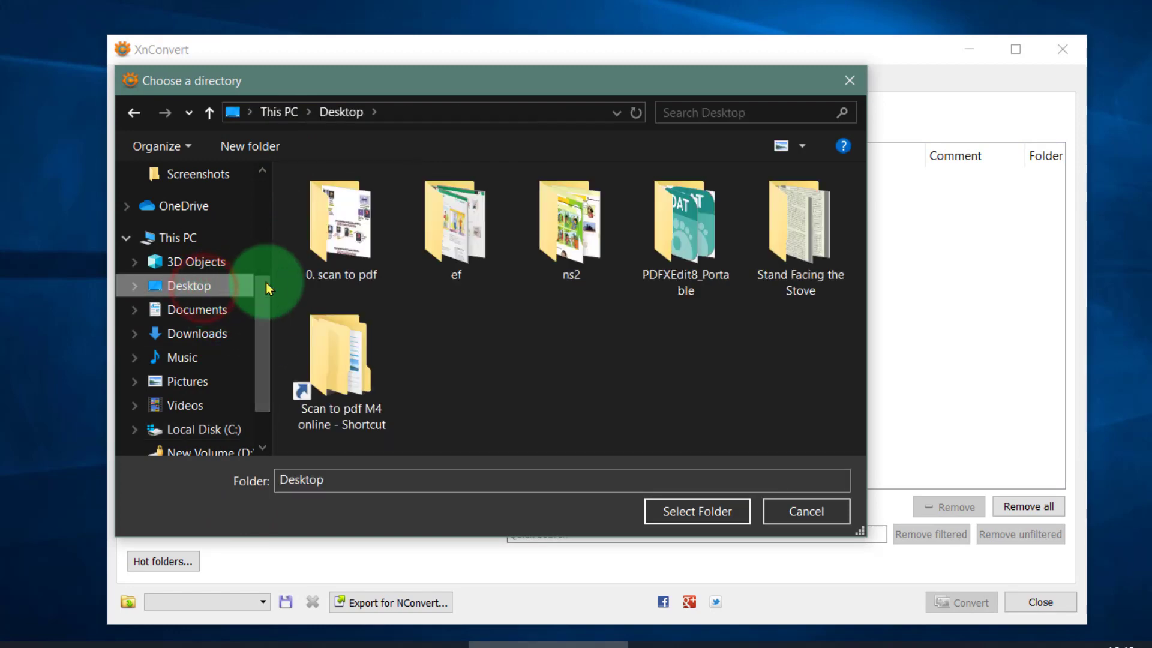
click(468, 233)
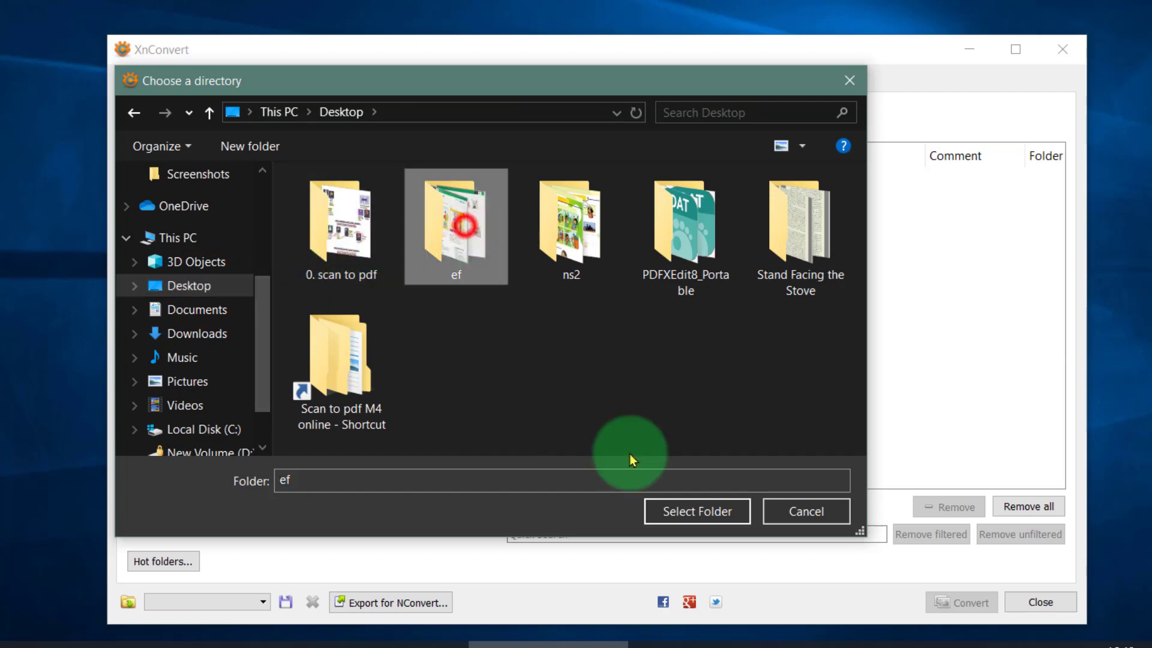
click(696, 513)
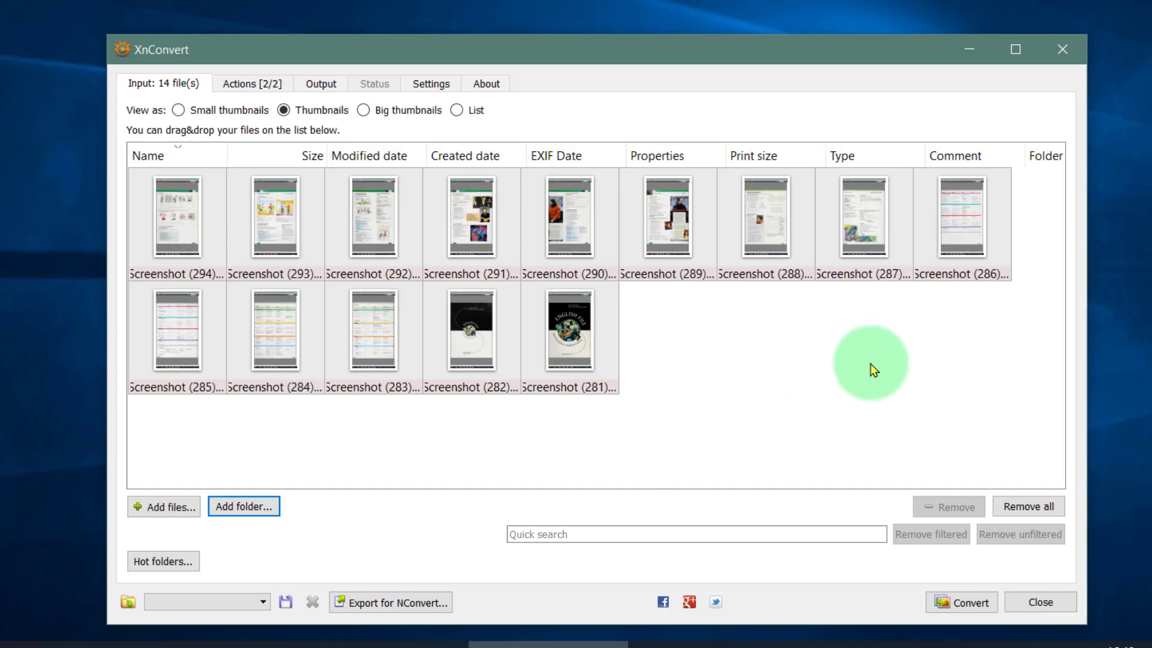
- Clear all the existing actions and add a Crop action for the page images
click(249, 84)
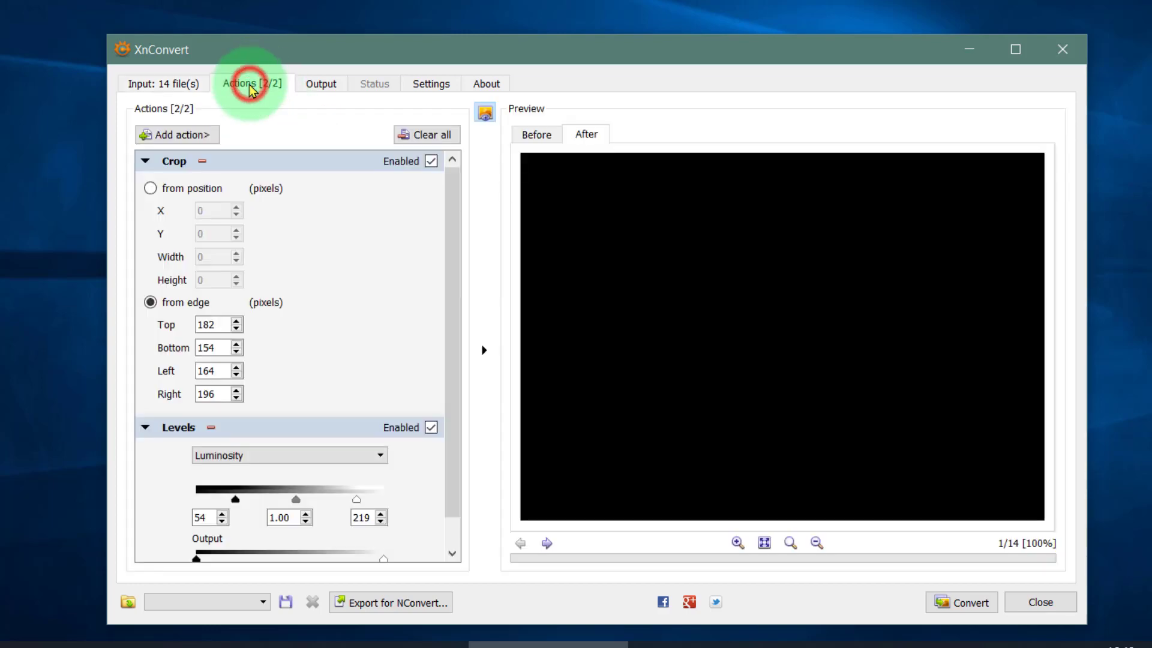
click(397, 137)
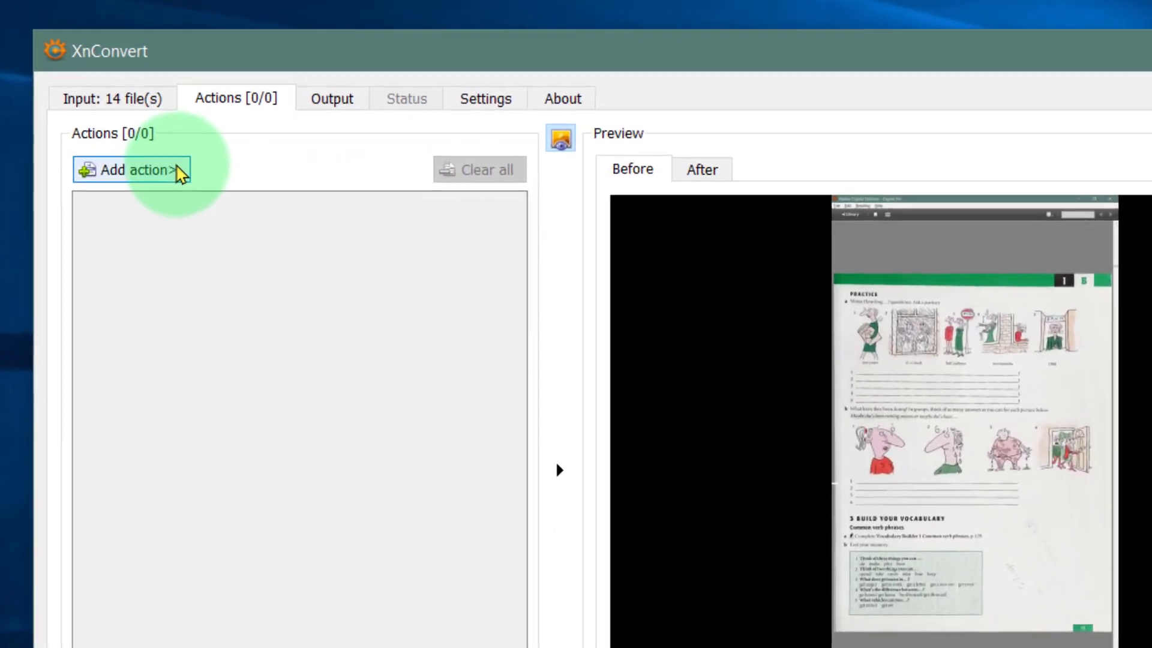
click(191, 137)
mouse_move(252, 179)
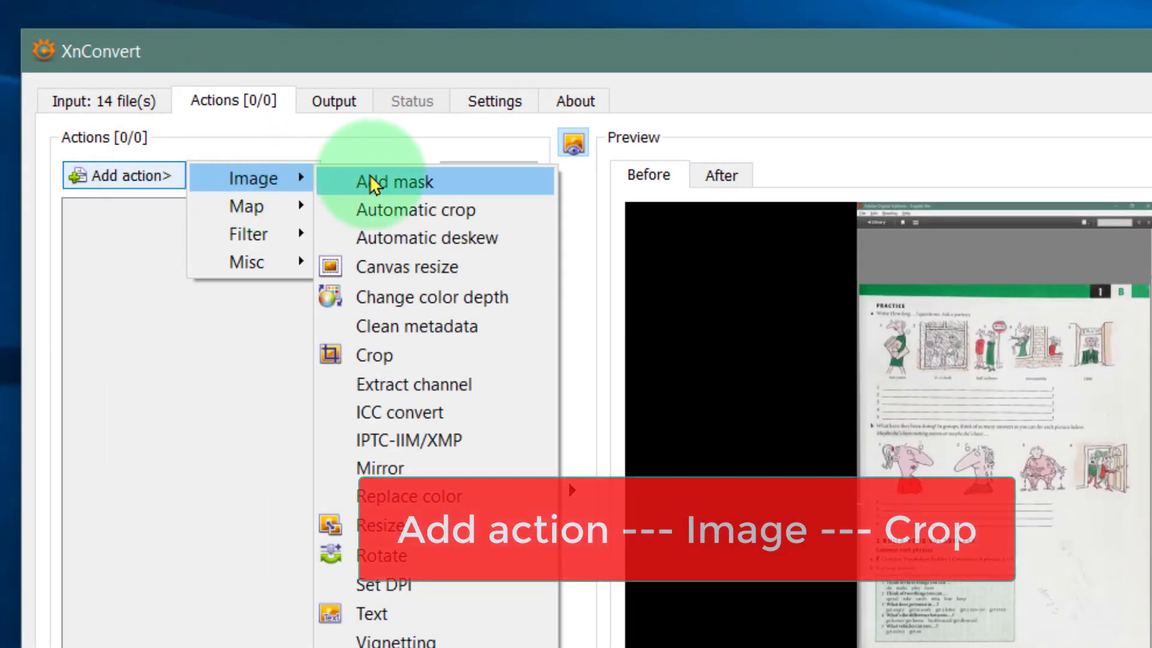
click(412, 358)
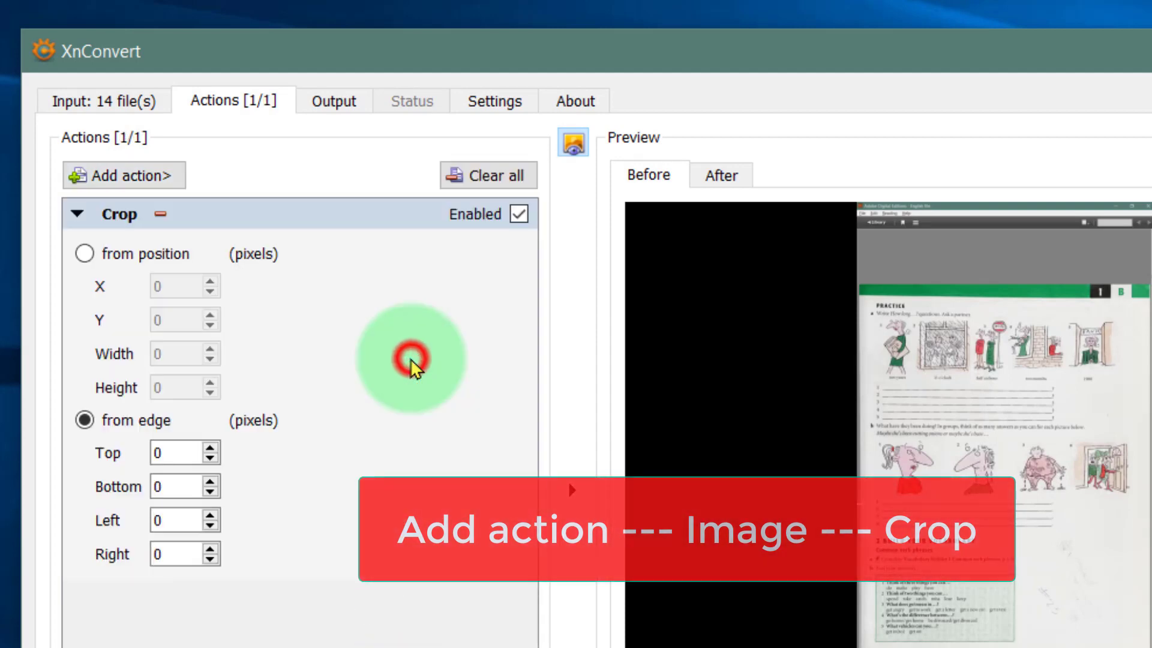
- Add a Levels action and set the Crop from edge to Top 295, Bottom 282, Left 25 and Right 30 pixels
click(146, 176)
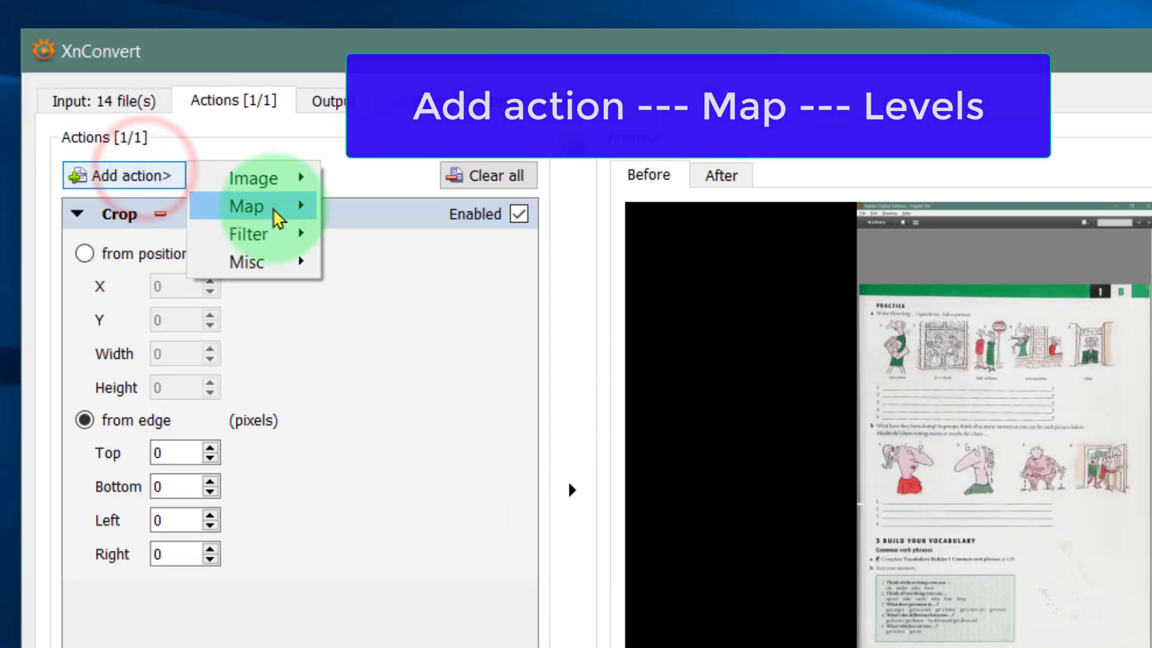
mouse_move(273, 212)
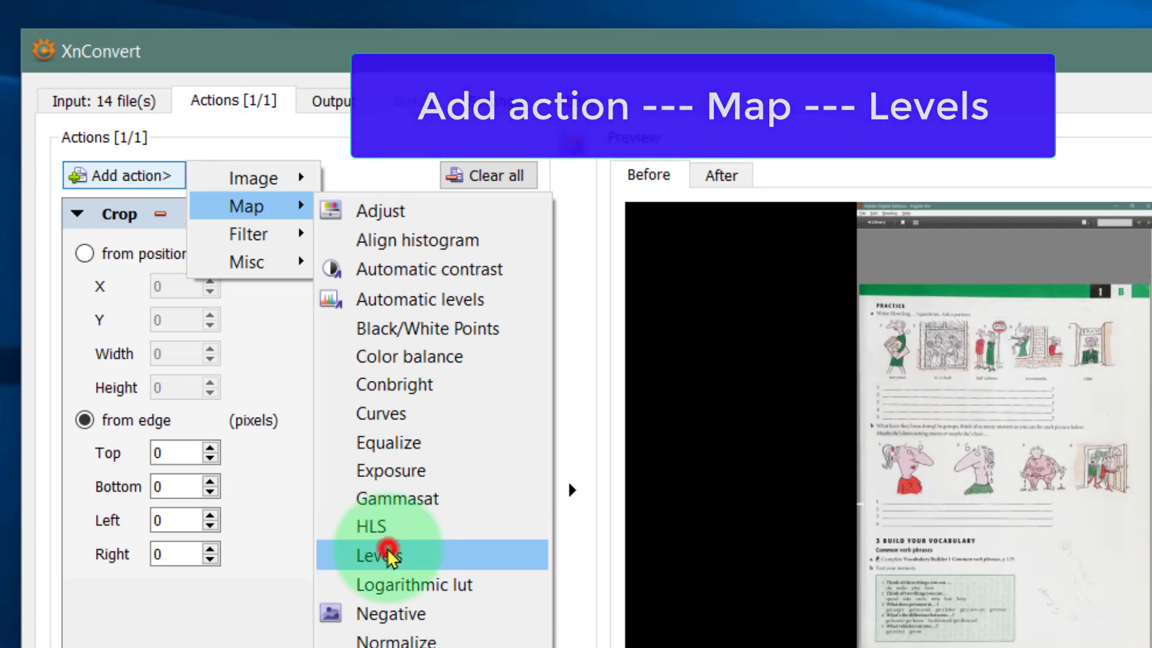
click(386, 552)
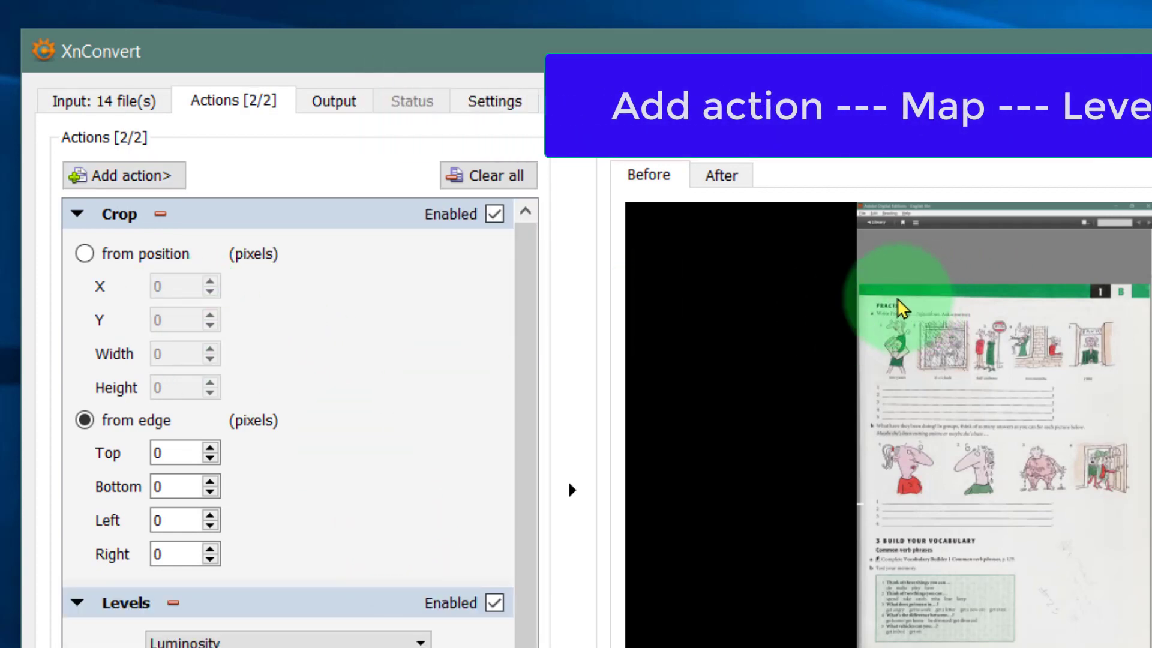
drag(169, 453, 112, 453)
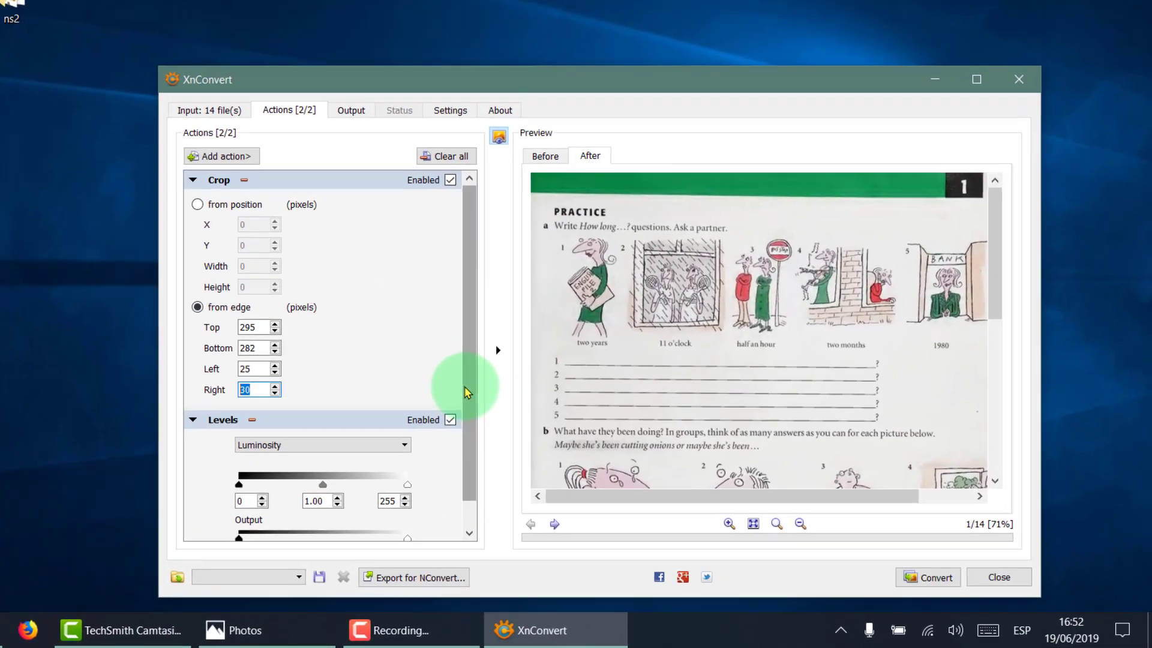
- Set the Levels luminosity input black point to 54 and white point to 237, and check the pages in the preview
drag(581, 429, 575, 487)
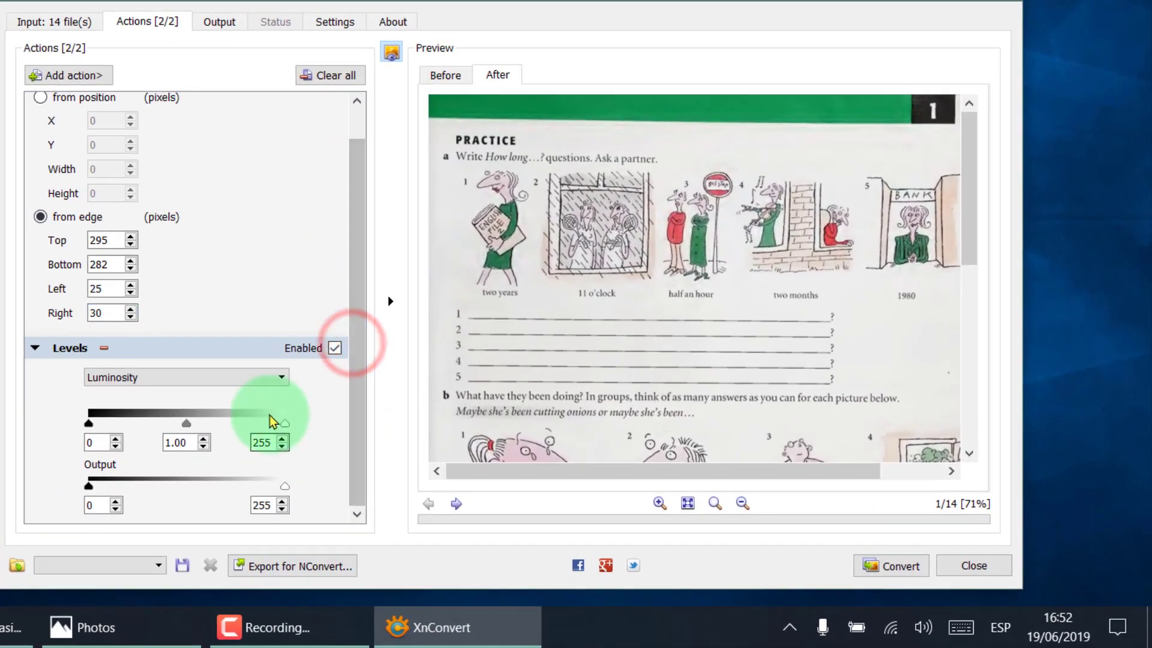
drag(262, 429, 243, 427)
click(109, 421)
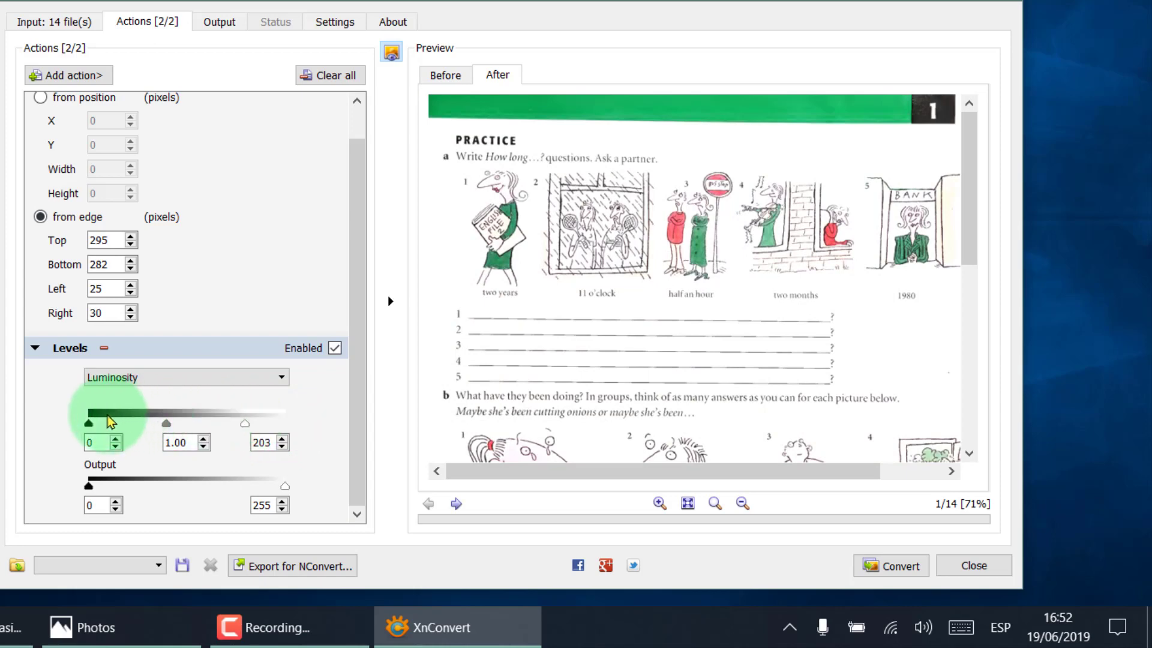
drag(88, 428, 110, 425)
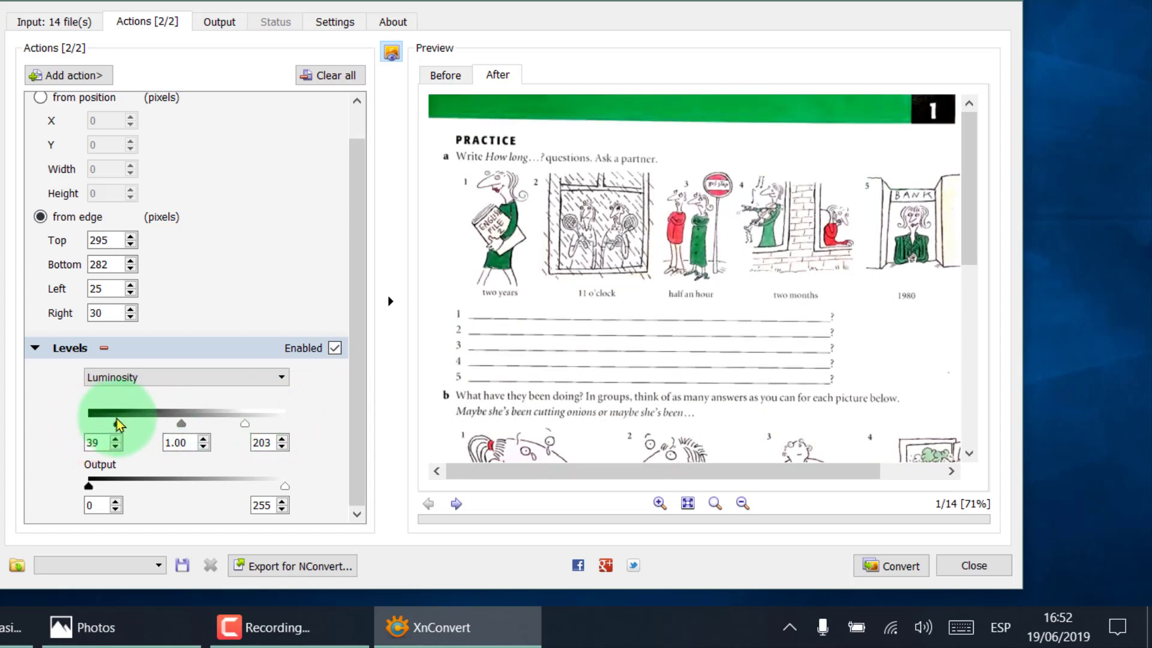
drag(122, 427, 129, 426)
click(240, 425)
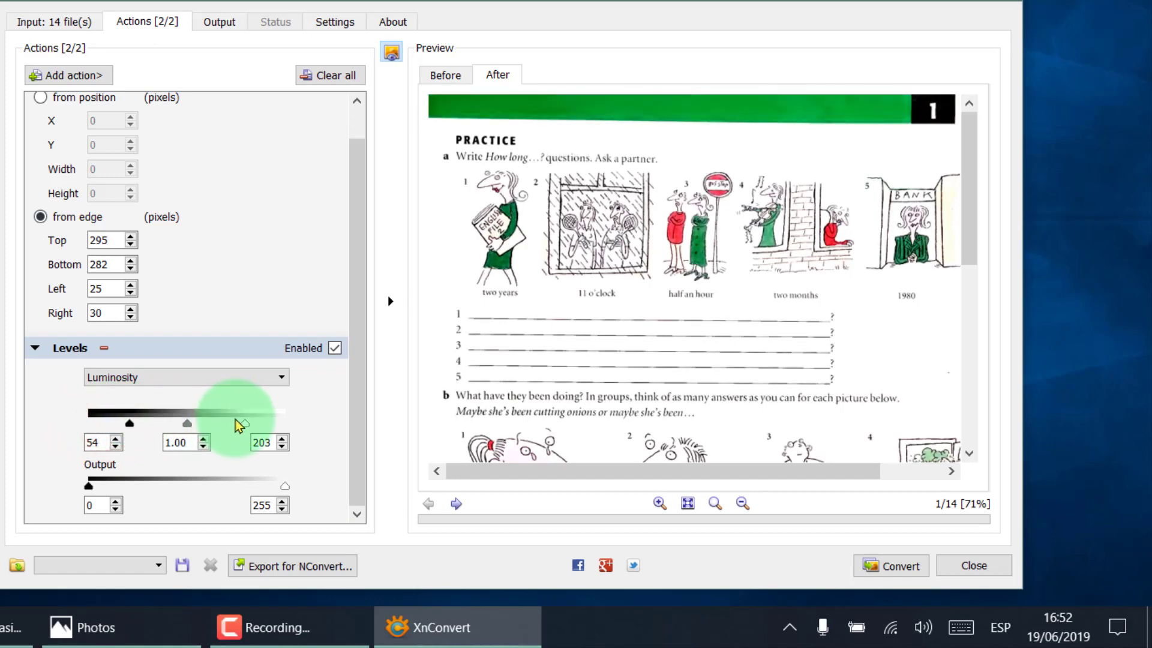
drag(244, 427, 273, 429)
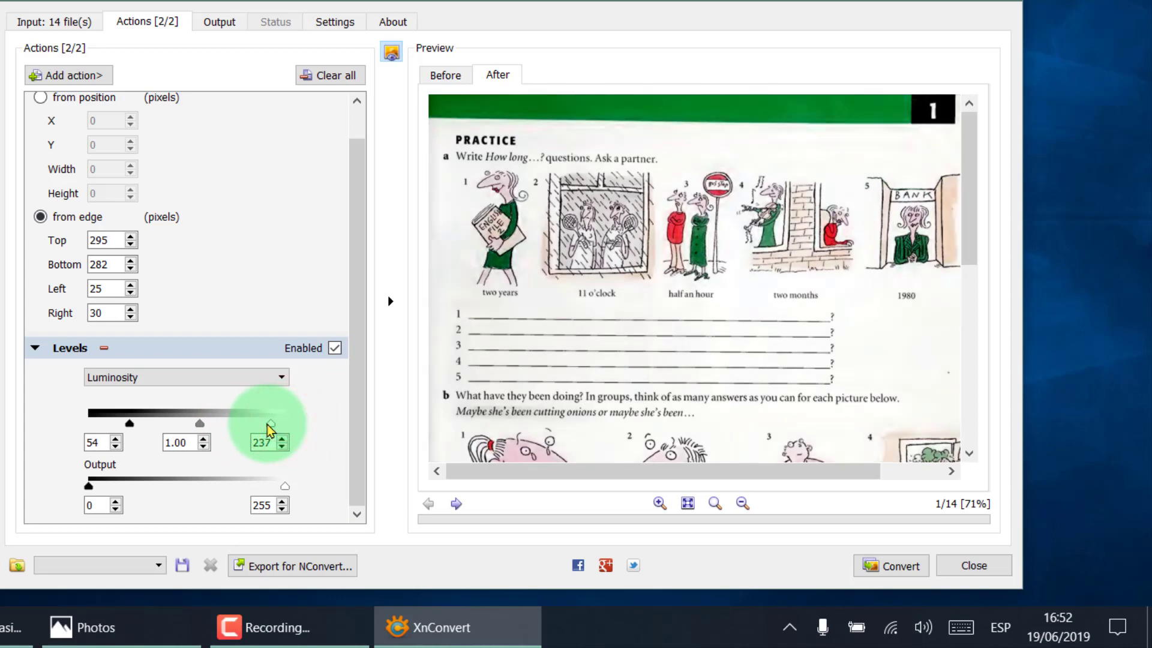
click(687, 504)
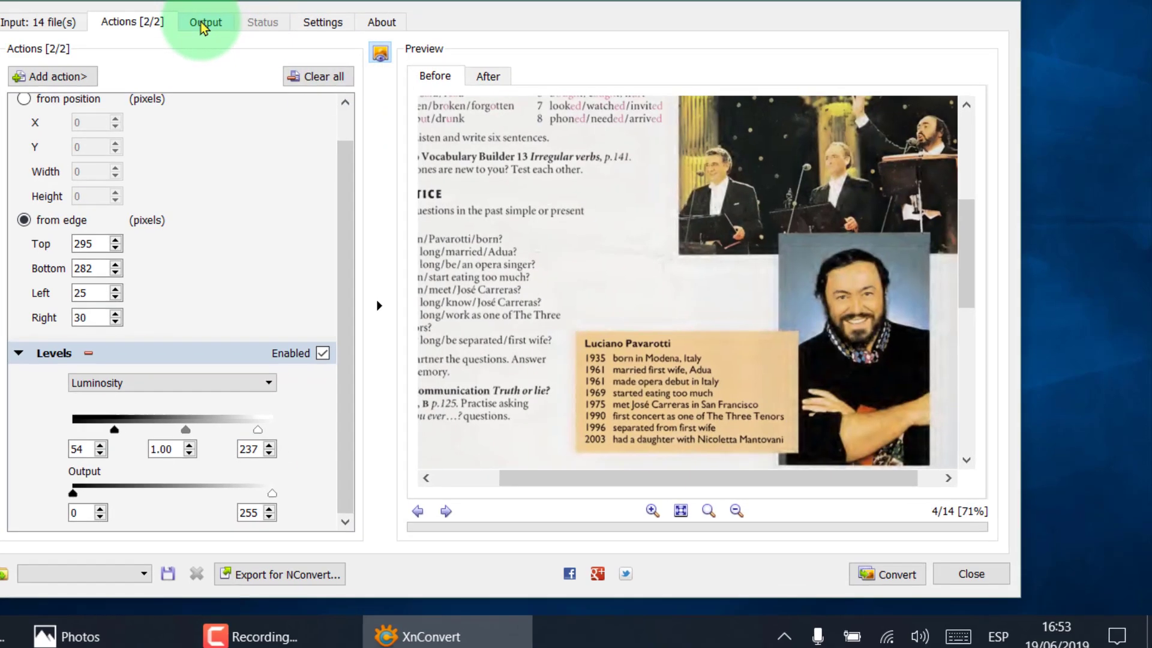
- Create a folder named "ef edit" inside the Desktop's ef folder and choose it as the output location
click(219, 24)
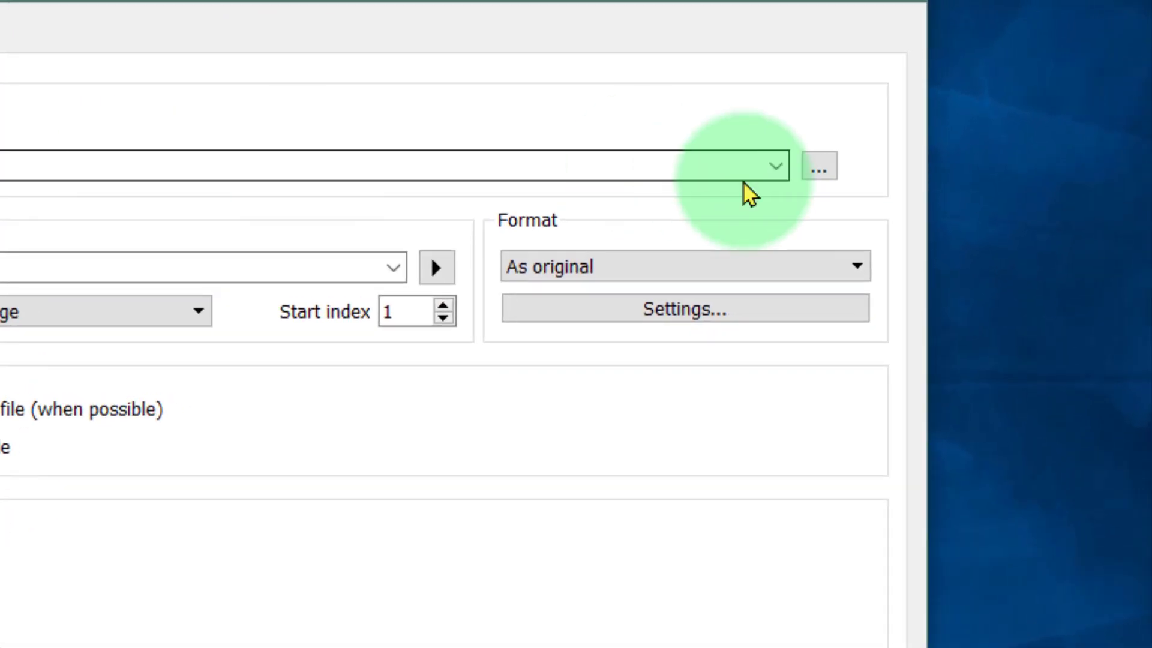
click(821, 166)
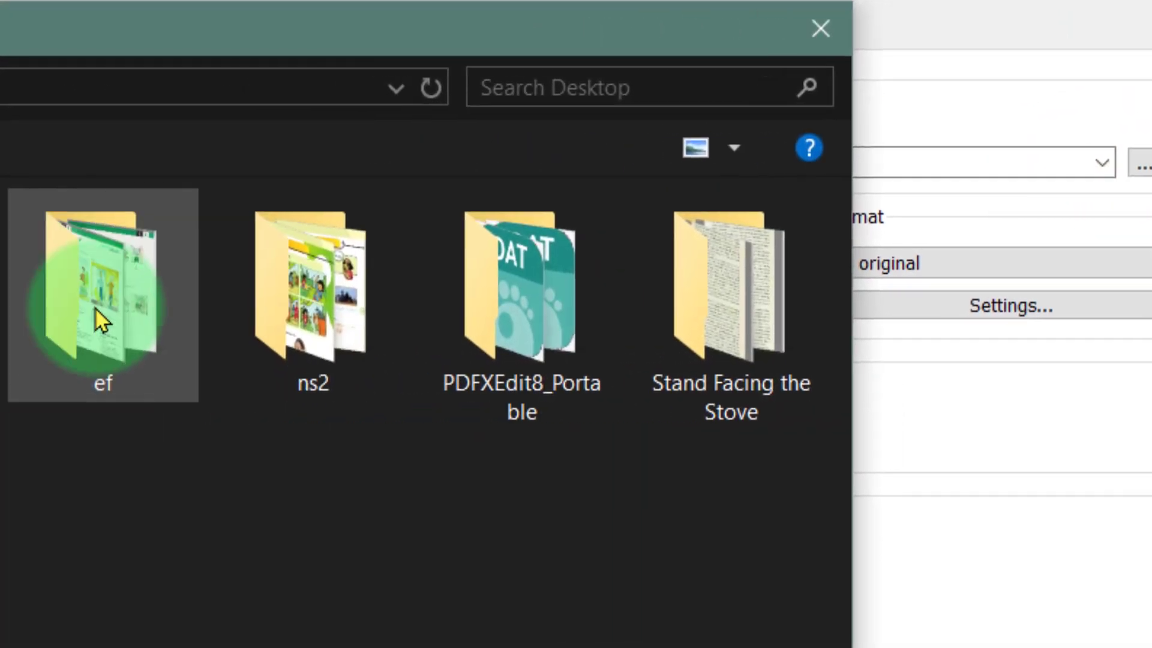
double_click(95, 318)
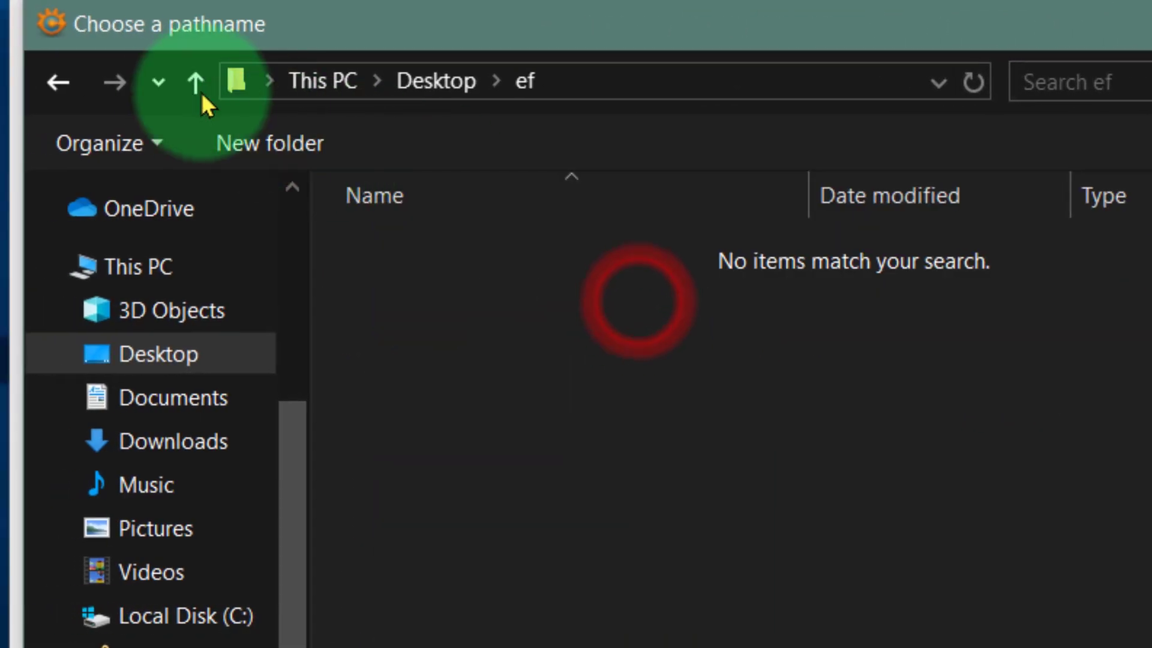
click(251, 141)
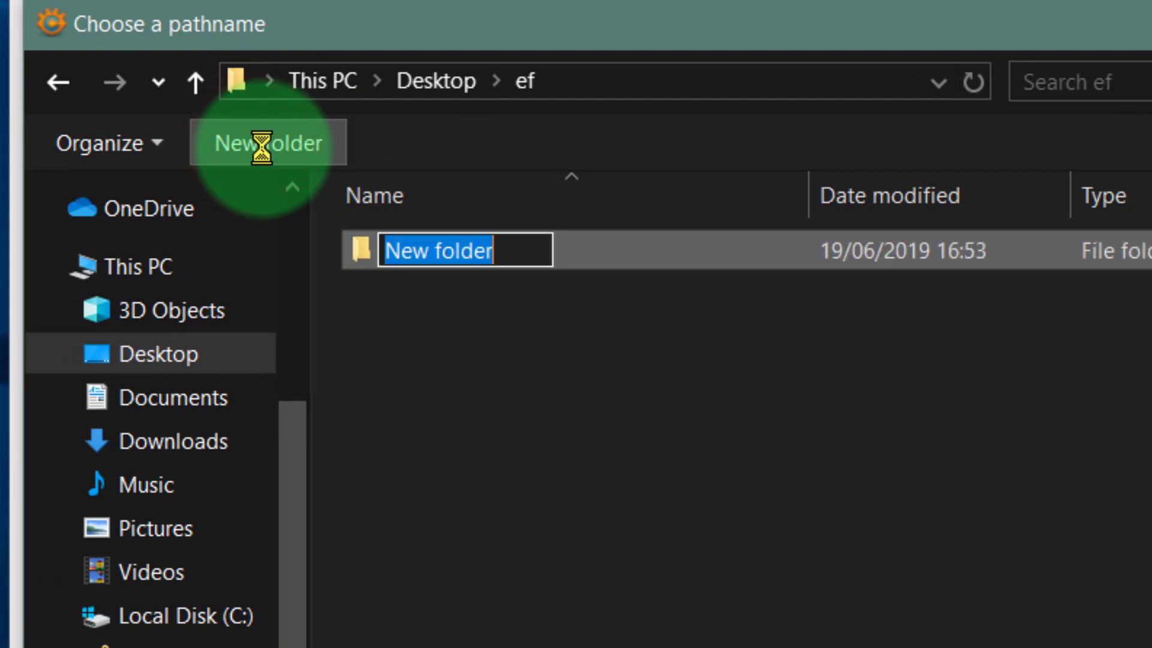
text(ef edit)
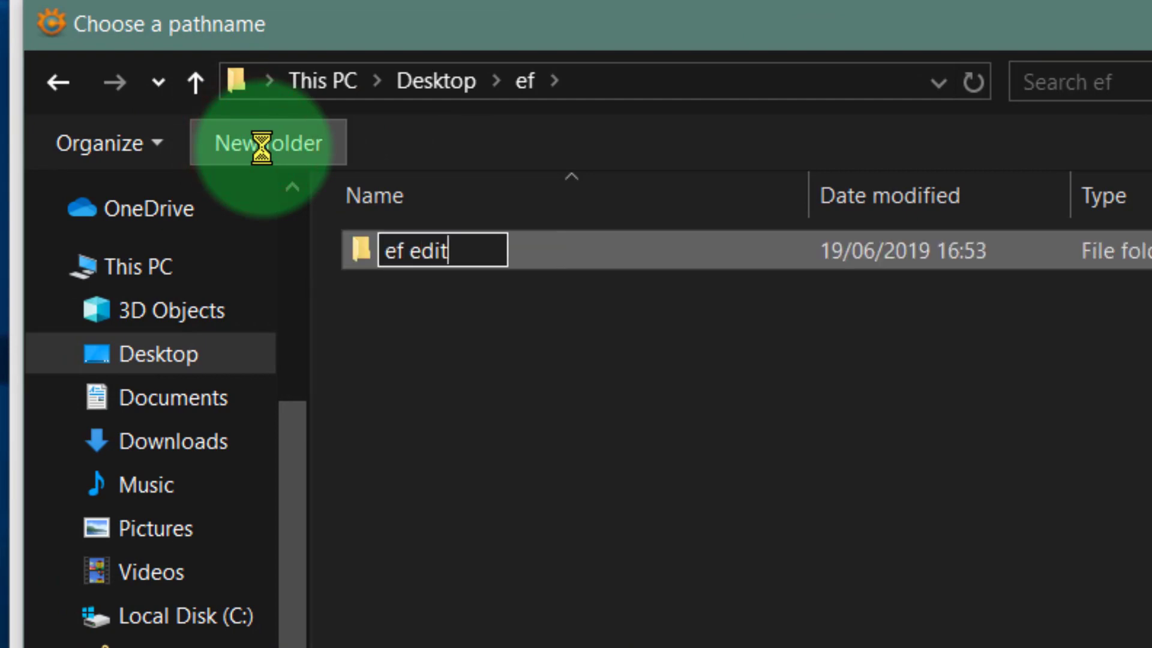
click(547, 438)
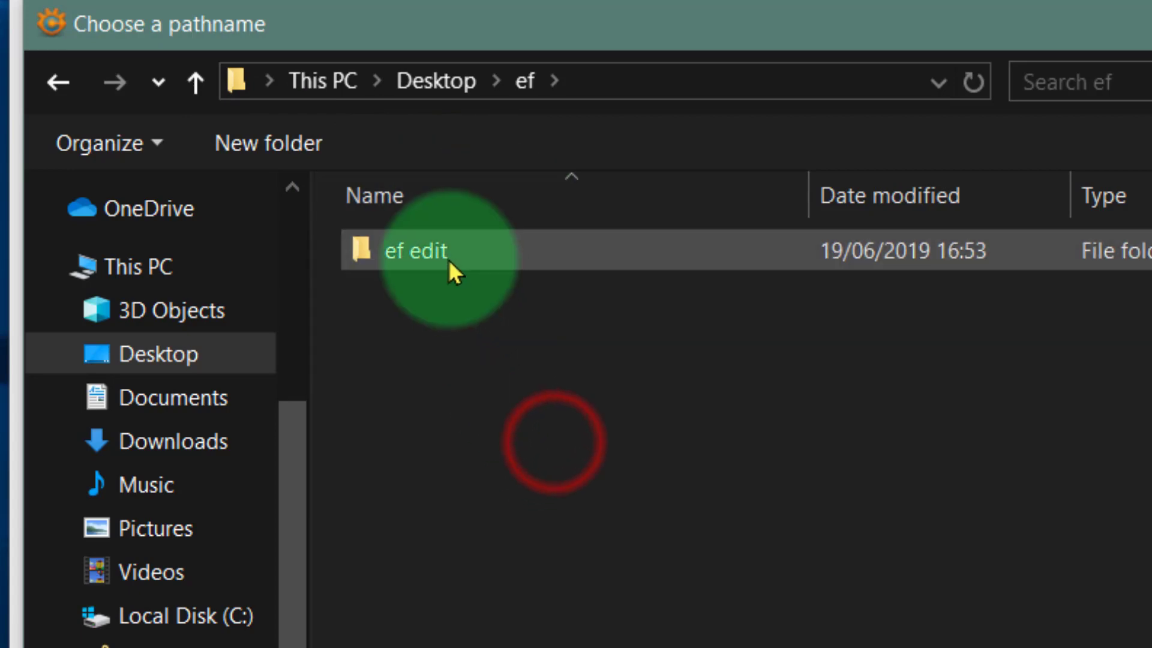
click(441, 244)
double_click(441, 245)
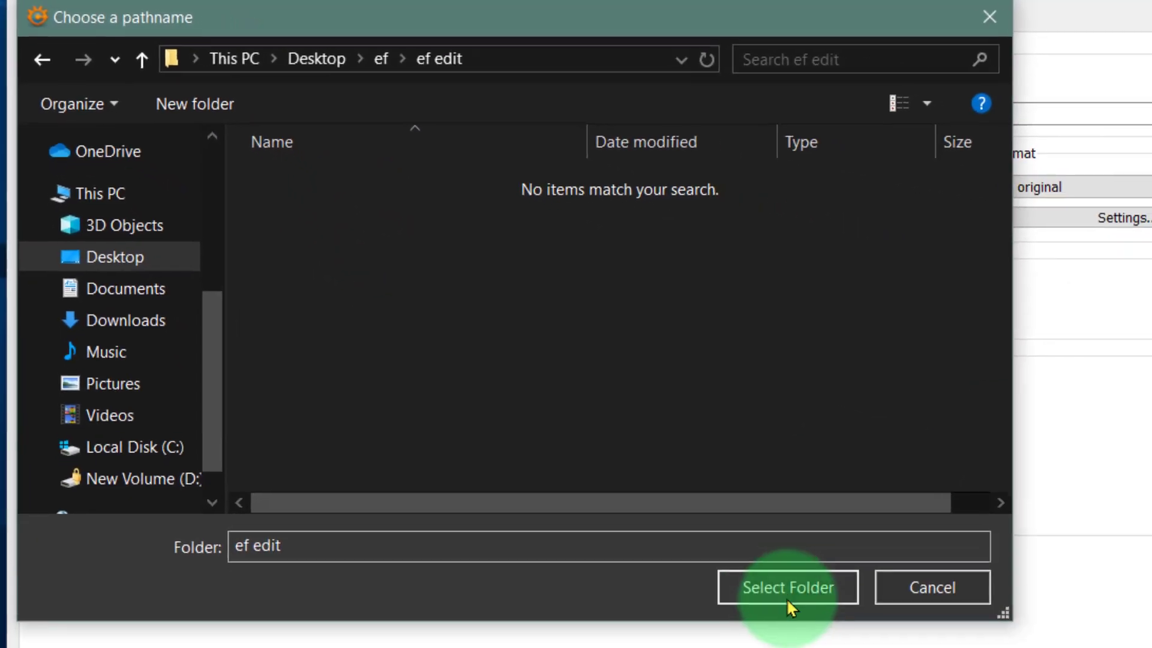
click(772, 577)
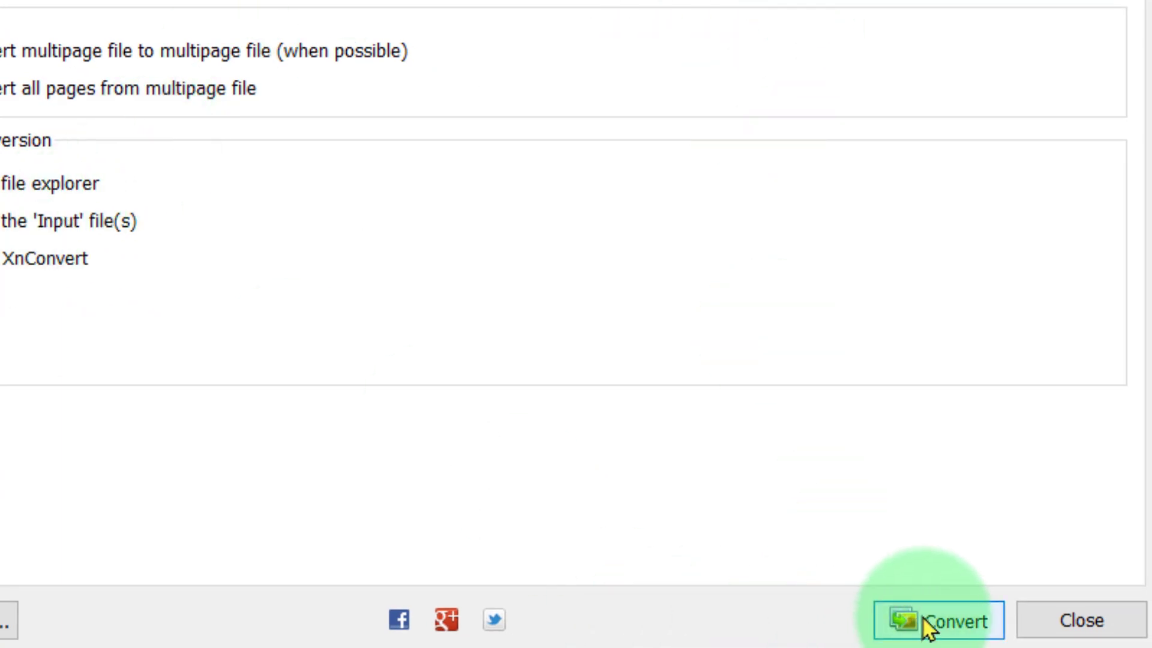
- Convert all the input images and open the resulting ef edit folder in File Explorer
click(922, 617)
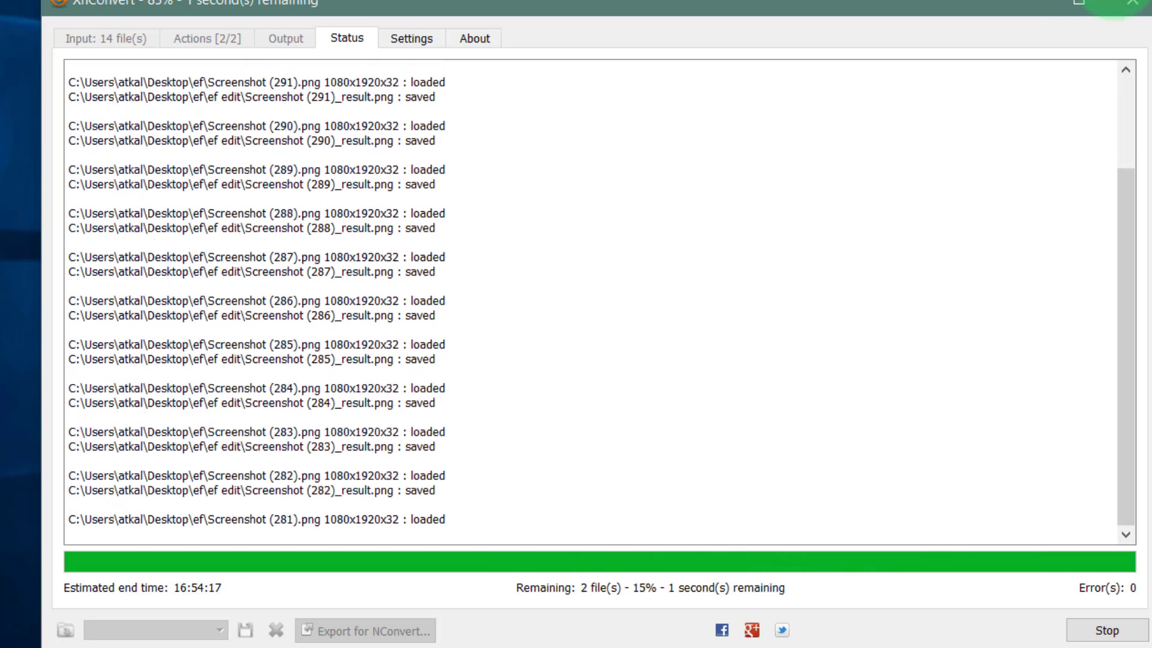
click(1135, 5)
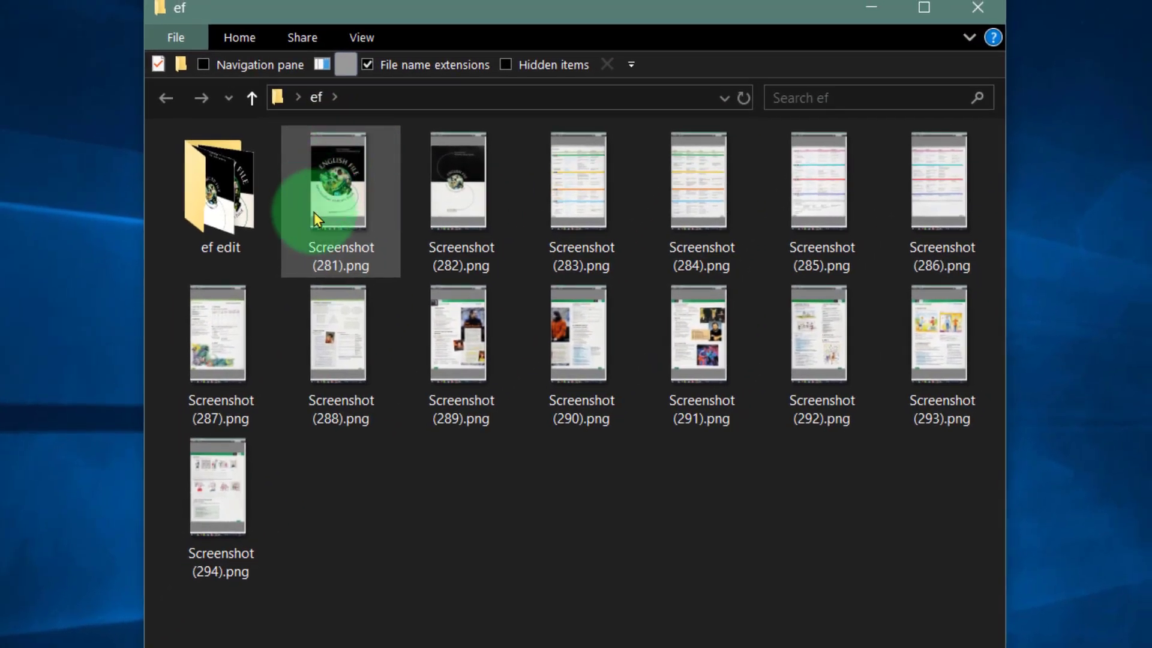
double_click(228, 182)
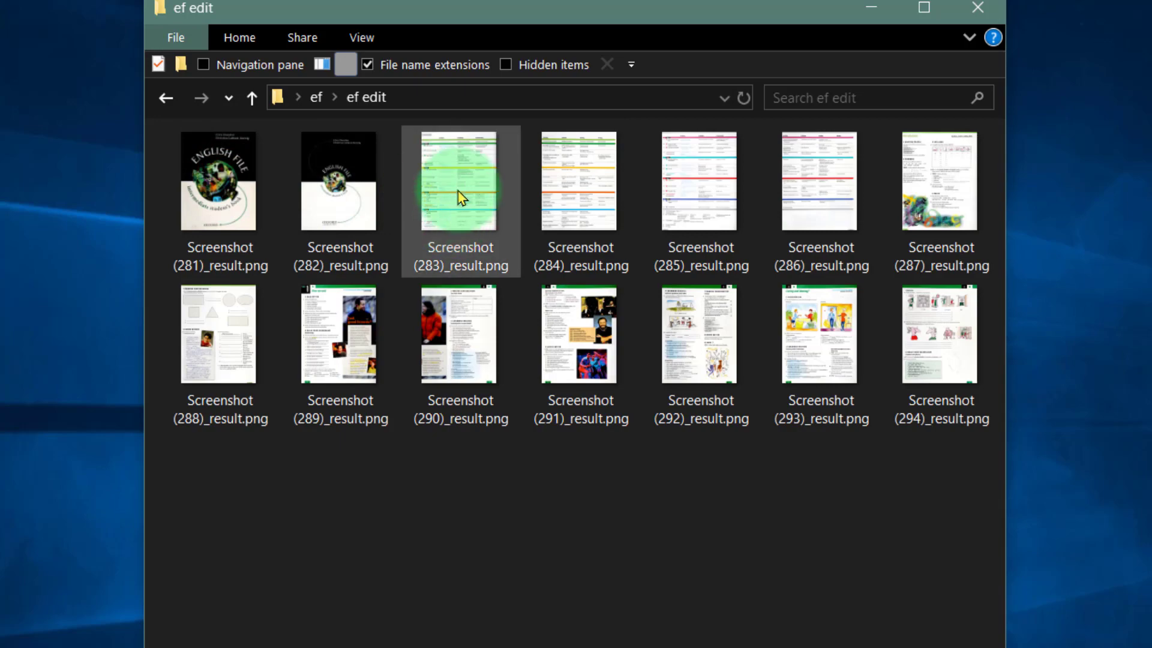
- View the converted page Screenshot (283)_result.png, compare it with the originals in the ef folder, and close the folder window
click(460, 197)
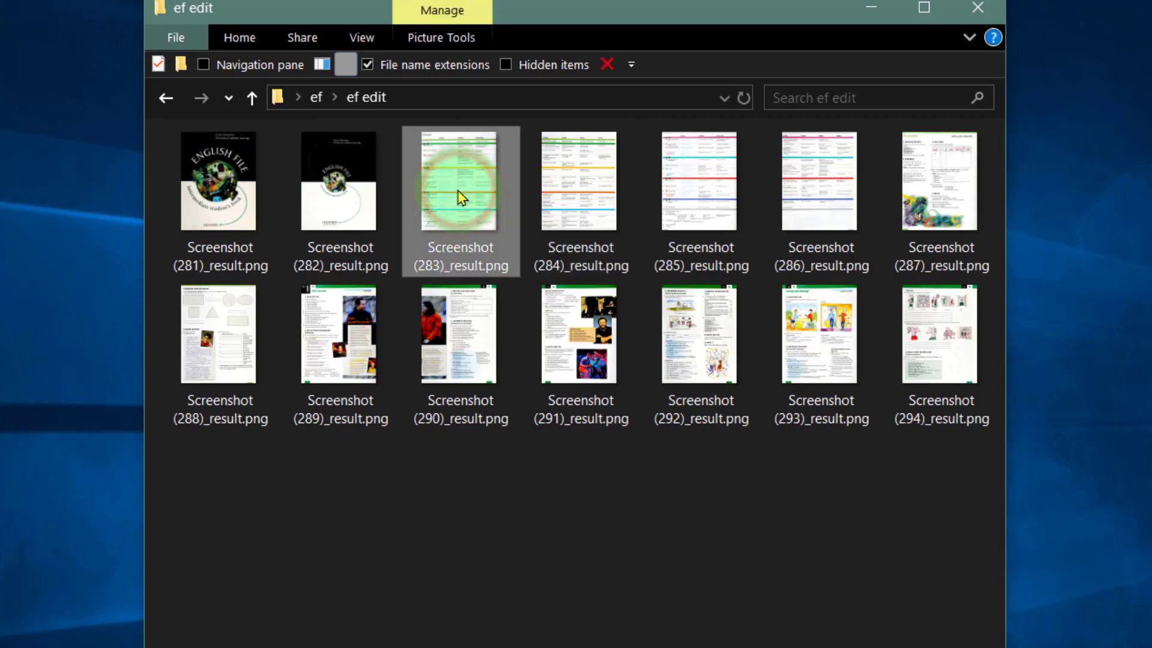
double_click(460, 197)
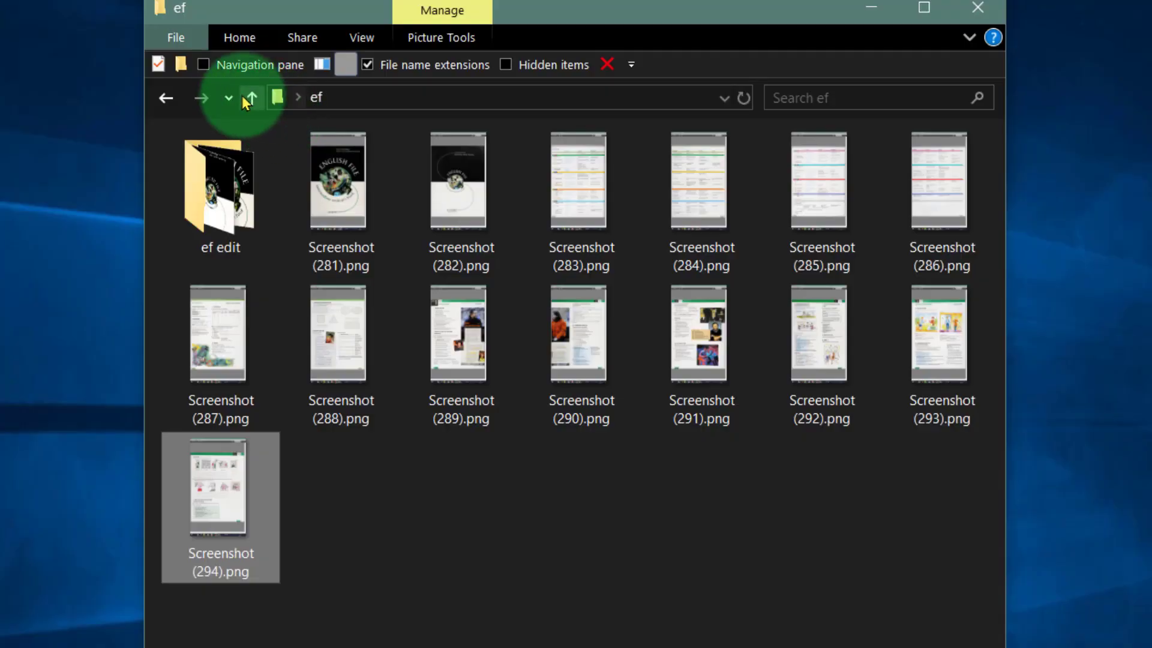
click(244, 97)
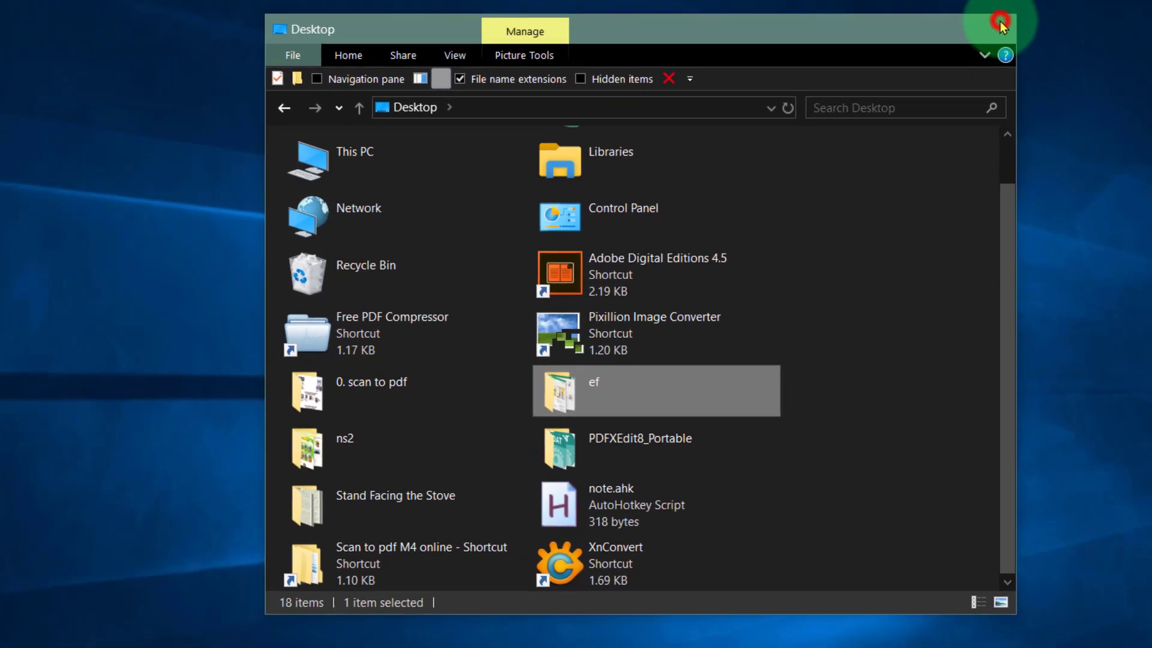
click(978, 8)
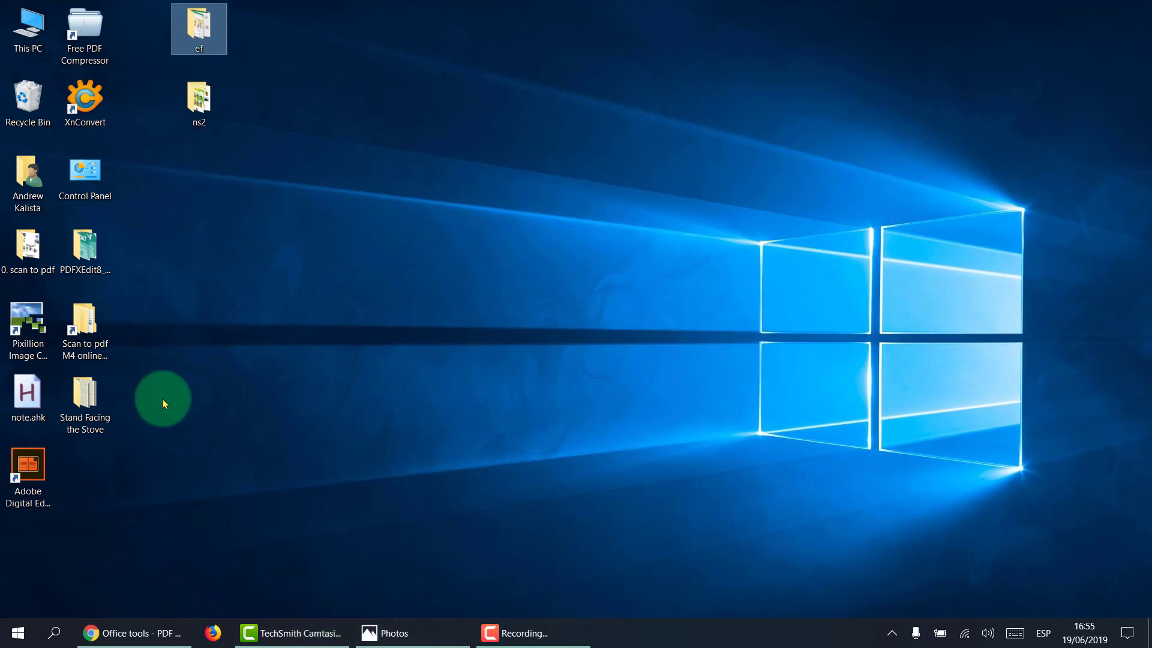
- Open XnConvert, add the Desktop's ns2 folder as input, and select all of its page images
click(87, 108)
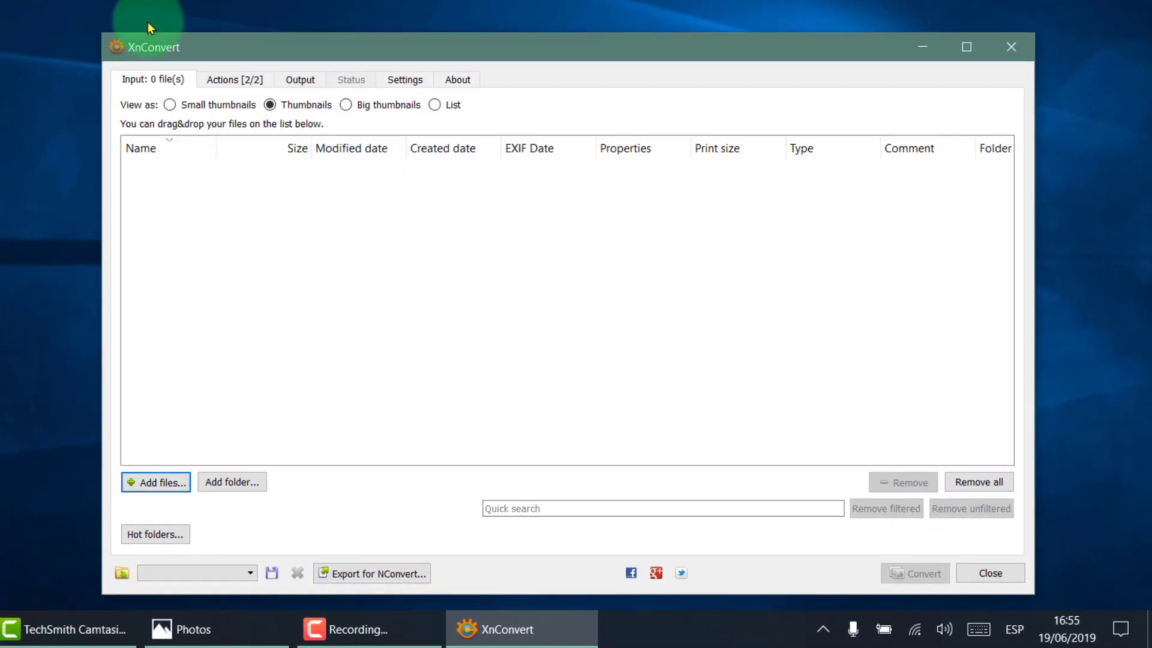
click(252, 484)
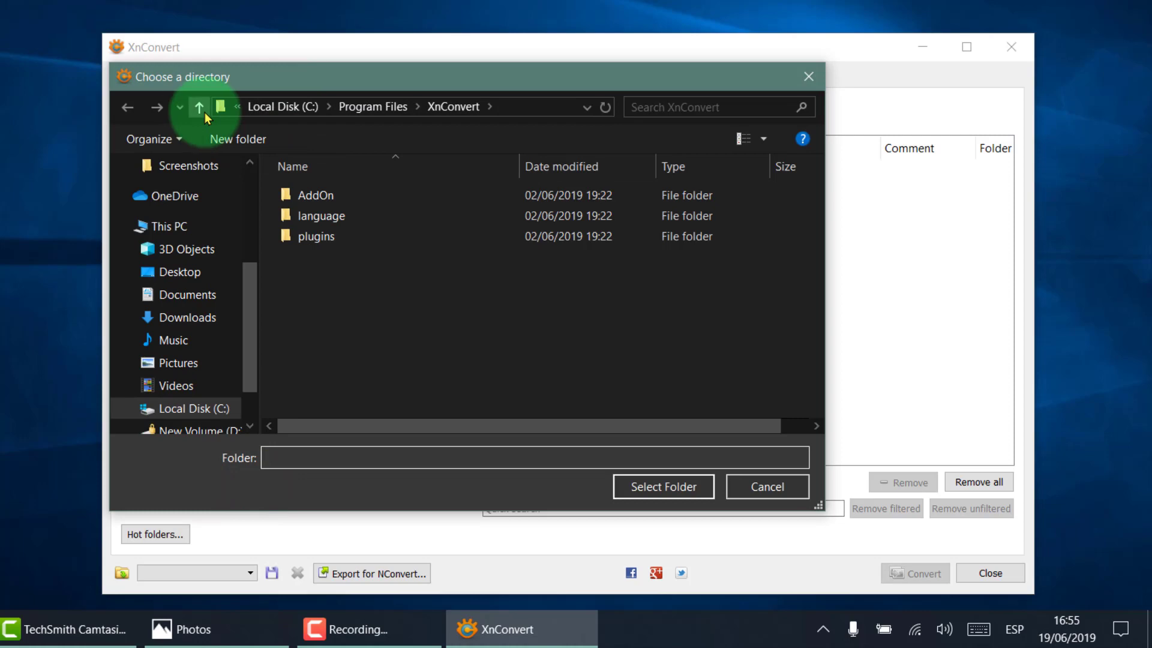
click(180, 271)
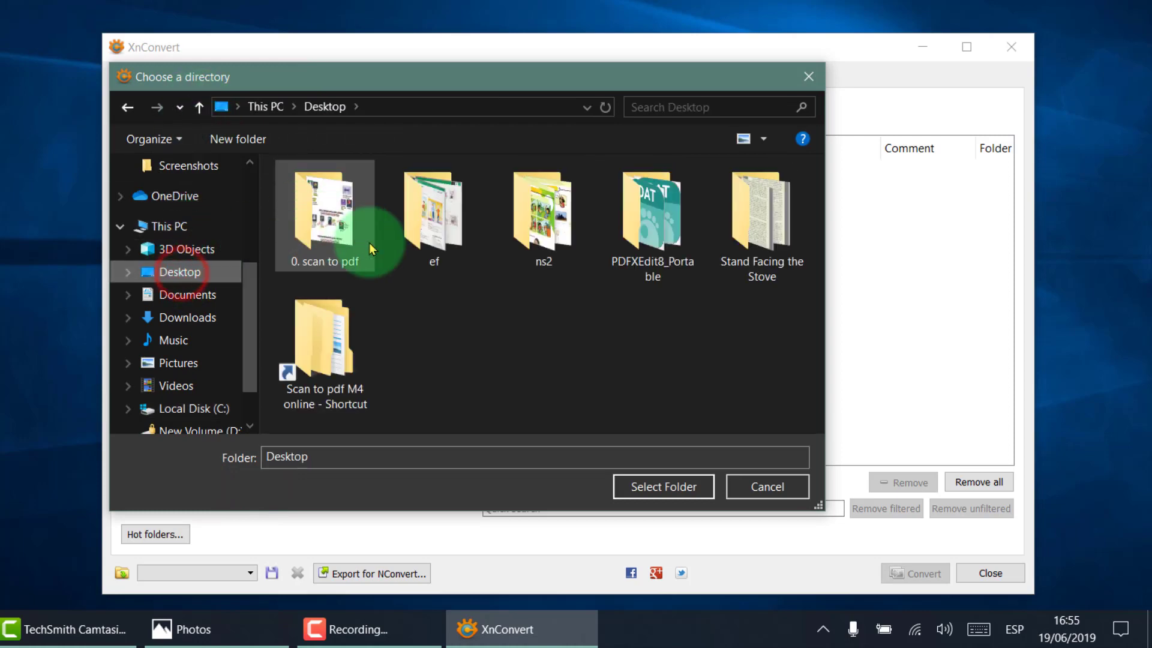
click(554, 223)
click(668, 488)
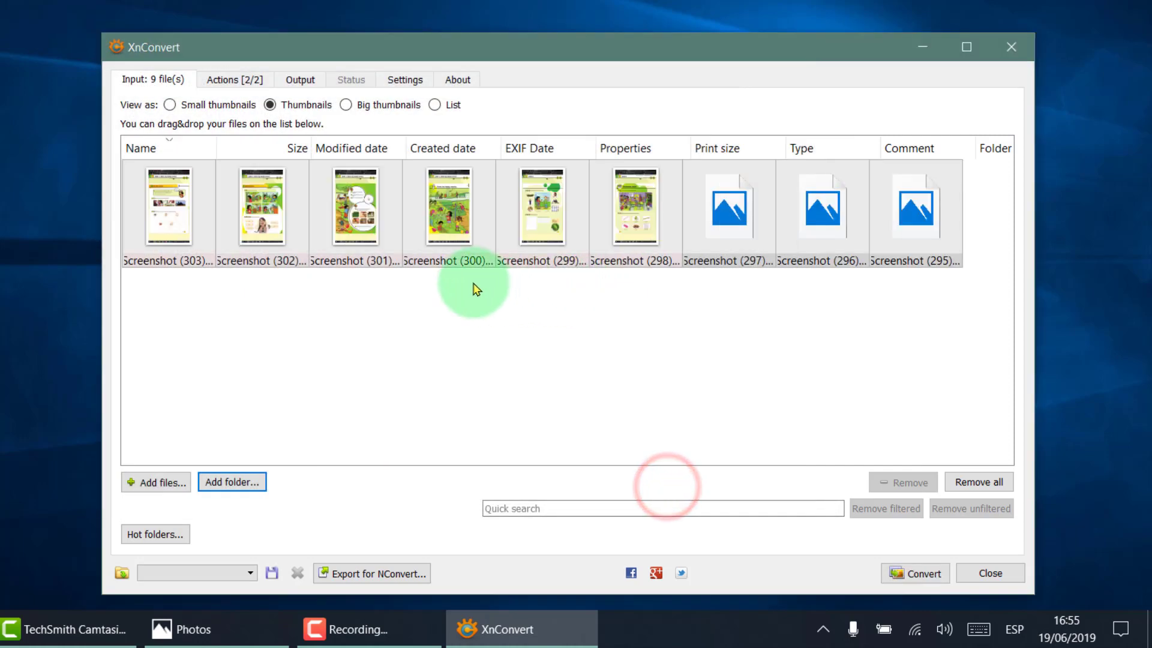
drag(165, 317, 951, 211)
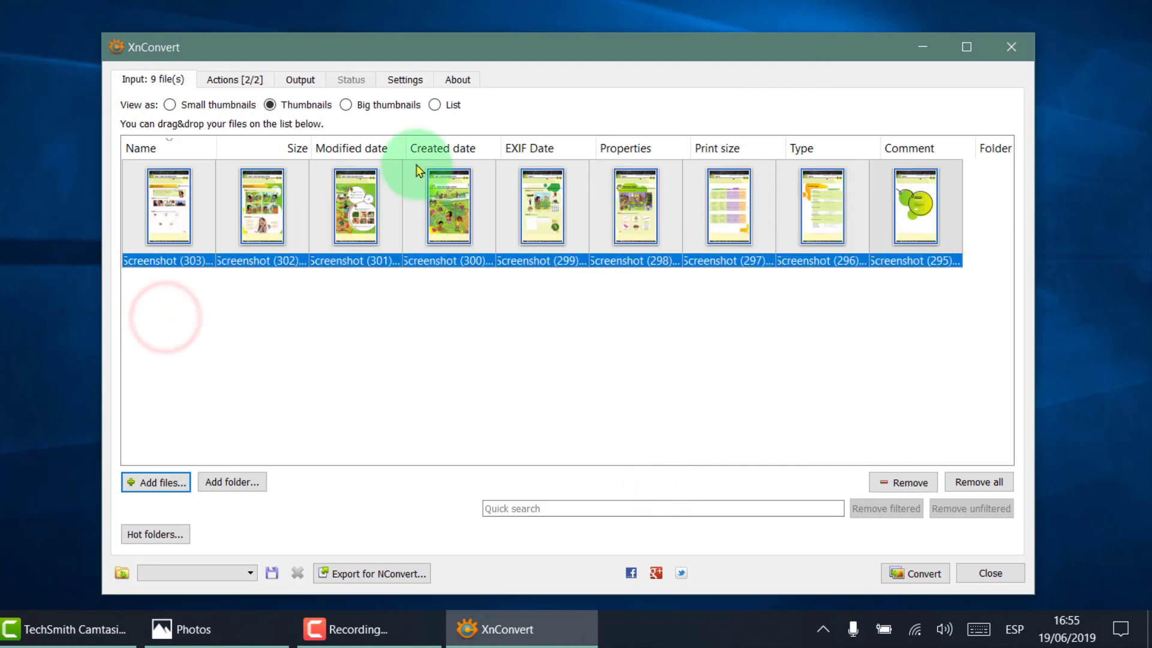
- Set Crop from edge to Top 360, Bottom 246, Left 14, Right 17 and Levels luminosity input to 49 and 248, checking the pages in the preview
click(223, 84)
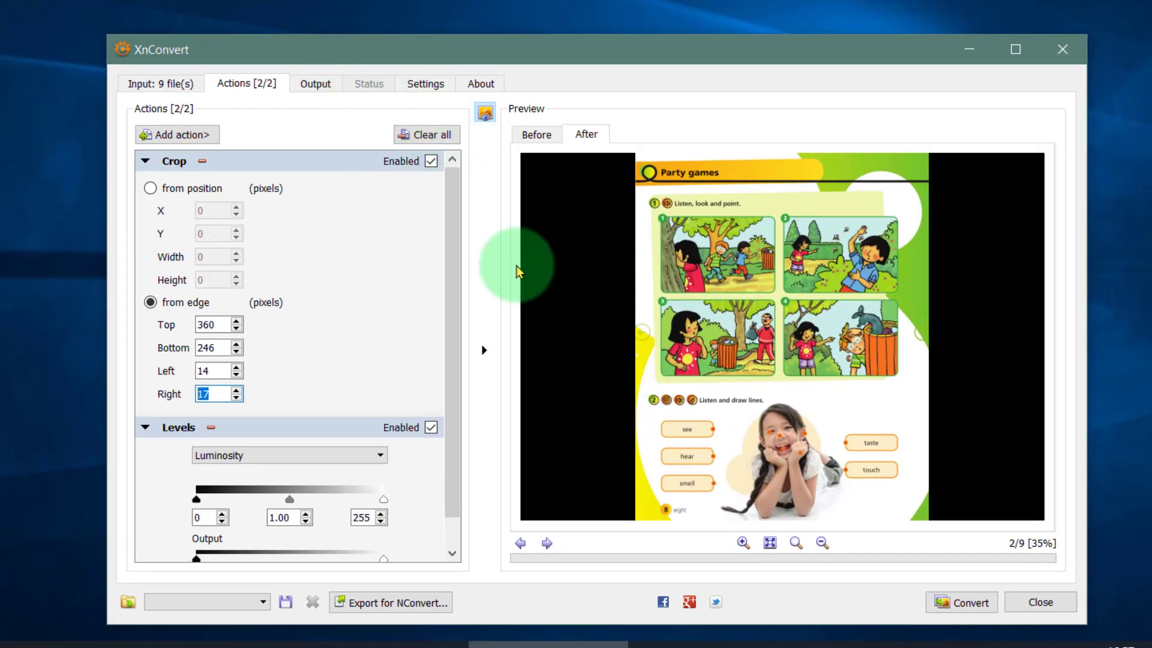
click(741, 544)
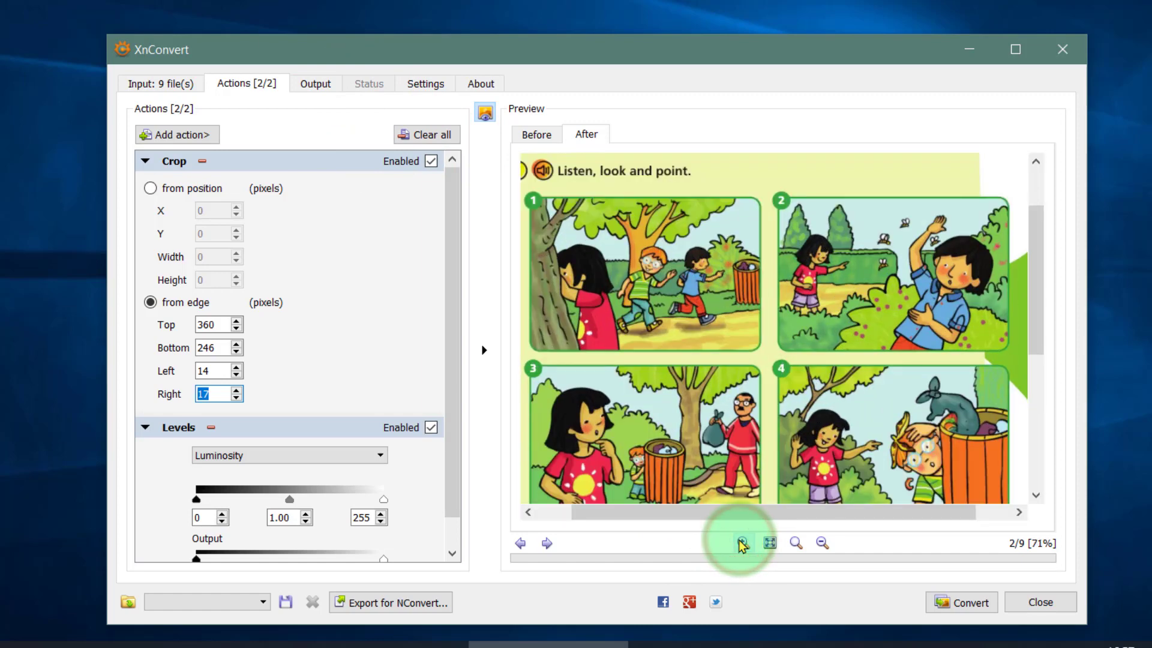
scroll(730, 414, down, 3)
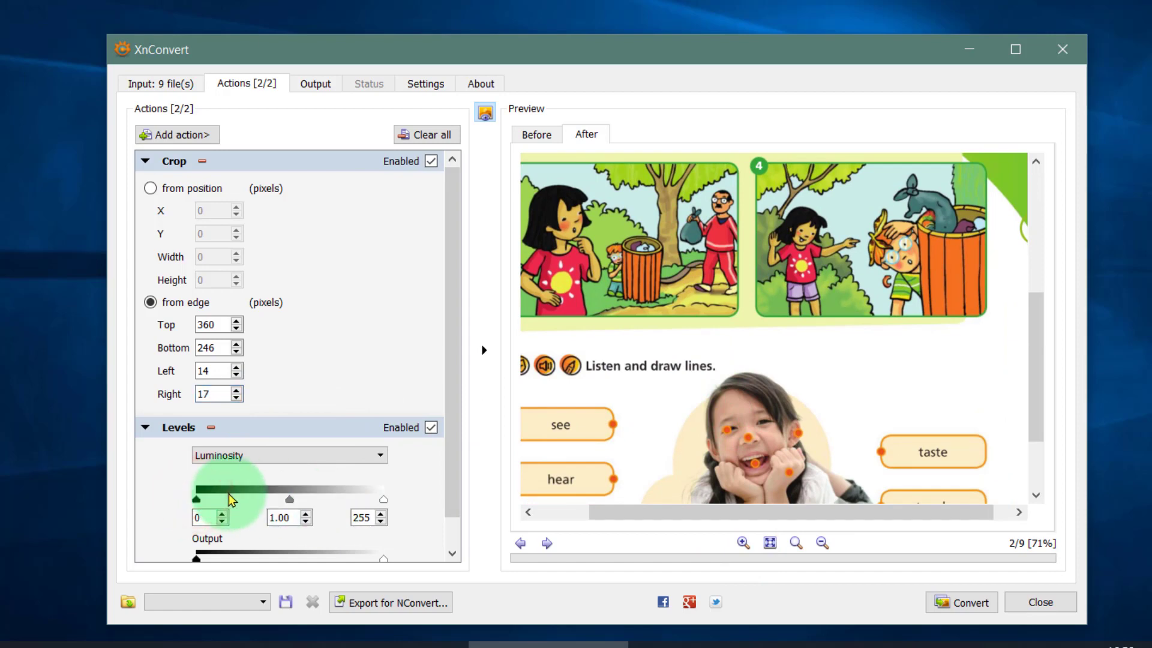
drag(195, 502, 244, 501)
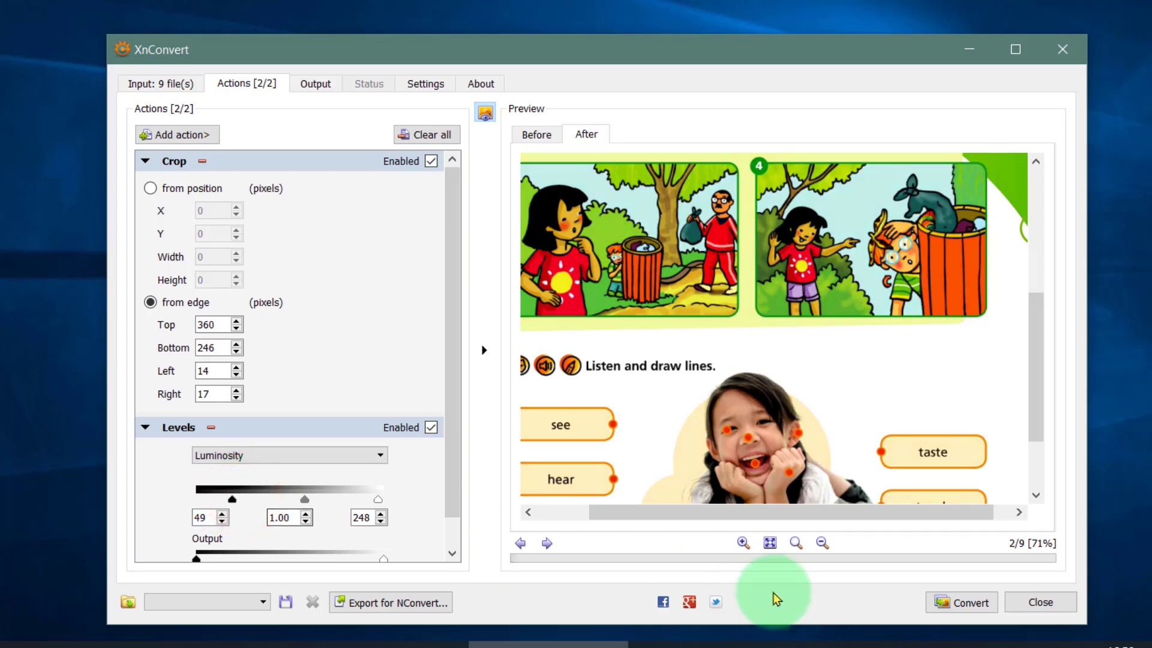
click(770, 542)
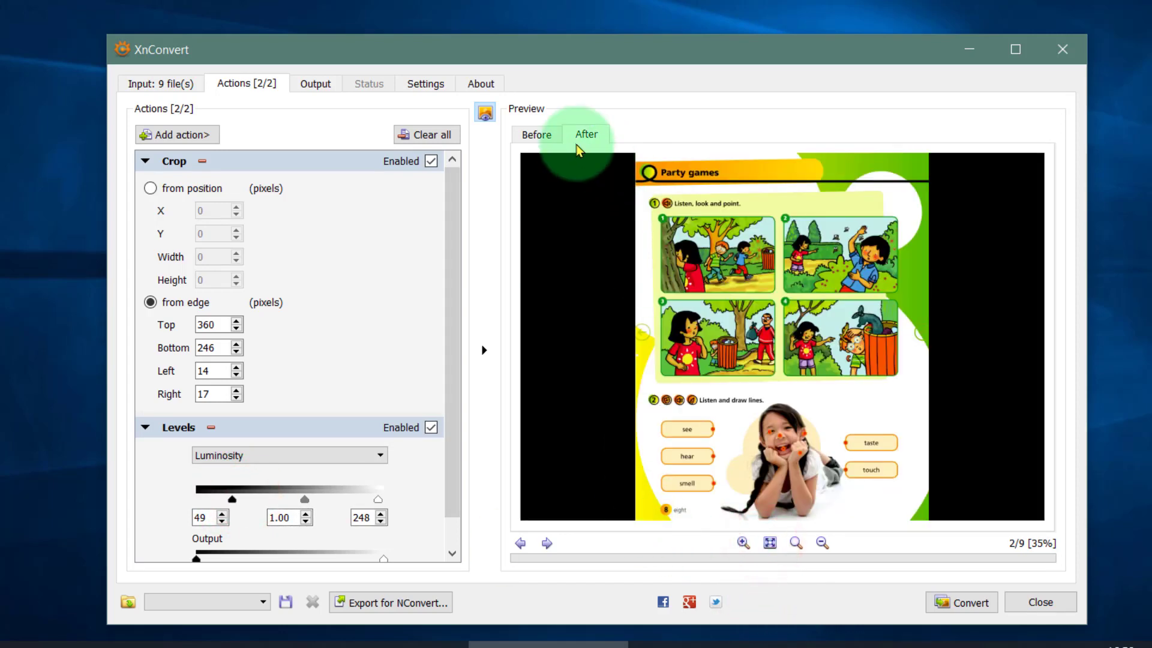
click(537, 134)
click(586, 135)
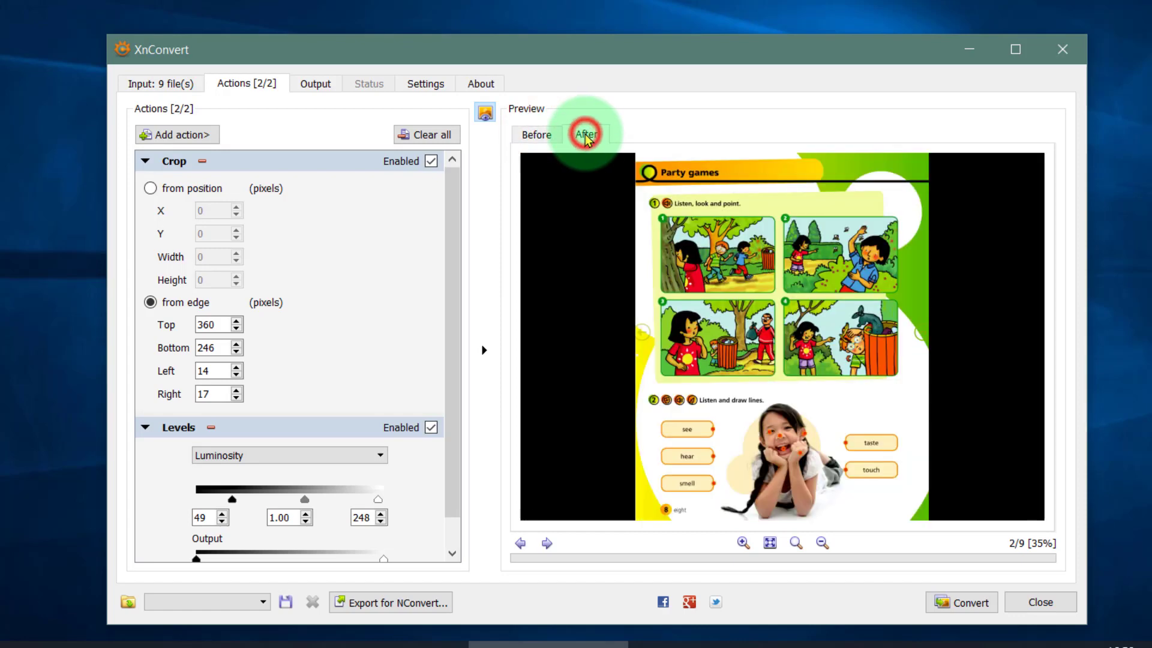
click(547, 544)
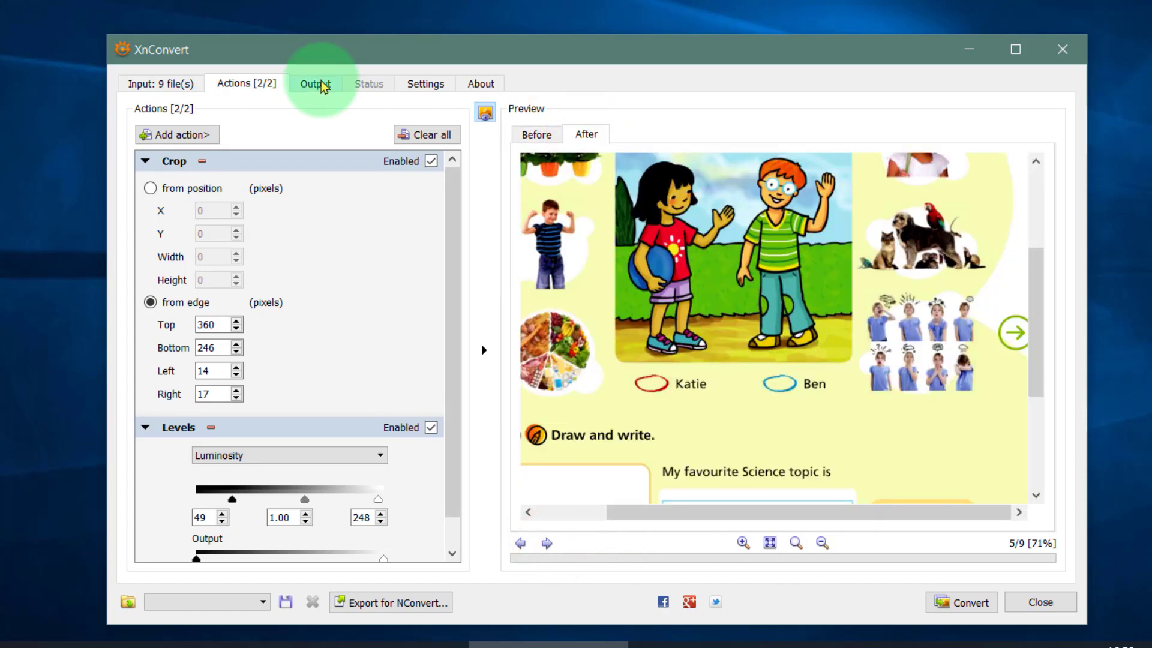
- Create a folder named "edit ns" inside the Desktop's ns2 folder and choose it as the output location
click(318, 85)
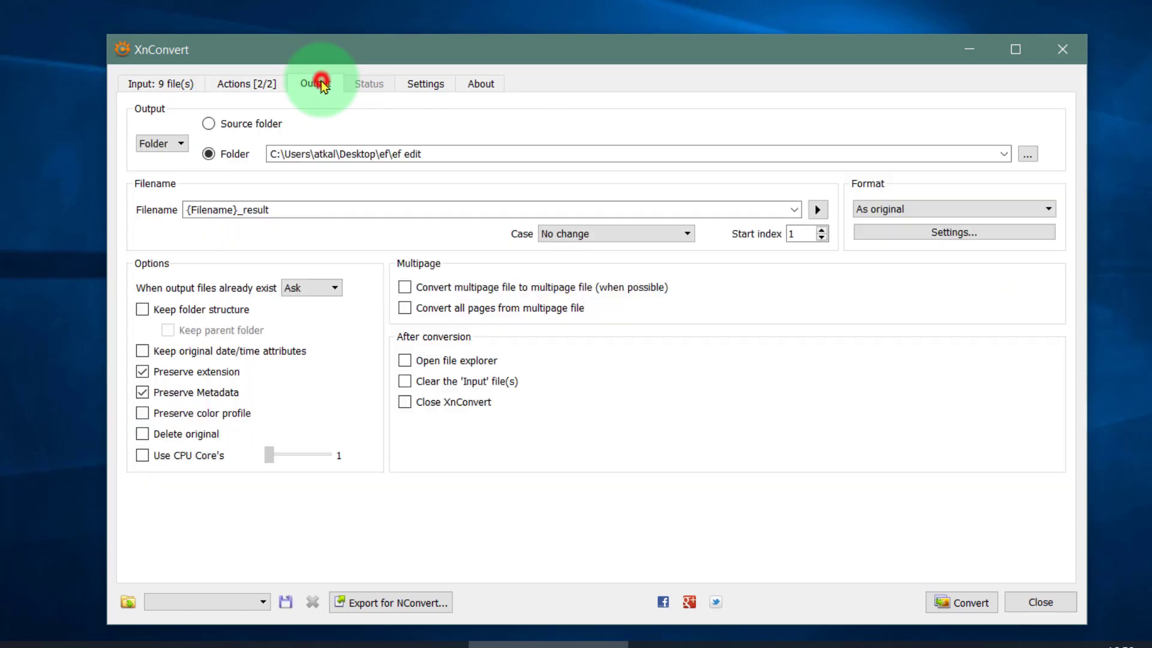
click(1029, 155)
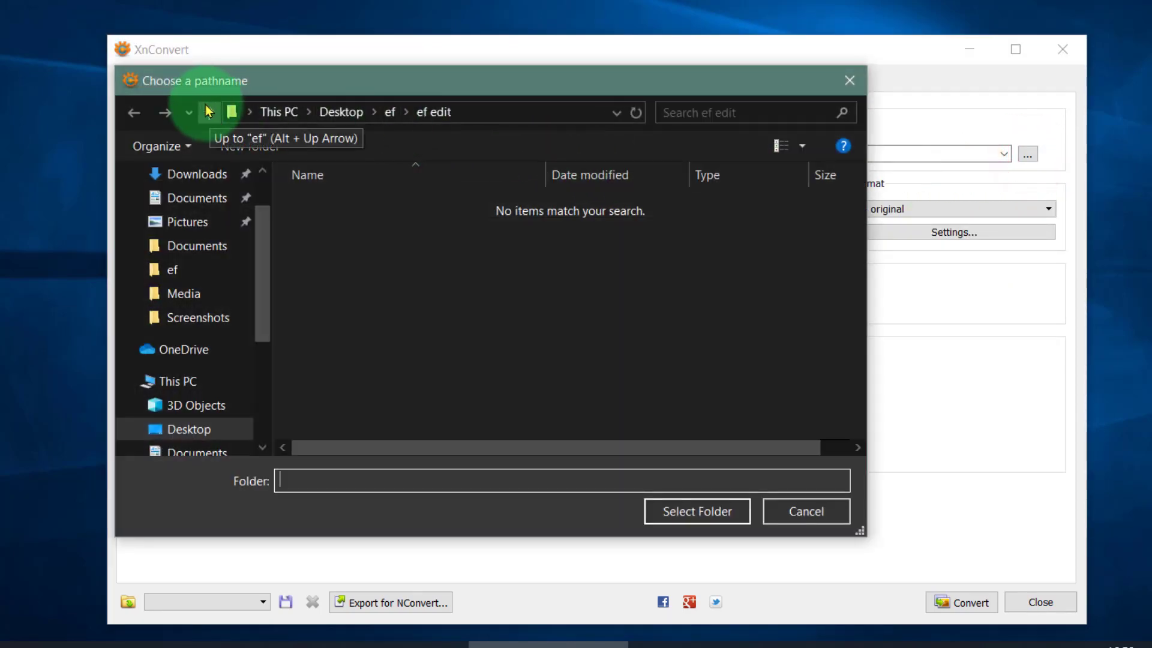
click(207, 428)
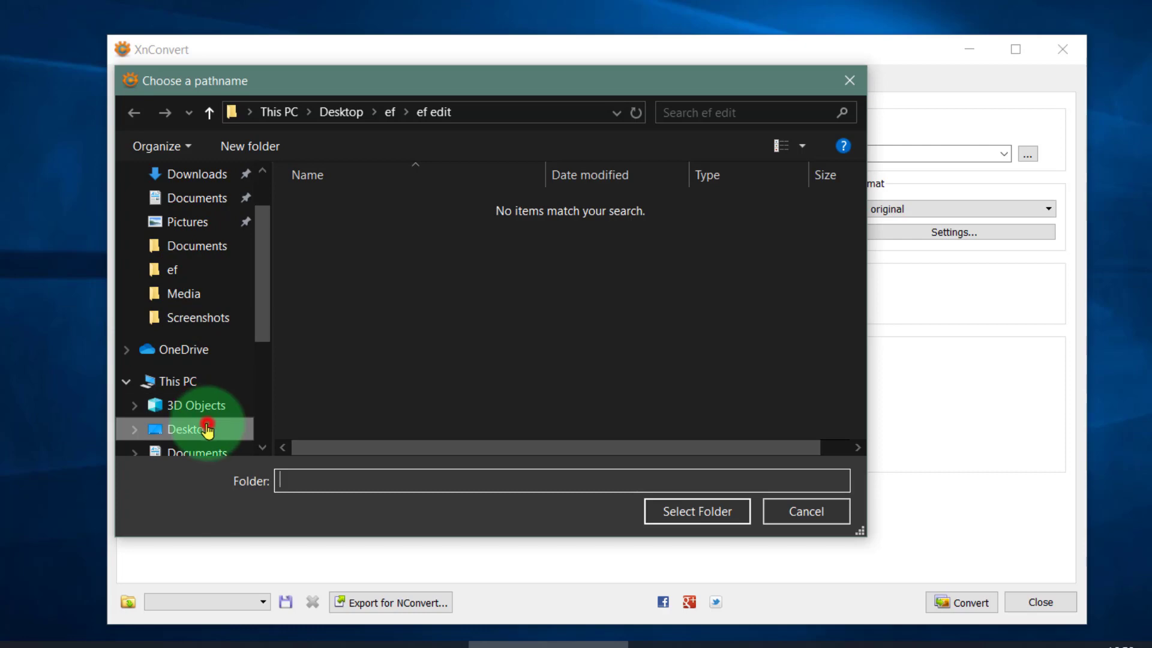
double_click(566, 230)
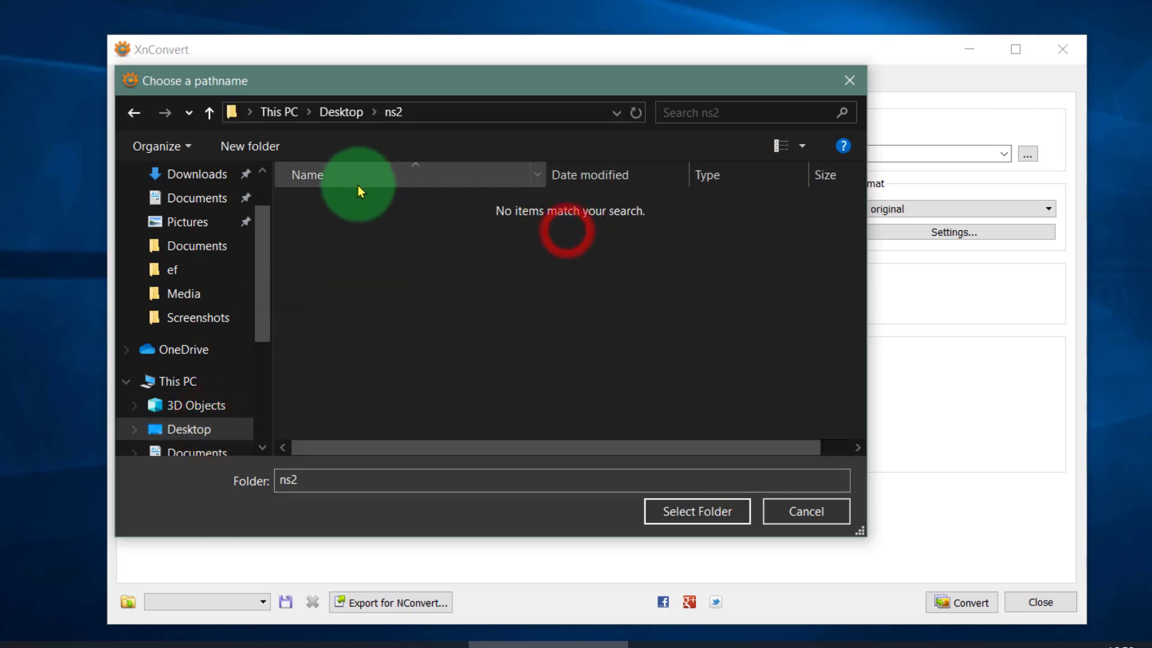
click(251, 148)
text(edit)
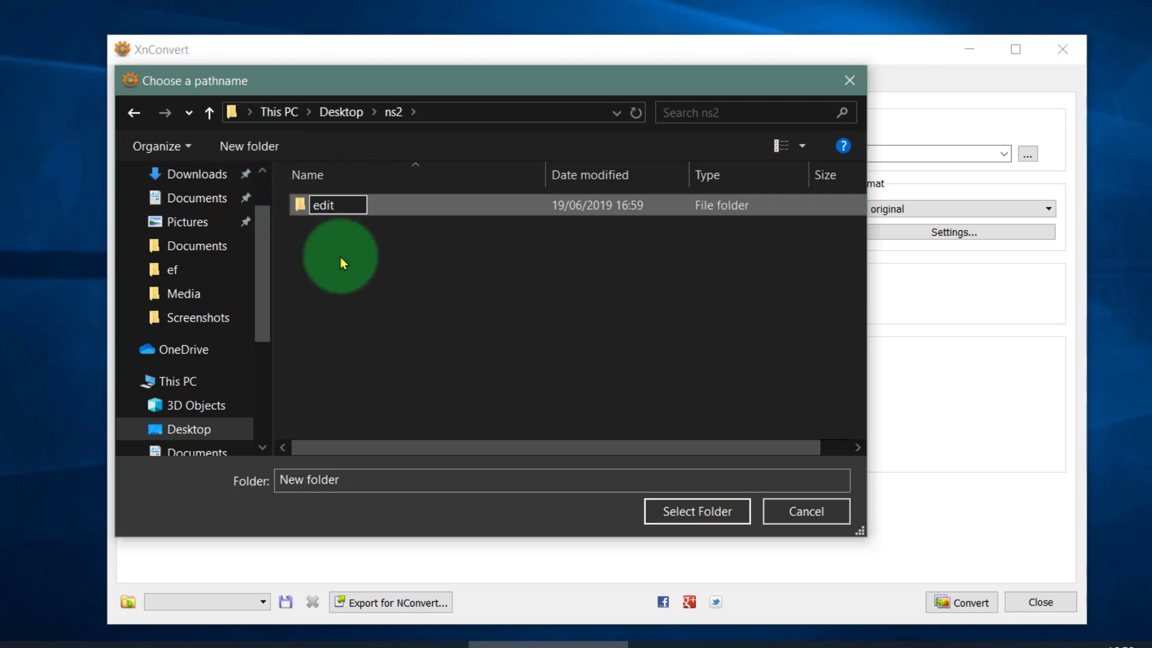
text( ns)
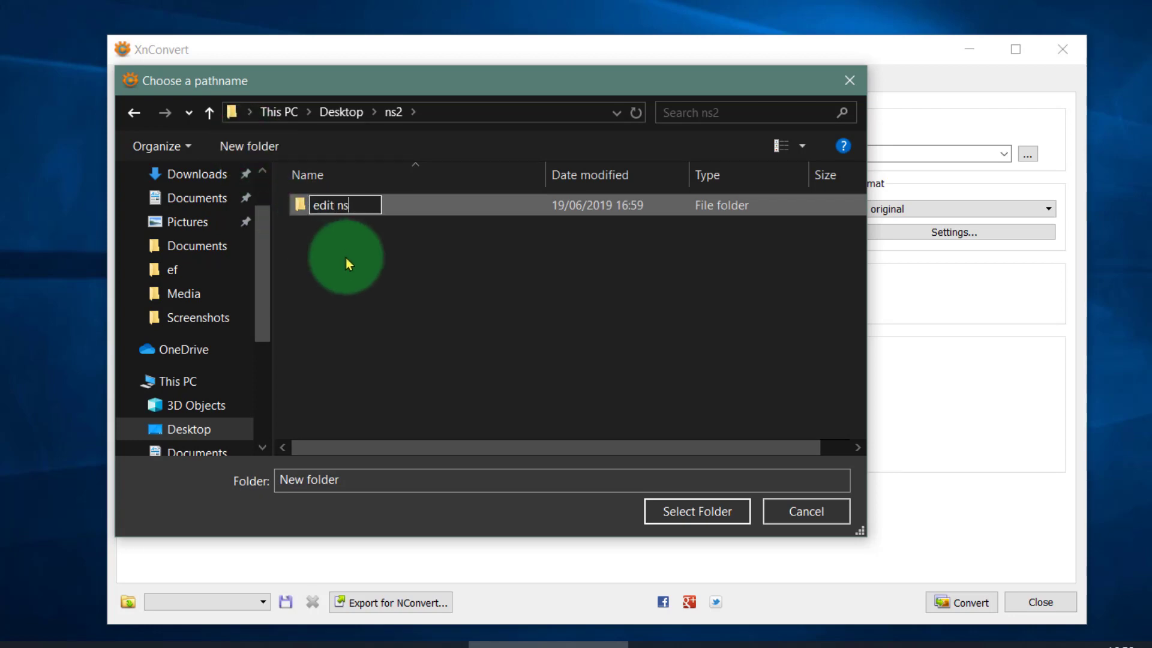
click(408, 264)
double_click(333, 204)
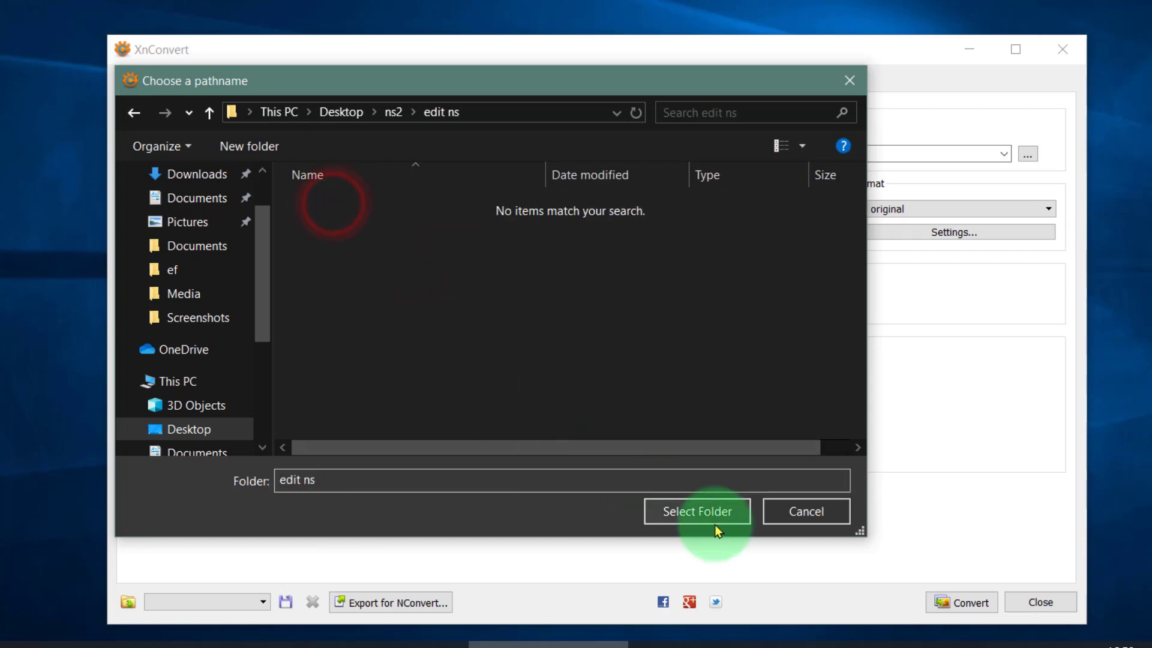
click(709, 506)
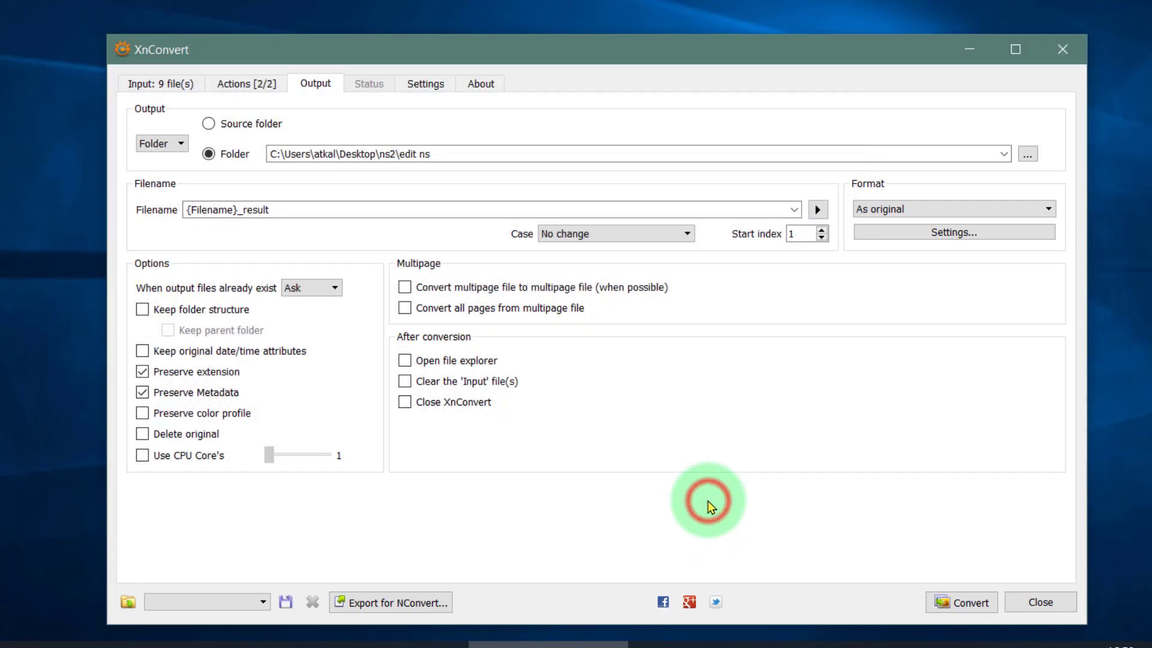
- Convert all the input images, close XnConvert and open the resulting edit ns folder in File Explorer
click(960, 602)
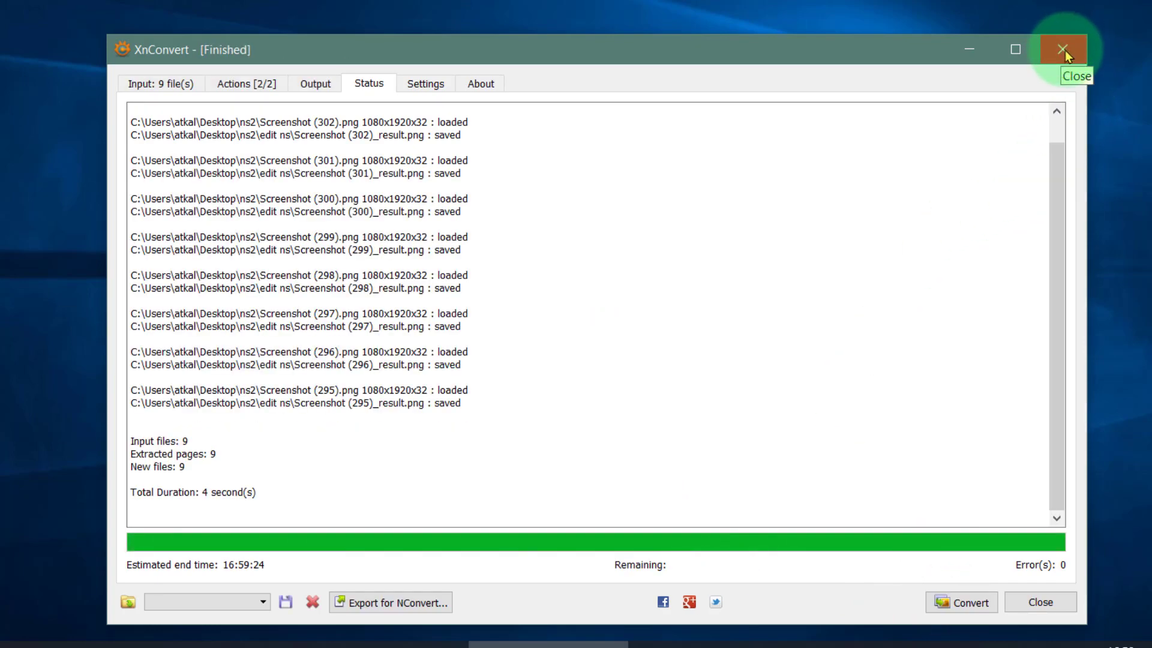
click(1030, 602)
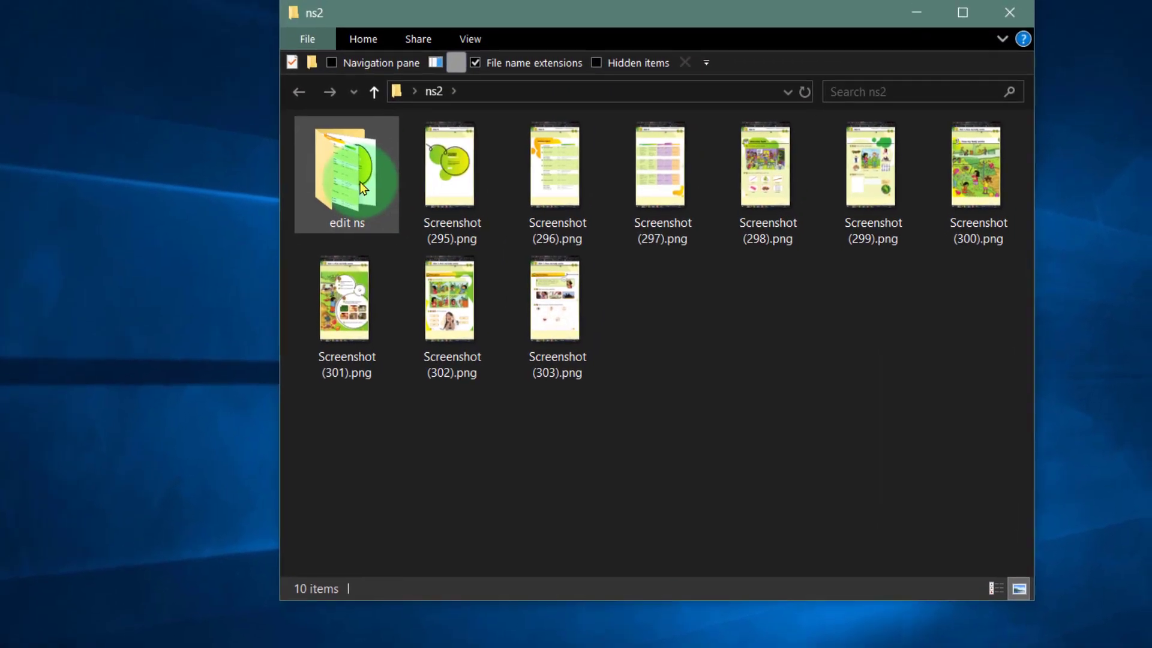
double_click(364, 66)
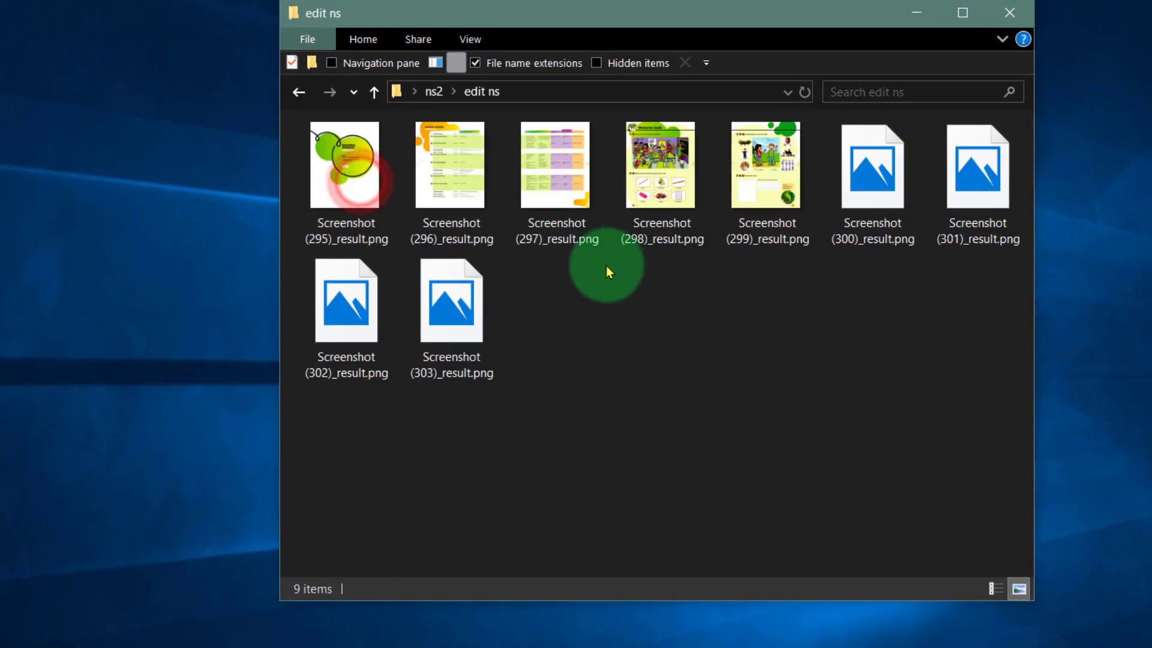
- Examine the converted pages from Screenshot (295)_result.png through Screenshot (303)_result.png for crop and colour quality, and close the viewer and folder
click(366, 187)
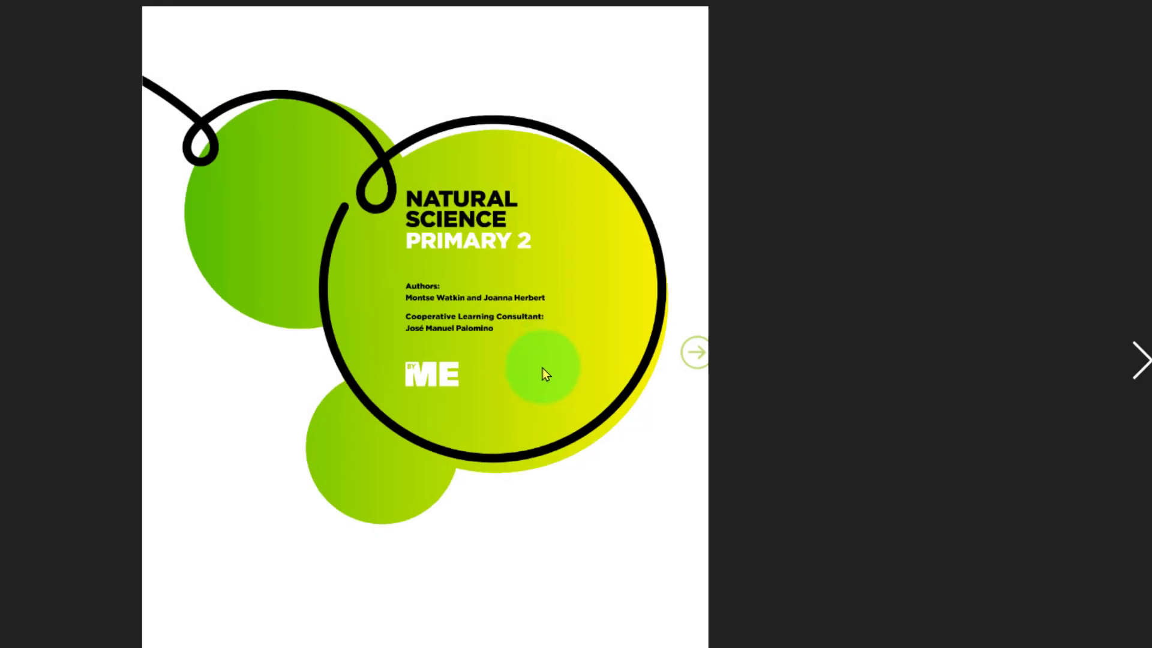
key(Right)
key(Right)
key(Right)
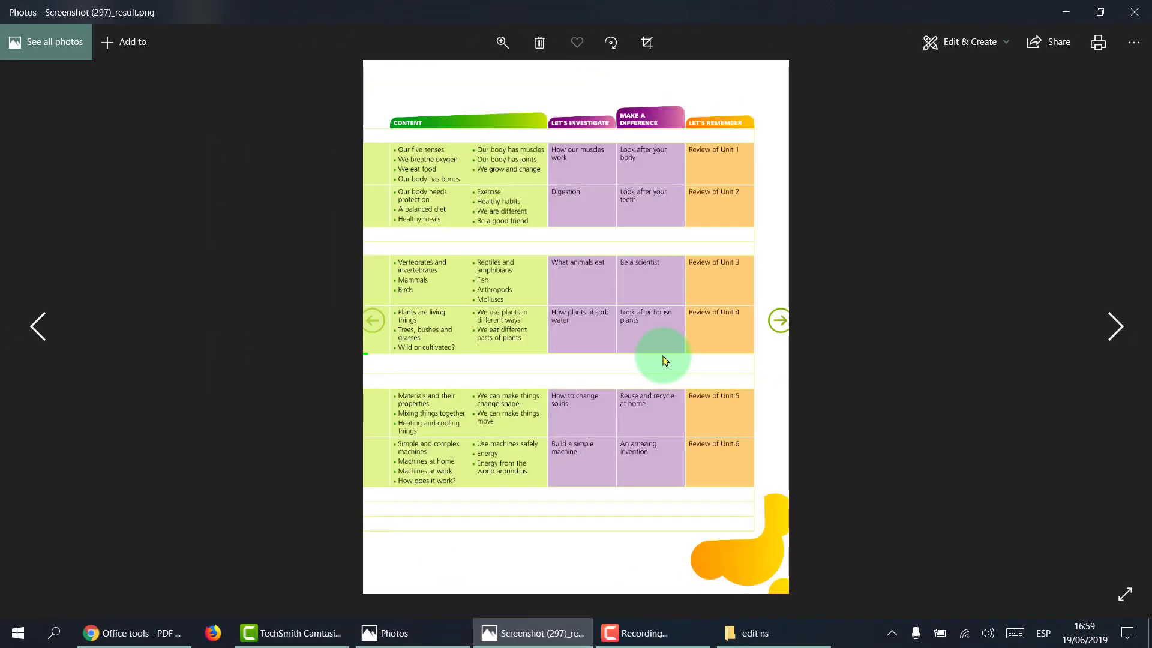
key(Right)
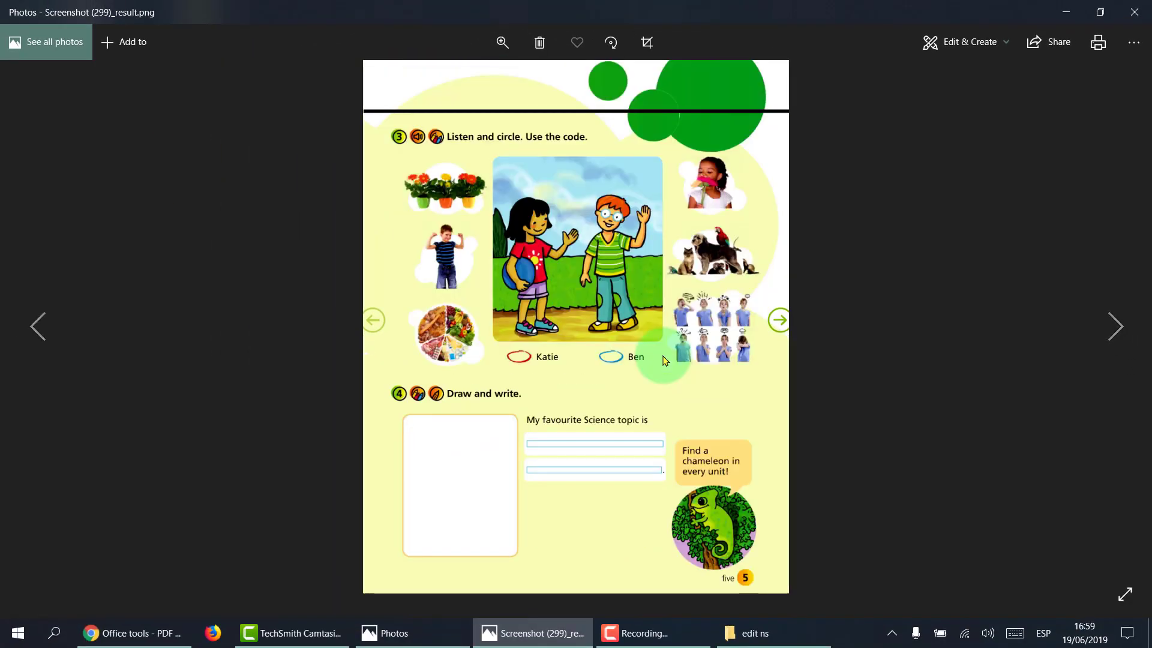
key(Right)
key(Right)
key(Right)
key(Right)
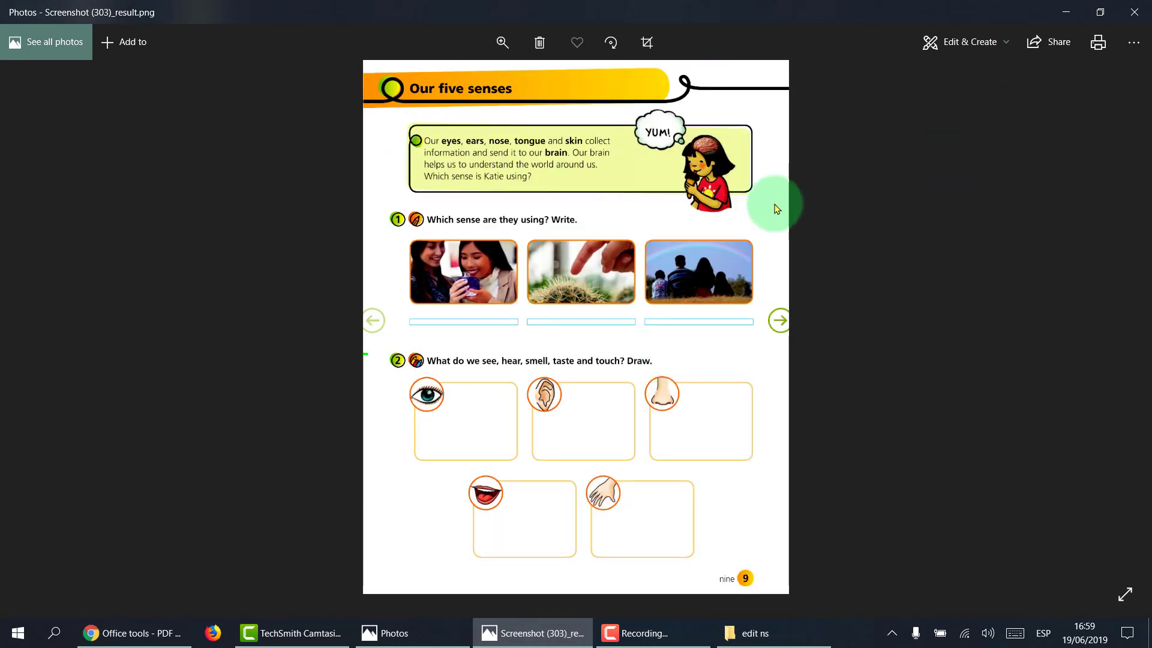
click(1133, 11)
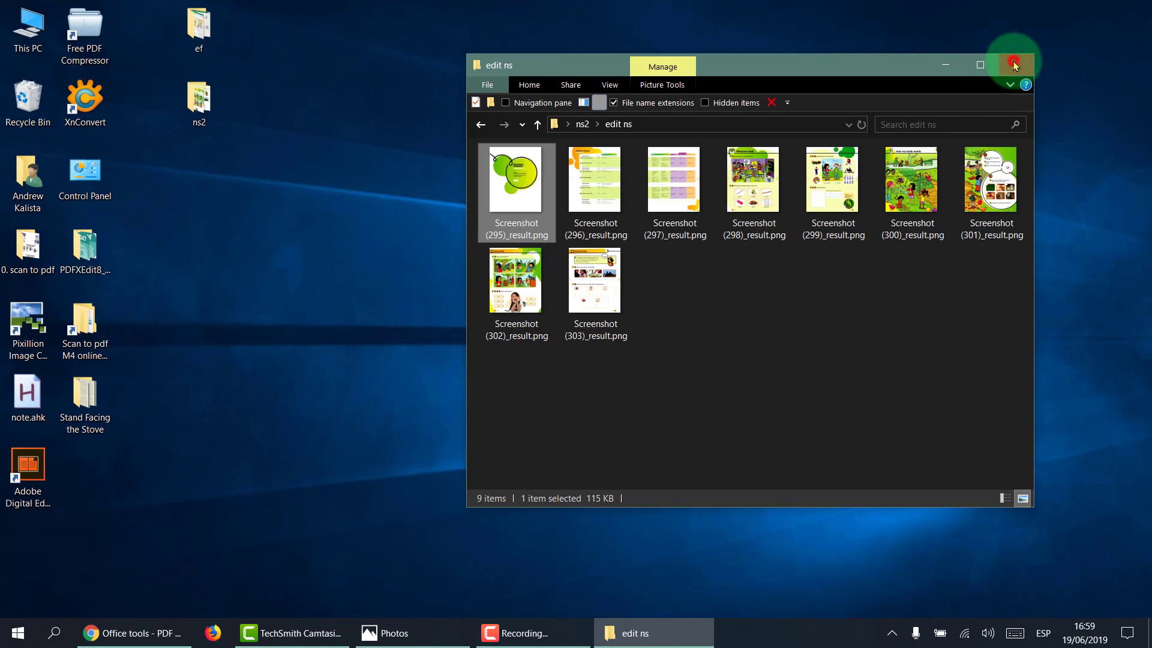
click(1013, 64)
- Launch Pixillion Image Converter from the desktop and continue with the demo version
click(301, 243)
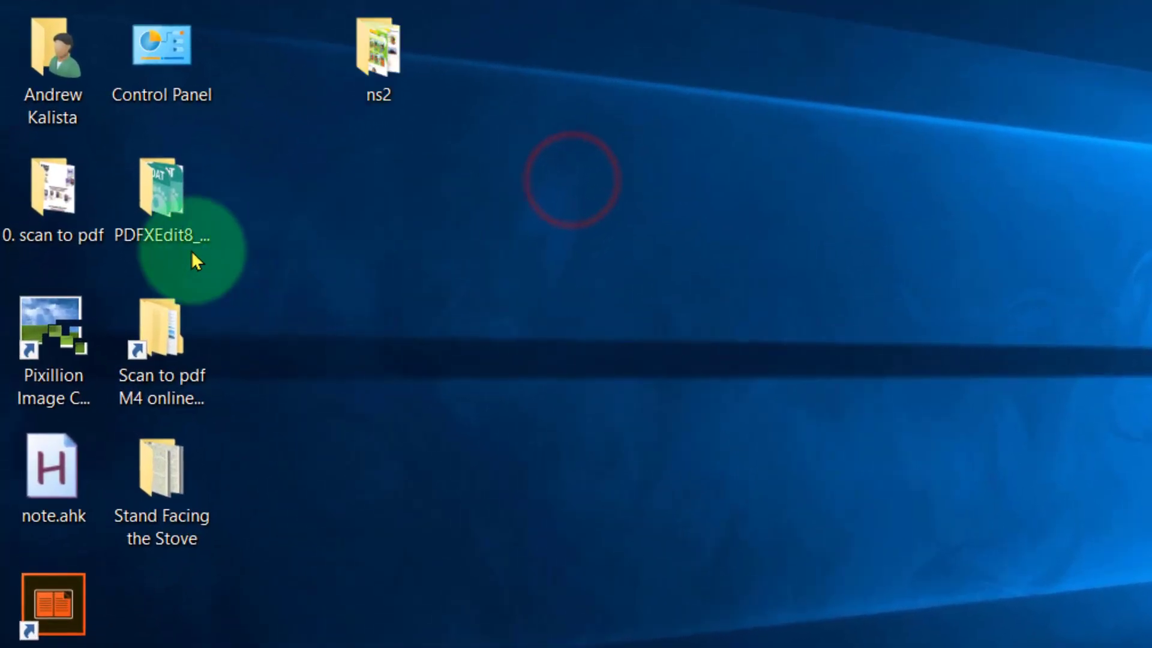
double_click(52, 313)
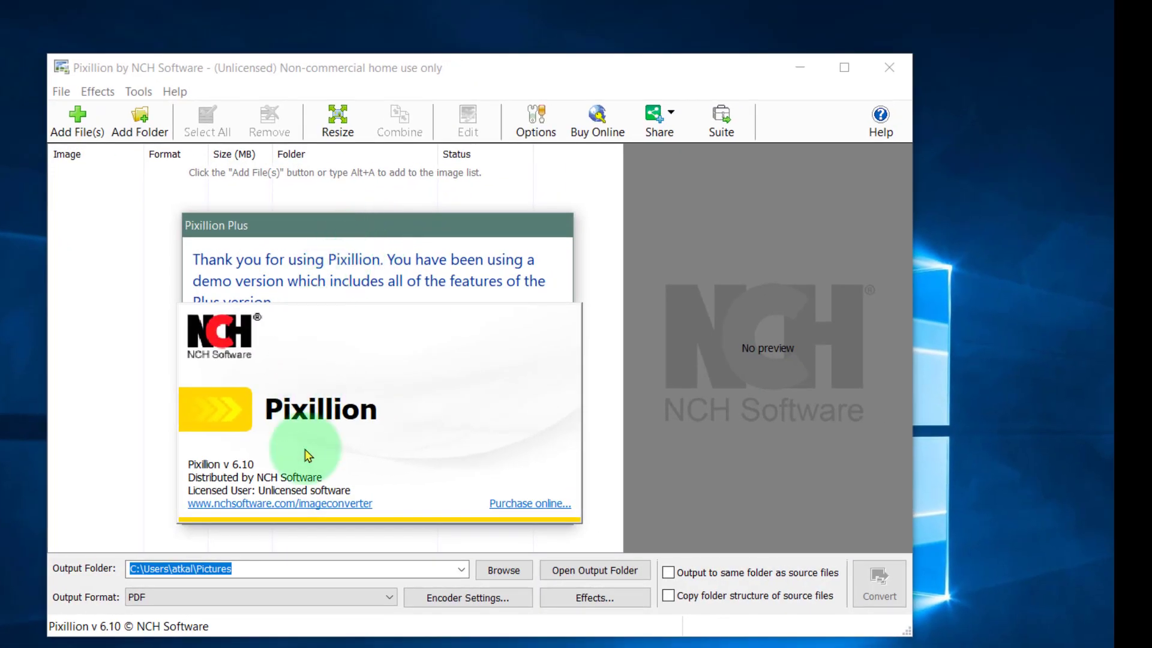
click(308, 475)
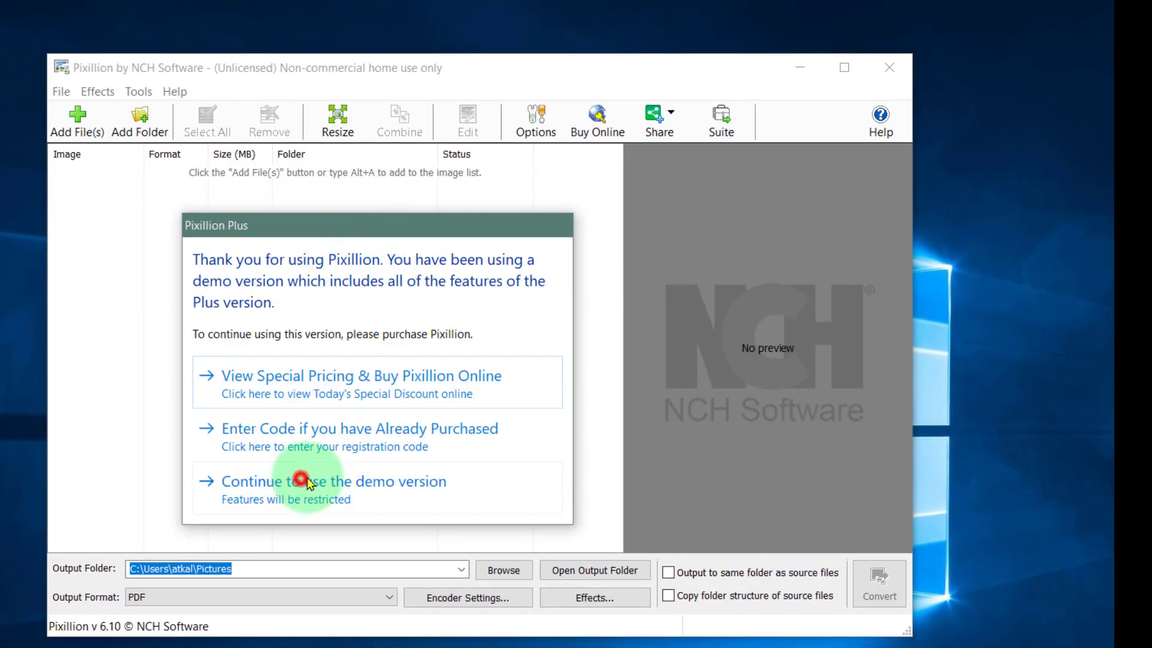
- Continue with the demo version and browse the Desktop for an image folder to add
click(318, 486)
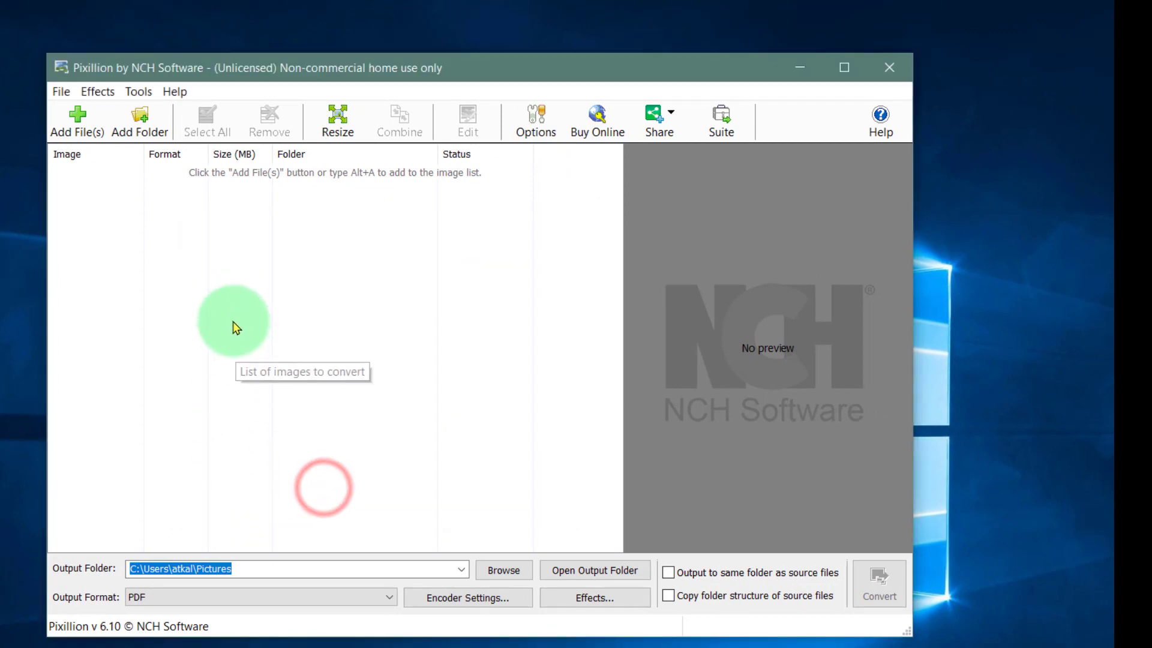
click(138, 114)
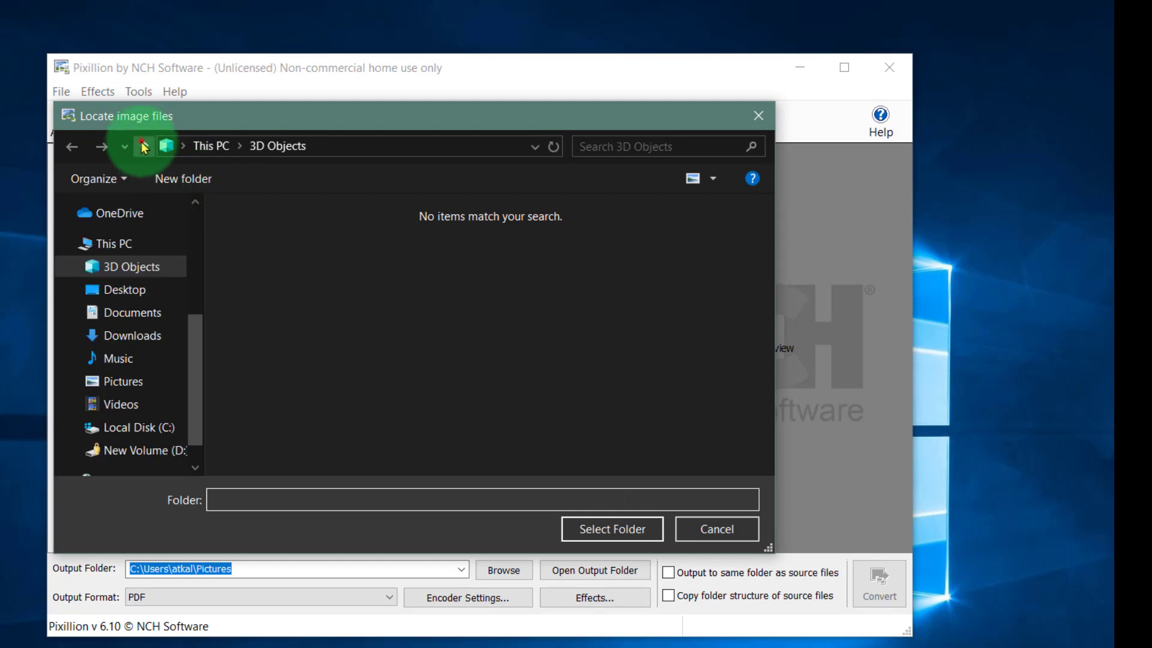
click(143, 147)
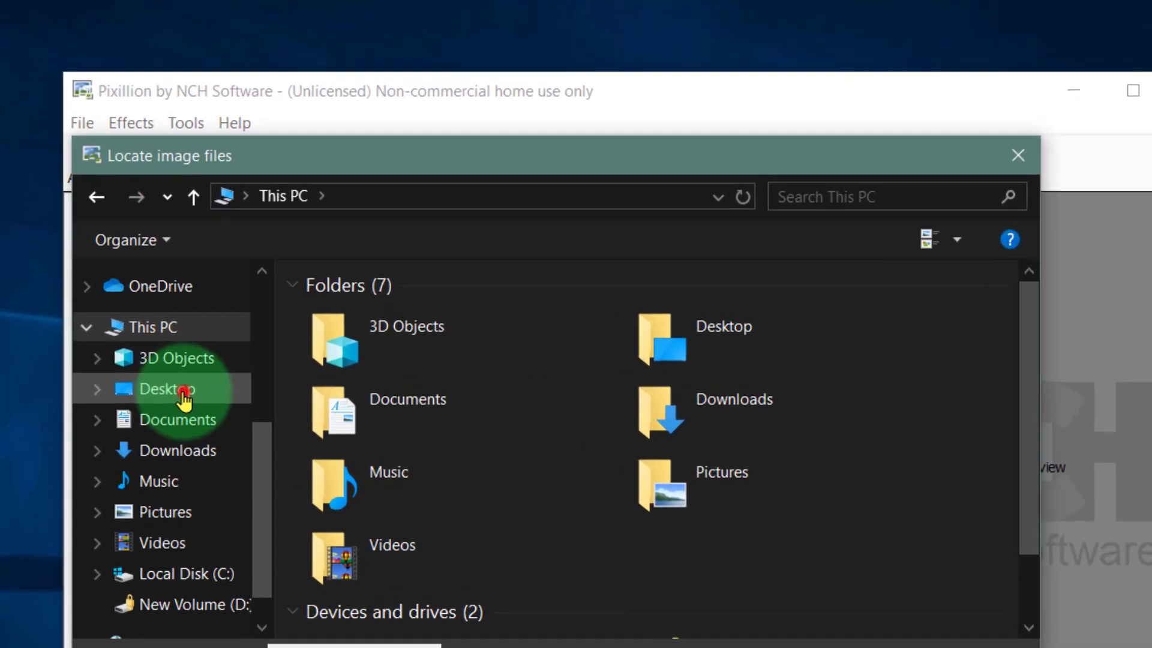
click(124, 290)
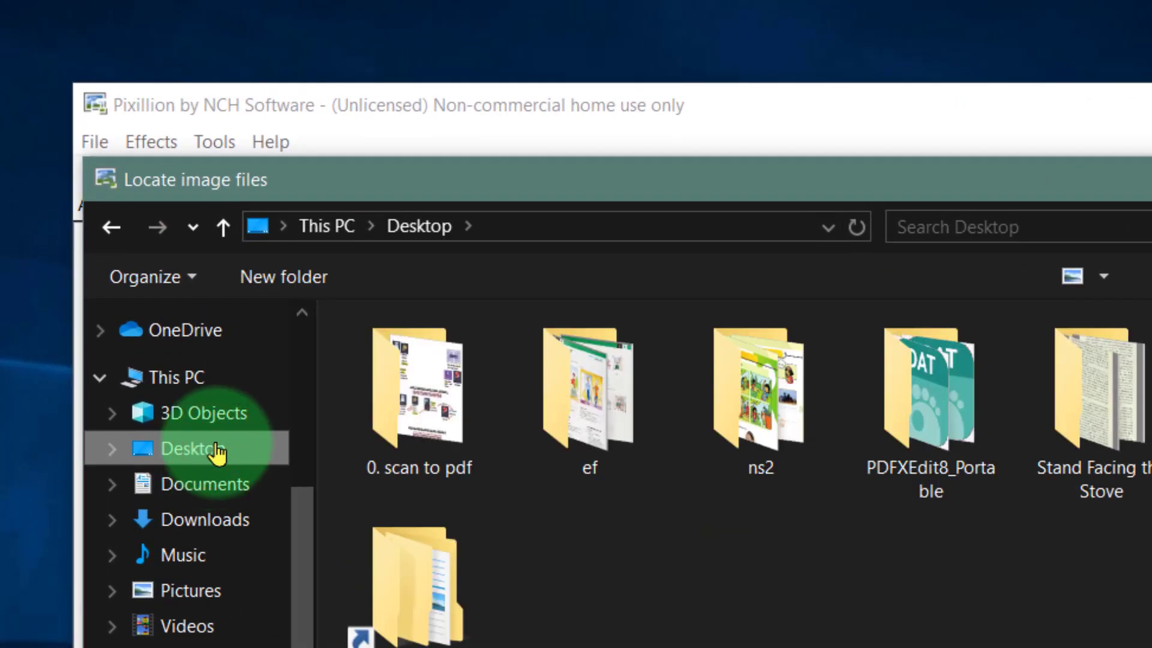
double_click(769, 391)
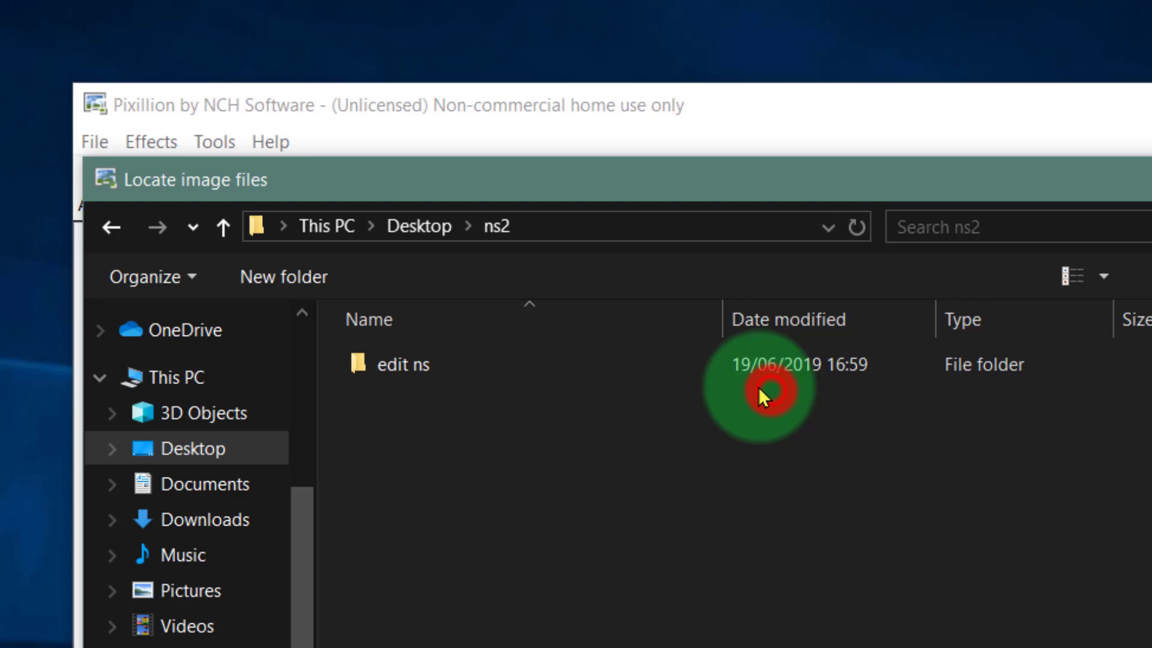
click(401, 358)
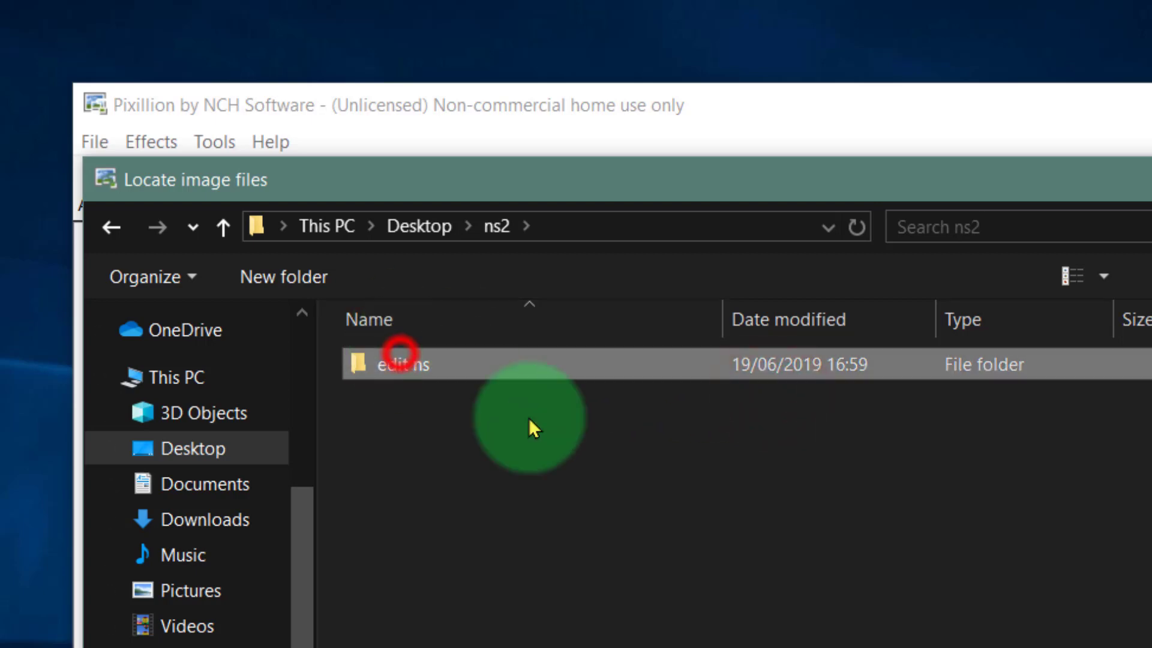
click(223, 227)
- Add the ef edit folder inside the Desktop's ef folder to the conversion list
click(398, 402)
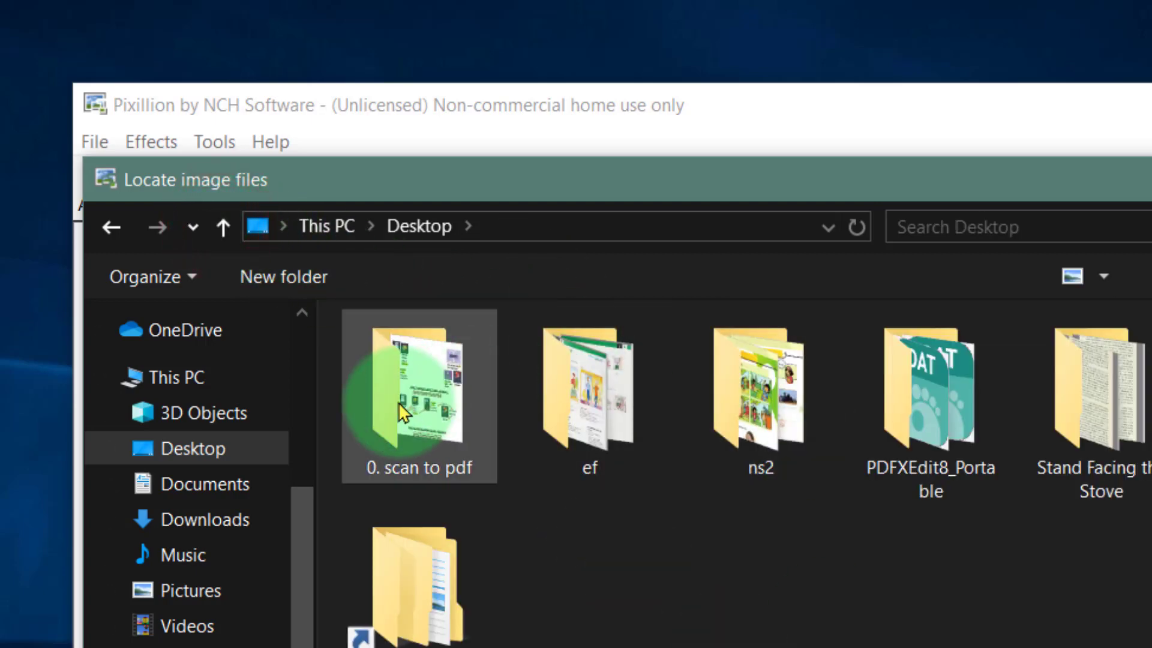
double_click(549, 405)
click(408, 360)
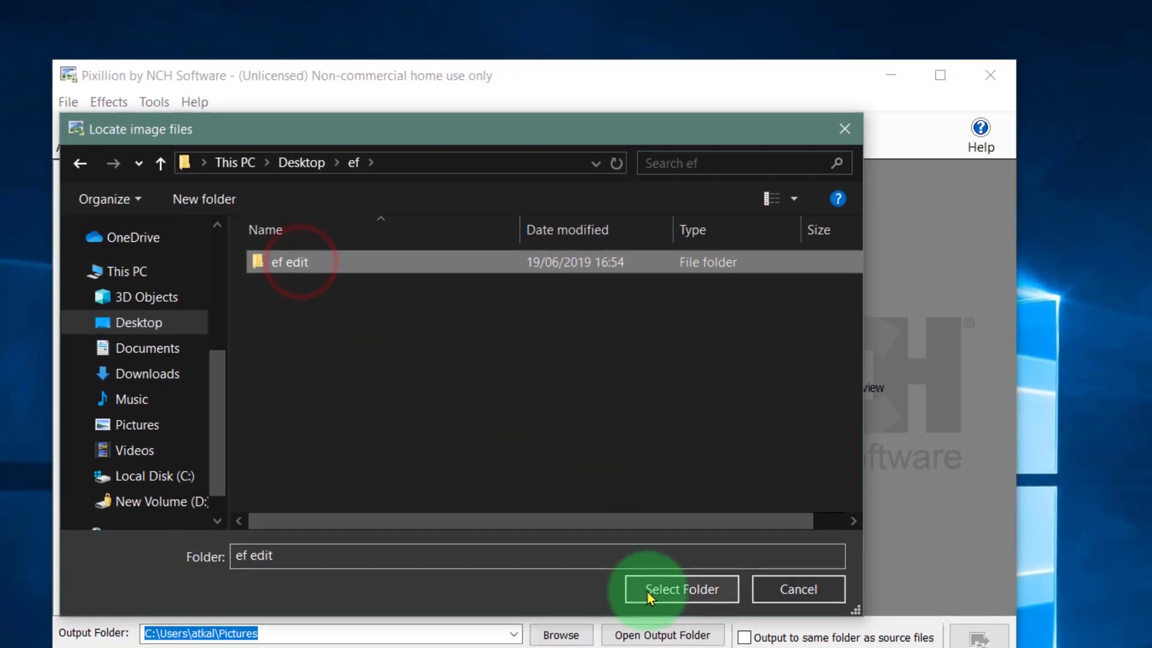
click(714, 630)
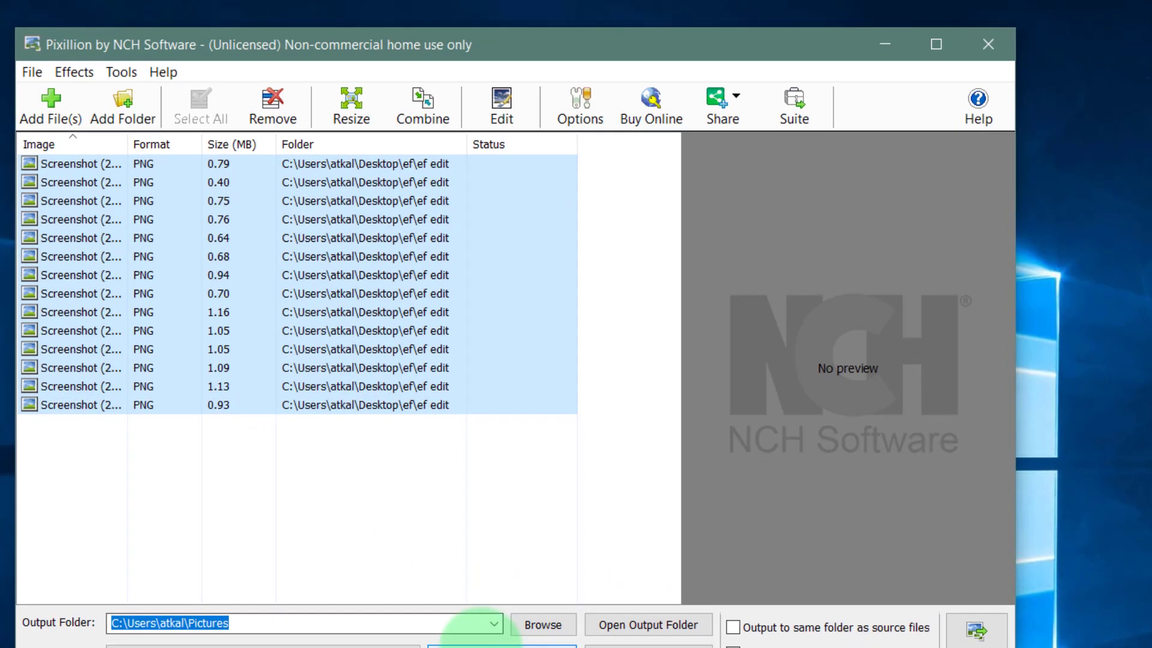
- Save the PDF encoding settings with A4 paper, portrait orientation, 0.0 mm margin and Stretch to Printable Area scaling
click(495, 646)
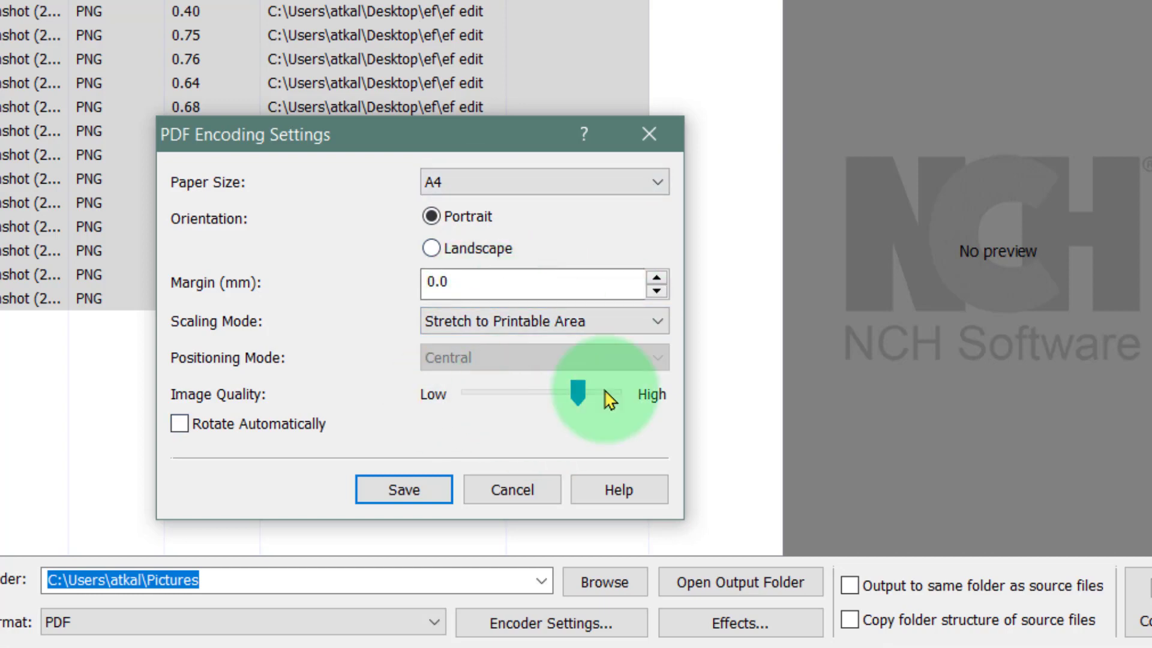
click(414, 492)
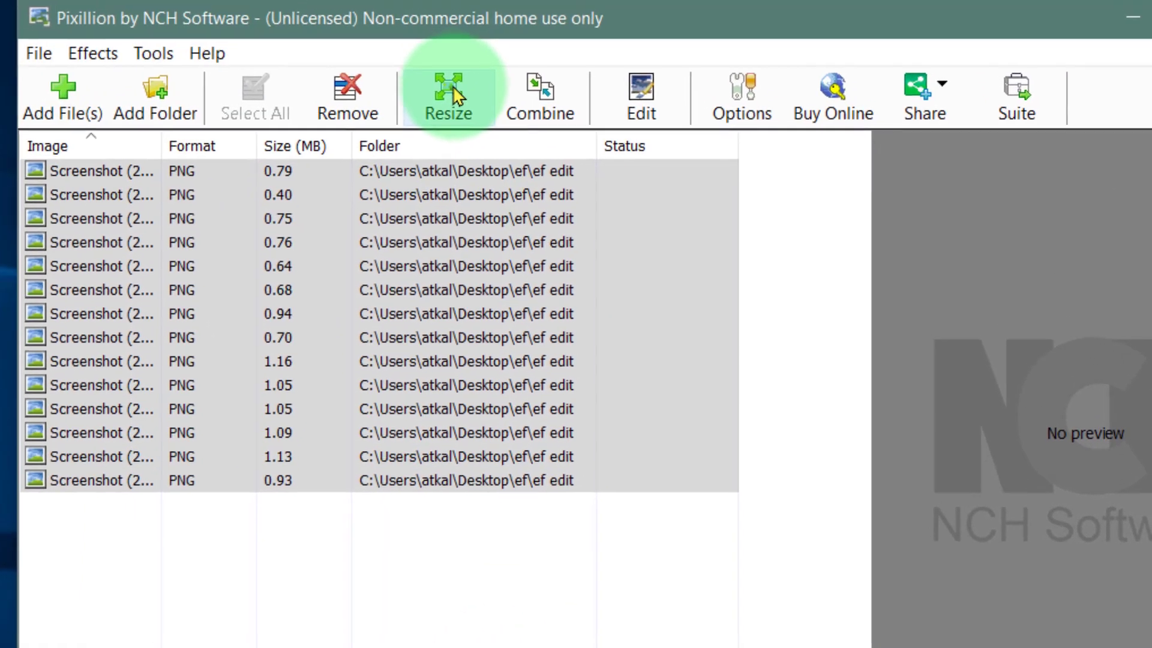
- Combine all the listed images into one PDF file named efff on the Desktop
click(373, 444)
drag(347, 440, 150, 0)
drag(222, 127, 223, 127)
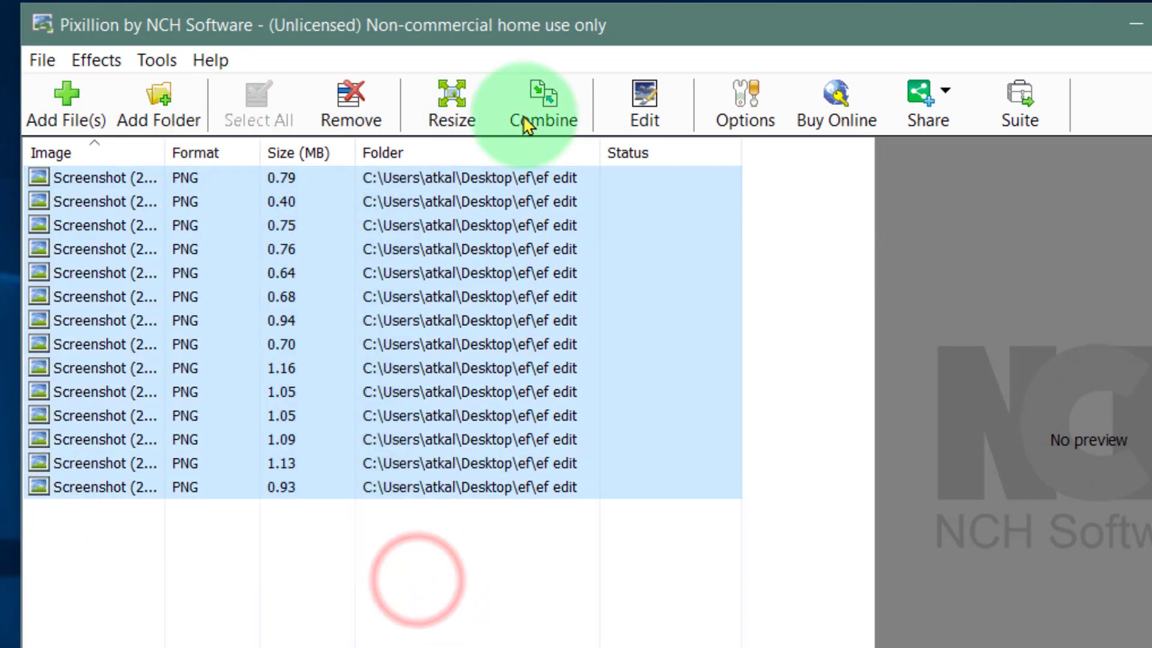
click(543, 96)
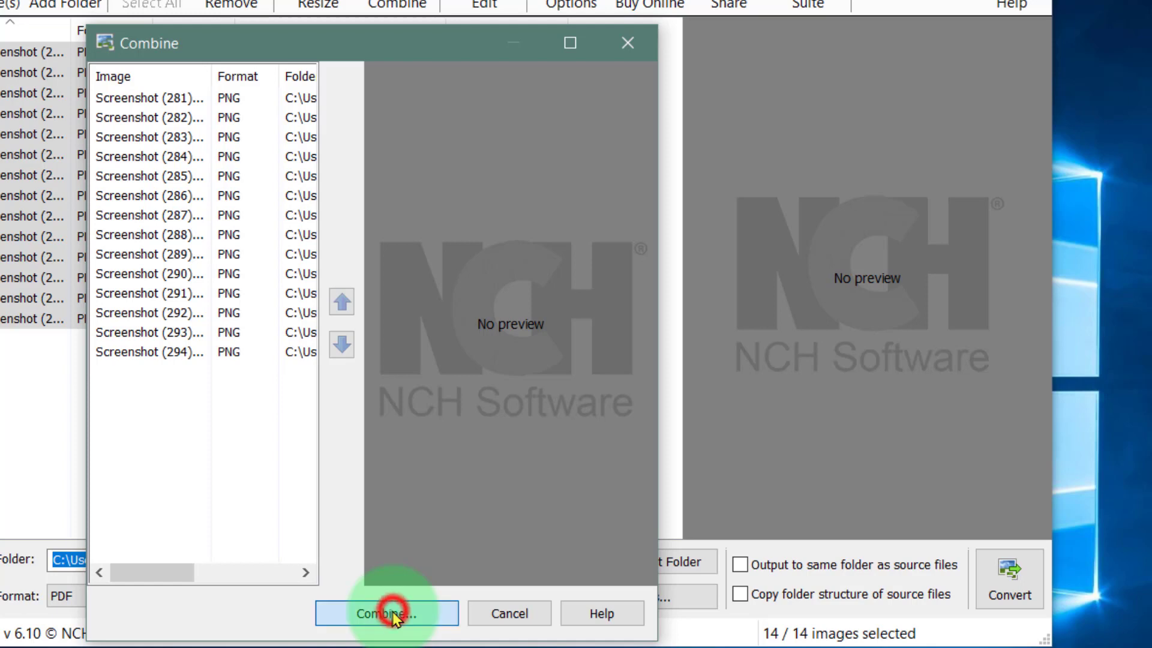
click(393, 613)
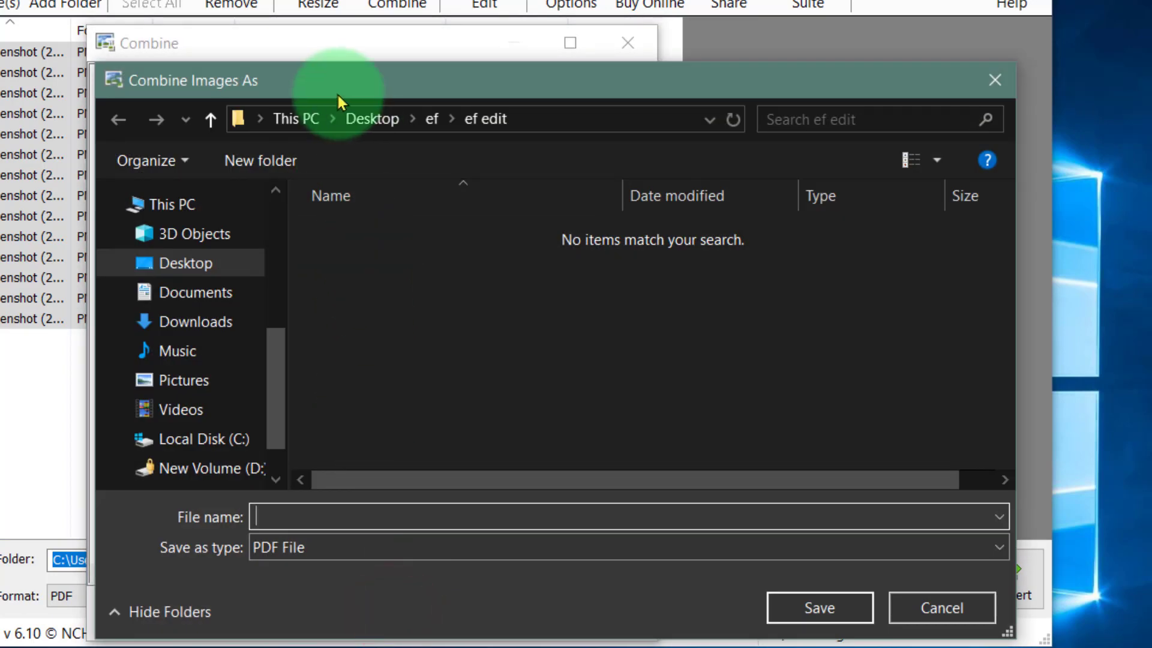
click(204, 264)
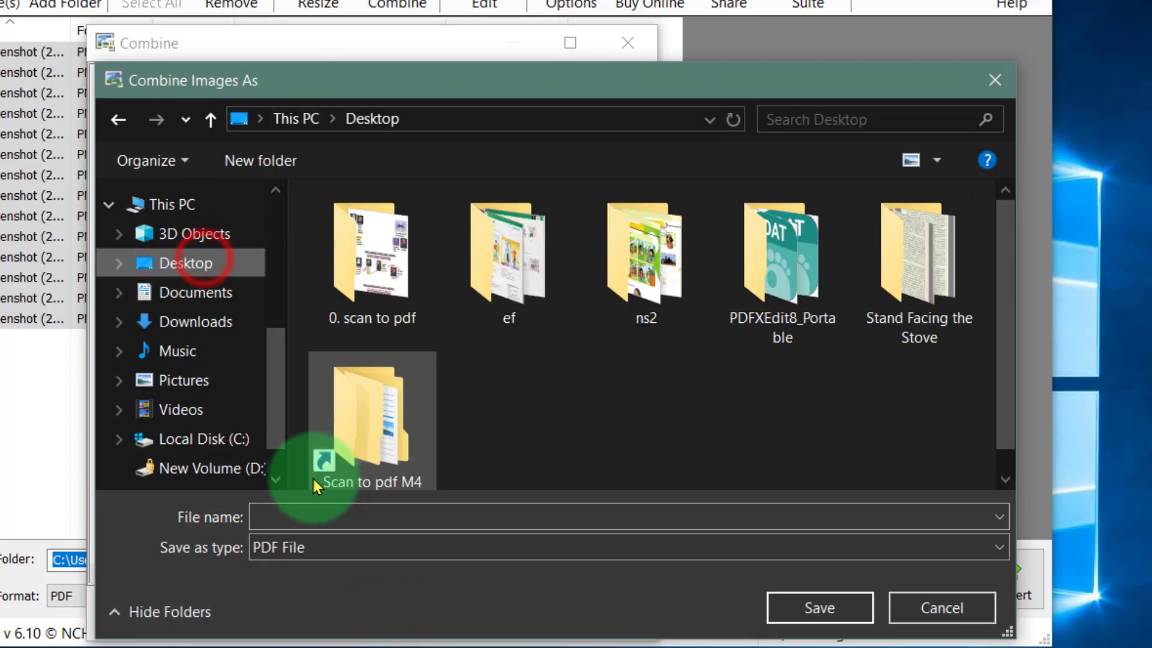
click(320, 513)
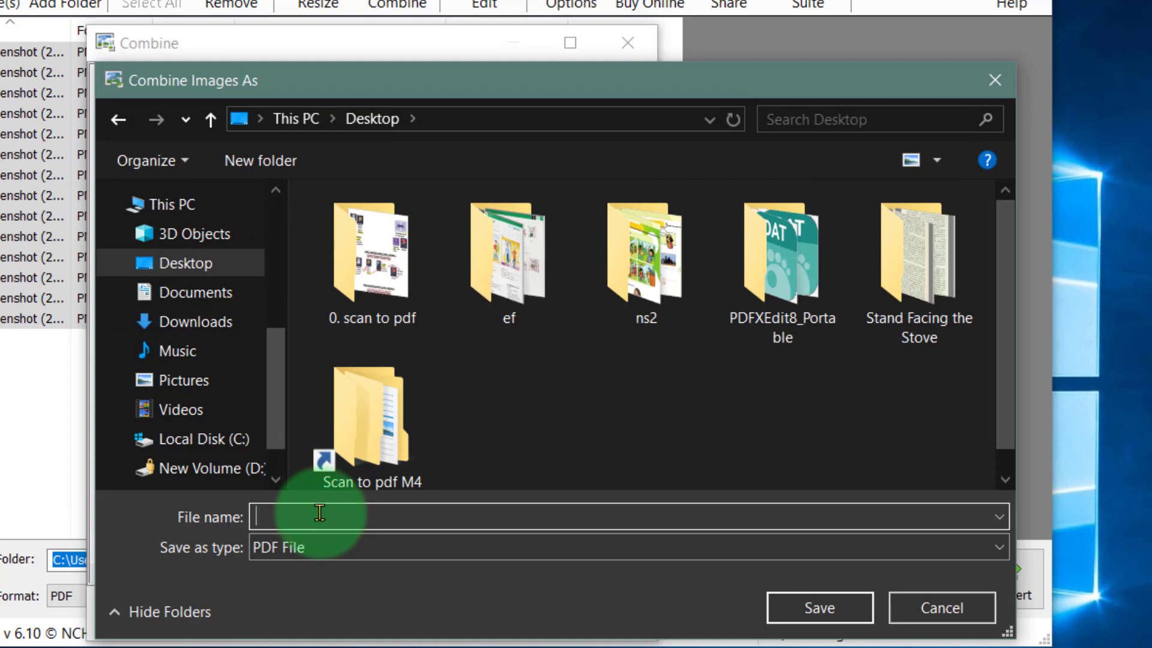
text(efff)
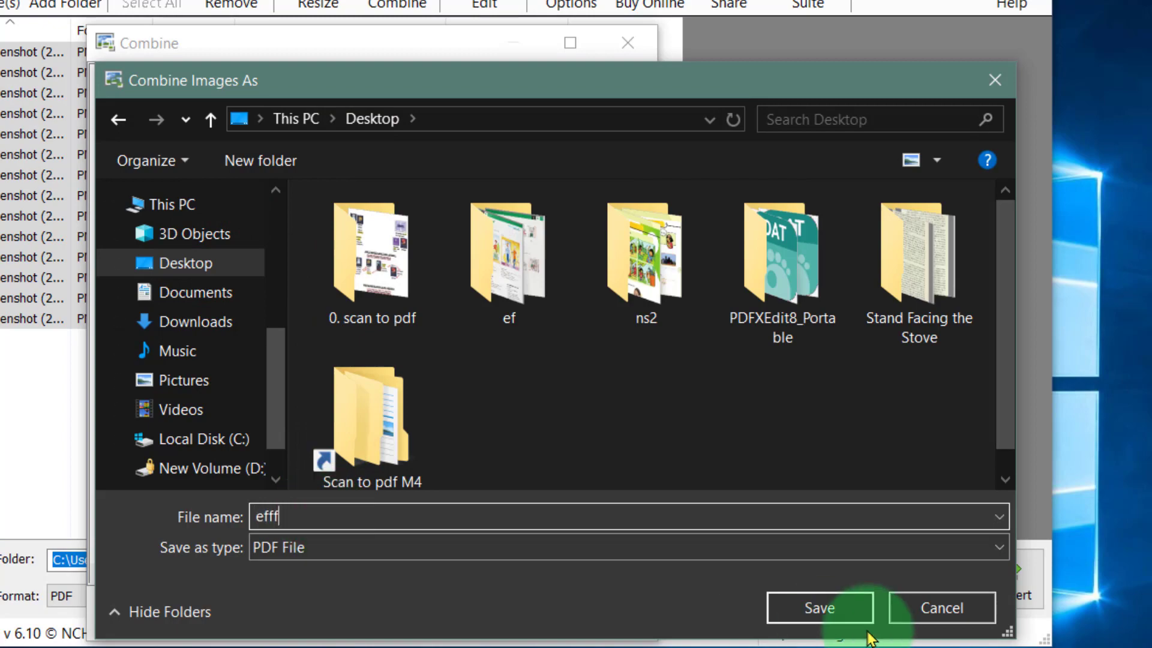
click(830, 613)
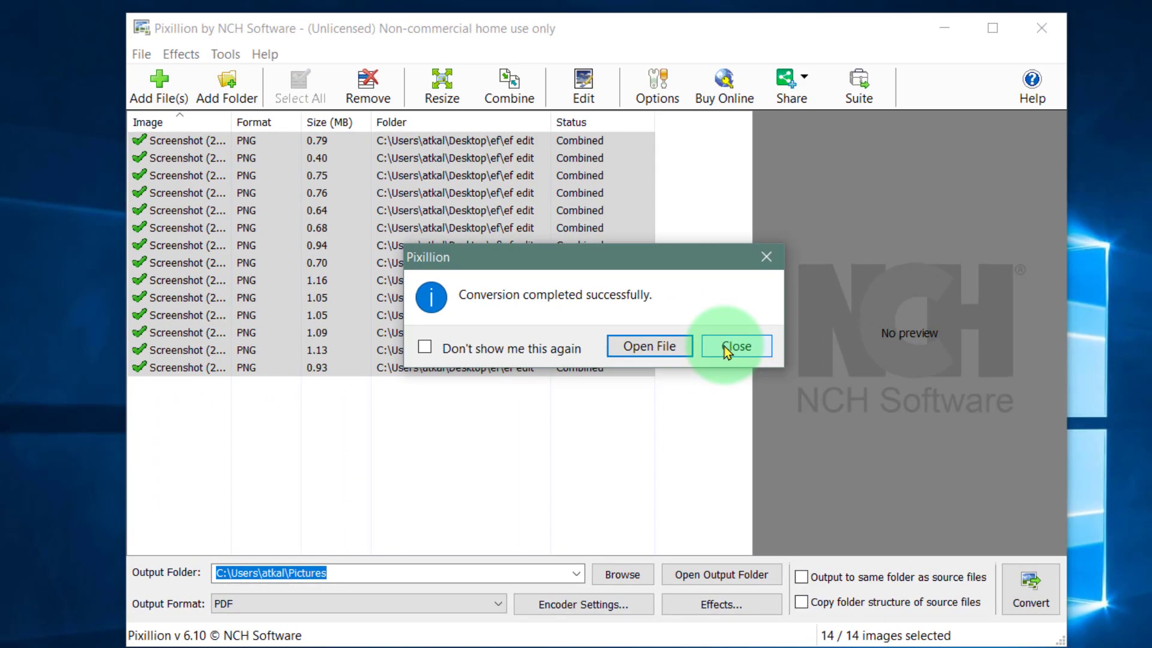
- Close Pixillion and launch PDFXEdit.exe from the desktop's PDFXEdit8_Portable folder
click(724, 347)
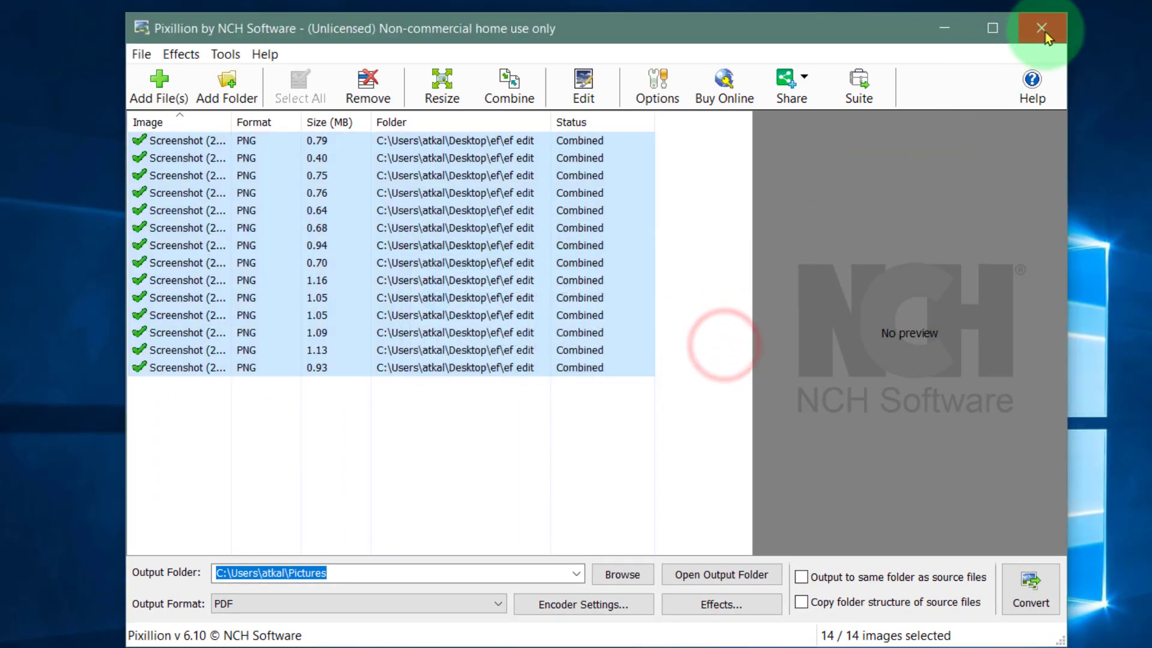
click(1045, 30)
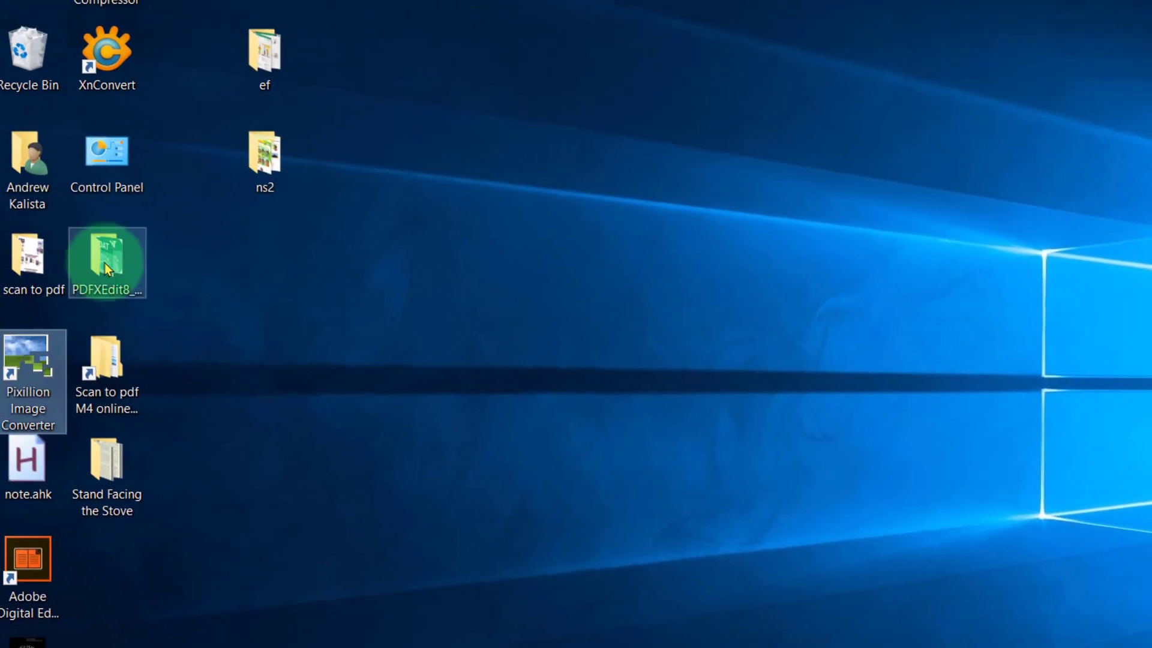
double_click(114, 247)
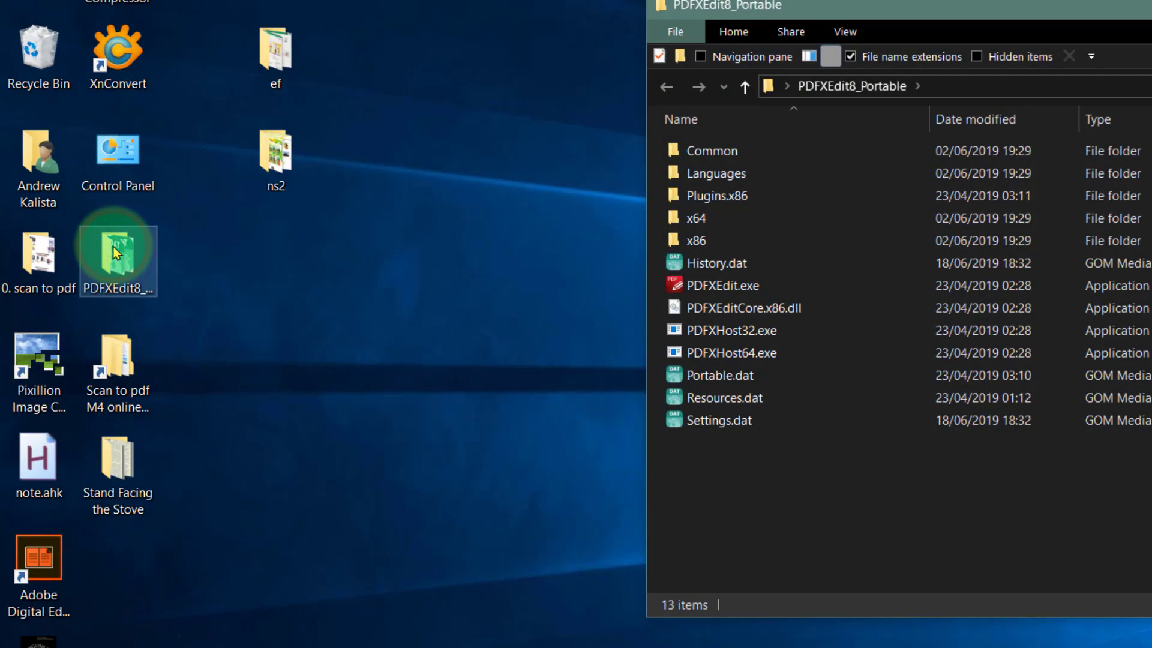
click(707, 285)
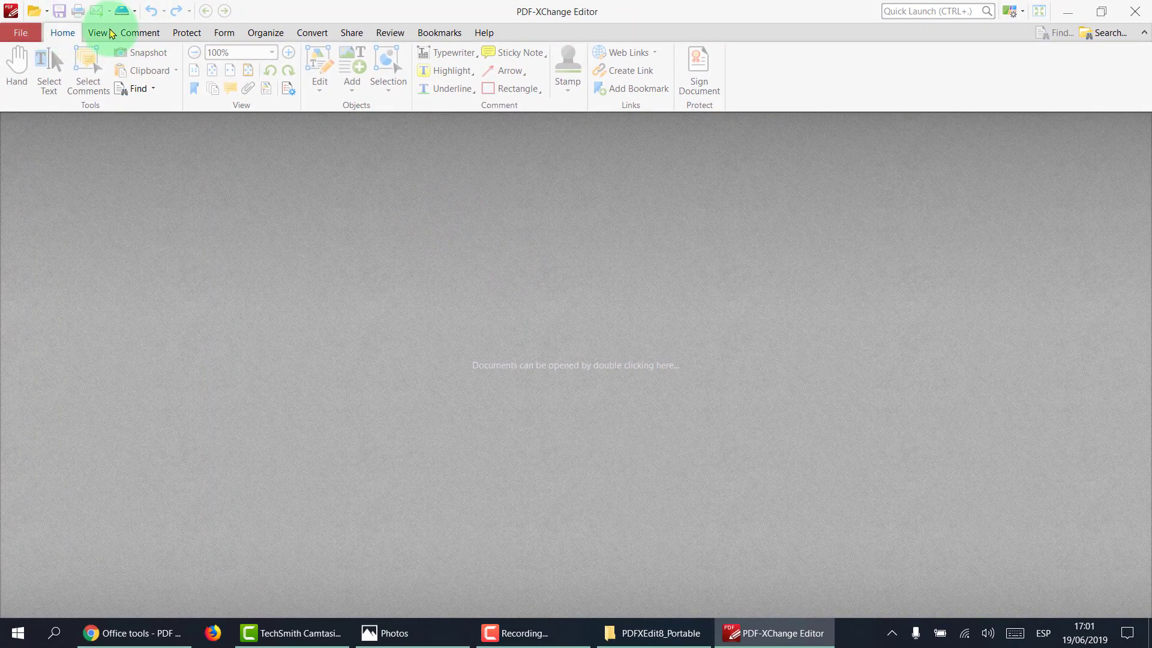
drag(323, 7, 382, 7)
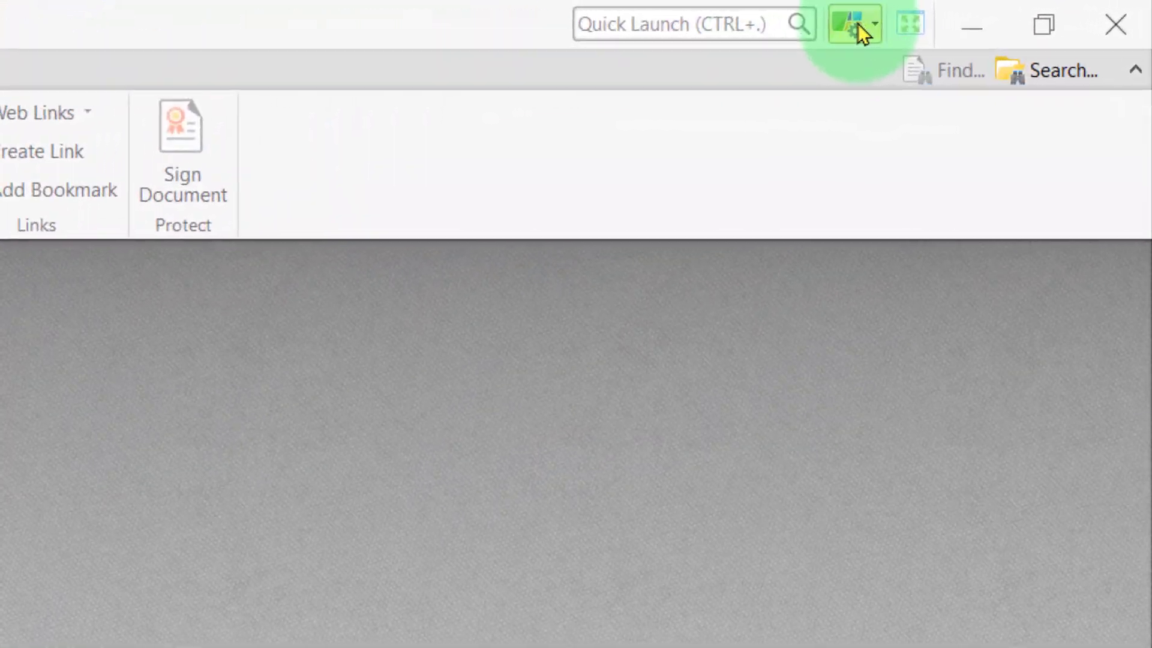
click(225, 77)
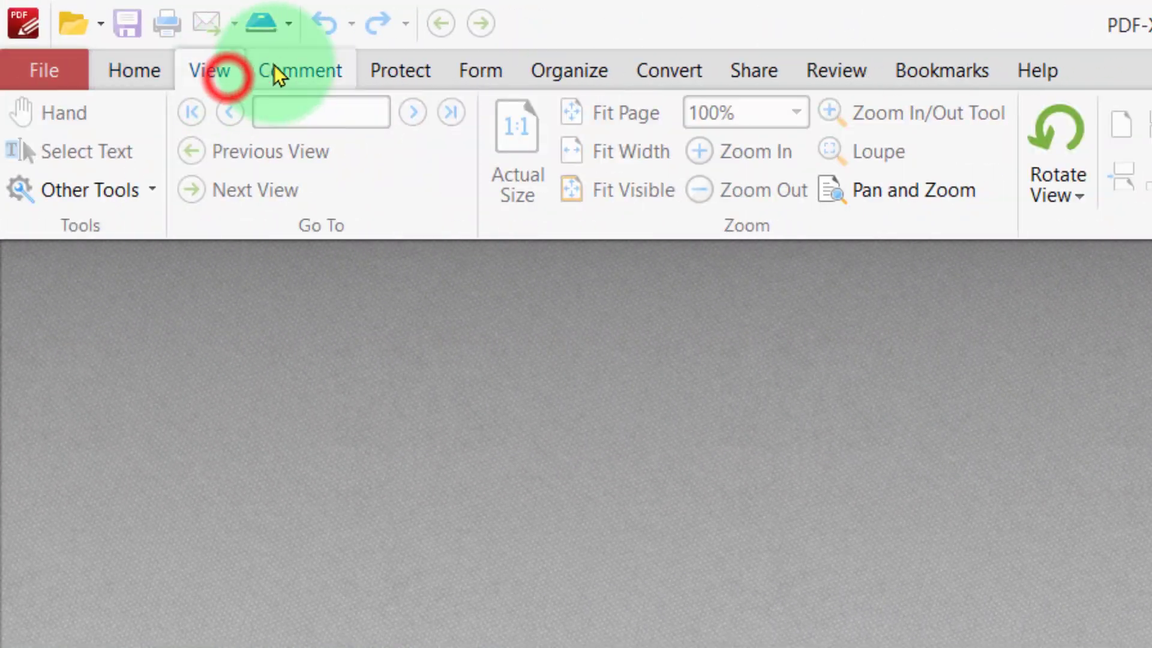
click(274, 67)
click(378, 69)
click(550, 71)
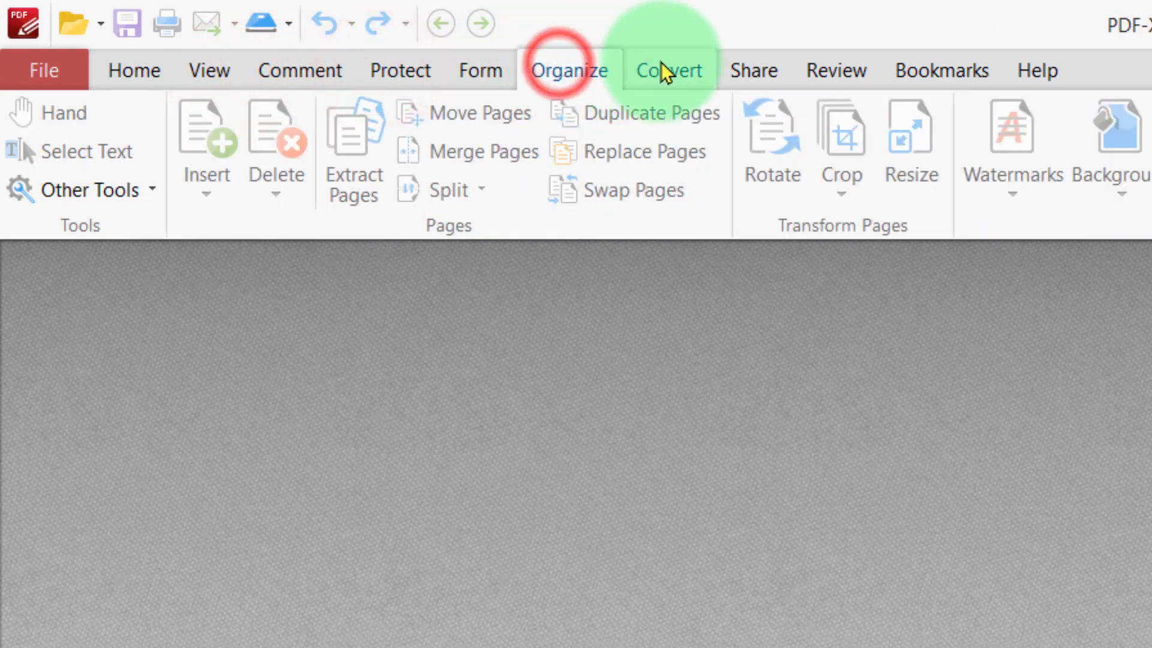
click(662, 68)
click(573, 73)
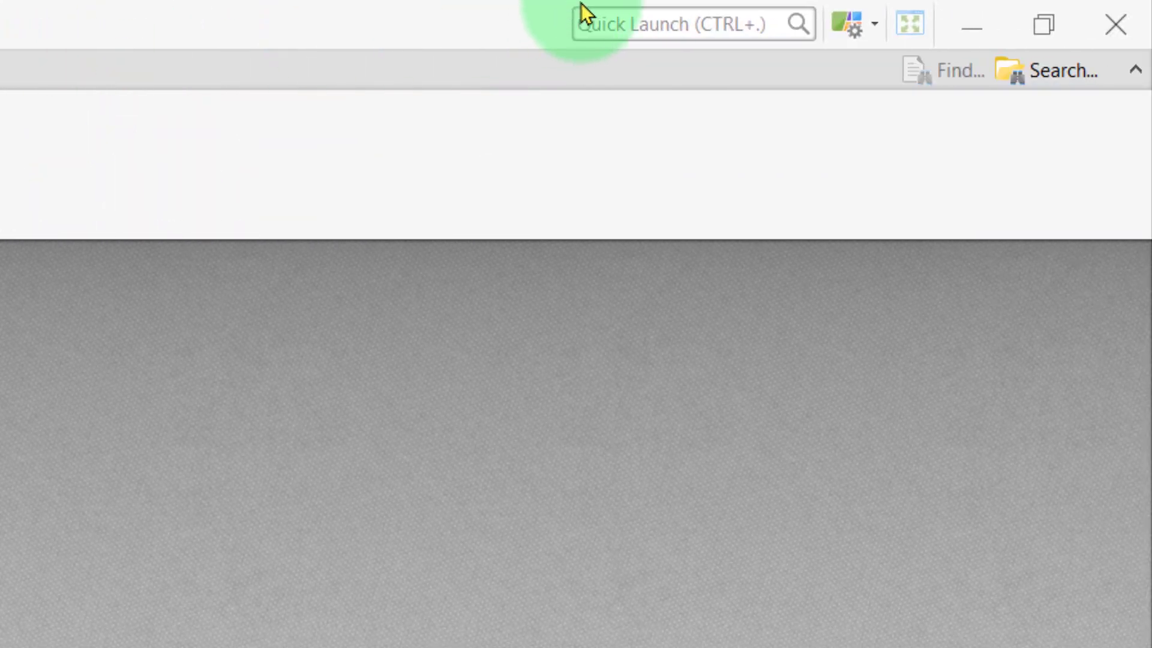
- Try the classic toolbar interface in PDF-XChange Editor and switch back to the ribbon interface
click(837, 24)
click(762, 68)
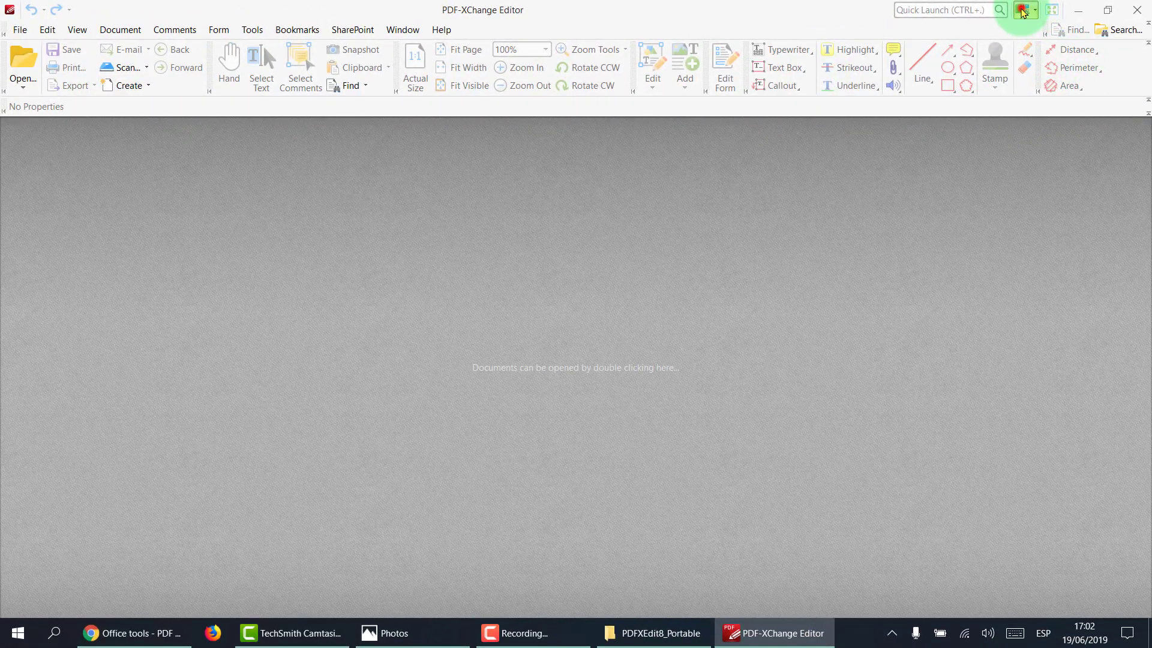
click(1023, 11)
click(991, 32)
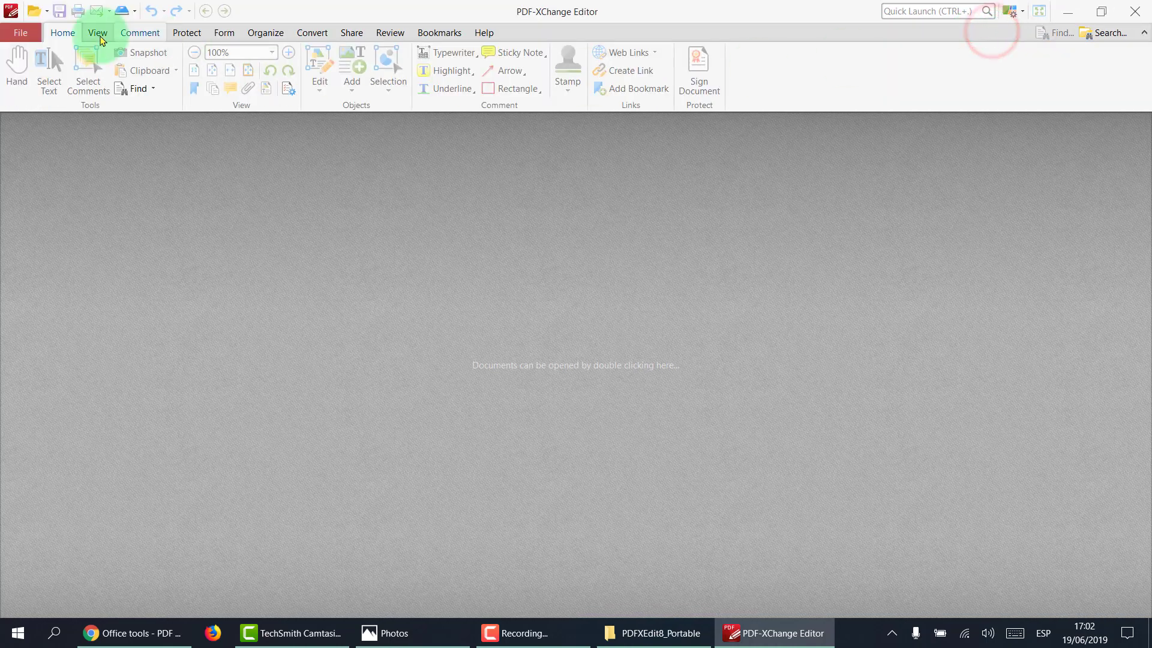
- Open the desktop's efff.pdf in PDF-XChange Editor, with the editor window maximized
double_click(344, 6)
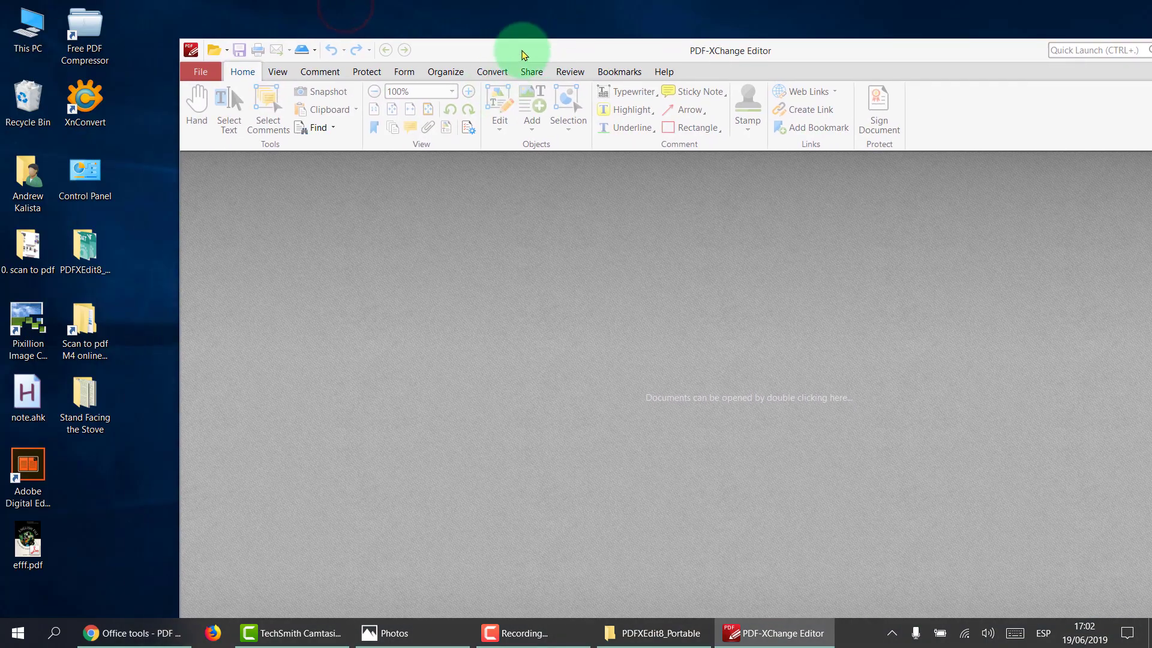
drag(524, 54, 600, 48)
drag(27, 540, 347, 338)
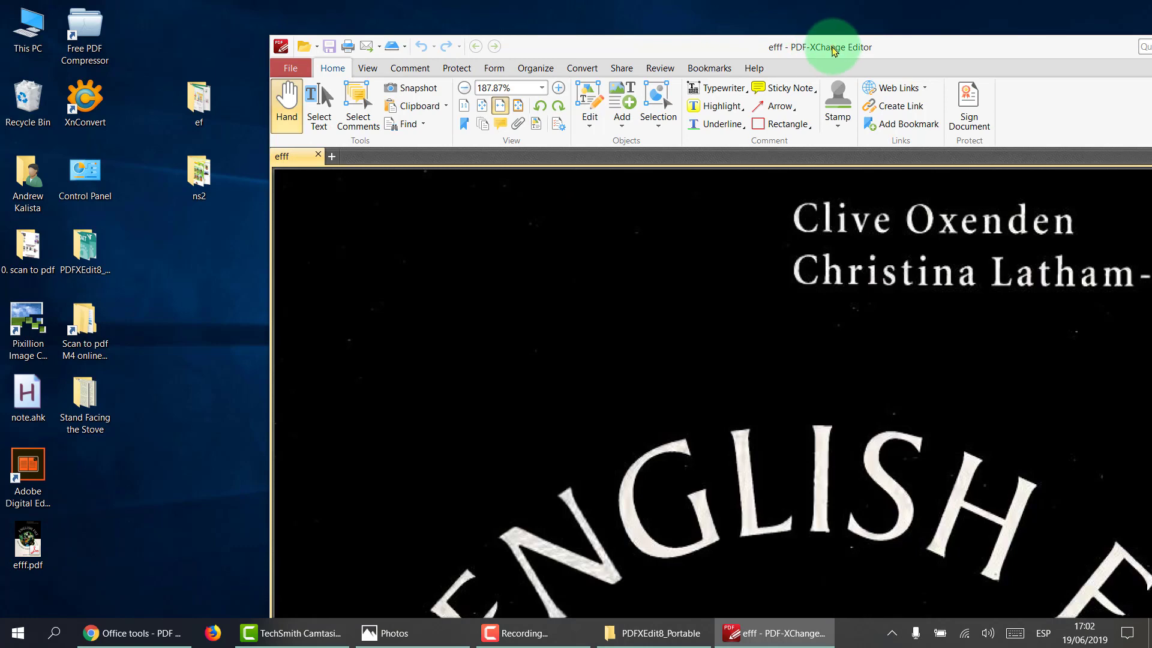
double_click(832, 47)
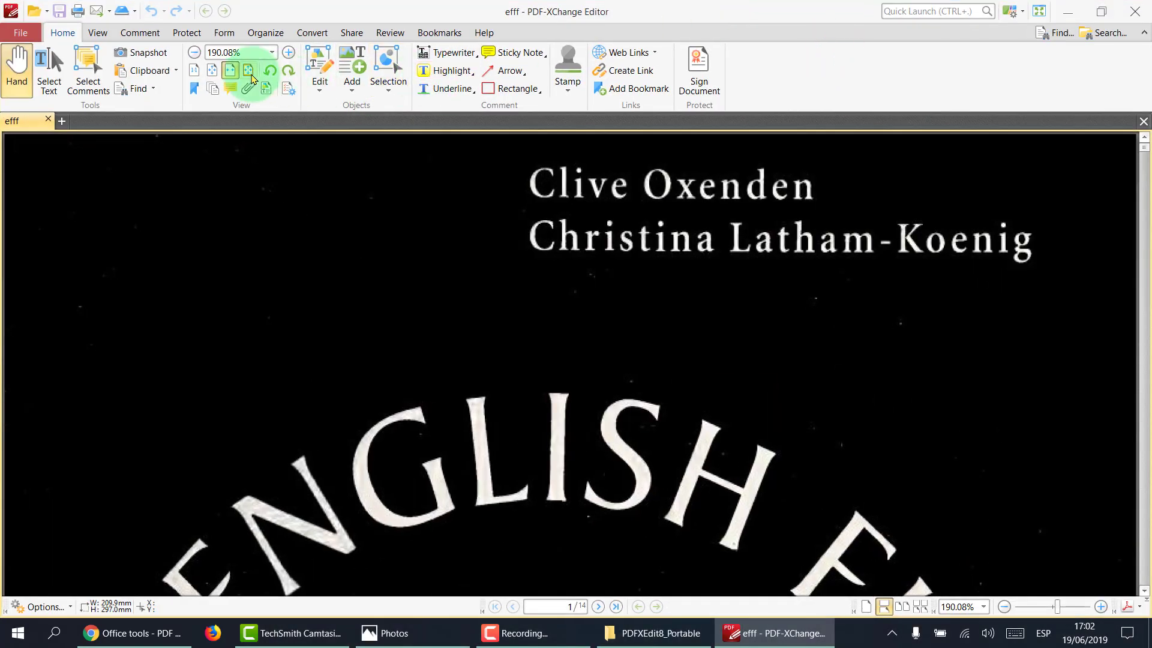
- Show efff.pdf fitted to the window as two-page spreads and examine its pages from the cover through page 11
click(211, 72)
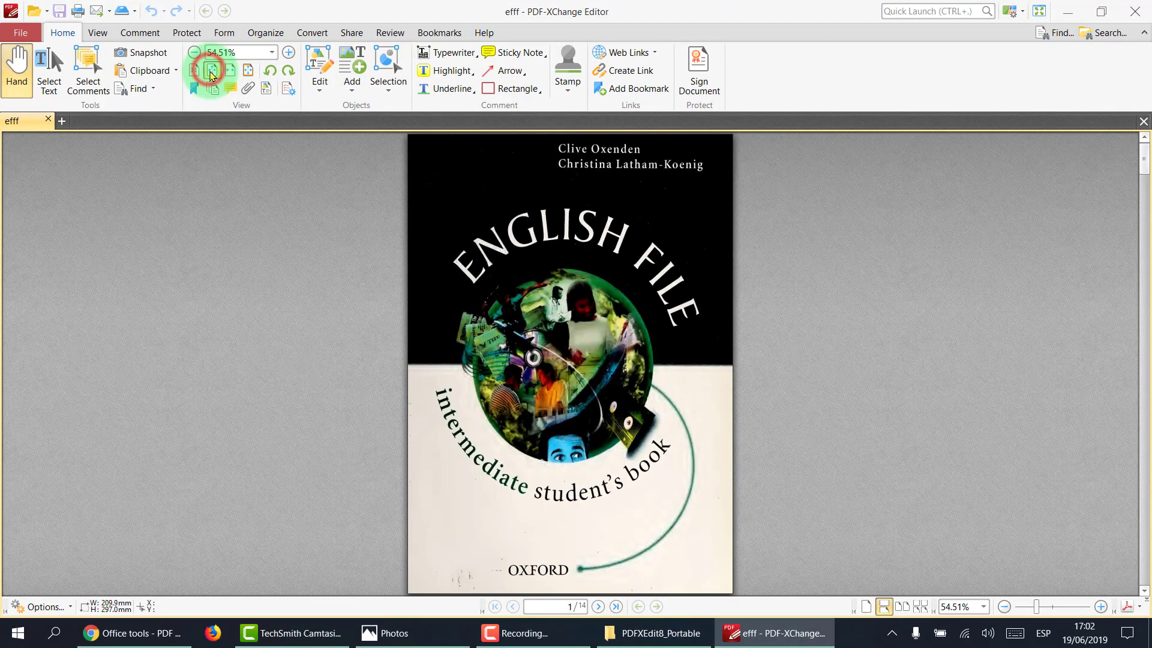
scroll(360, 324, down, 5)
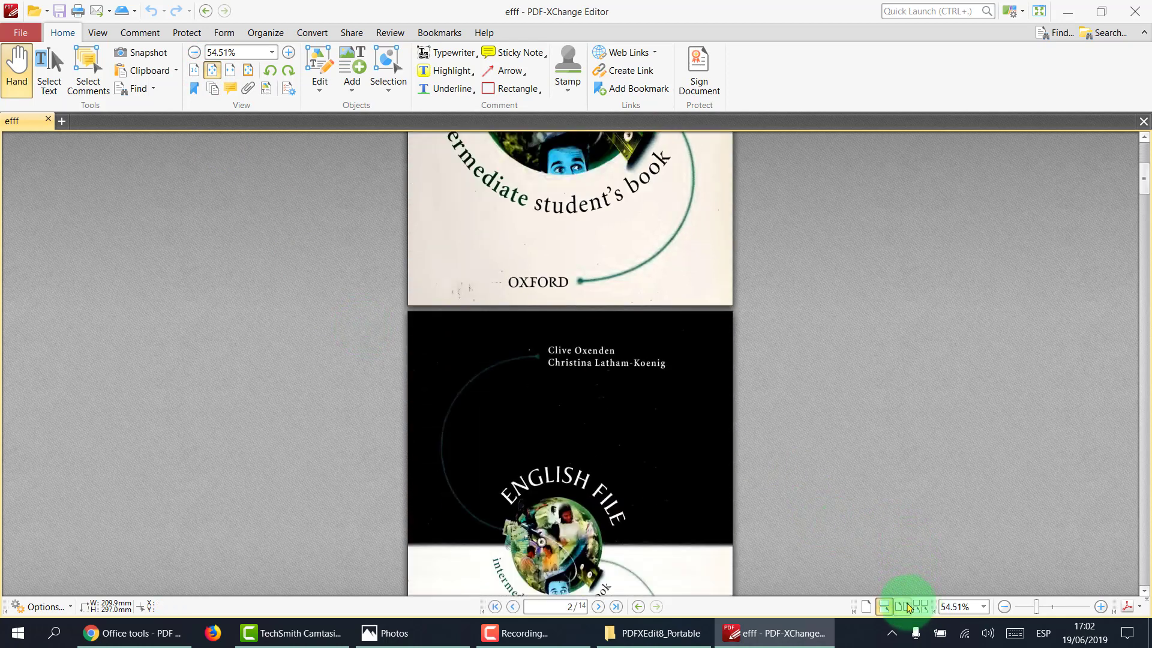
click(903, 606)
scroll(767, 393, down, 3)
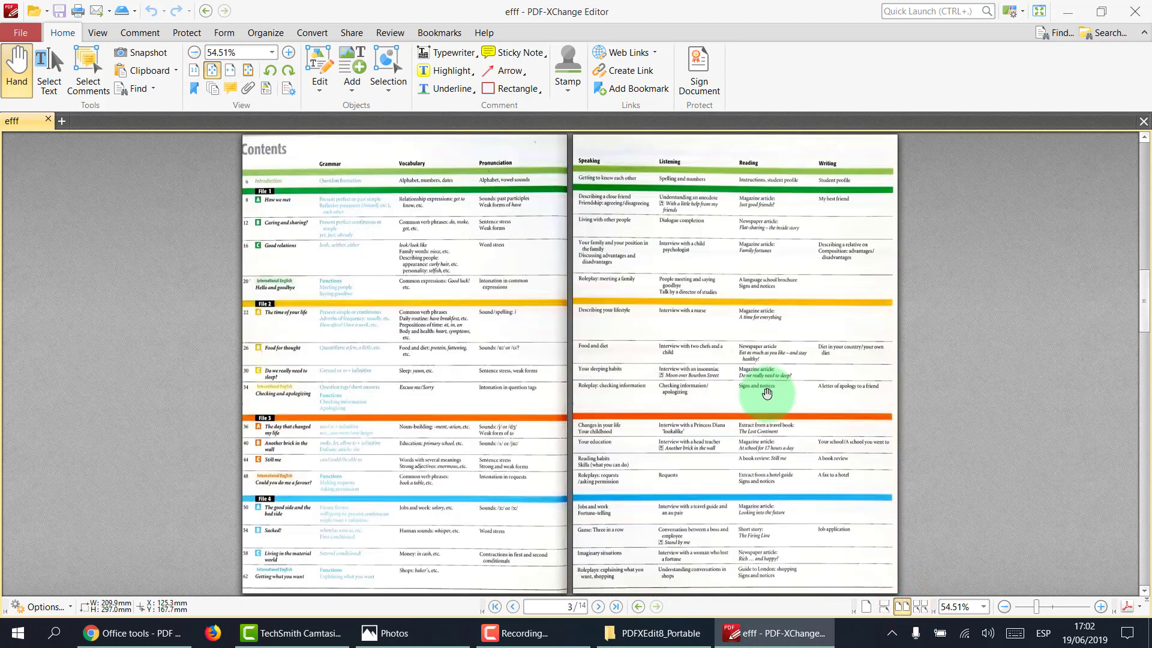
scroll(767, 393, down, 6)
scroll(767, 393, down, 3)
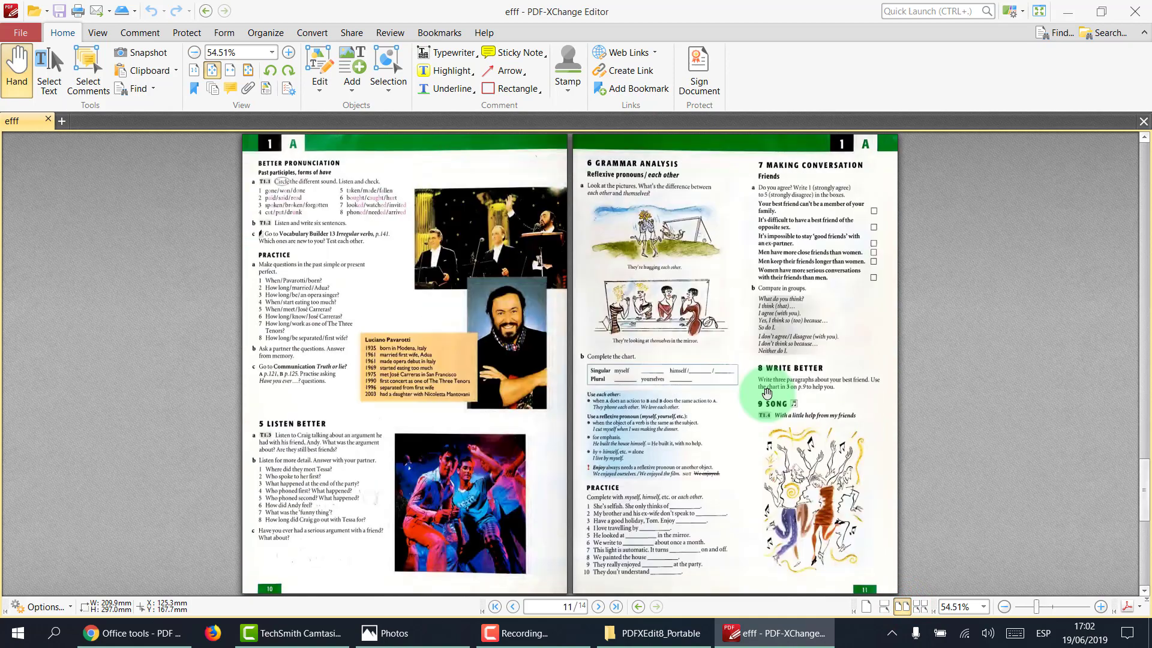
- Look through the efff.pdf spreads back and forth between the contents pages and page 13, ending at the cover
scroll(767, 393, up, 6)
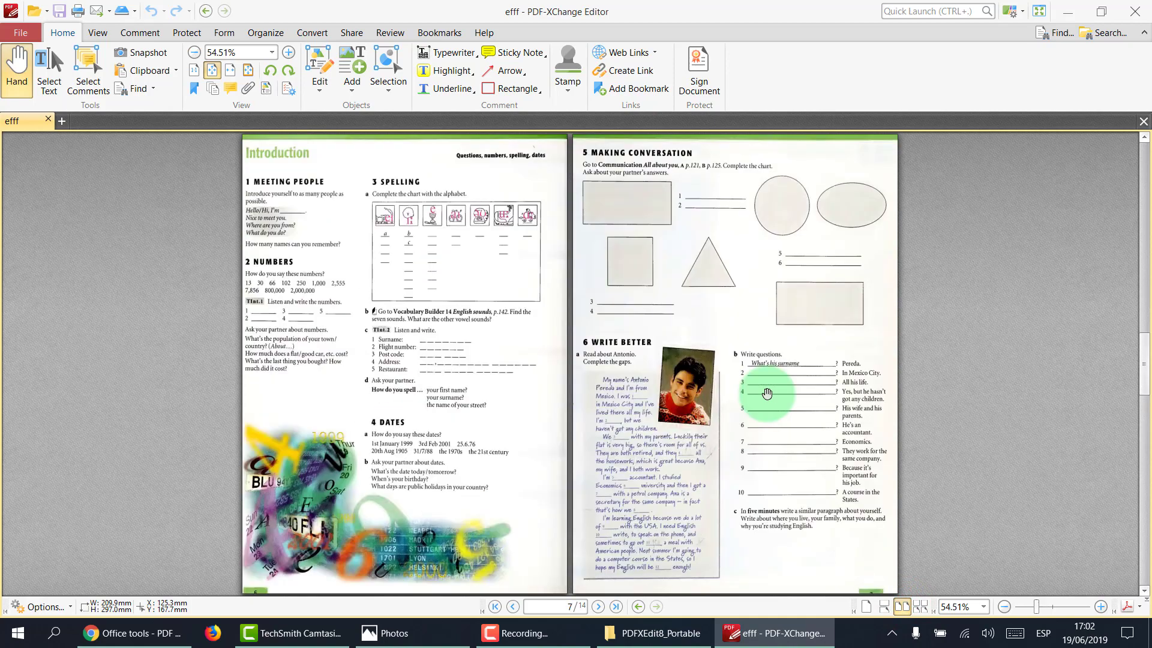
scroll(767, 393, up, 6)
scroll(767, 392, down, 4)
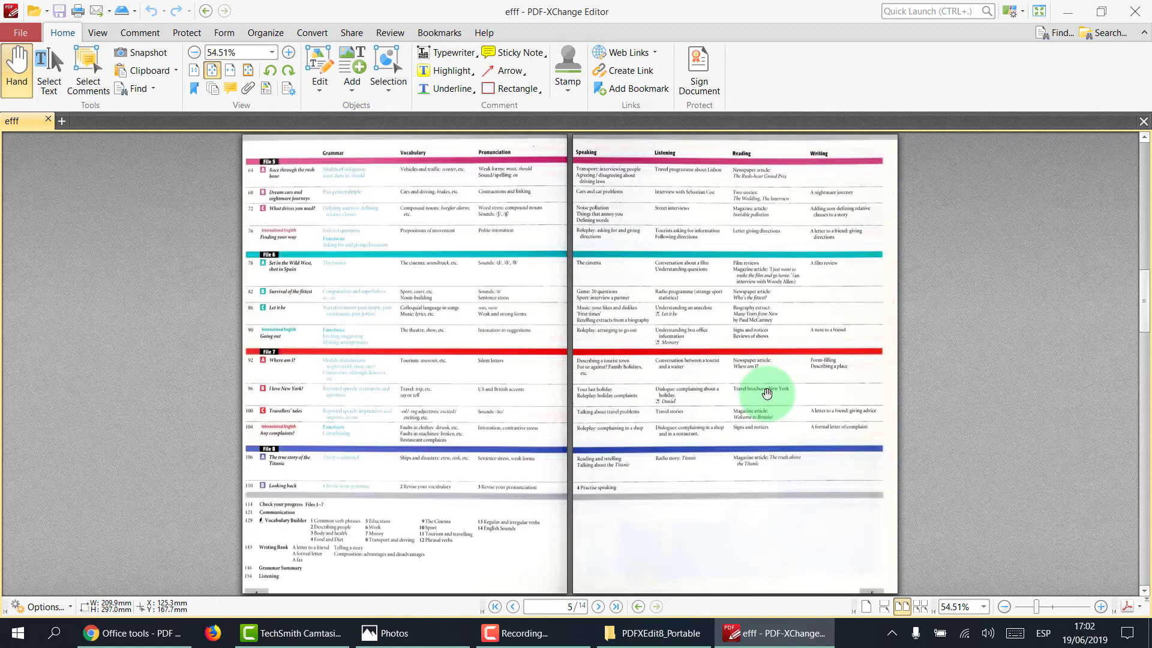
scroll(767, 393, up, 3)
scroll(766, 393, down, 8)
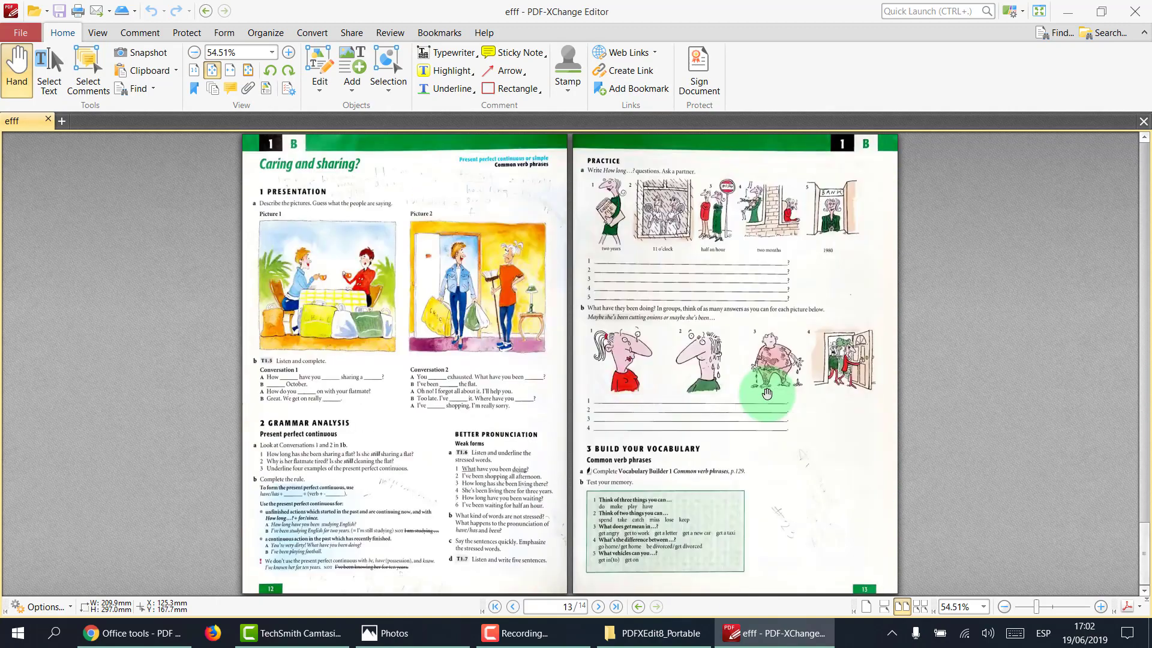
scroll(767, 393, up, 8)
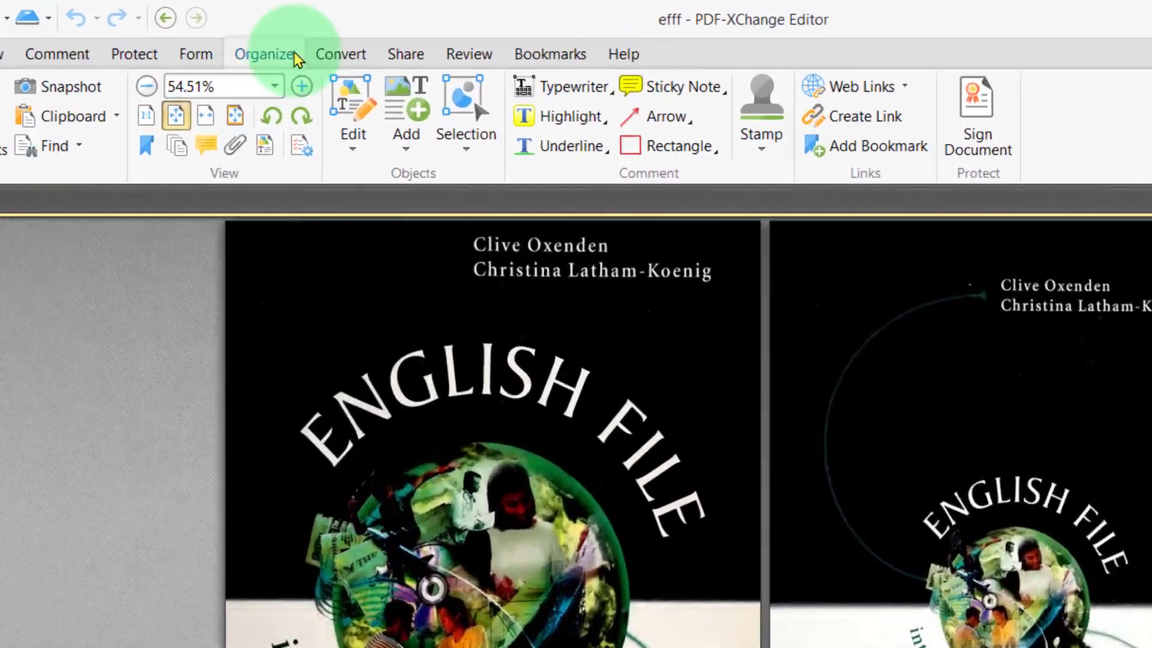
- OCR all pages of efff.pdf in English at Medium accuracy as a searchable image in a new document
click(334, 53)
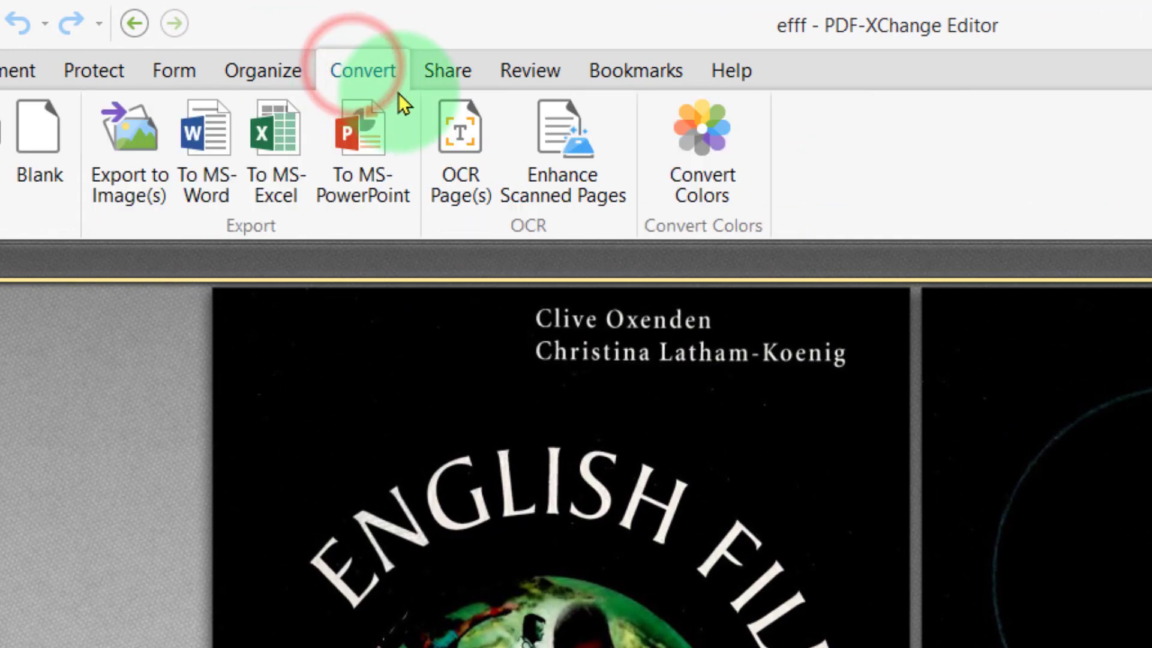
click(469, 154)
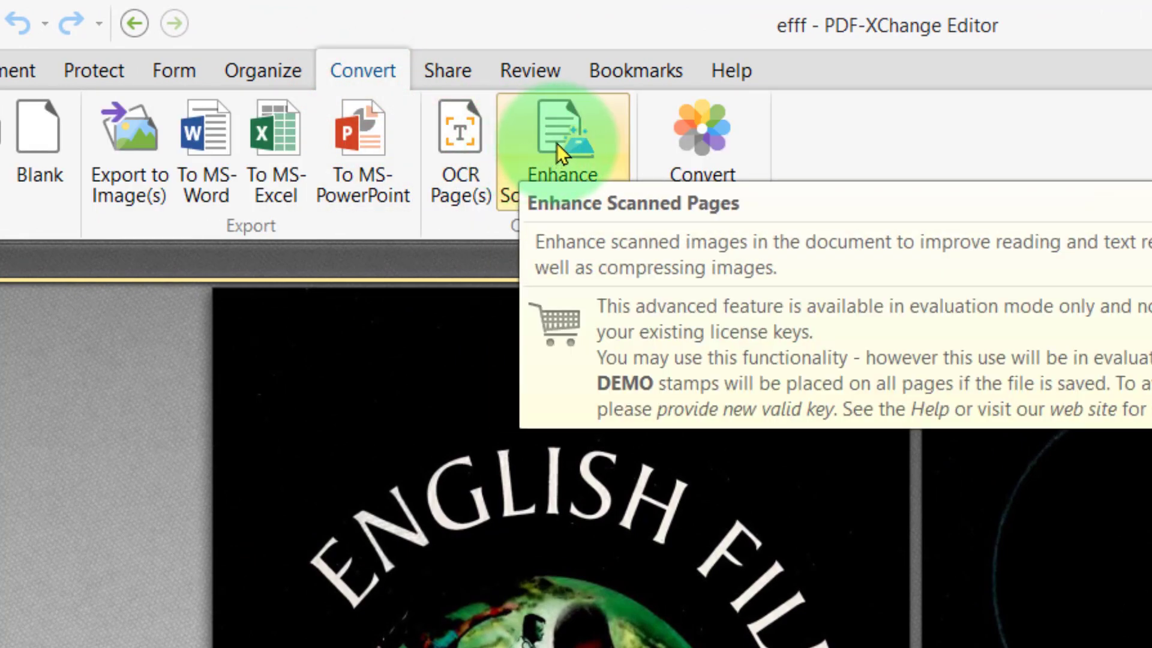
click(559, 151)
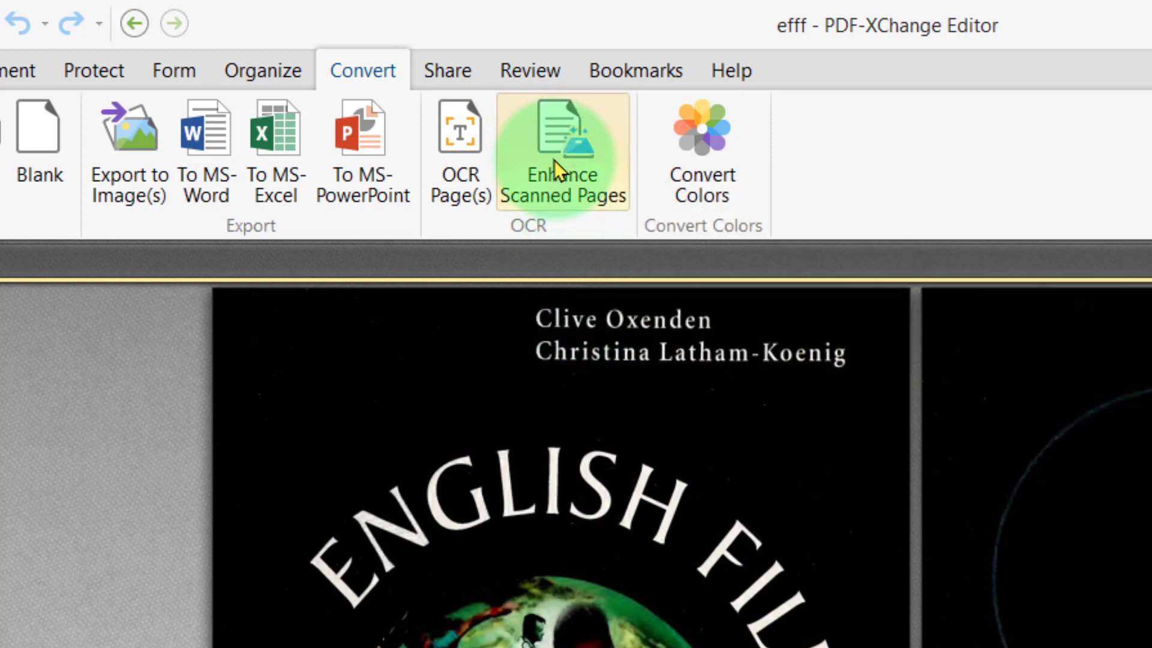
click(456, 145)
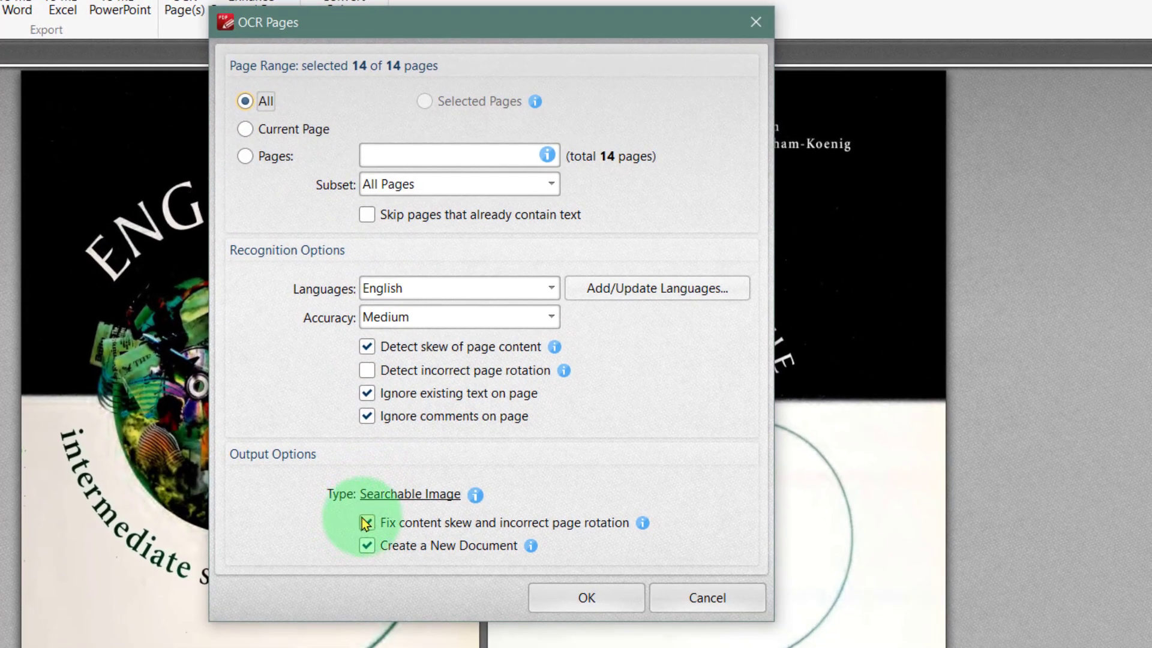
click(574, 597)
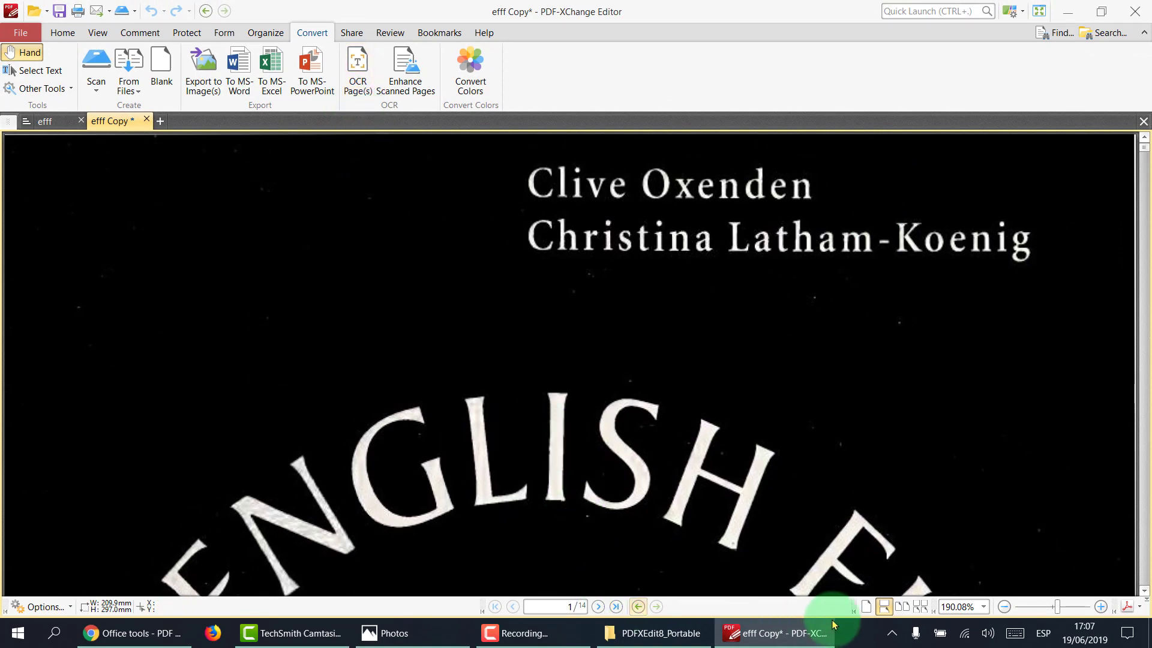
- Highlight the words "Communication All about you" under "5 Making Conversation" on page 8 of efff Copy
scroll(666, 337, down, 5)
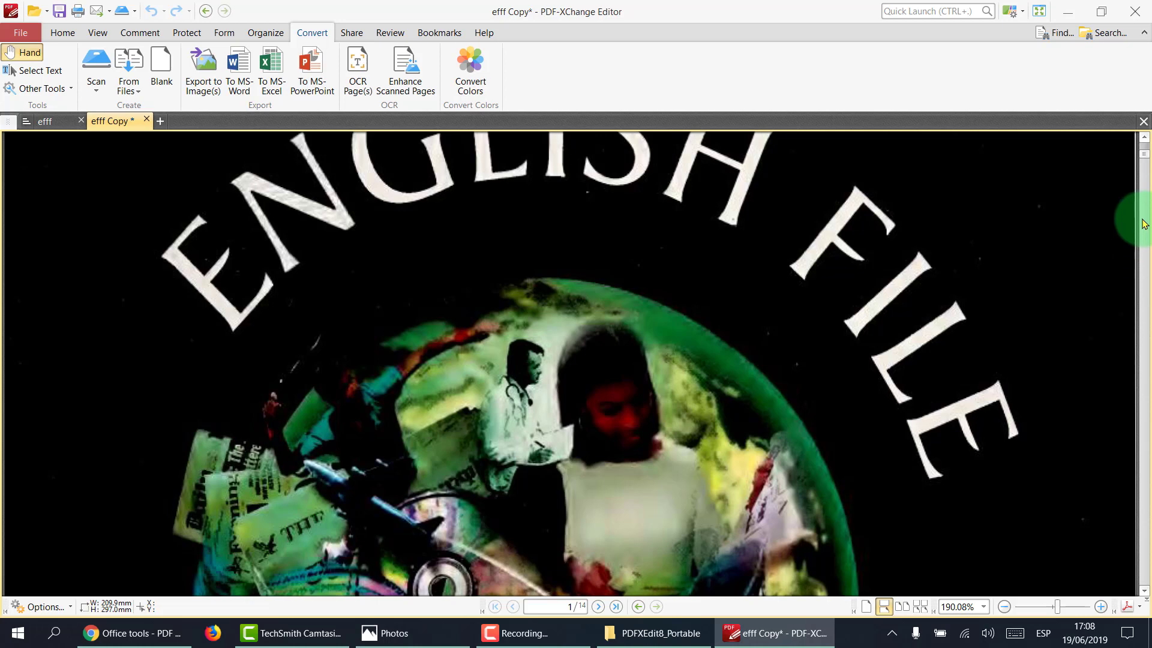
drag(1144, 224, 1145, 412)
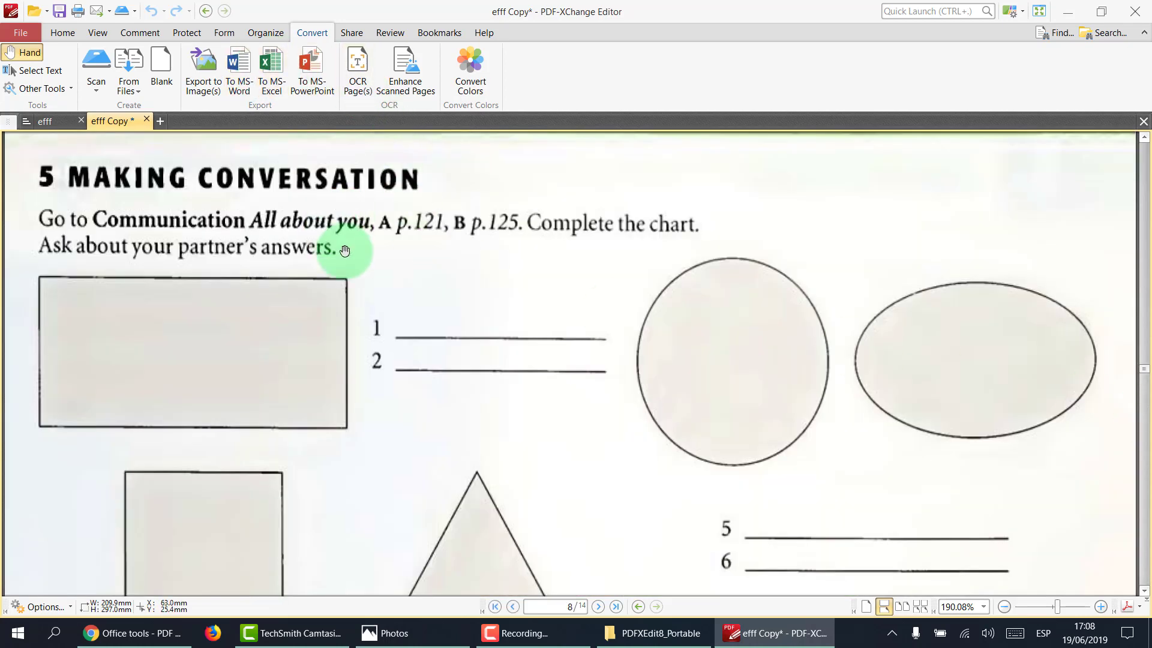
ctrl+scroll(345, 250, down, 3)
ctrl+scroll(345, 250, up, 2)
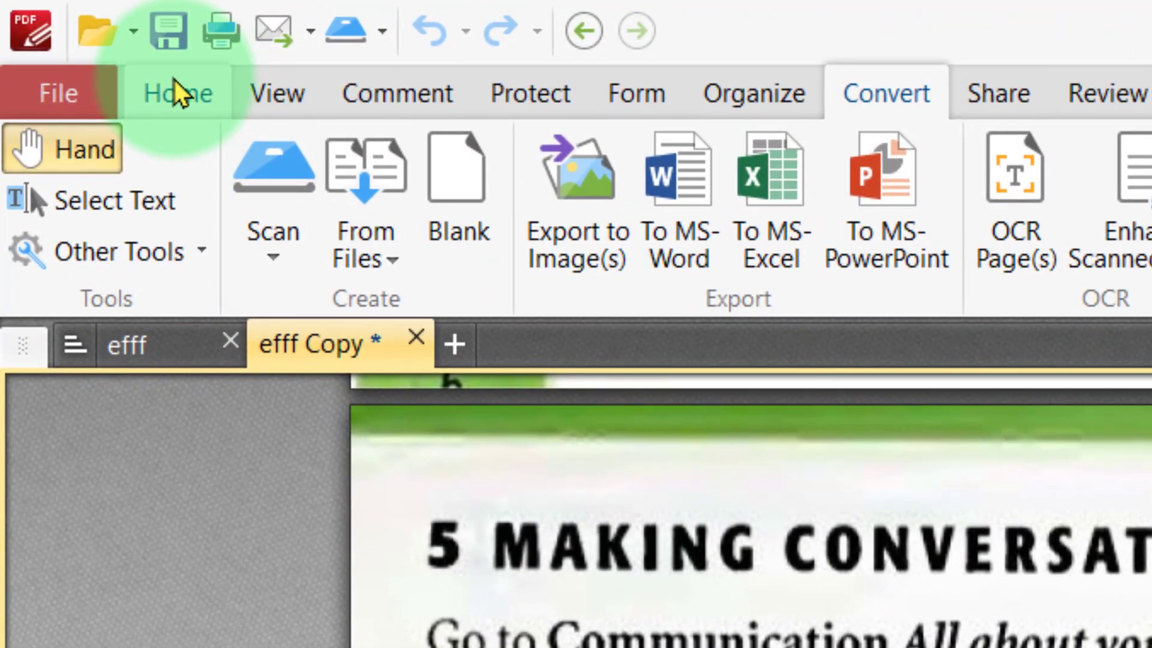
click(87, 197)
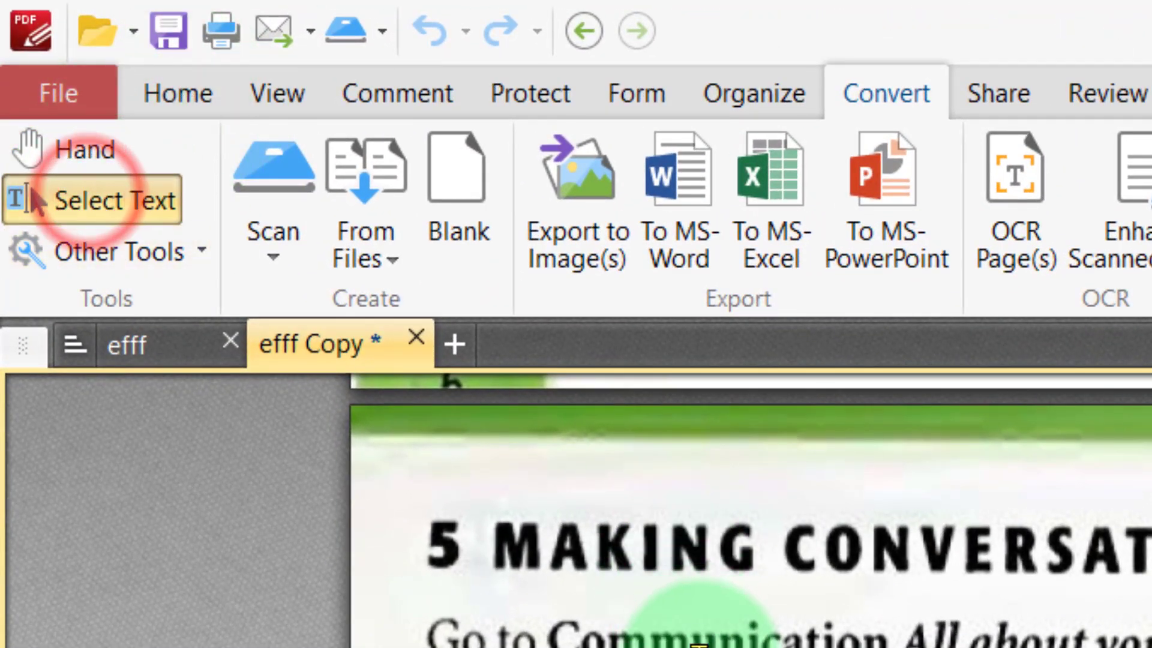
drag(549, 636, 1144, 615)
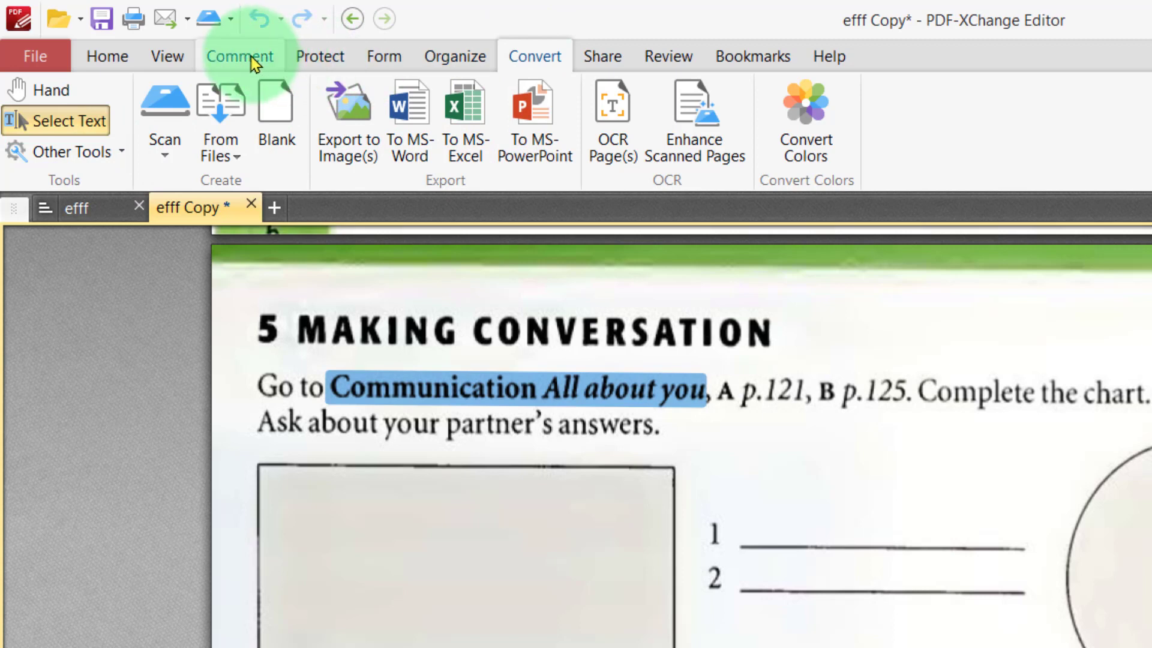
click(233, 54)
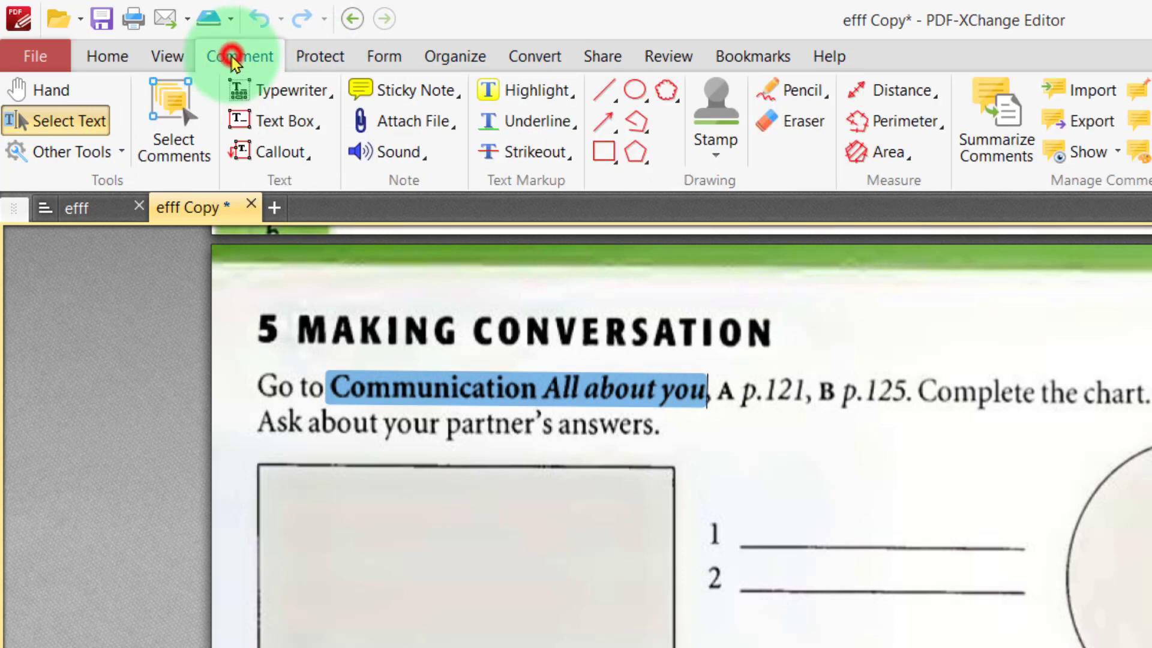
click(509, 91)
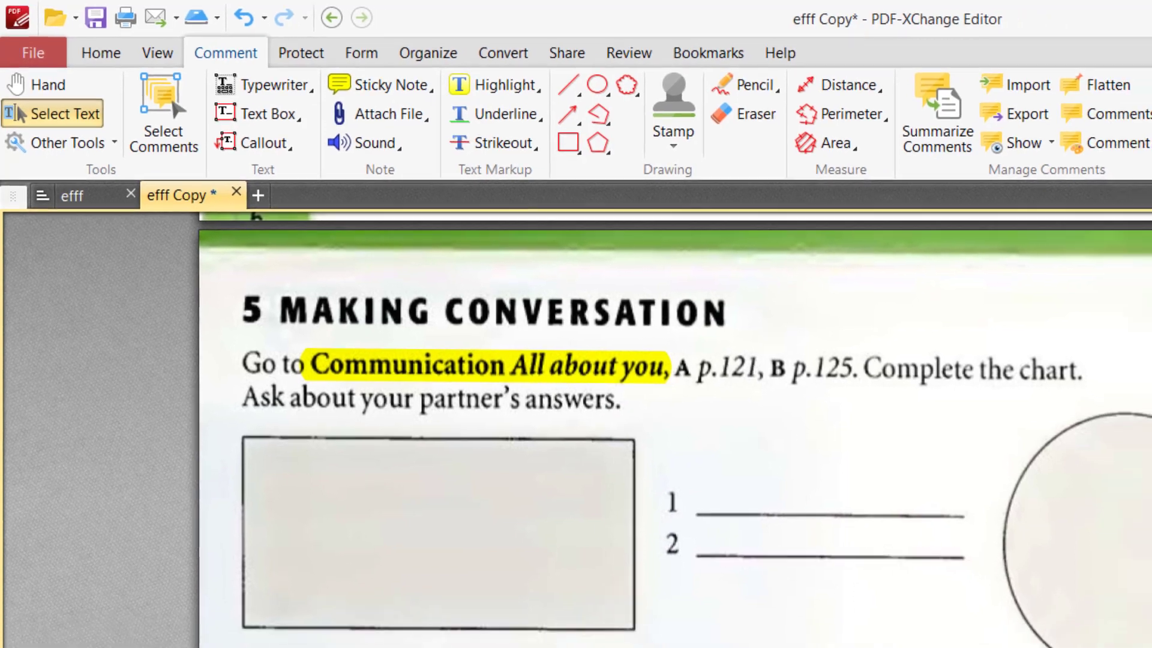
- Switch the editor from the ribbon interface to the classic toolbars
click(1086, 10)
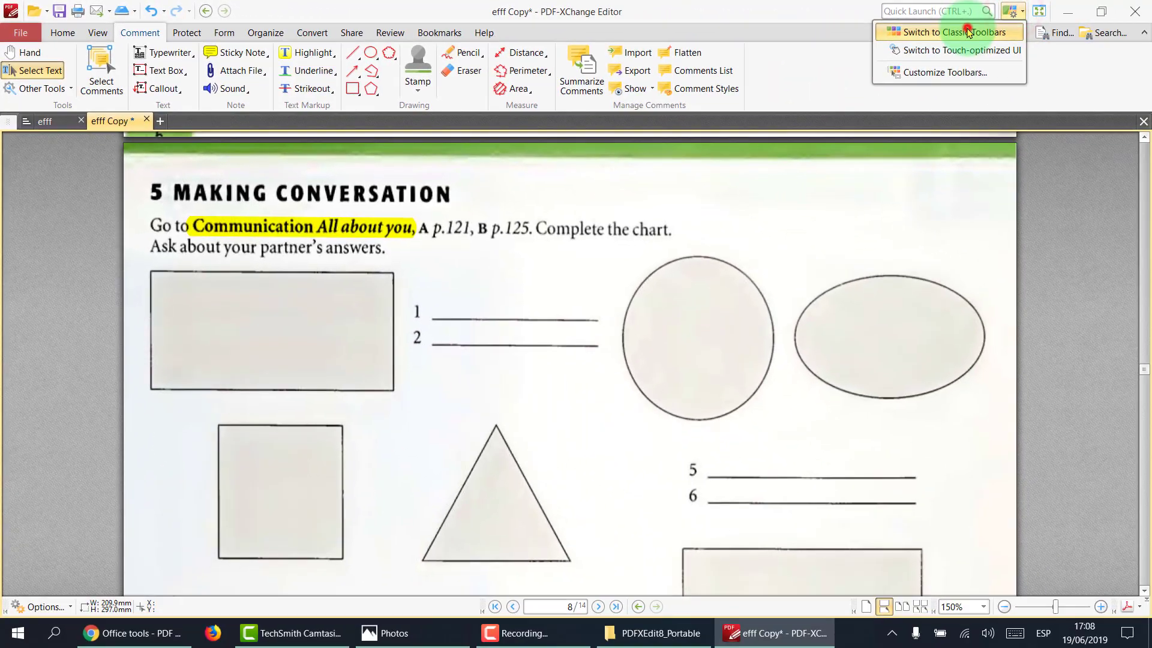
click(966, 27)
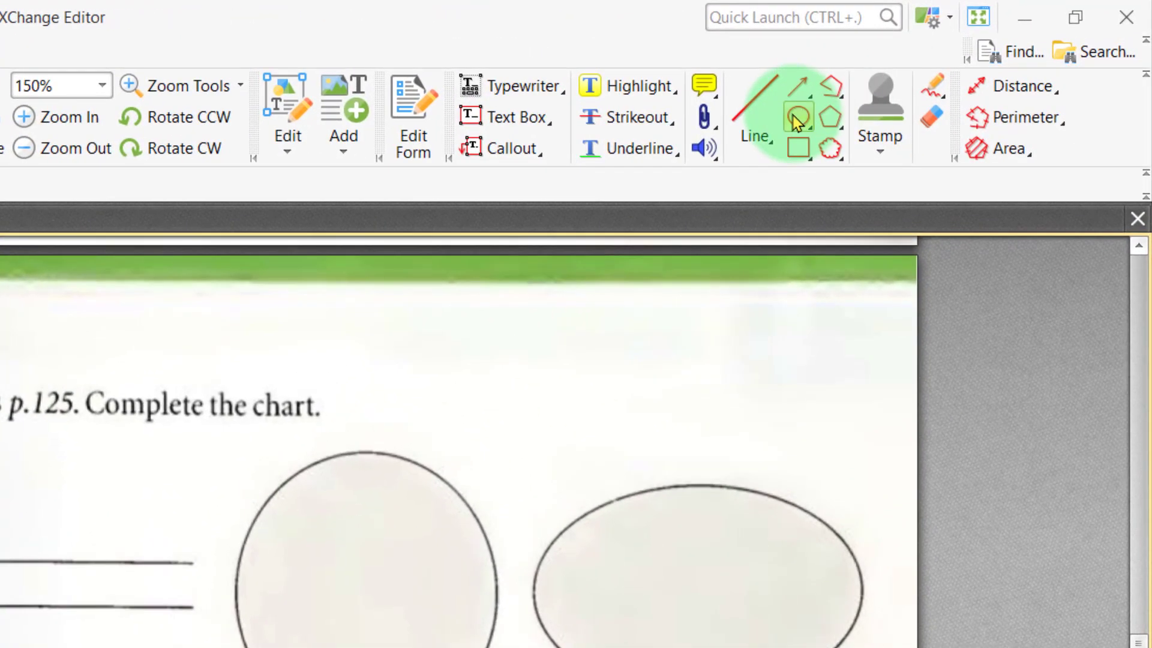
click(925, 65)
- Draw a red arrow toward page 8's large circle, a red circle over the oval's upper edge and a freehand pencil scribble on the large circle
click(798, 87)
drag(623, 331, 487, 453)
click(798, 117)
drag(666, 394, 783, 503)
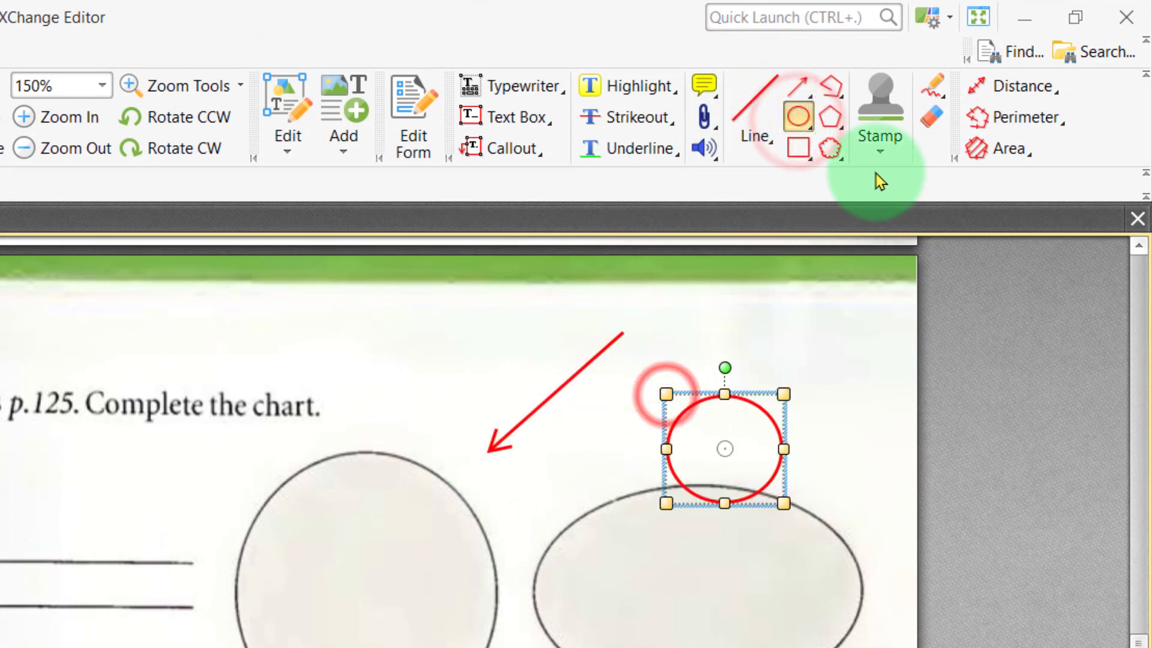
click(931, 90)
mouse_move(294, 430)
mouse_down()
mouse_move(342, 473)
mouse_move(382, 428)
mouse_up()
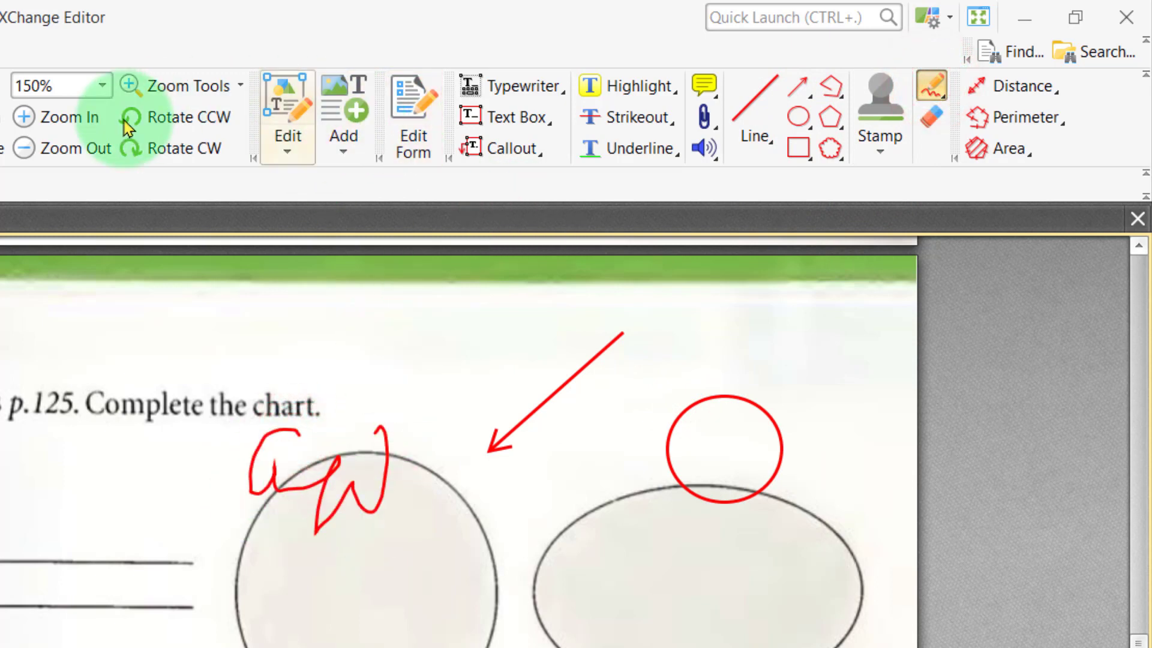
- Copy the "A p.121, B p.125. Complete the chart." area as a snapshot, paste it and move it over the large rectangle's lower edge
click(336, 90)
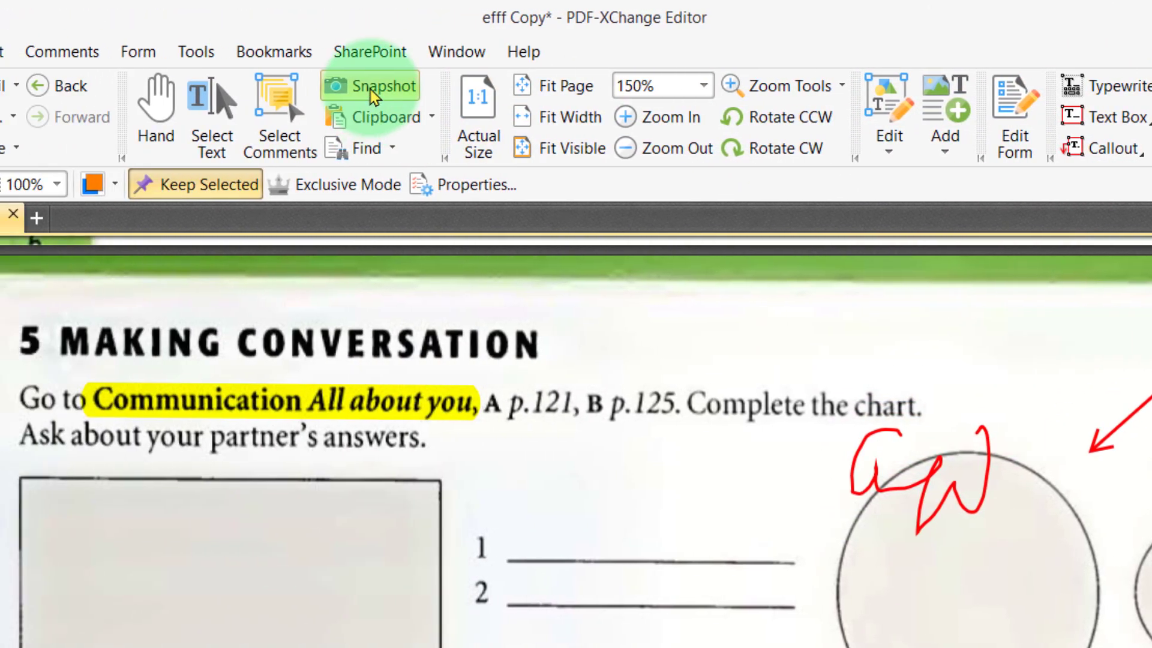
click(379, 87)
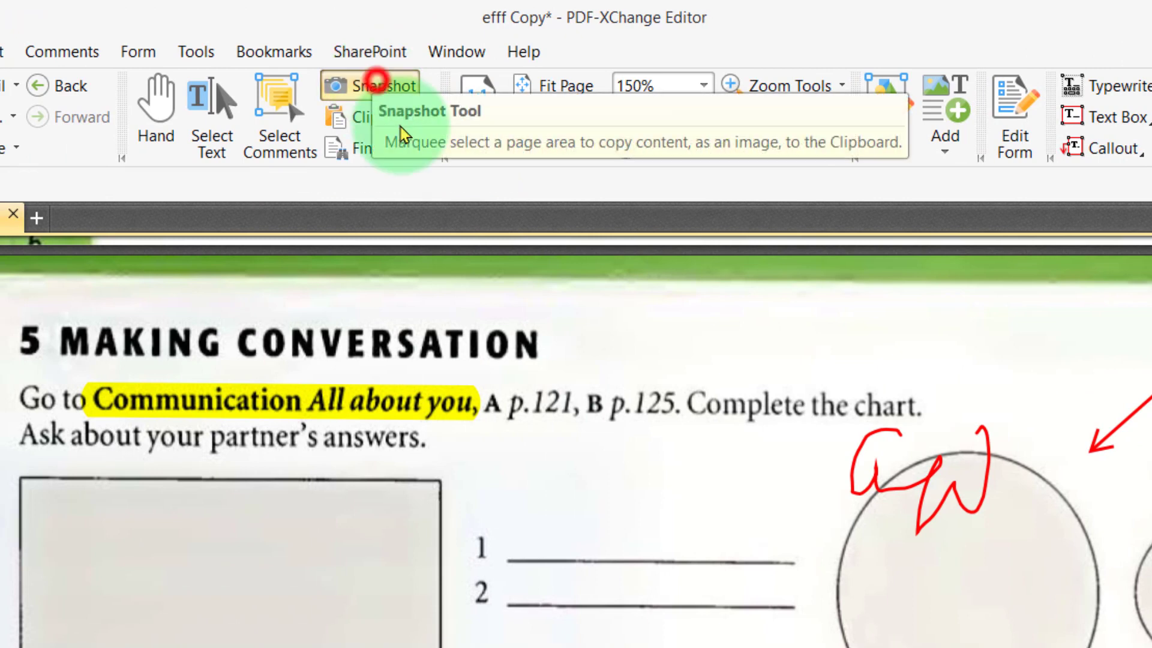
drag(491, 356, 948, 466)
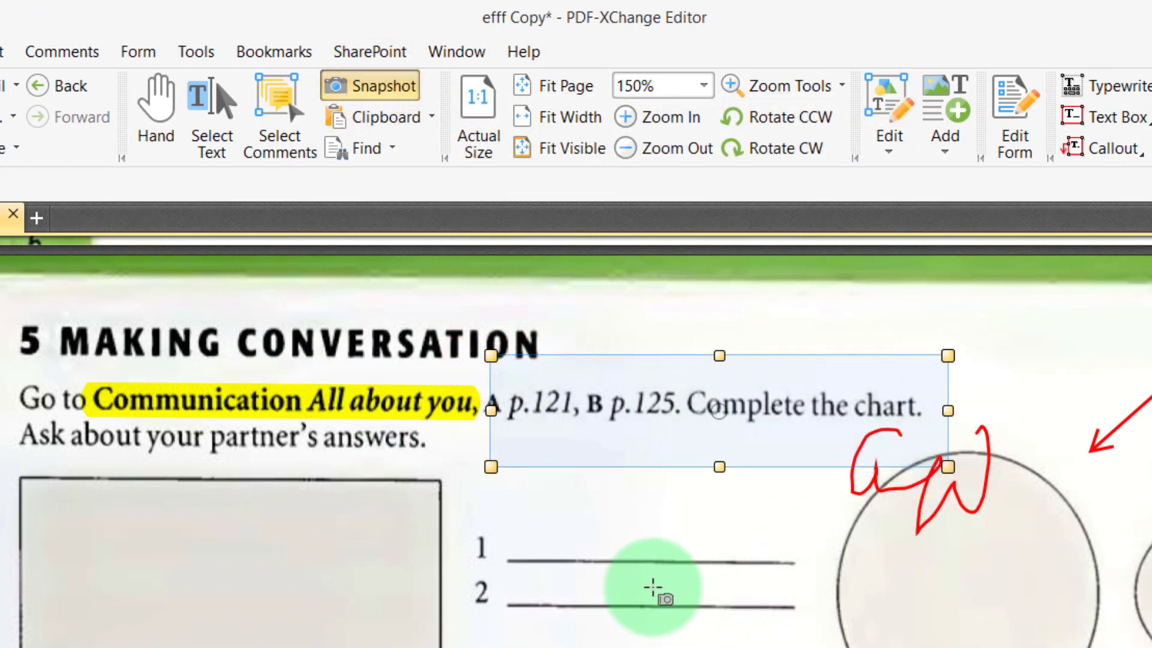
key(ctrl+v)
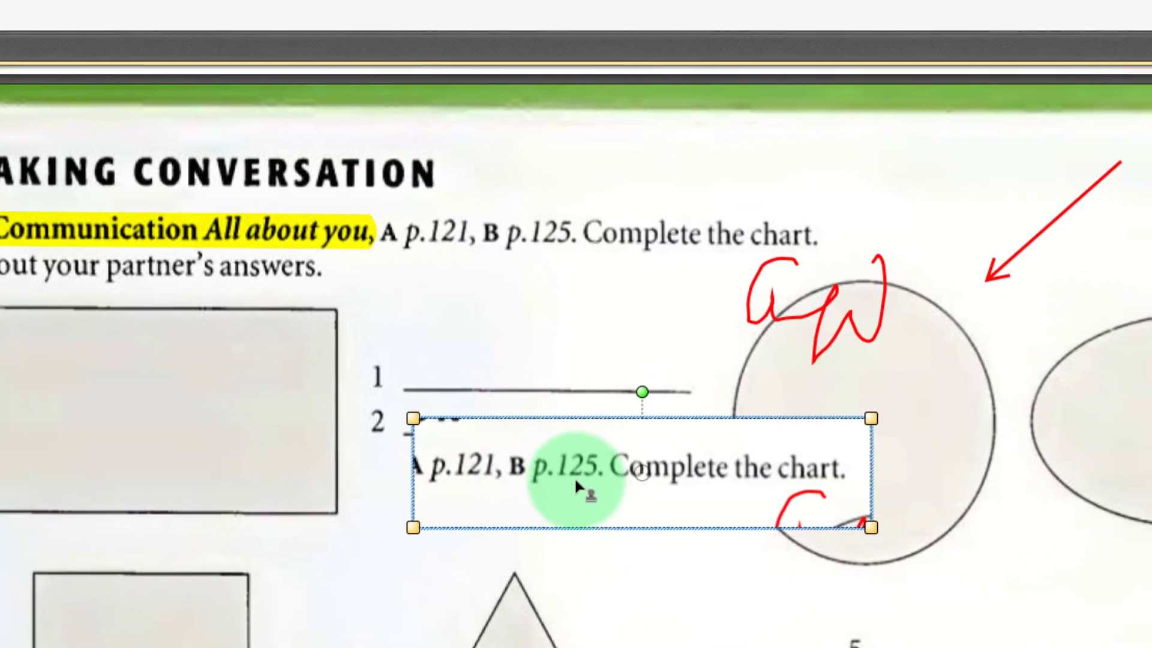
drag(636, 460, 820, 580)
drag(918, 572, 297, 543)
- Snapshot the blank answer lines 1 and 2, paste the copy and align it with the originals to extend them over the large circle
drag(419, 368, 707, 443)
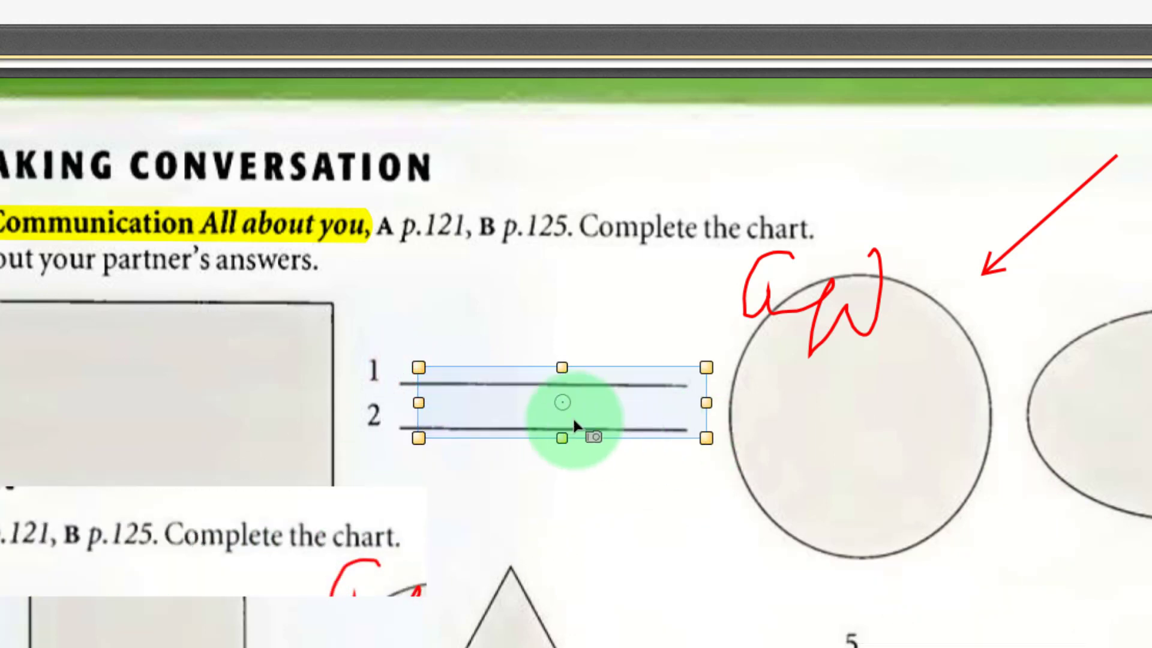
key(ctrl+v)
drag(607, 465, 775, 402)
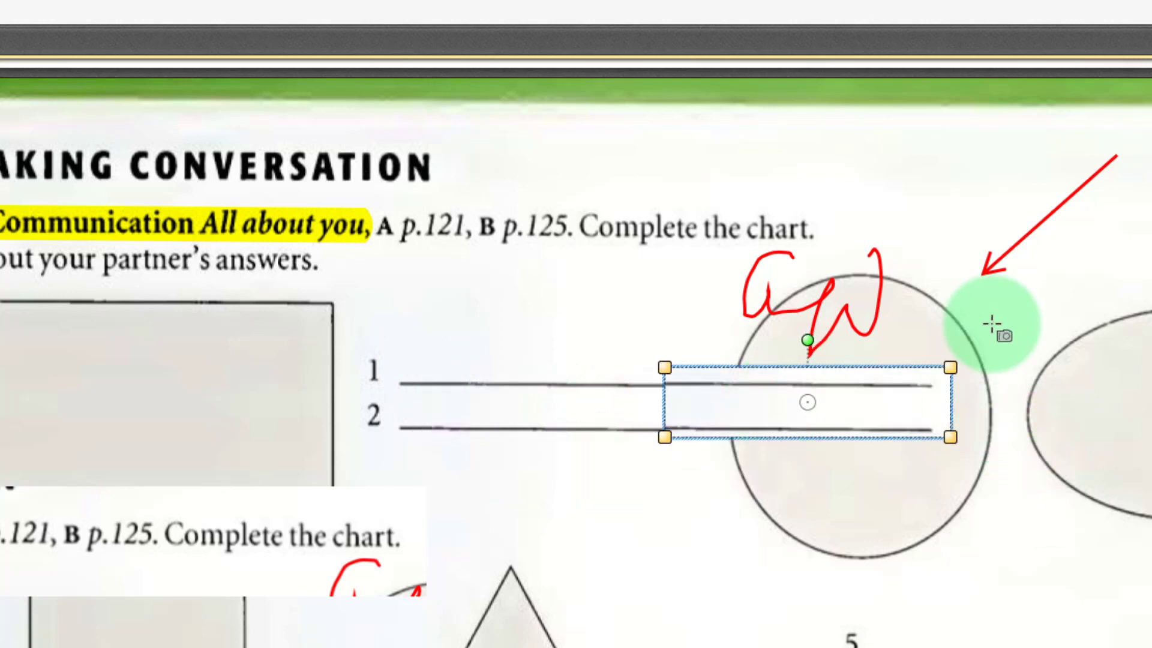
click(599, 532)
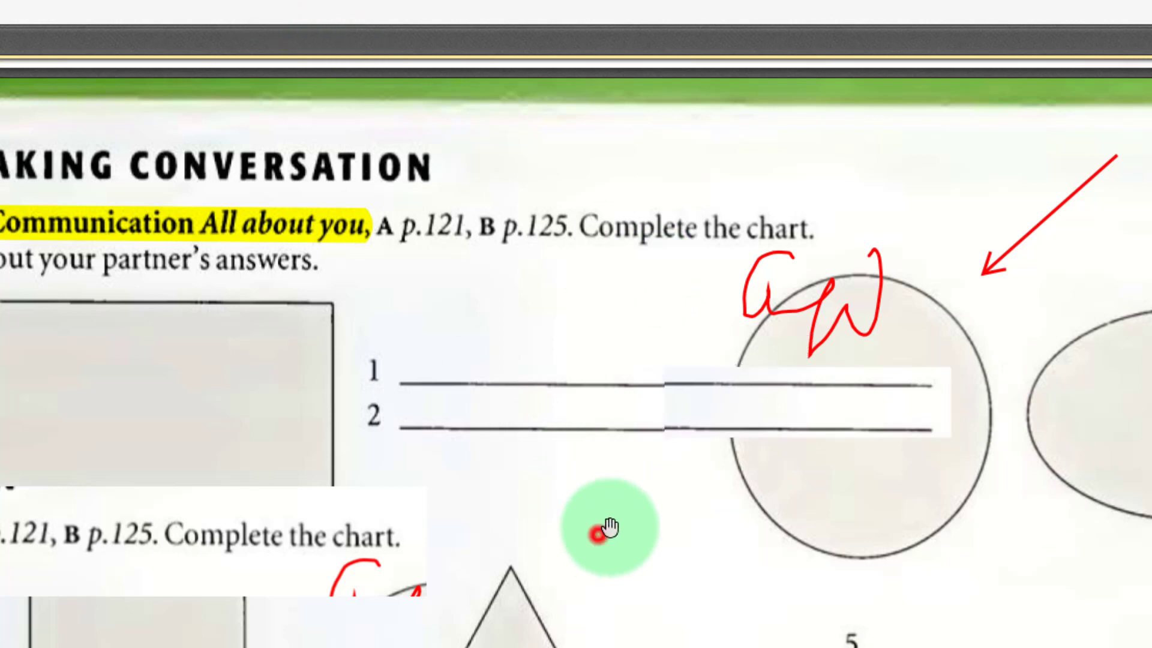
click(759, 392)
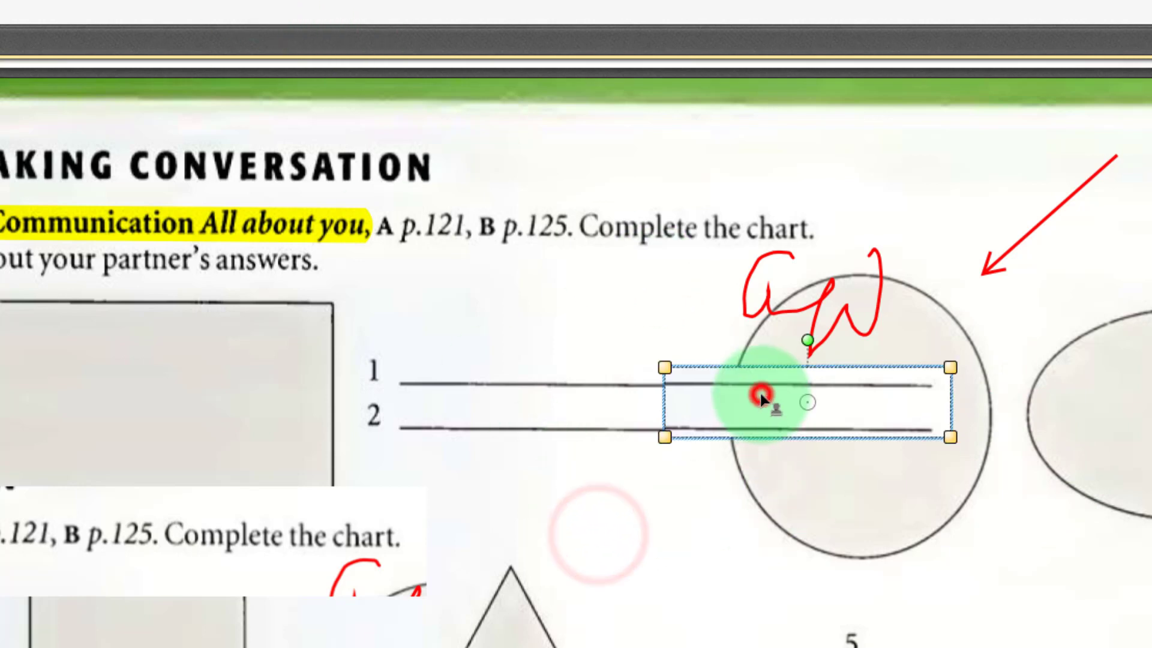
click(827, 506)
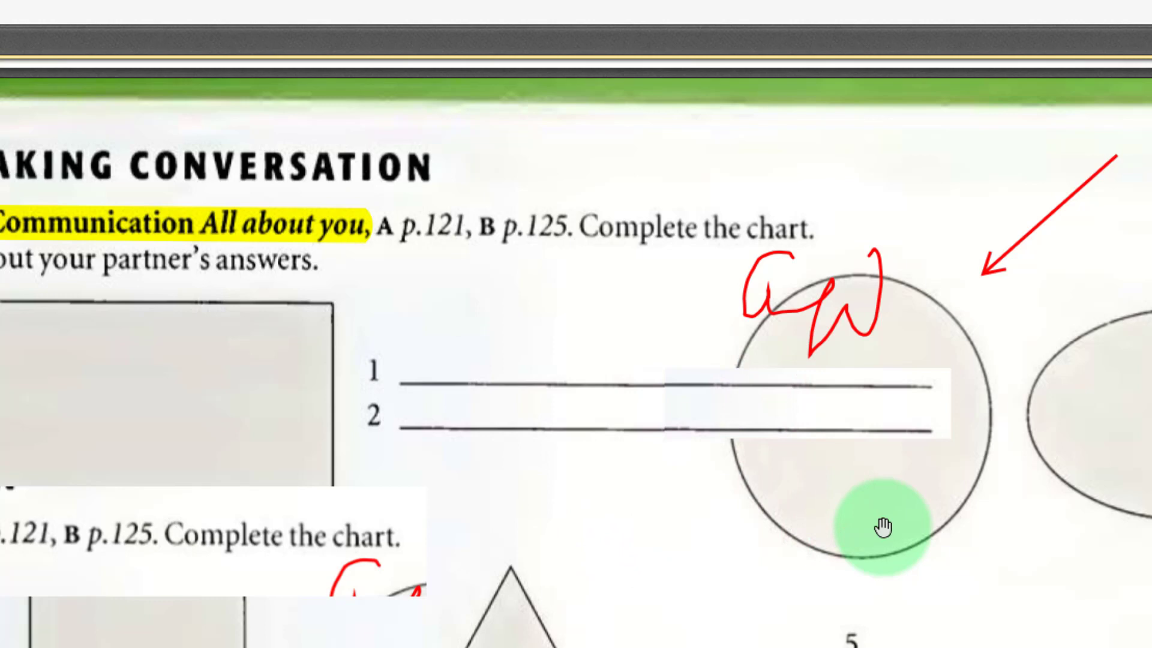
click(851, 411)
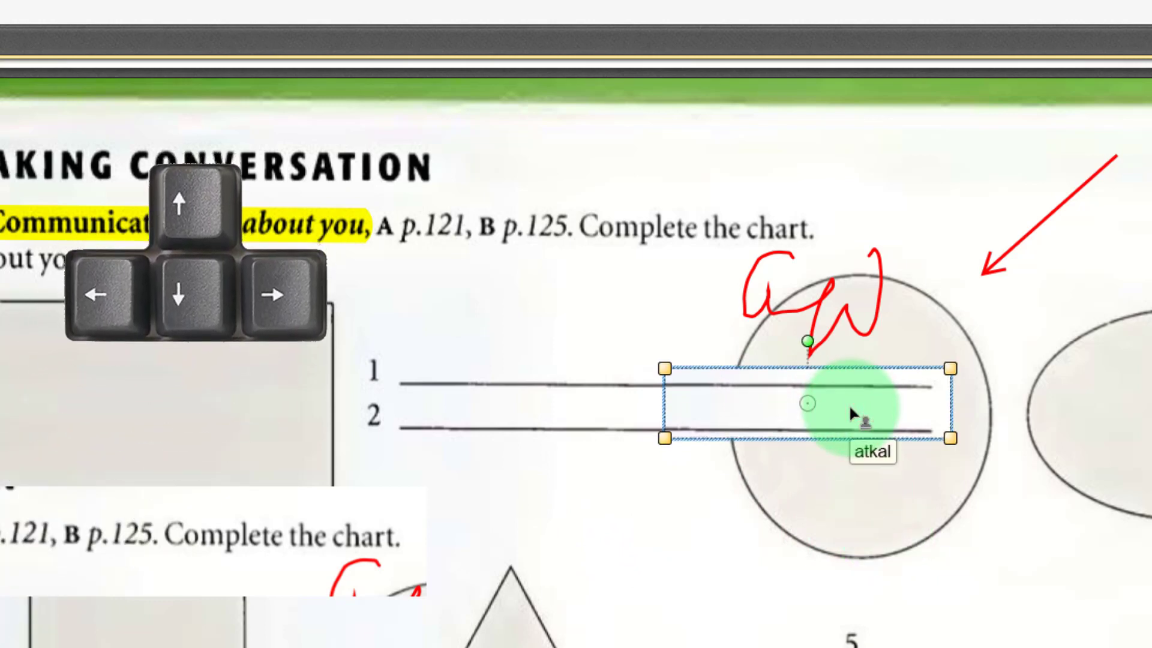
click(807, 498)
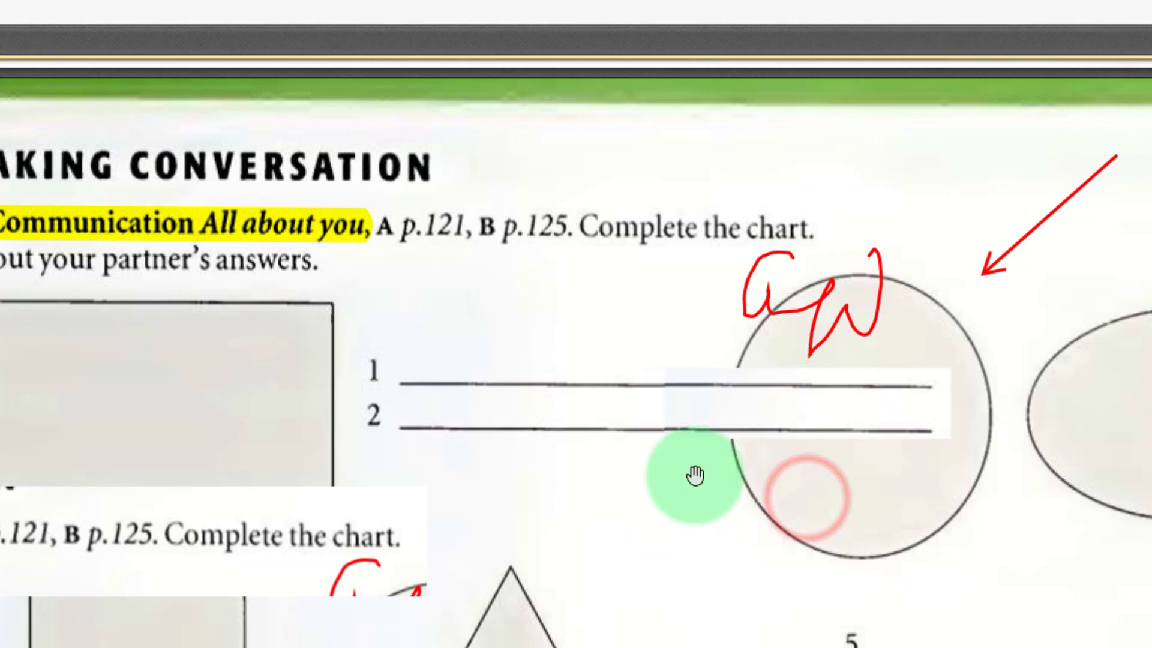
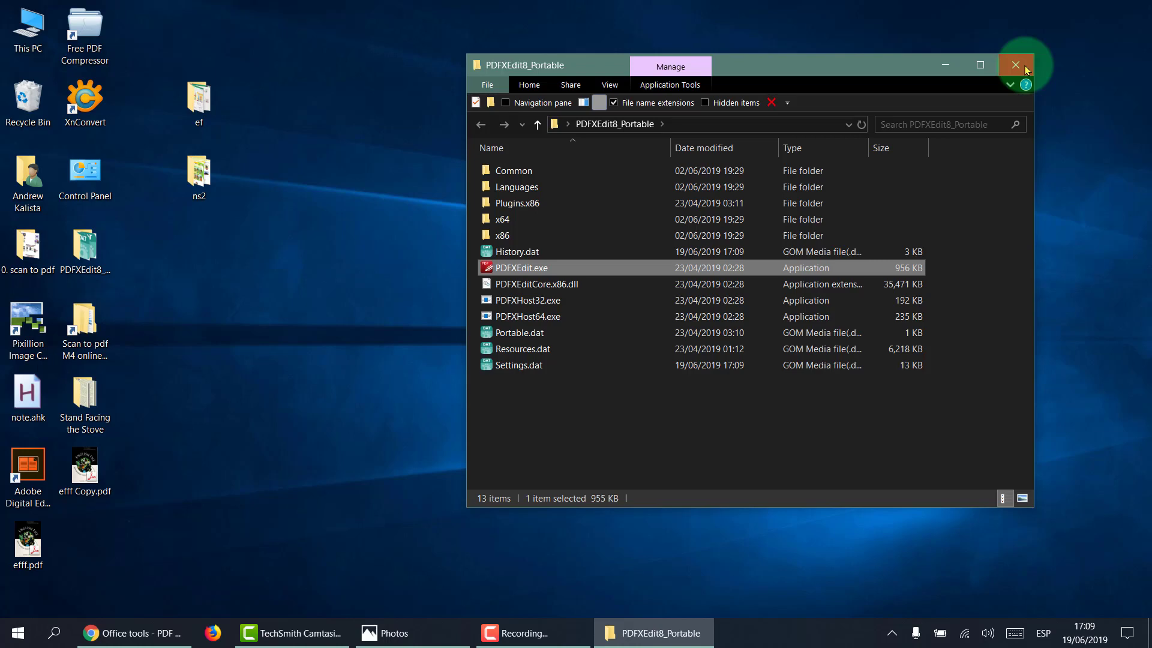
- Open the edit ns folder inside the desktop's ns2 folder and preview the Screenshot (295)_result.png page image
click(1024, 65)
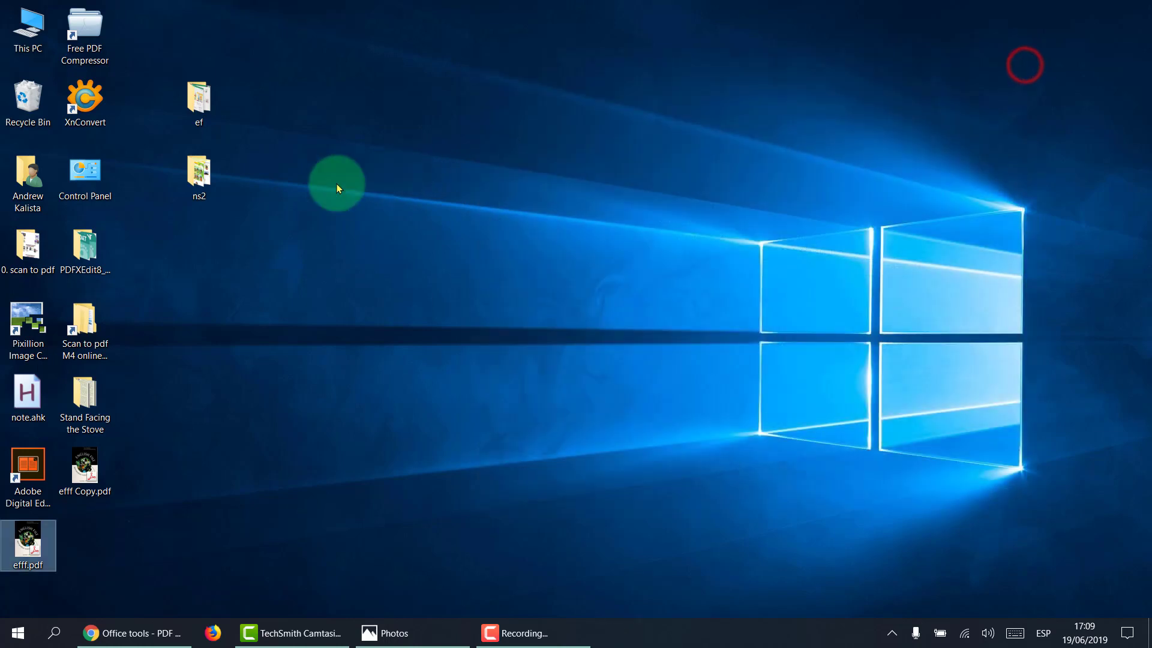
double_click(206, 187)
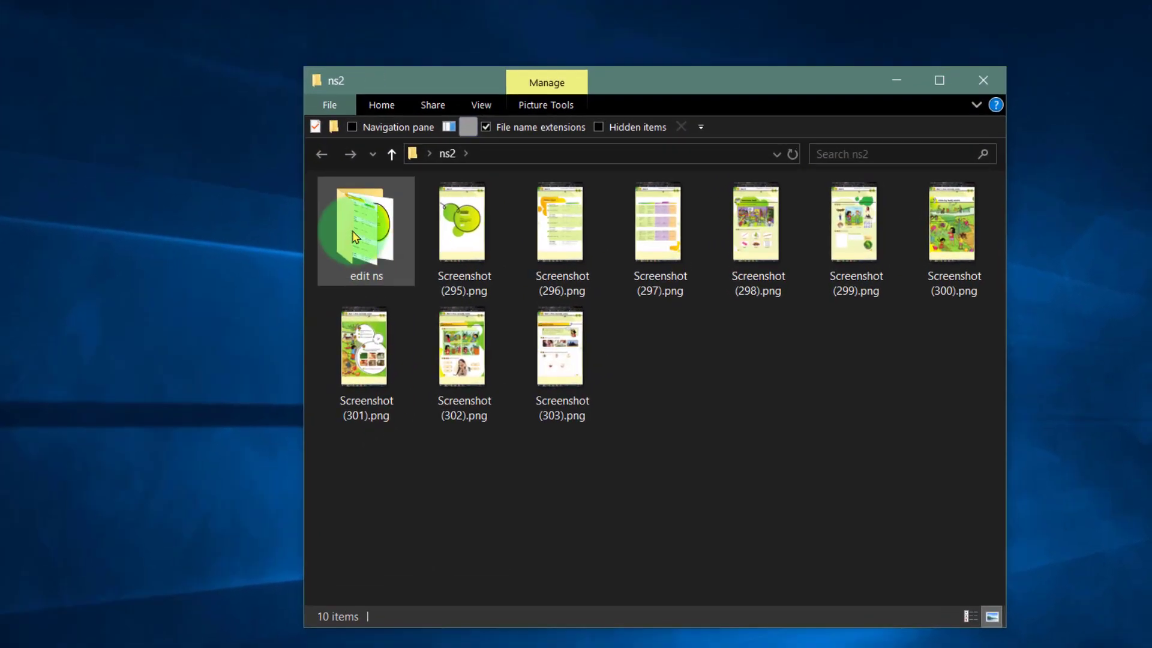
double_click(355, 237)
drag(213, 535, 765, 388)
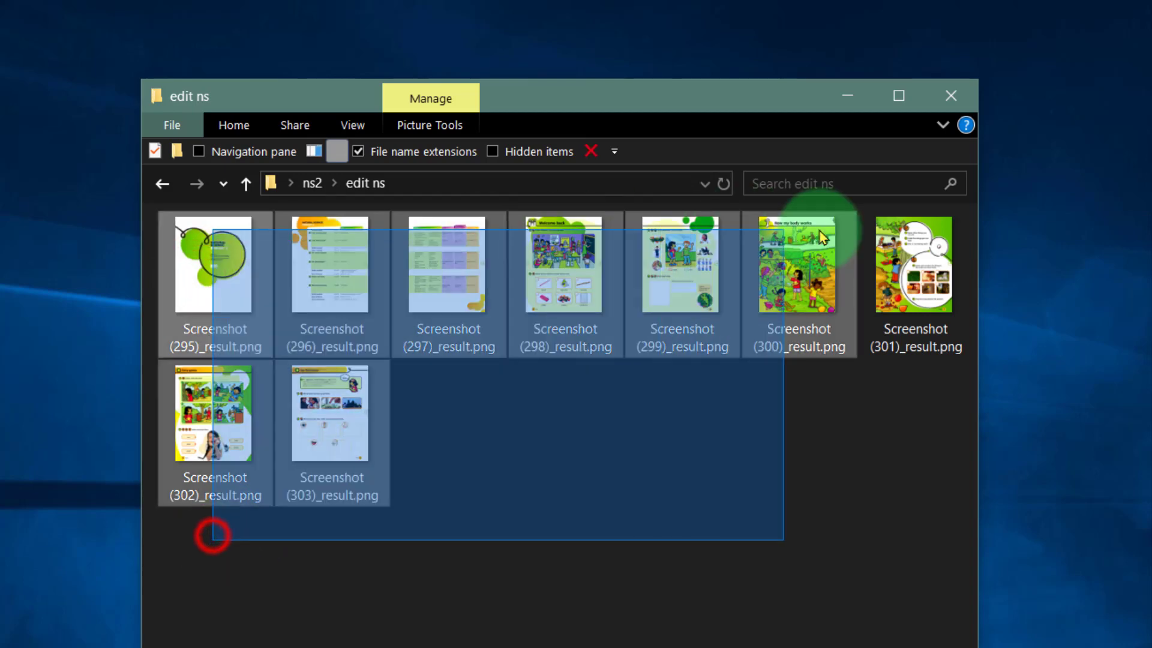
click(655, 463)
click(181, 281)
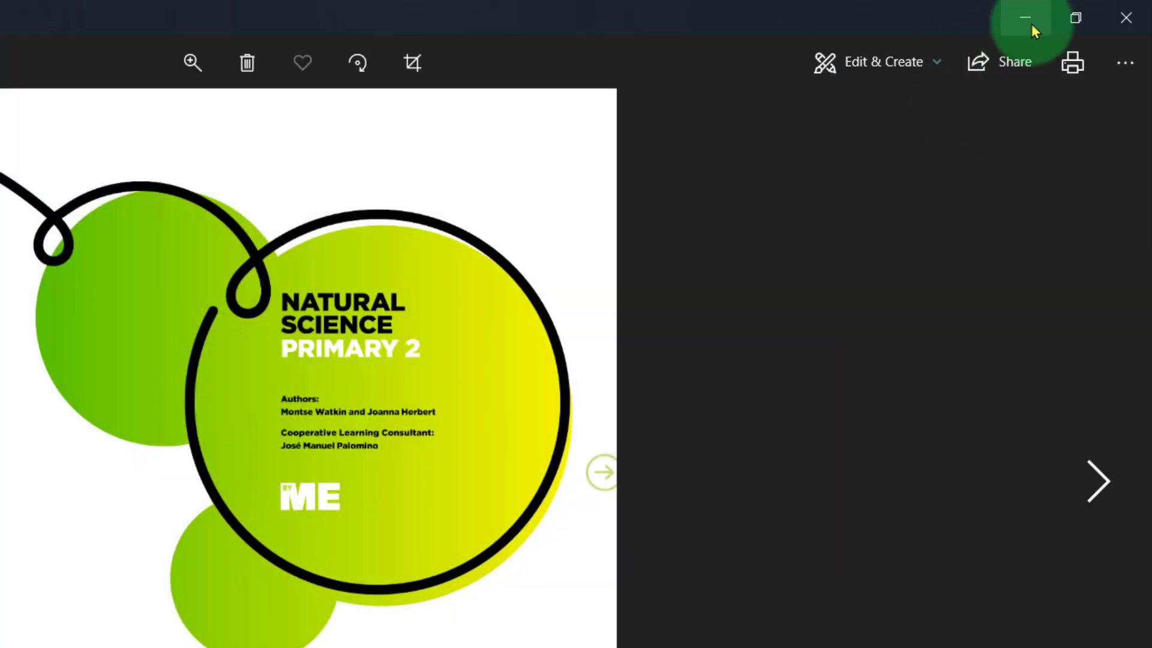
click(1123, 17)
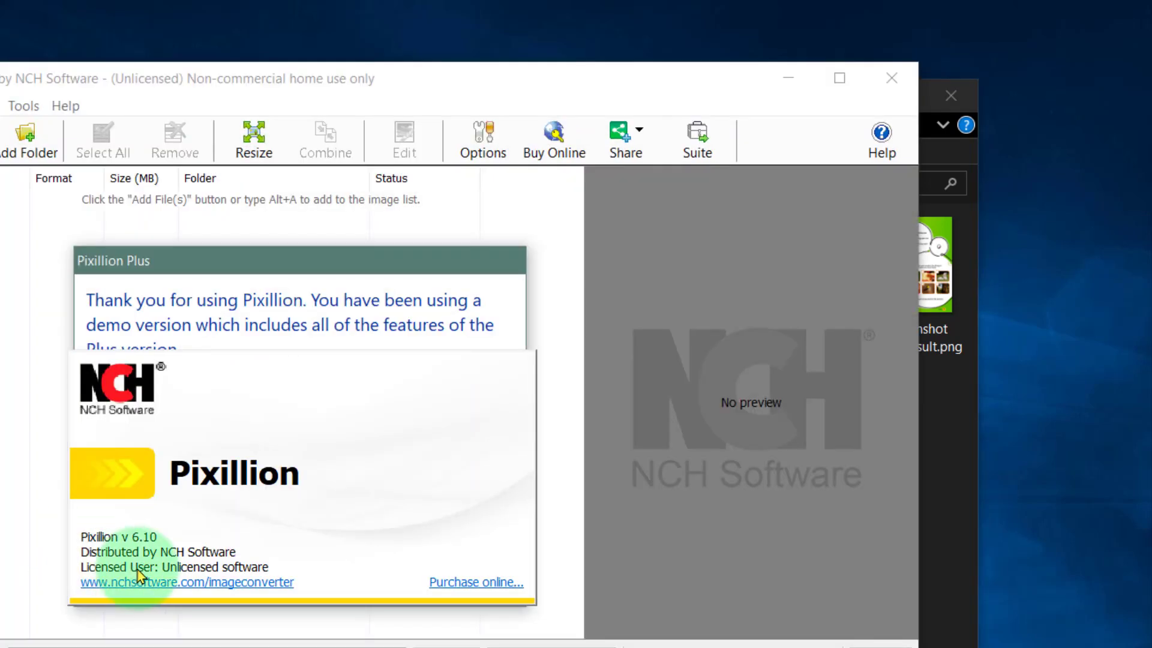
- Switch to Pixillion, continue with the demo version and add the Desktop\ns2\edit ns folder of page images
click(137, 569)
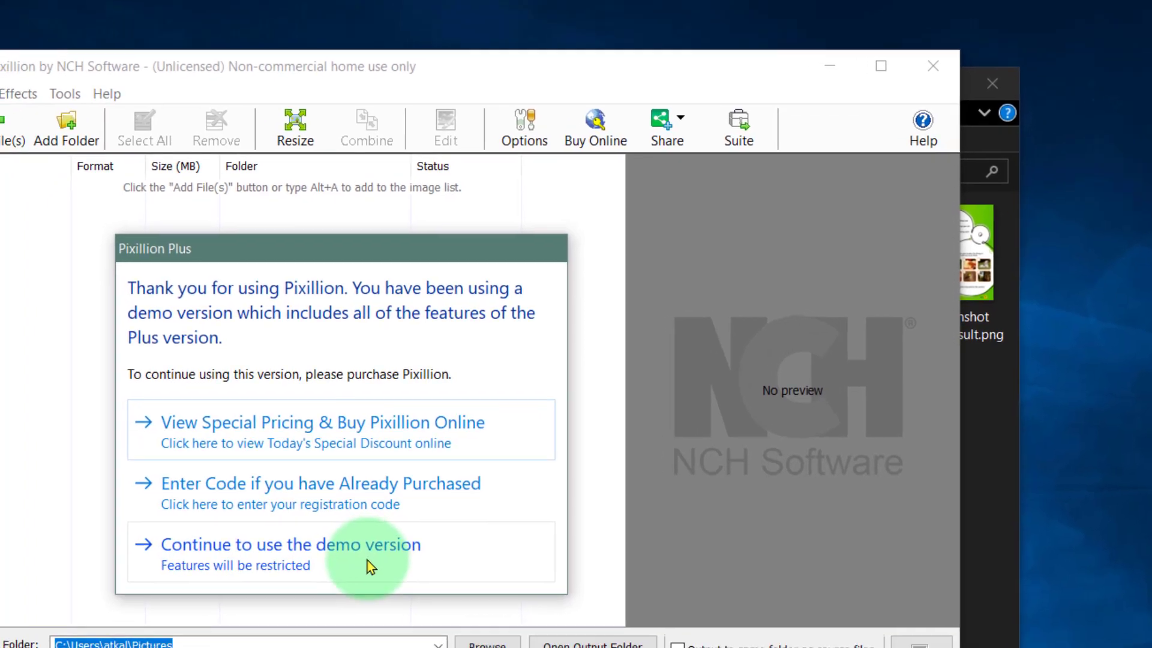
click(368, 560)
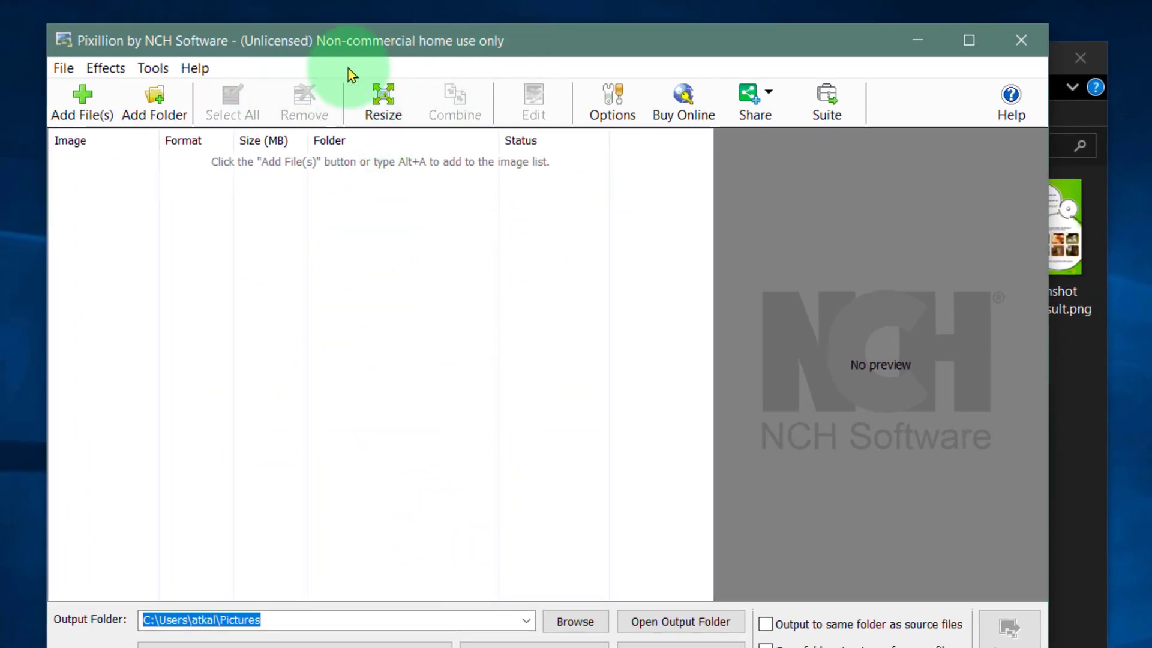
click(155, 105)
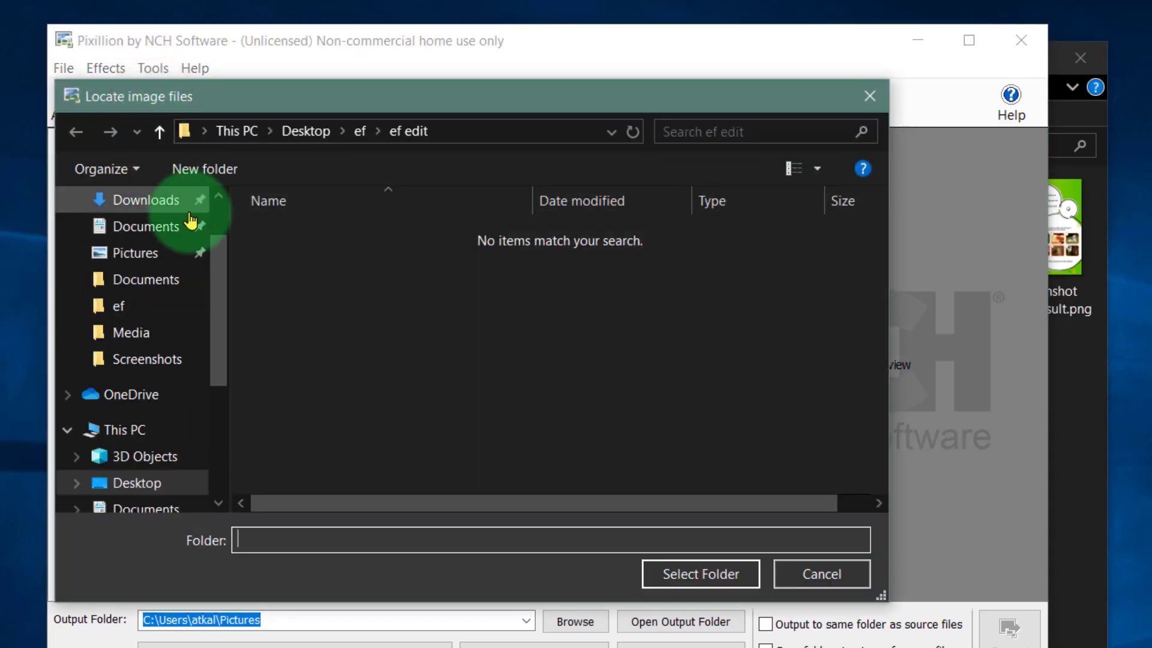
click(143, 485)
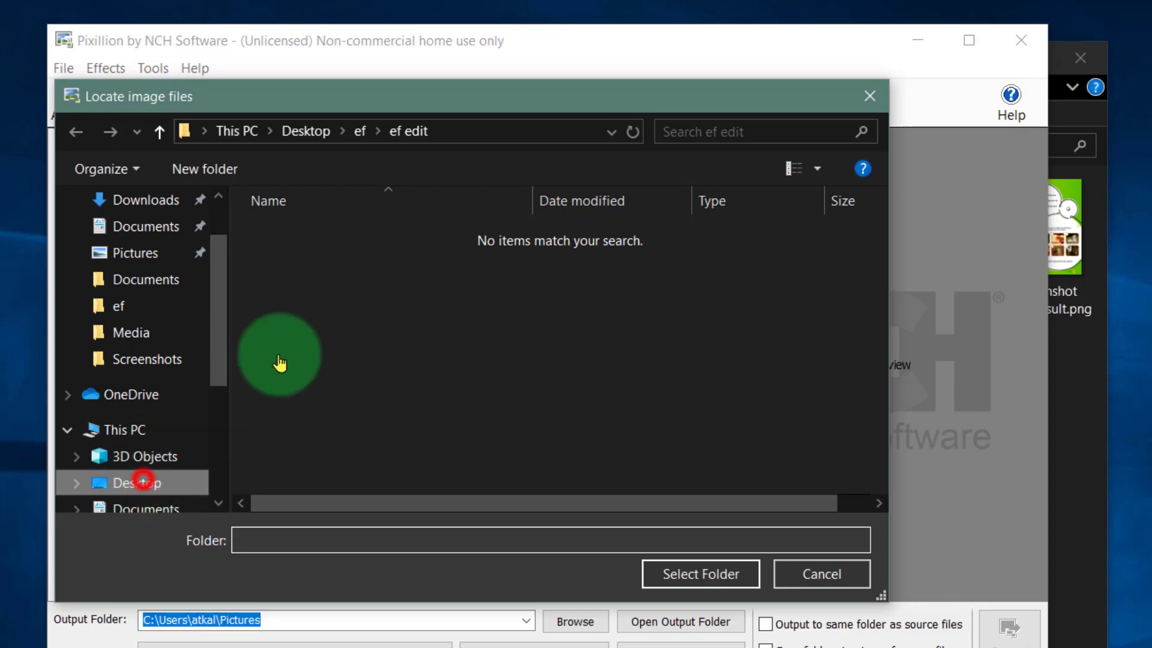
double_click(574, 264)
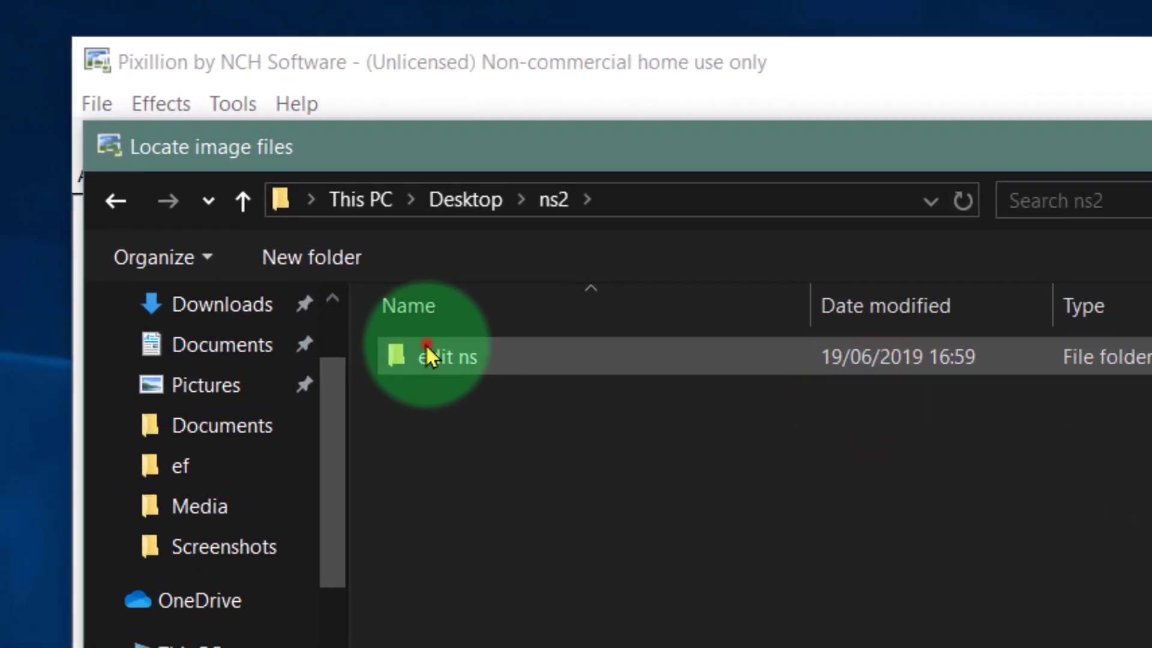
double_click(279, 231)
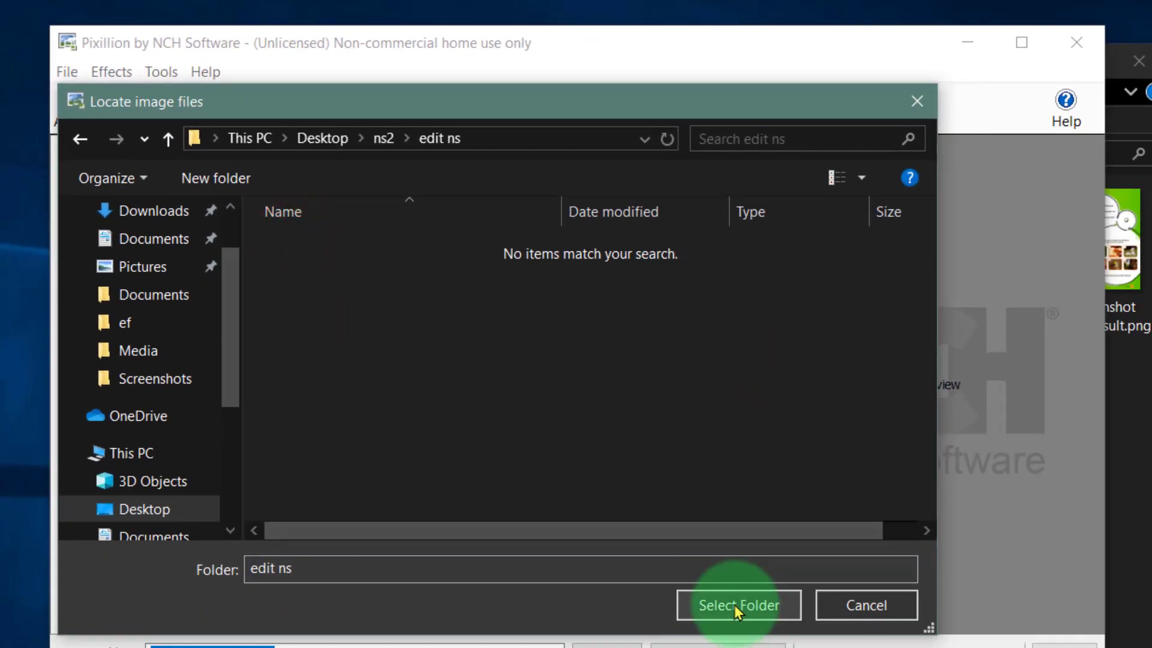
click(735, 606)
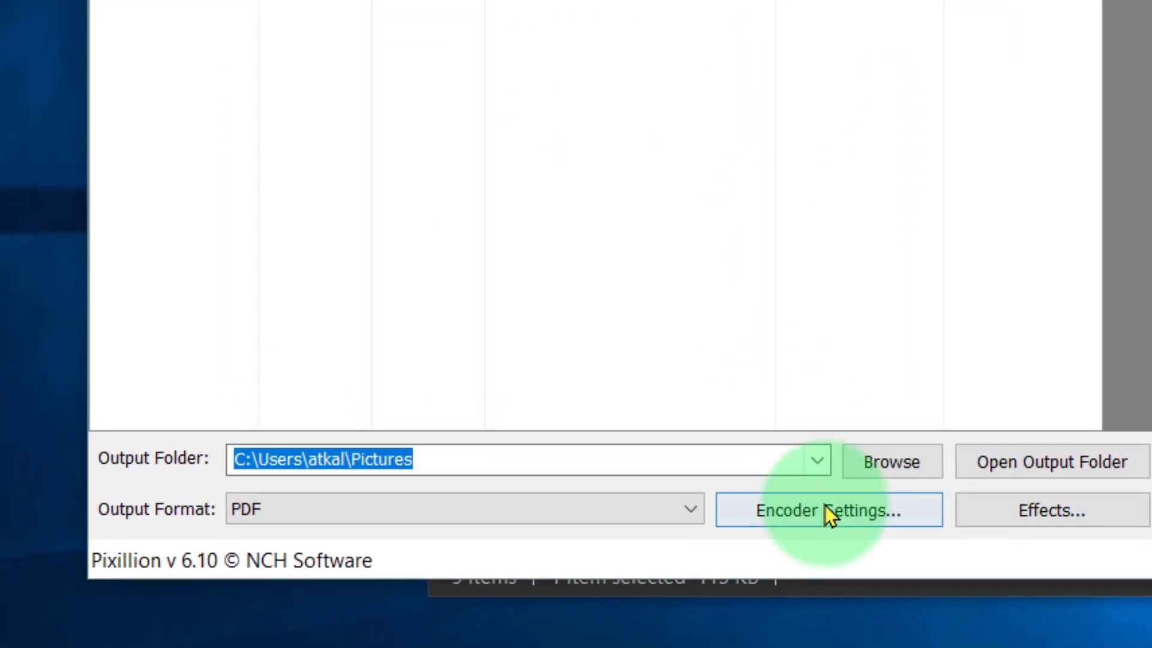
- Save the PDF encoder settings with A4 paper, Portrait orientation, 0.0 mm margin and Stretch to Printable Area scaling
click(570, 647)
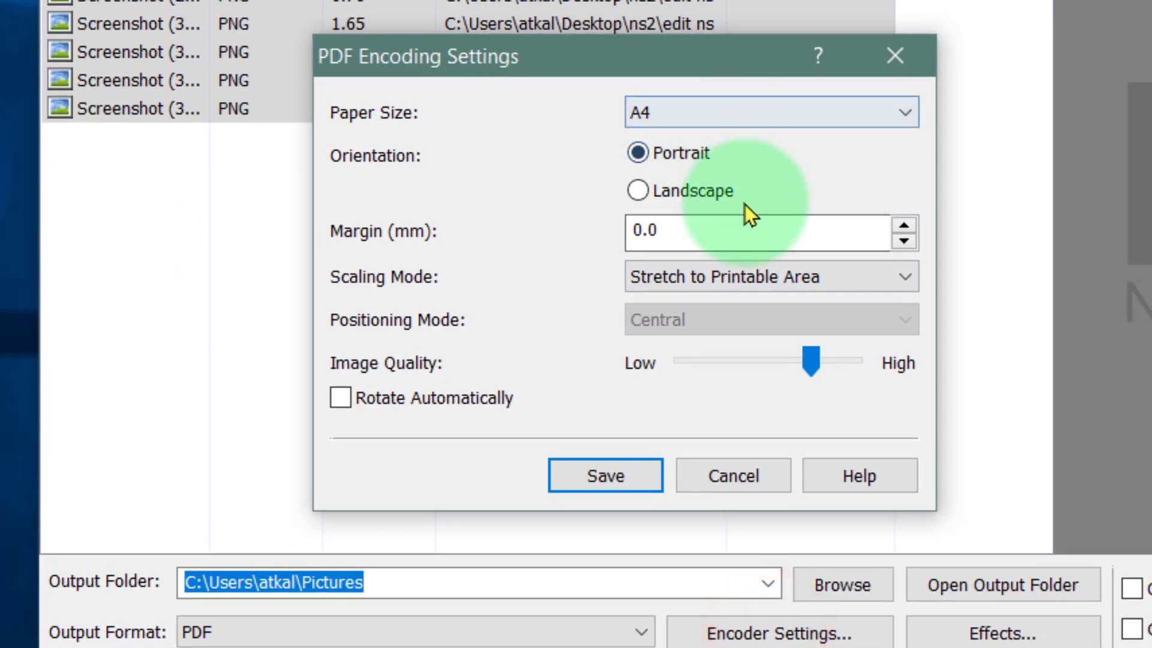
click(733, 278)
click(733, 278)
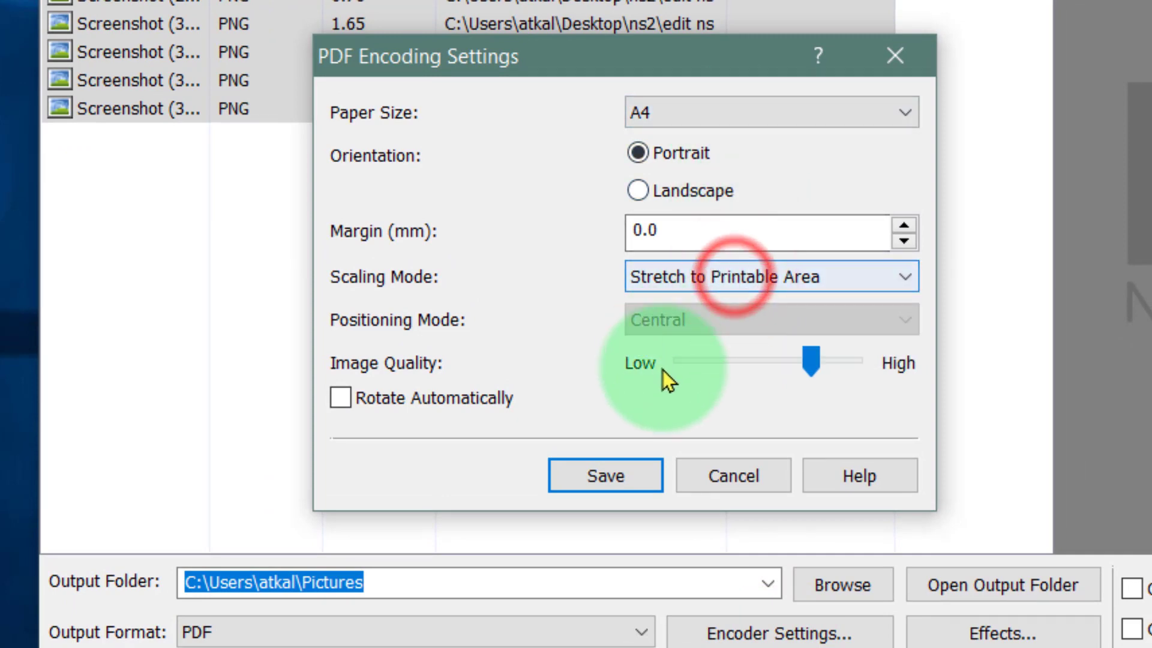
click(613, 477)
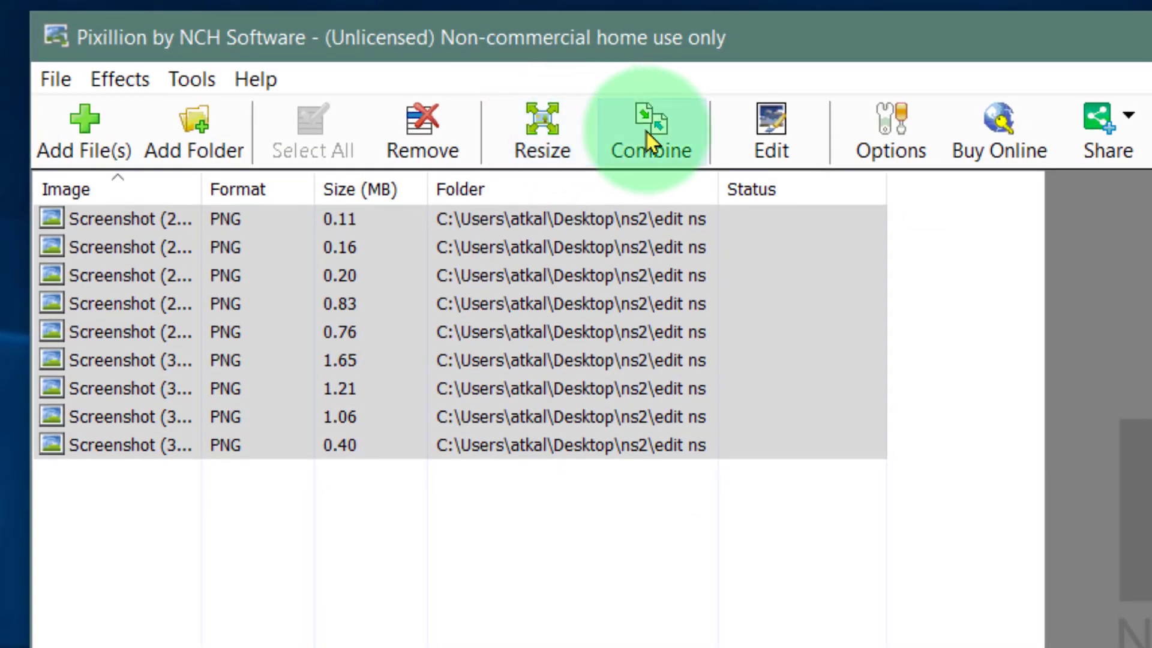
- Combine the added screenshots into one PDF file named ns222 on the Desktop
click(648, 133)
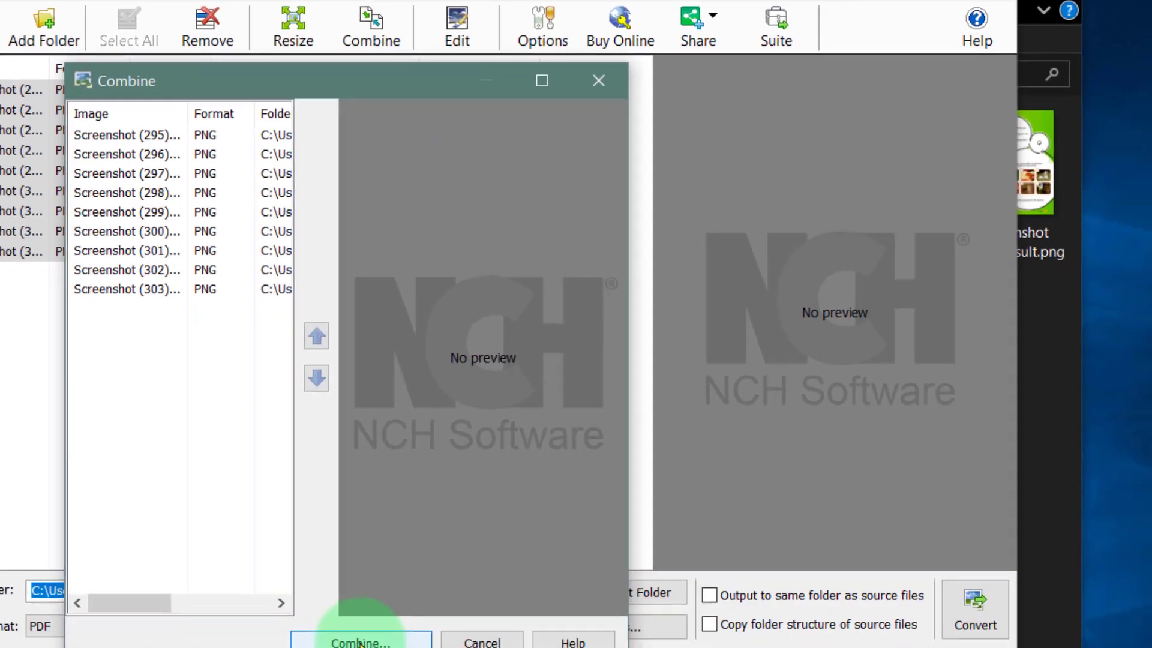
click(350, 629)
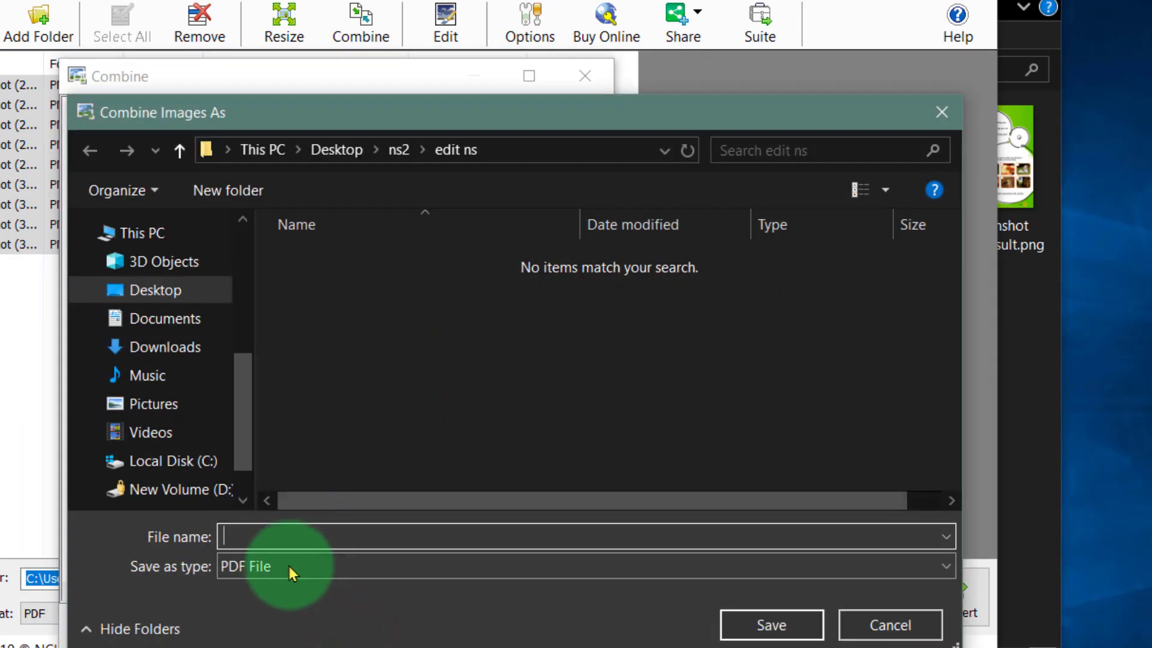
click(161, 292)
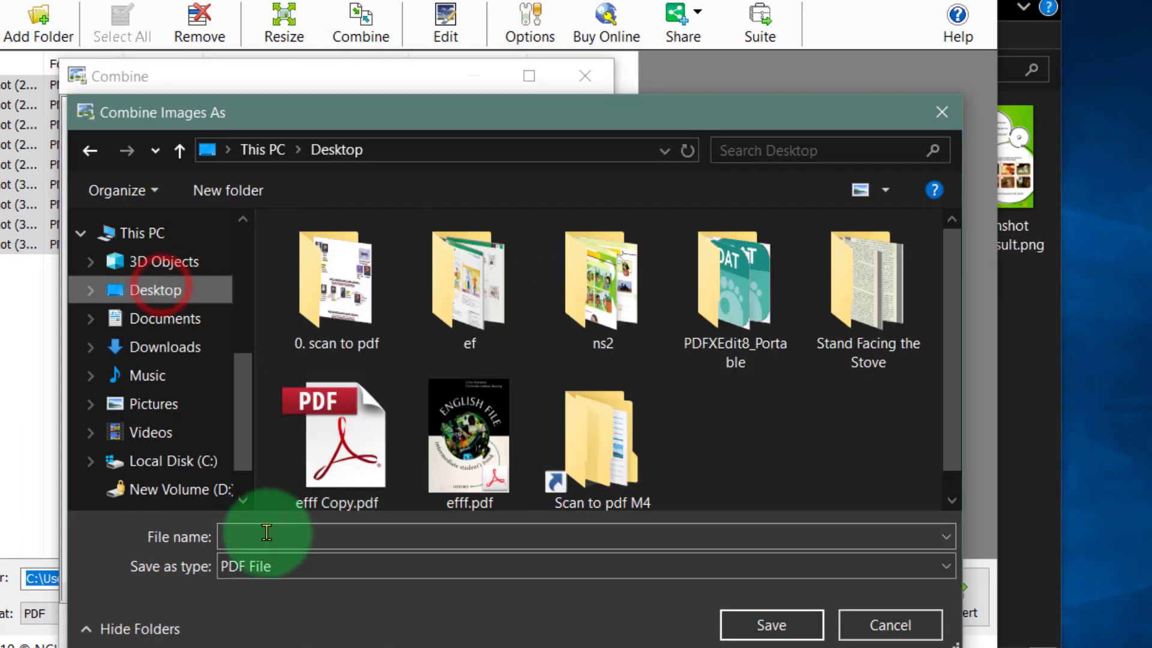
click(270, 533)
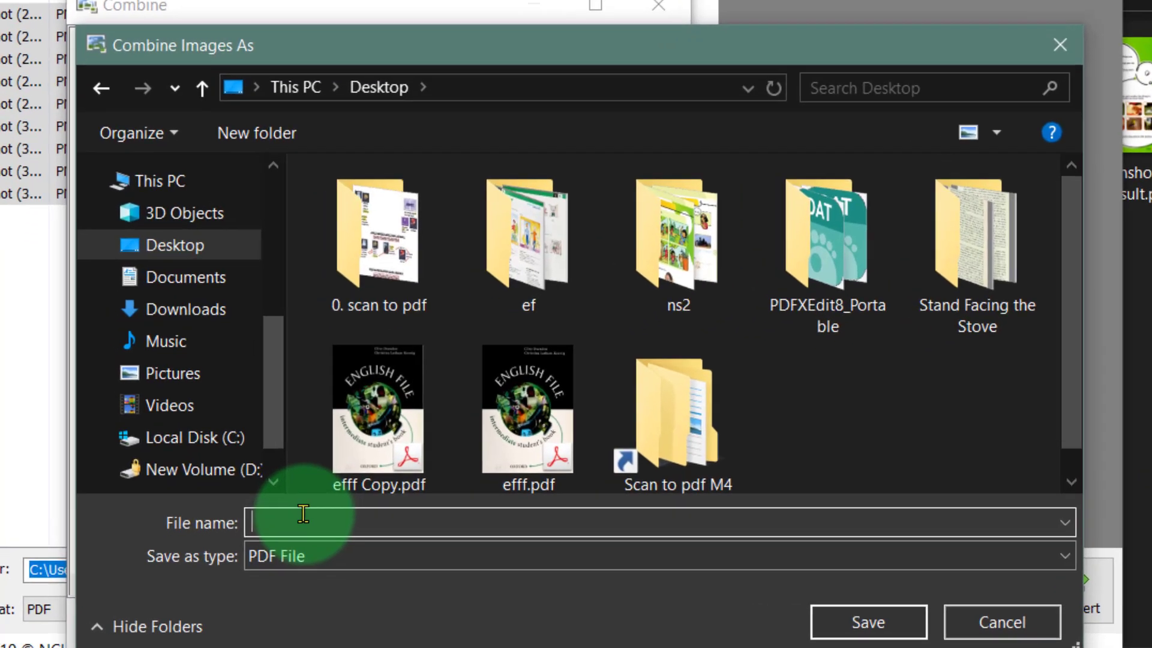
text(ns222)
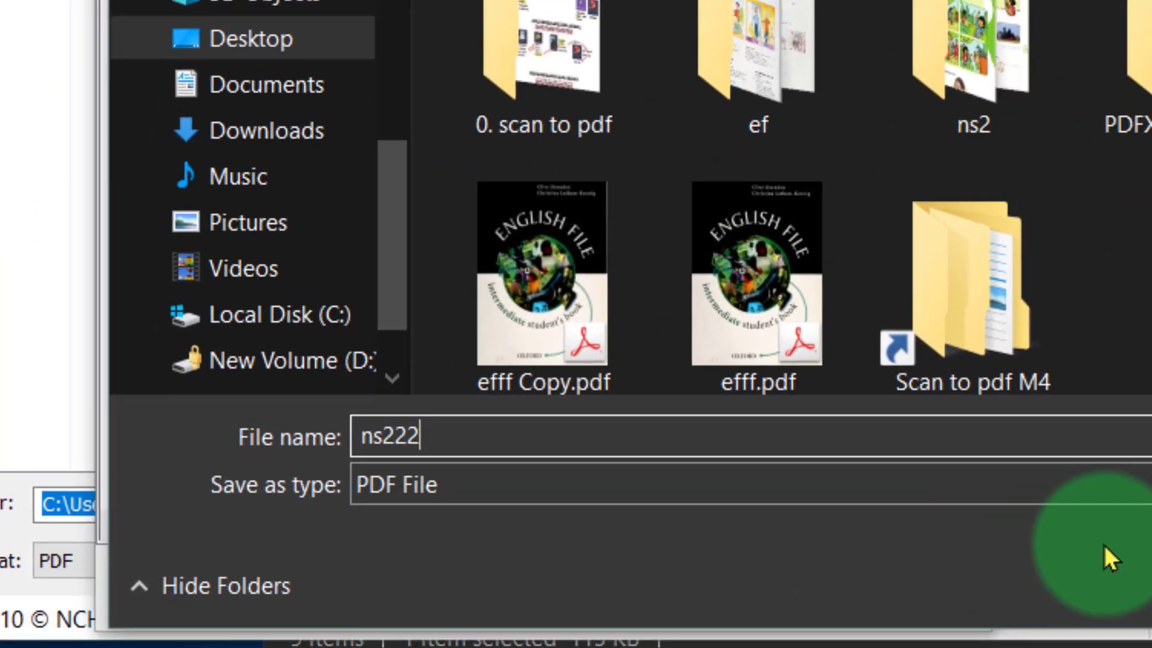
click(1038, 470)
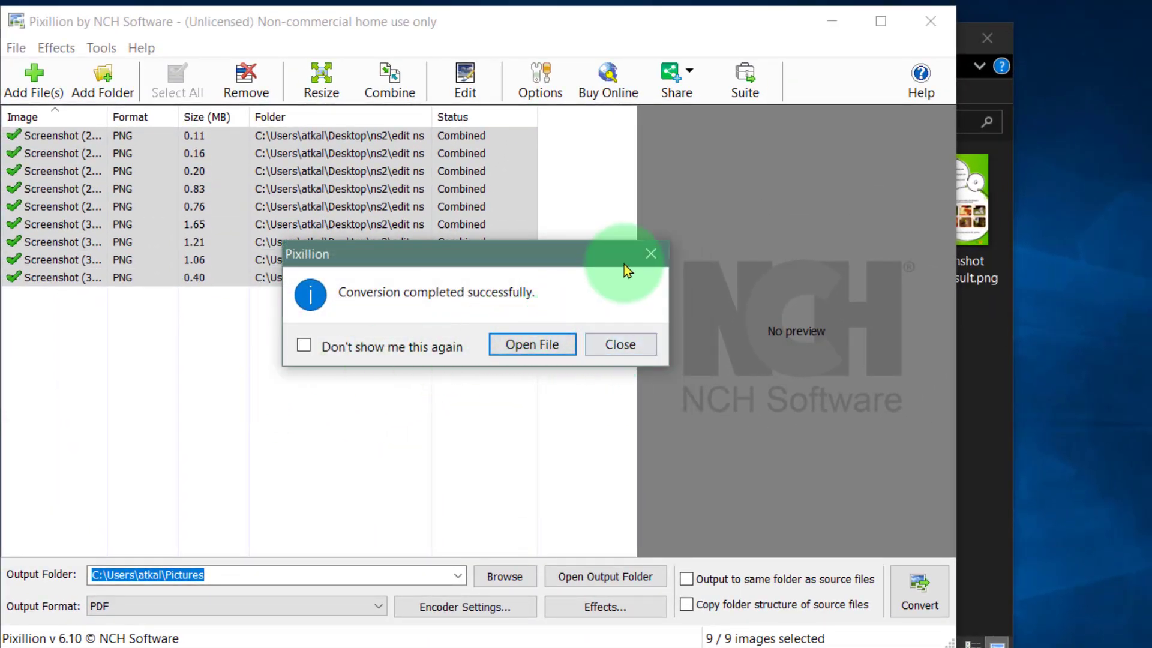
- Dismiss the conversion message and close Pixillion and the edit ns folder window
click(645, 251)
click(946, 19)
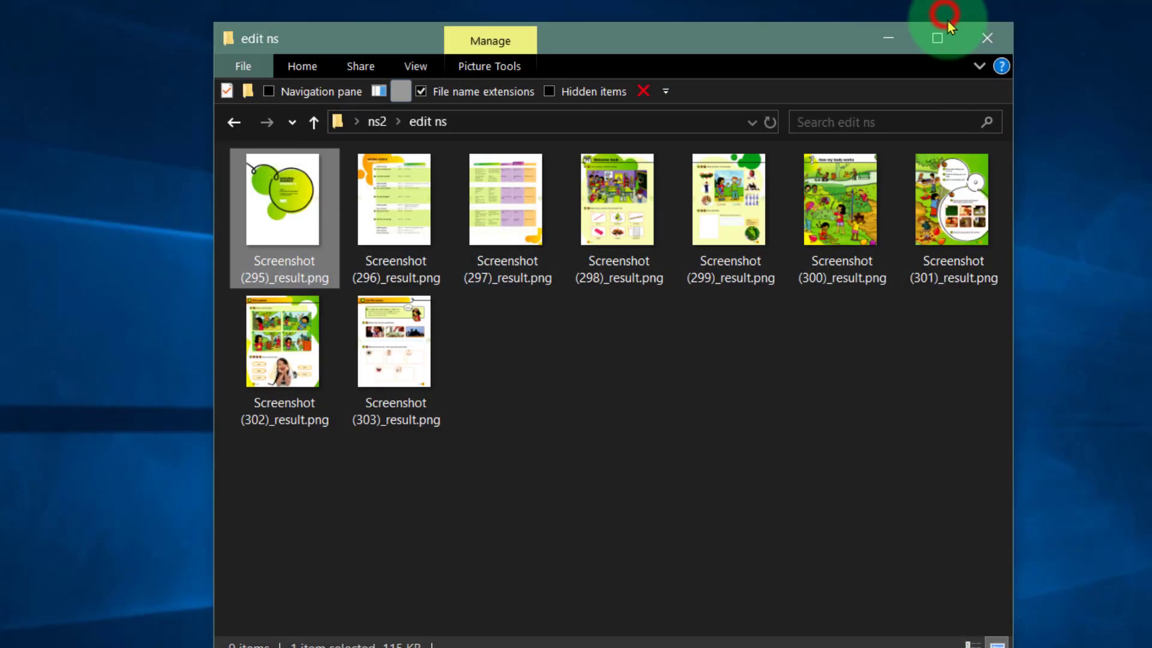
click(986, 39)
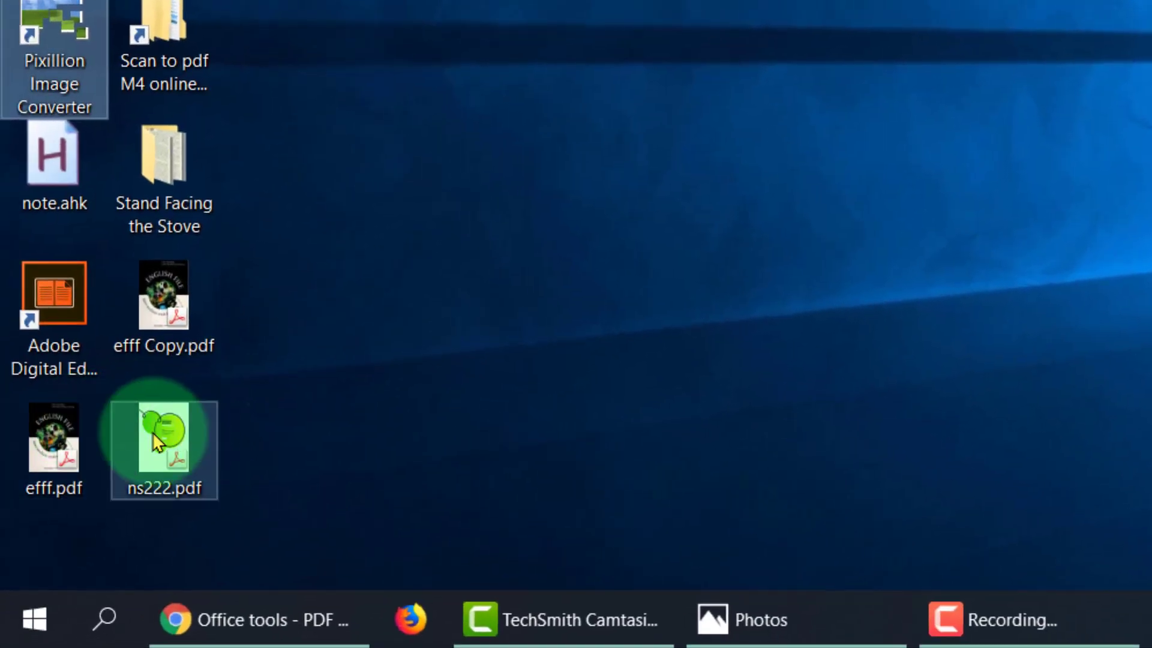
- Launch PDF-XChange Editor from the PDFXEdit8_Portable folder and open the desktop file ns222.pdf in a maximized window
click(152, 432)
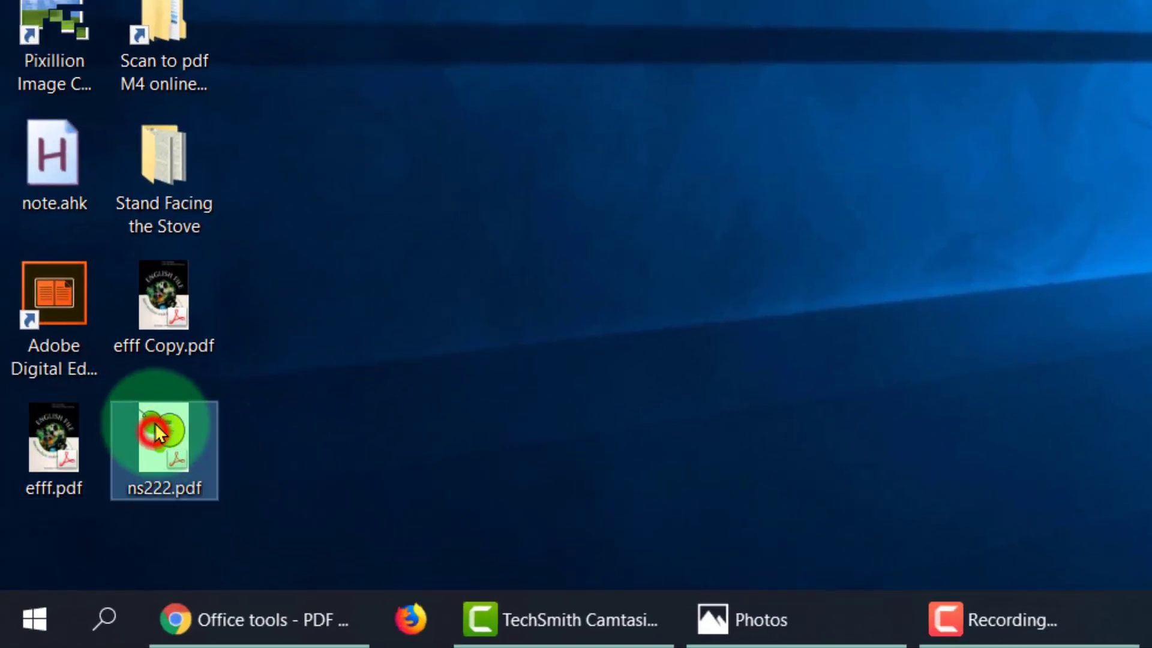
click(274, 200)
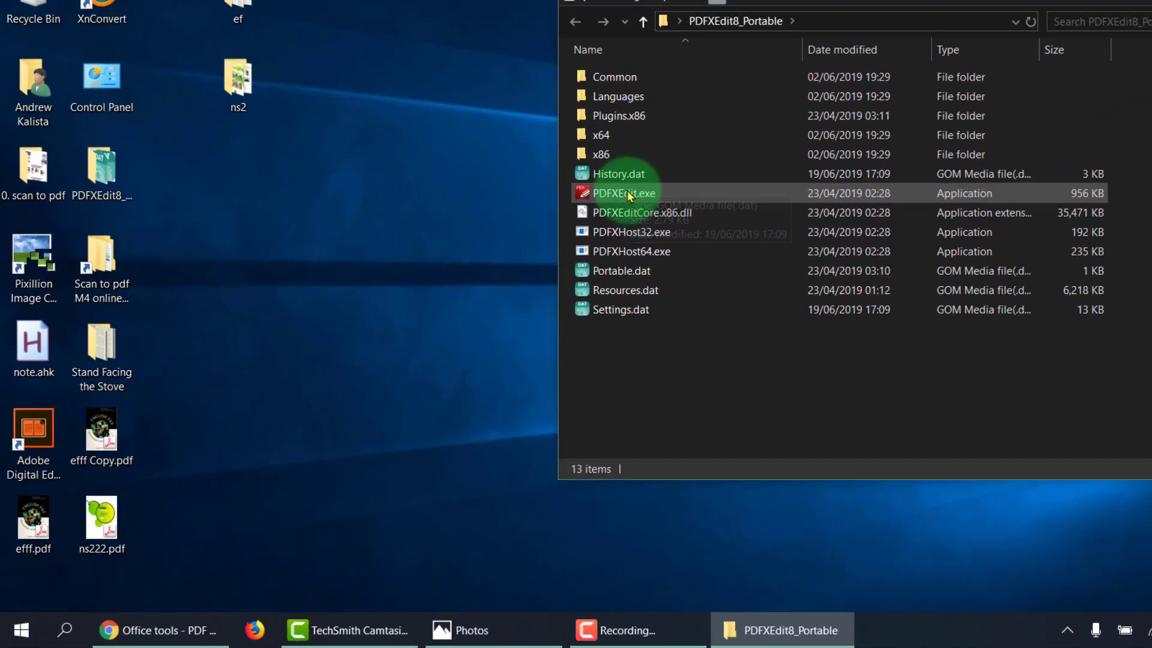
double_click(628, 193)
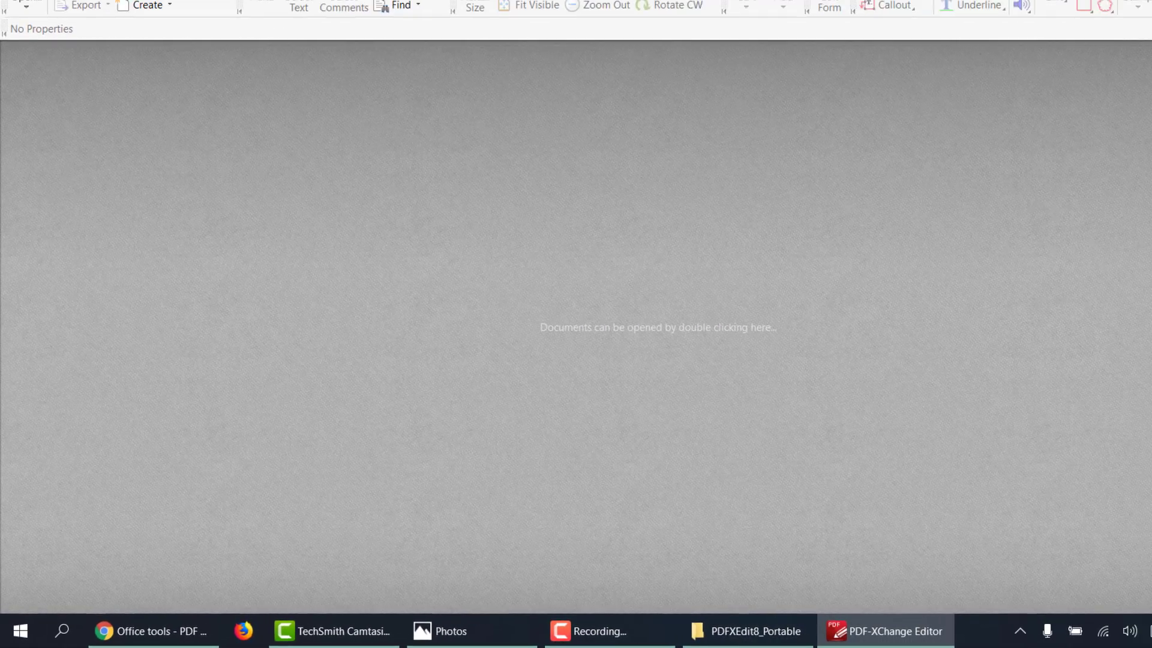
drag(487, 2, 722, 63)
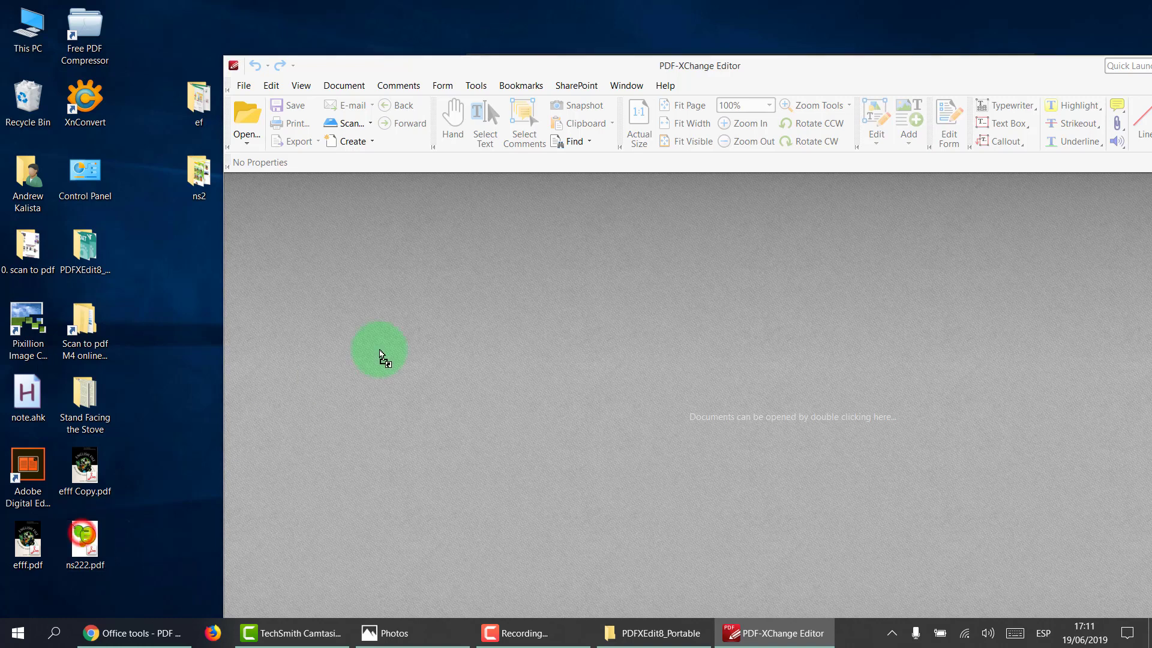
drag(381, 353, 381, 354)
double_click(759, 63)
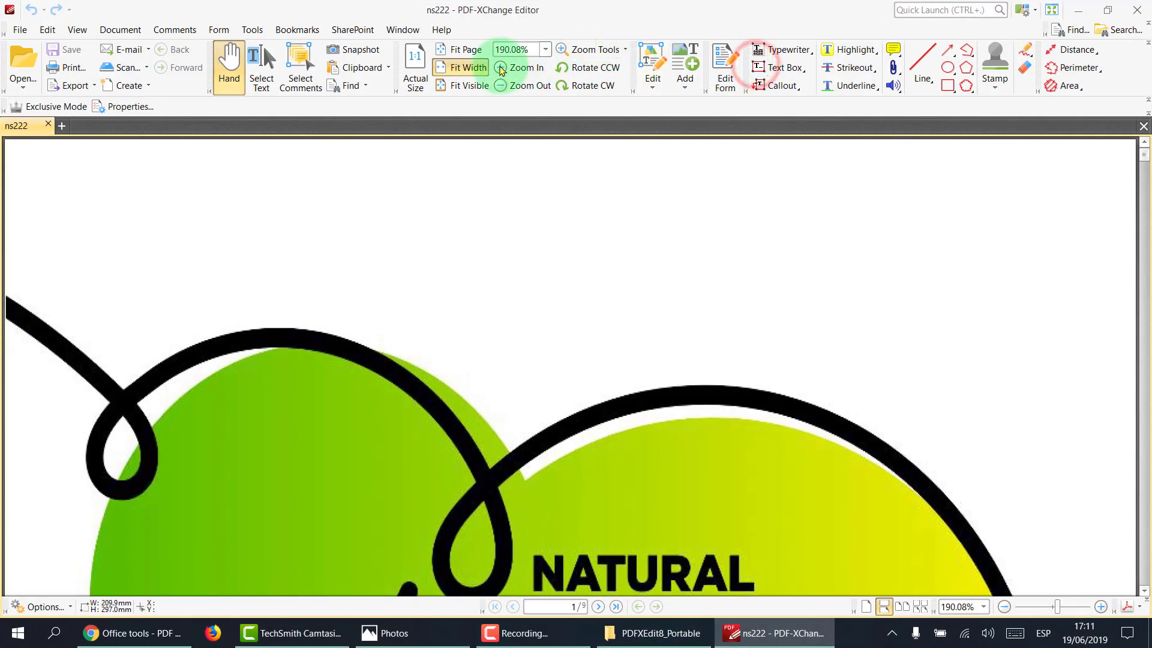
- Fit whole pages in the view and lay out ns222.pdf as two pages side by side
click(458, 49)
click(916, 607)
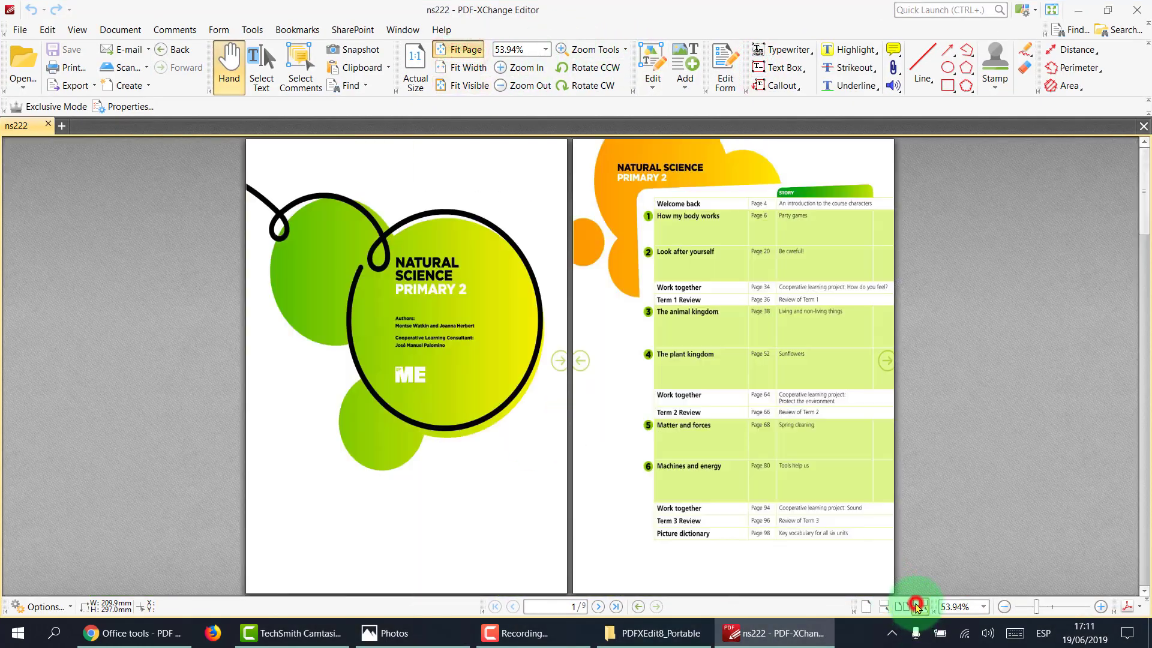
click(901, 606)
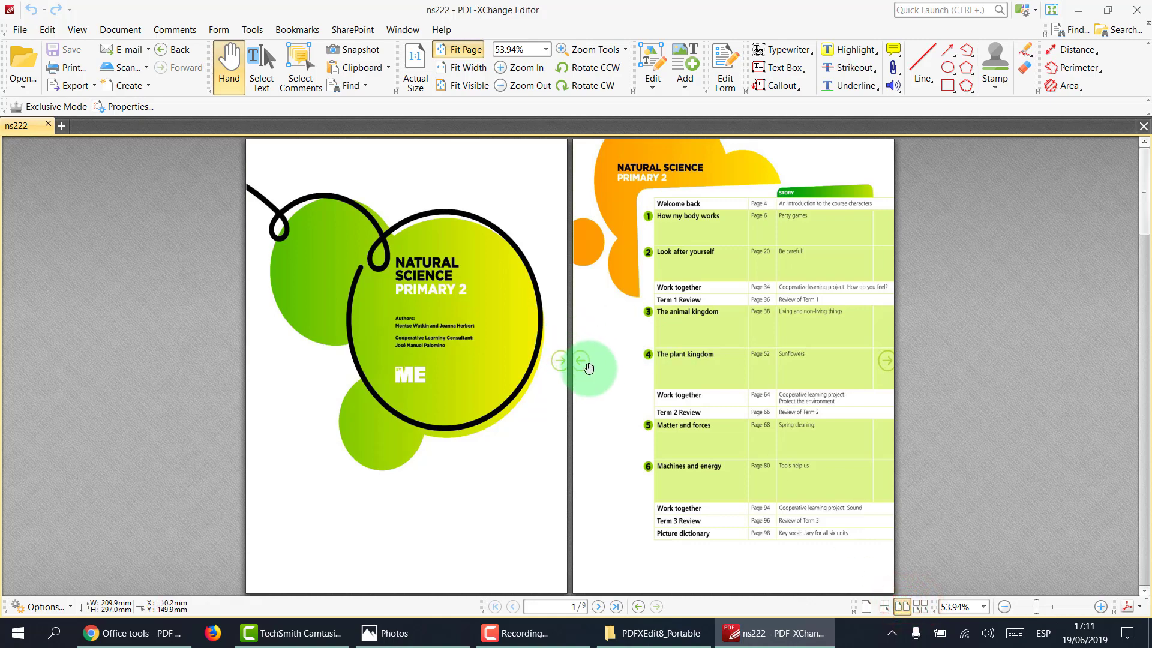
- Browse forward and back through the two-page spreads of ns222.pdf to examine the combined pages, and close the editor
click(589, 369)
click(588, 368)
click(588, 369)
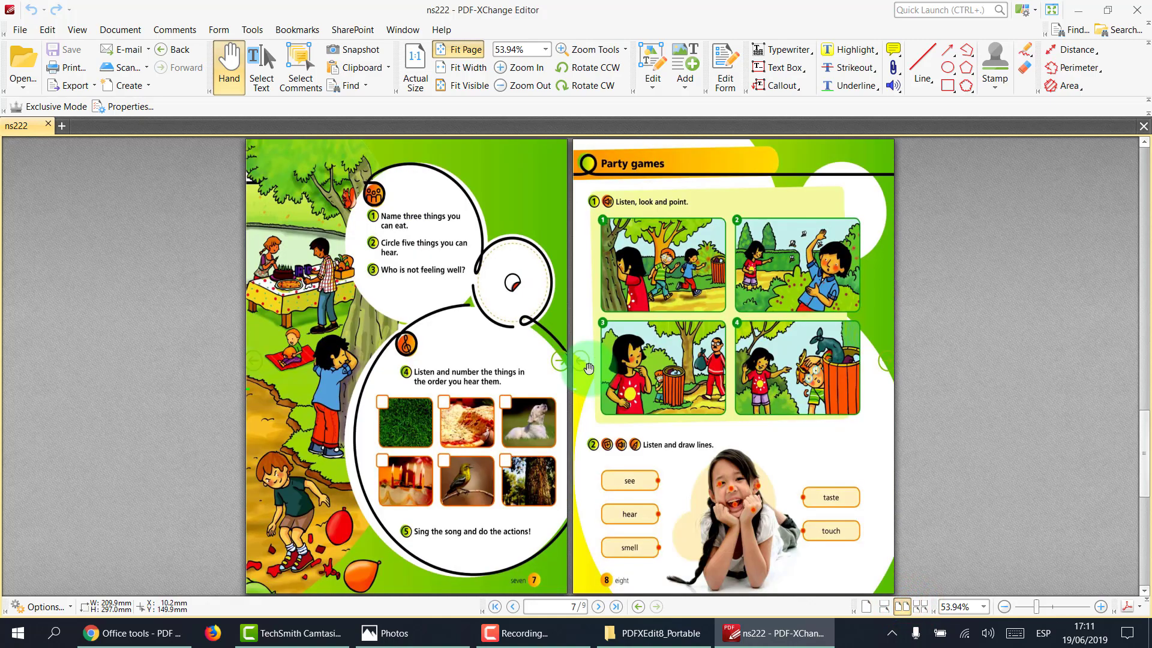
click(589, 368)
click(588, 368)
click(588, 368)
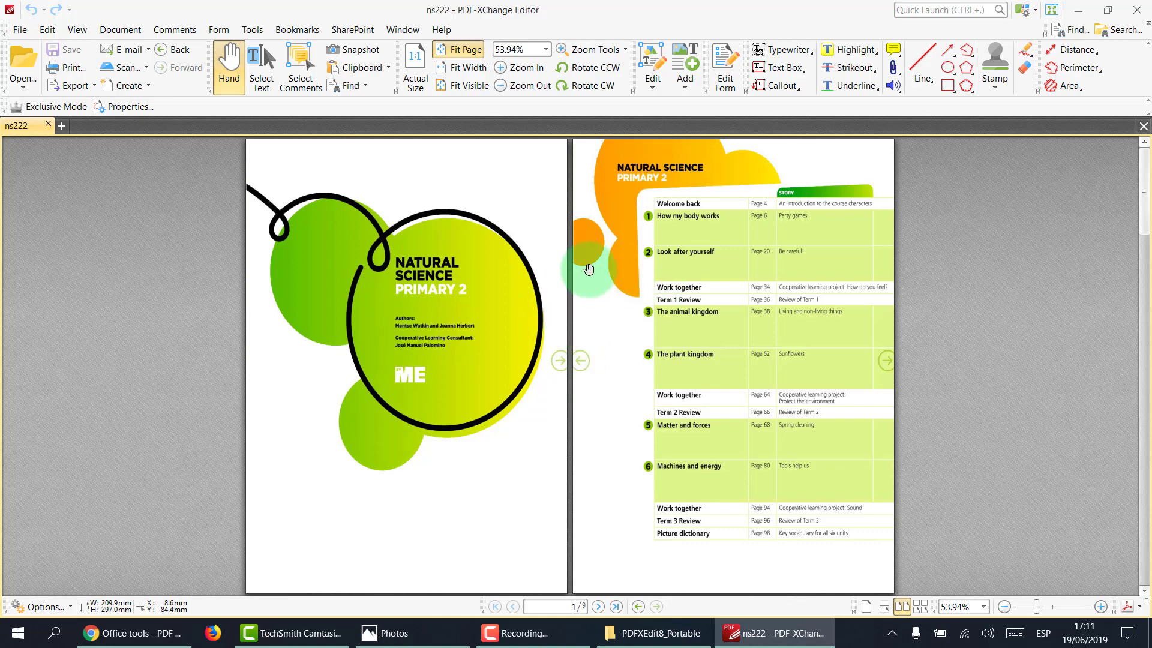
scroll(540, 333, down, 2)
scroll(543, 339, down, 2)
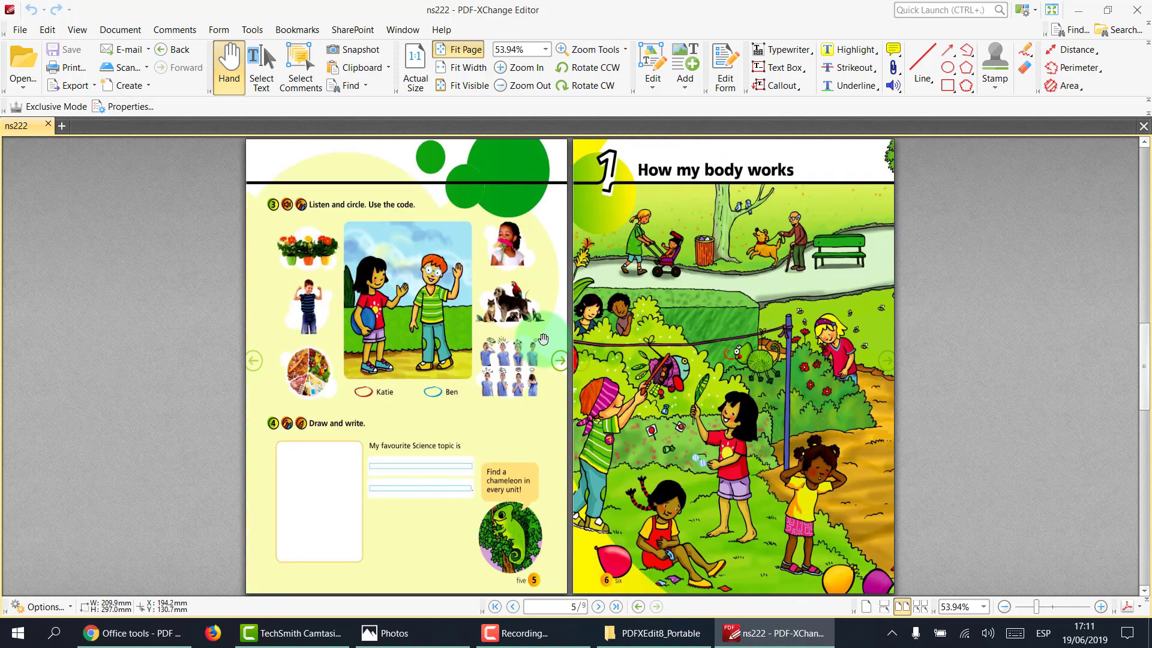
scroll(543, 339, down, 2)
scroll(543, 339, up, 6)
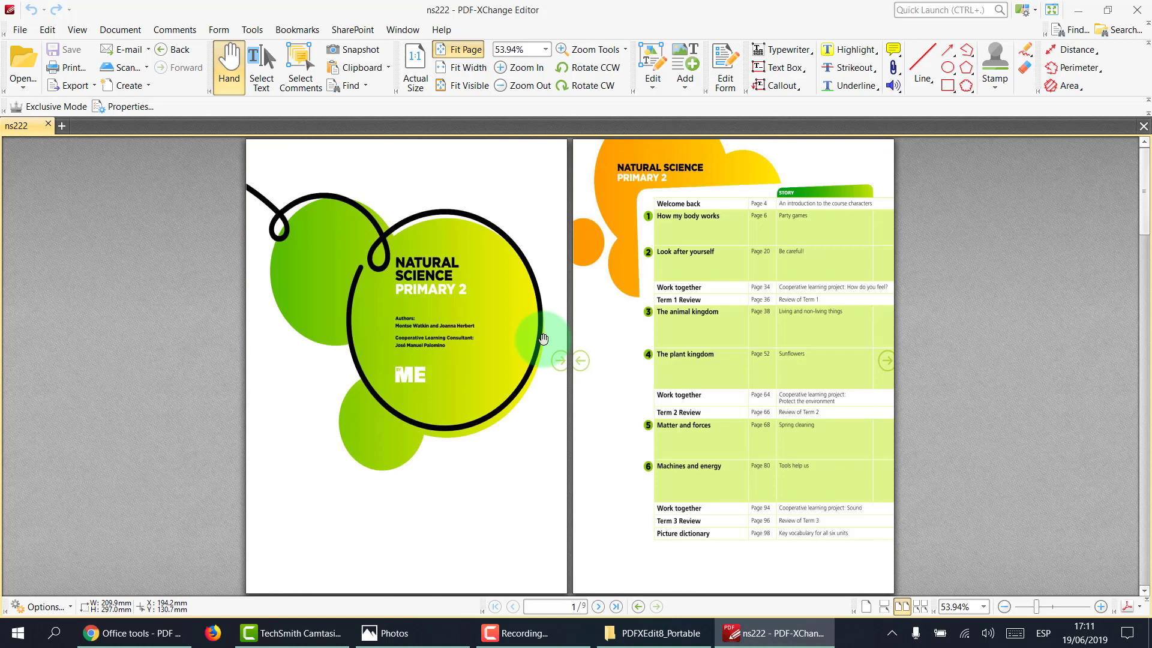
click(1138, 7)
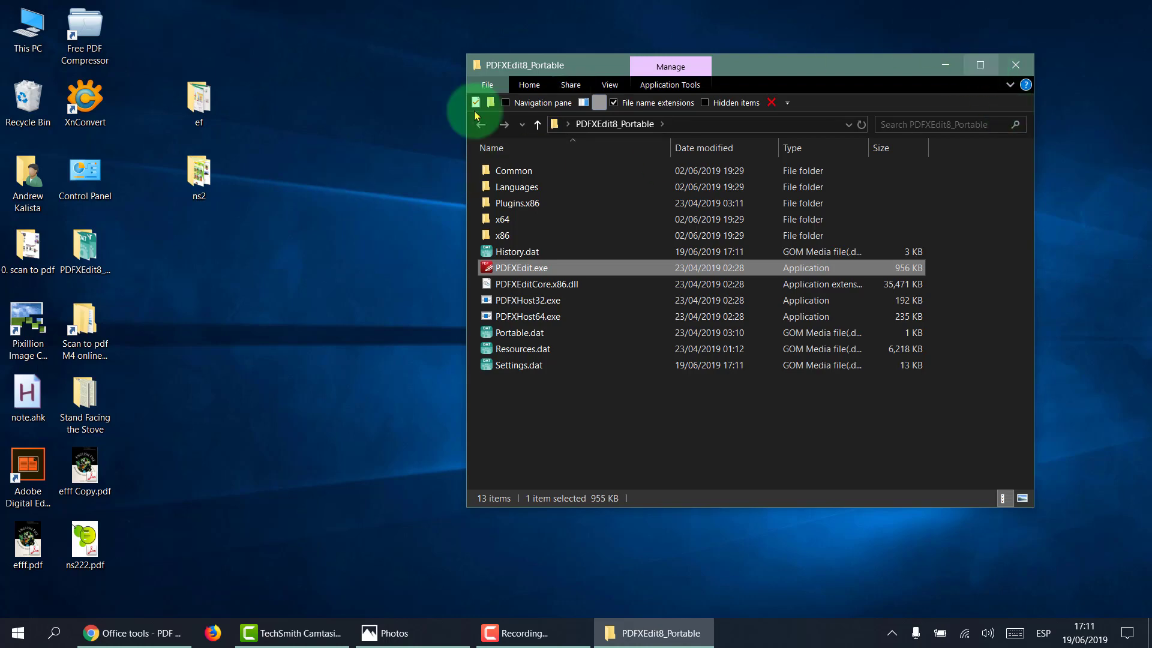
- Duplicate the cover image Screenshot (295)_result.png inside the edit ns subfolder of ns2, and close the folder window
click(183, 185)
click(203, 176)
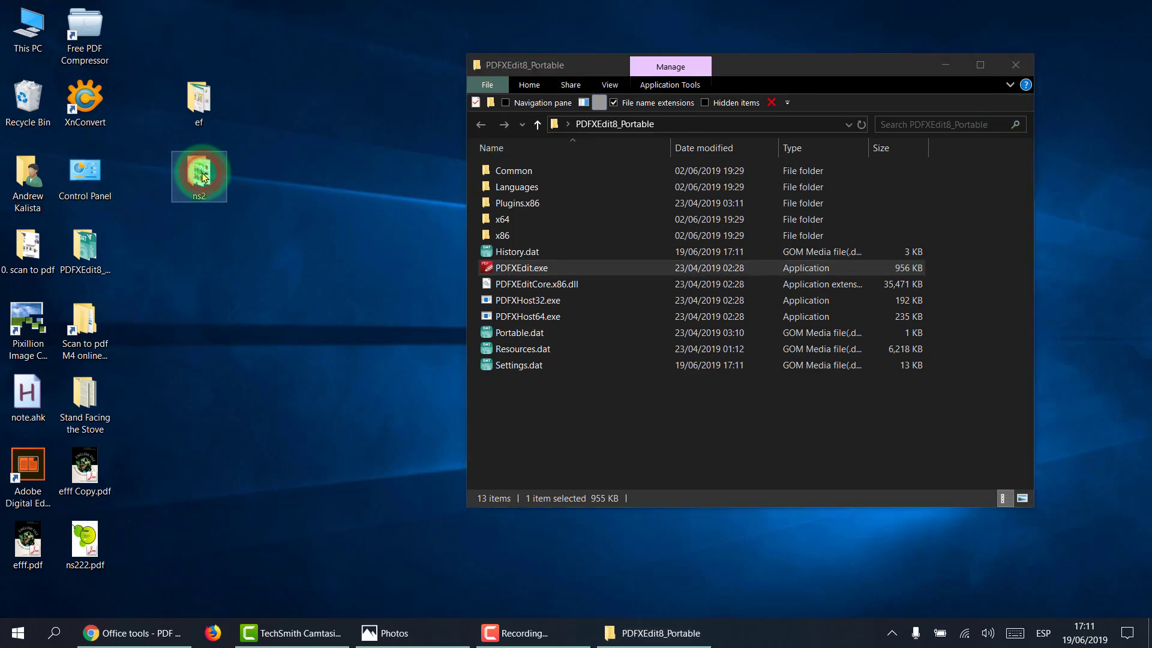
double_click(531, 220)
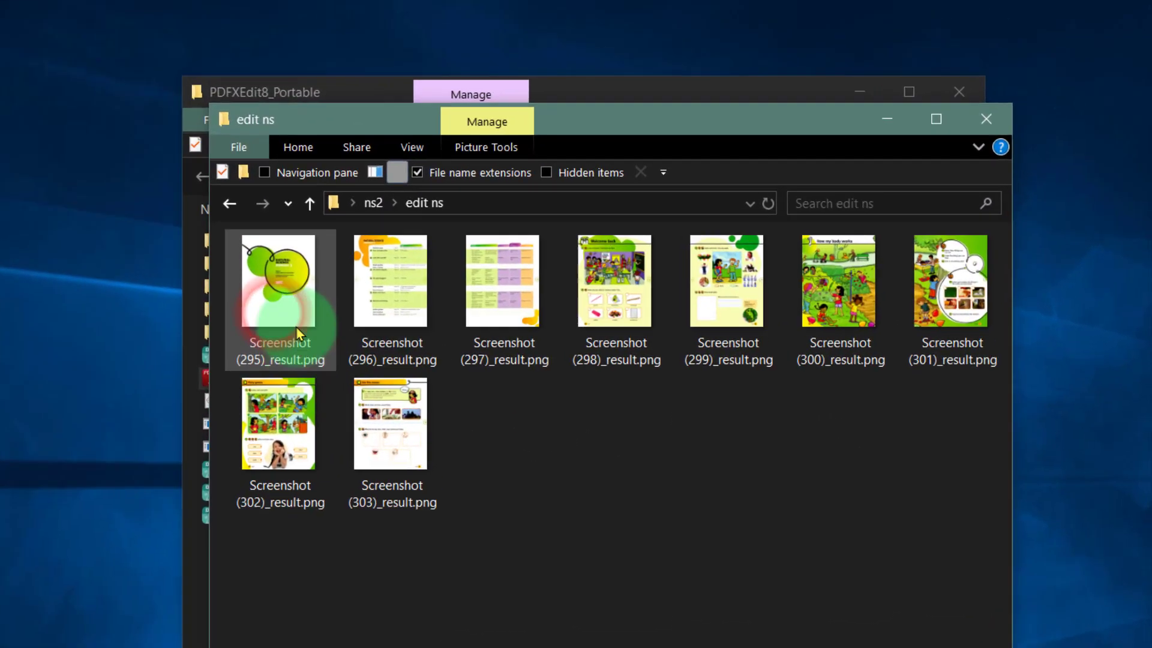
click(289, 298)
key(ctrl+c)
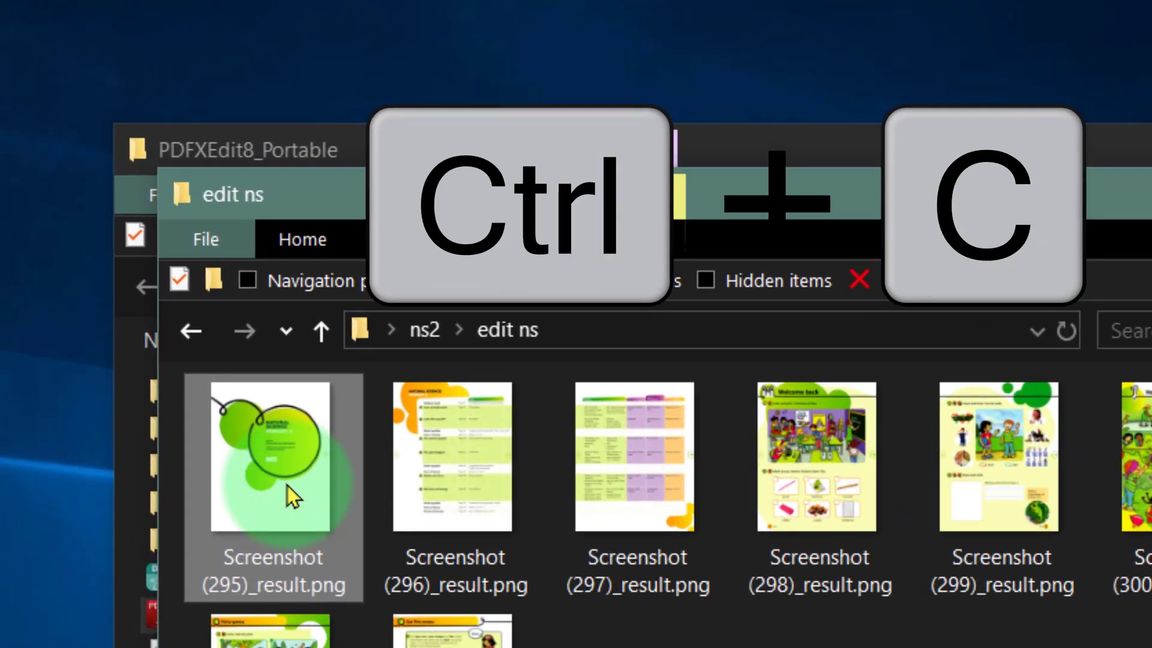
click(720, 630)
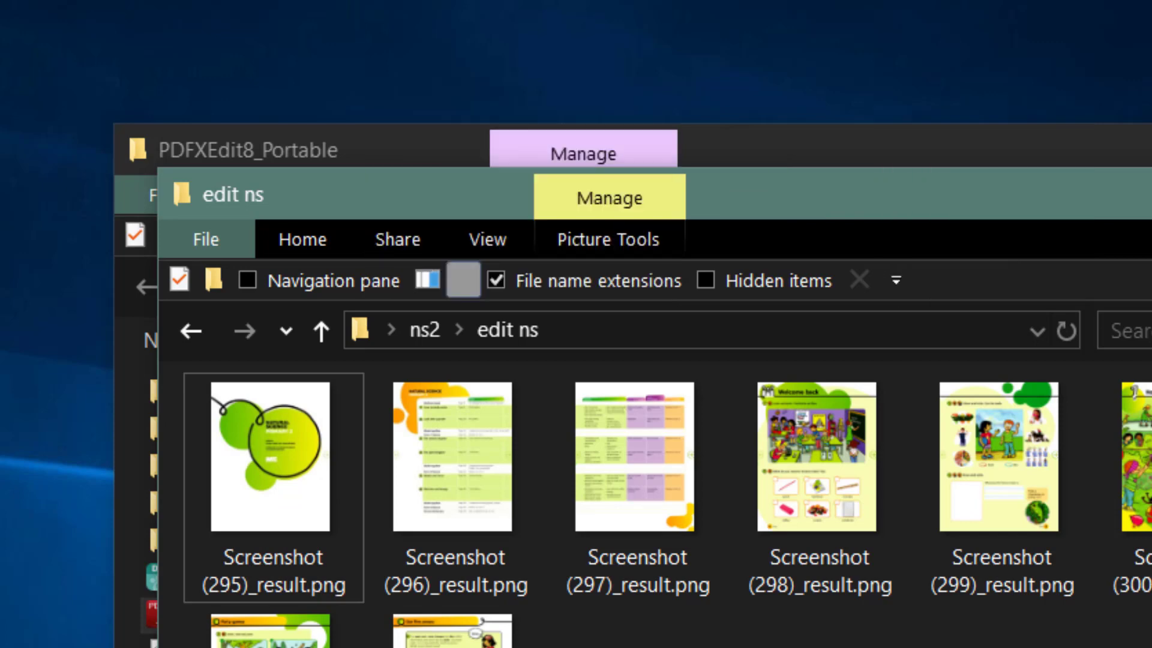
key(ctrl+v)
click(928, 647)
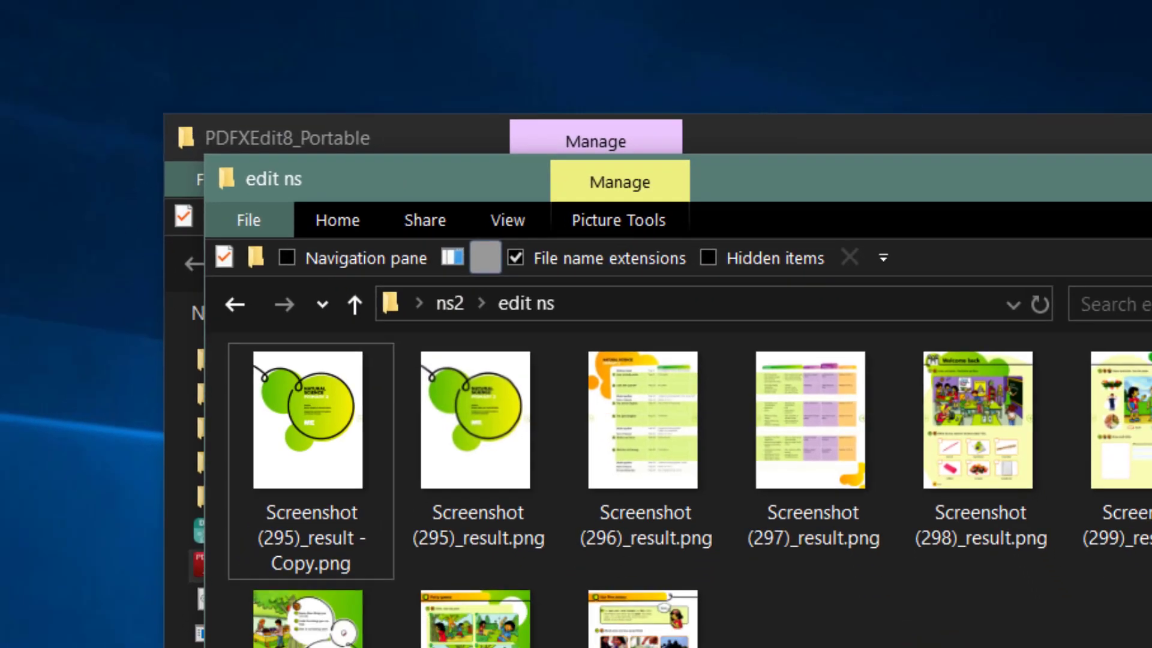
click(1072, 89)
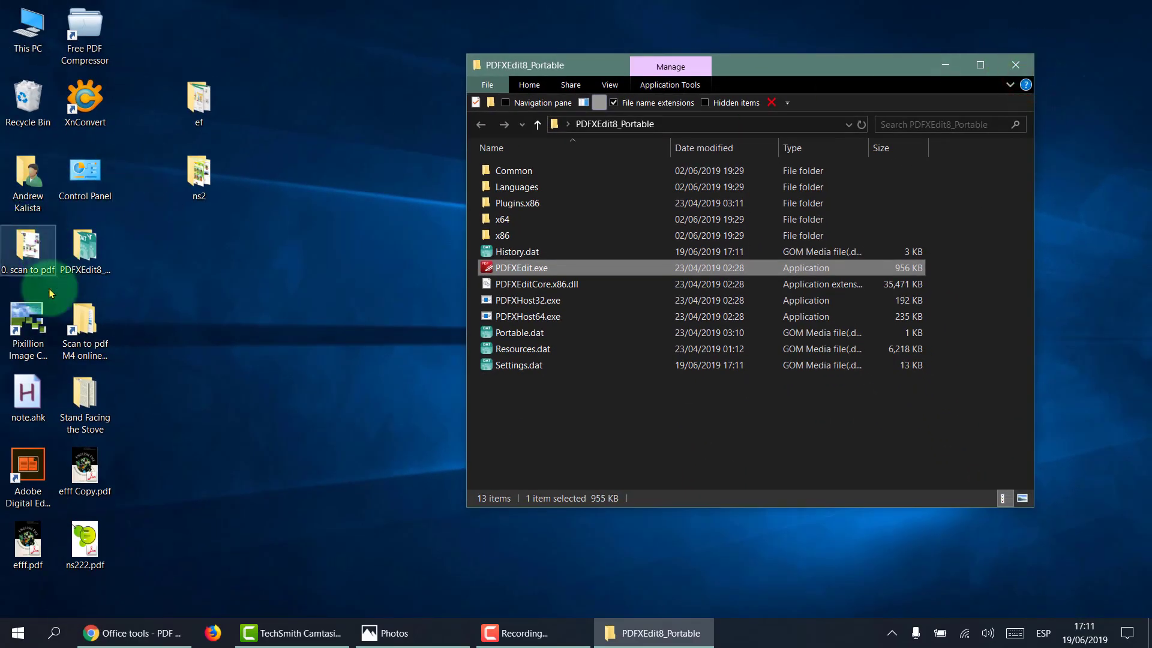
- Launch Pixillion, dismiss its startup message and add all images from the edit ns folder
click(40, 328)
double_click(40, 328)
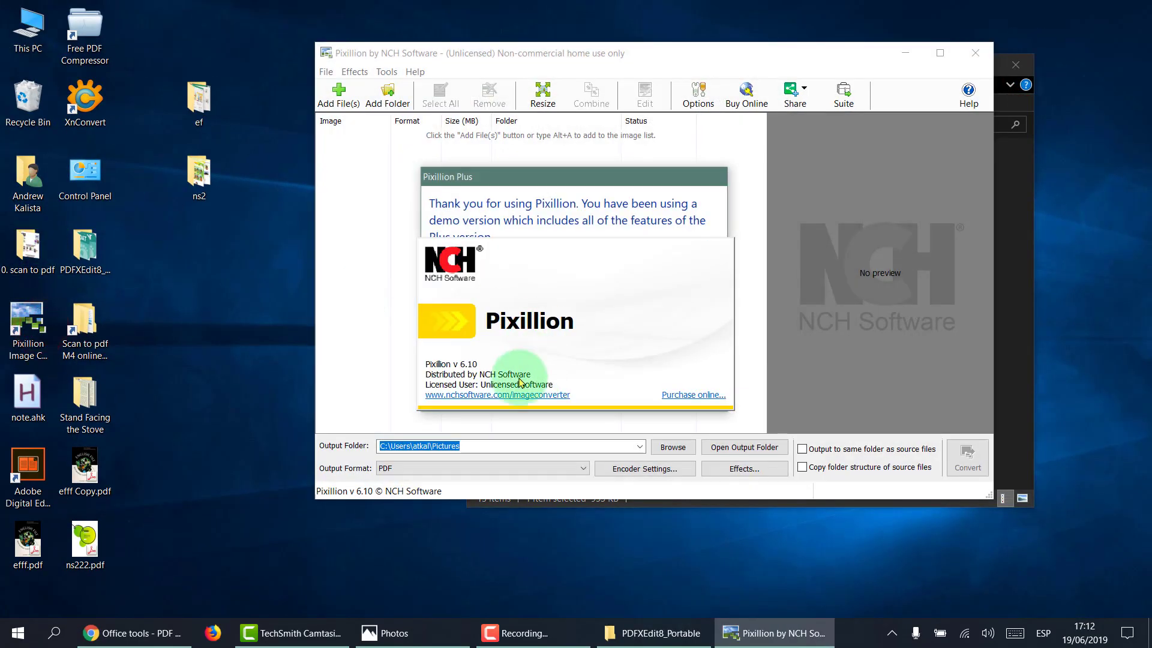
click(514, 382)
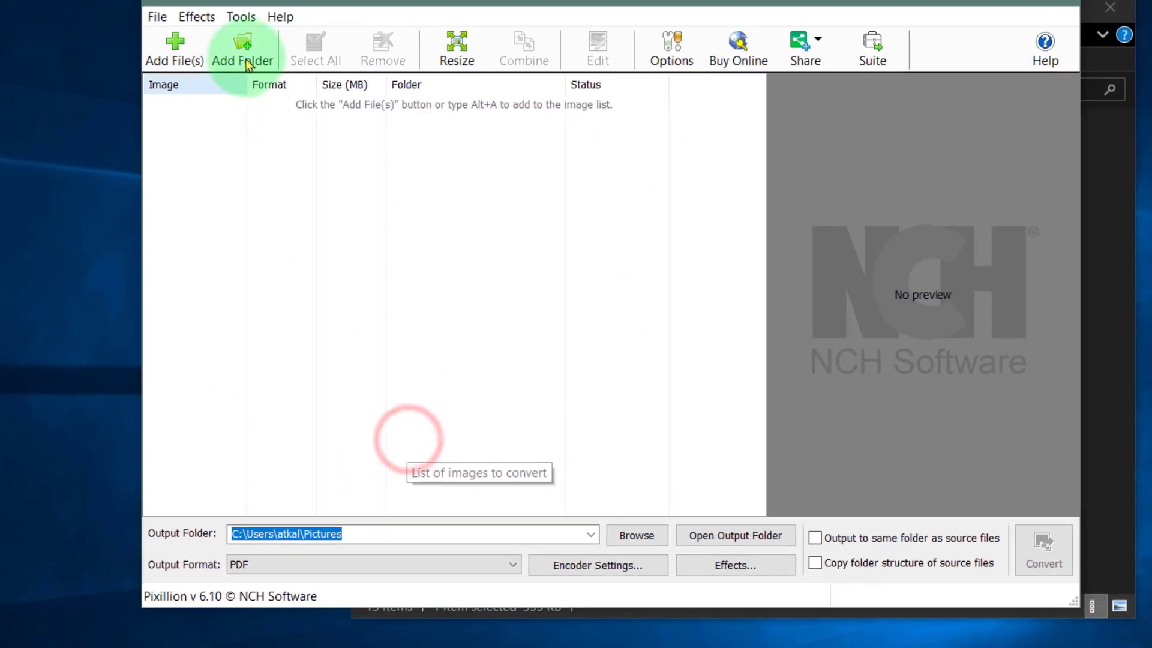
click(389, 96)
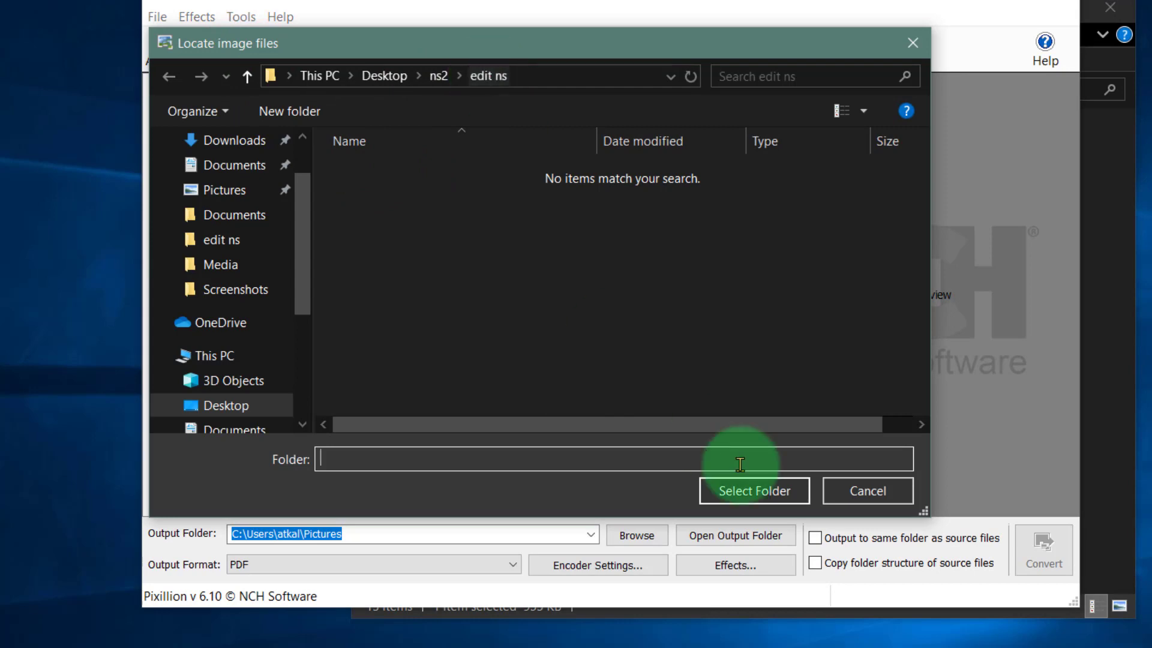
click(757, 493)
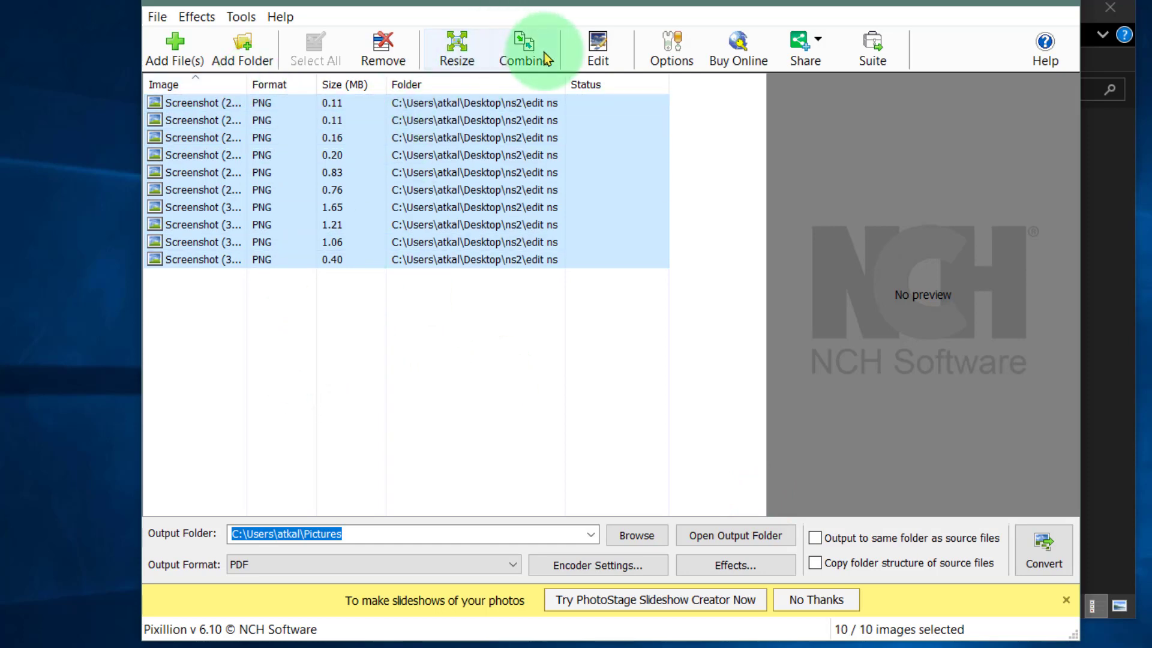
- Start combining the images and preview the first three entries to check the duplicated cover and page order
click(520, 47)
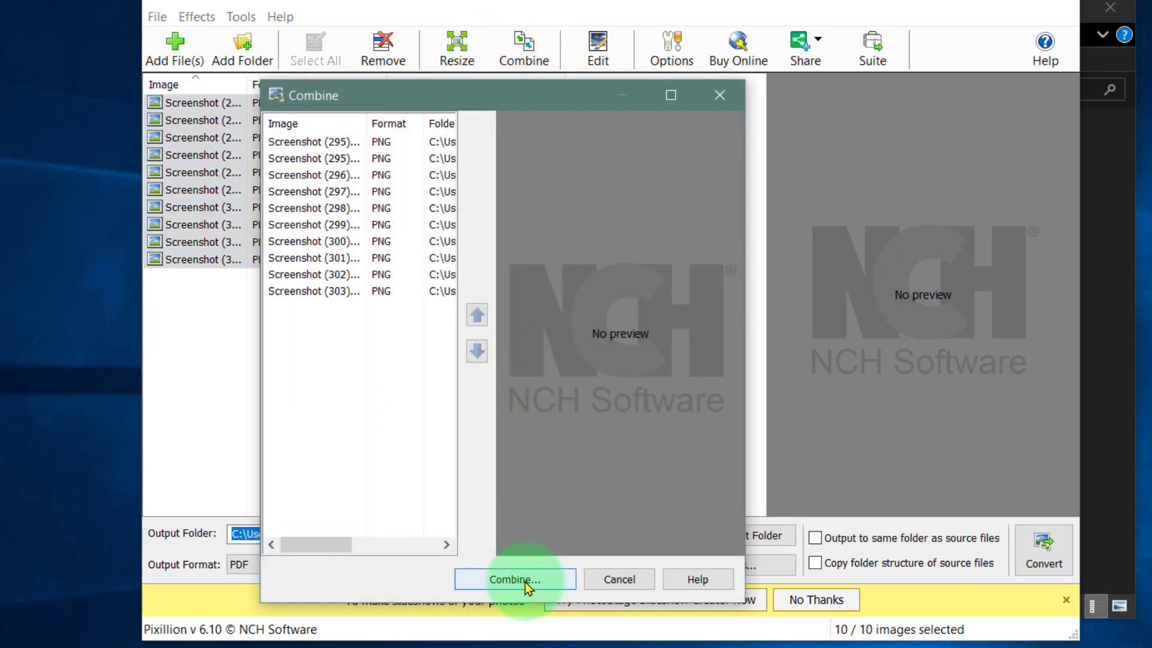
click(298, 139)
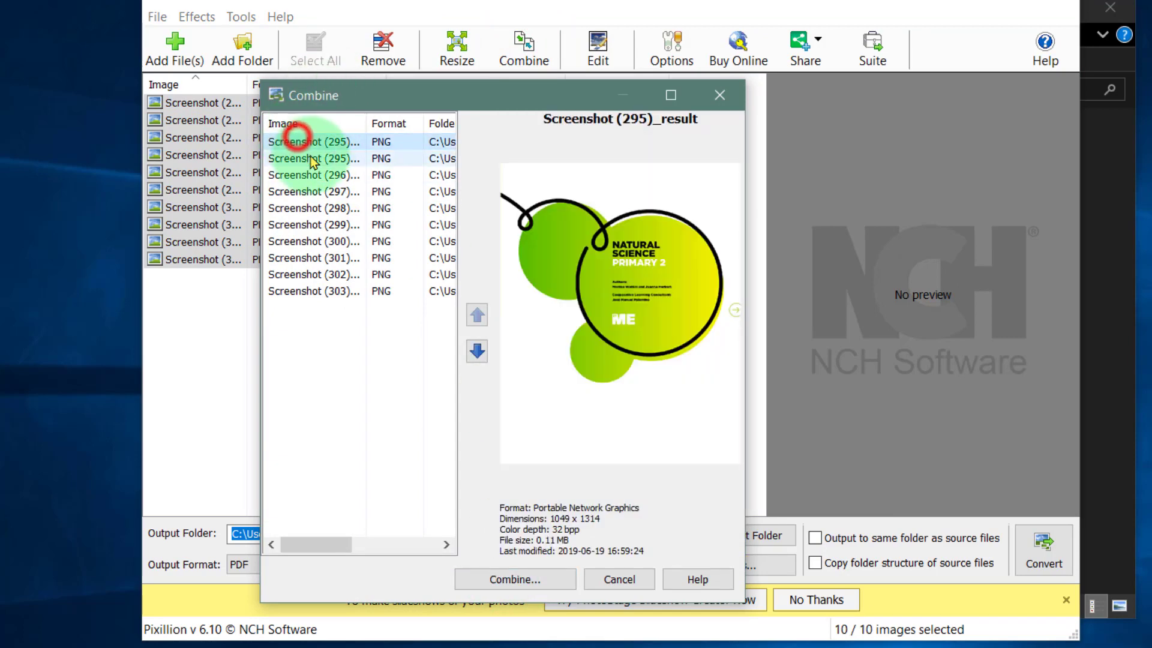
click(311, 160)
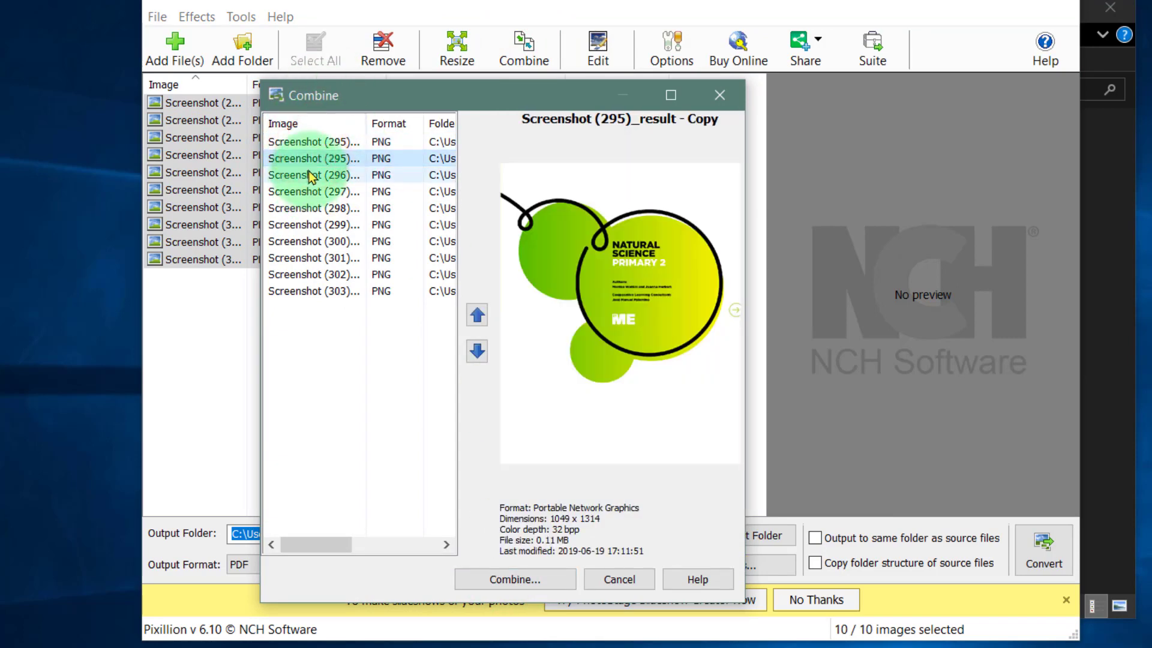
click(310, 174)
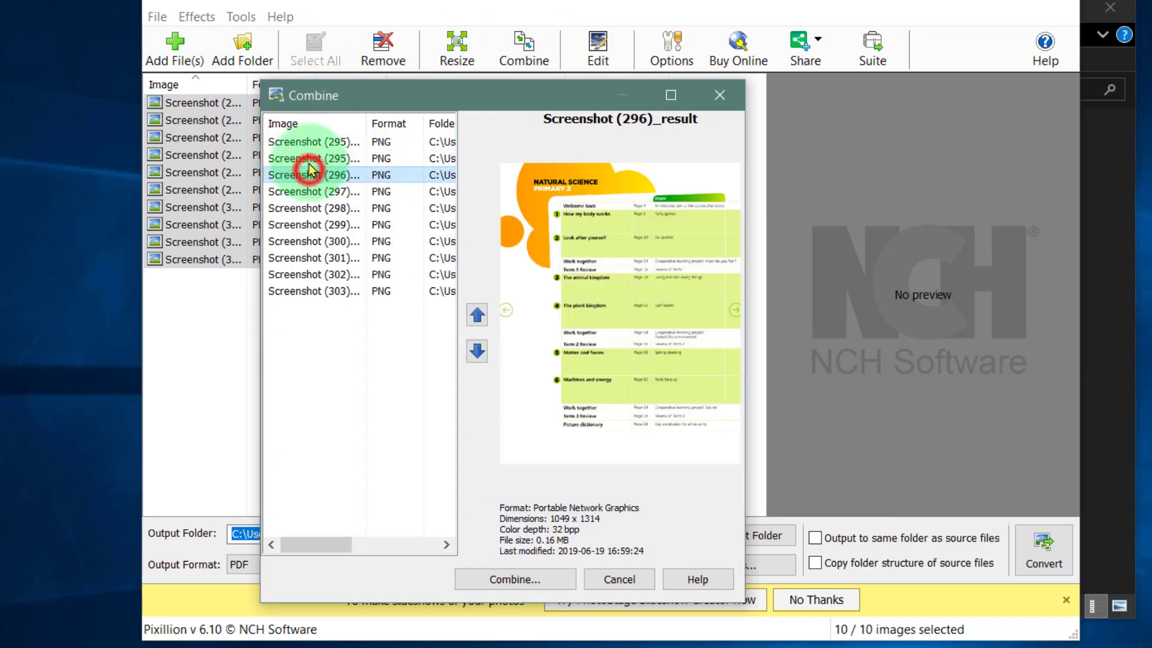
- Combine the images into a PDF named ns23 in the edit ns folder and close Pixillion
click(511, 580)
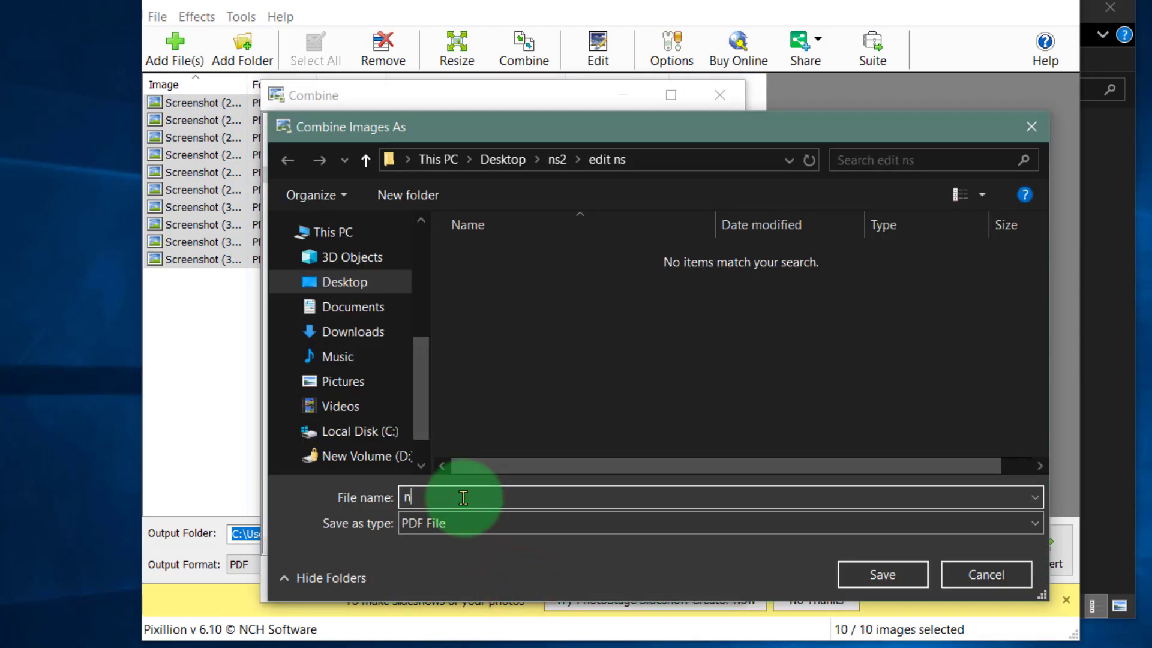
text(ns)
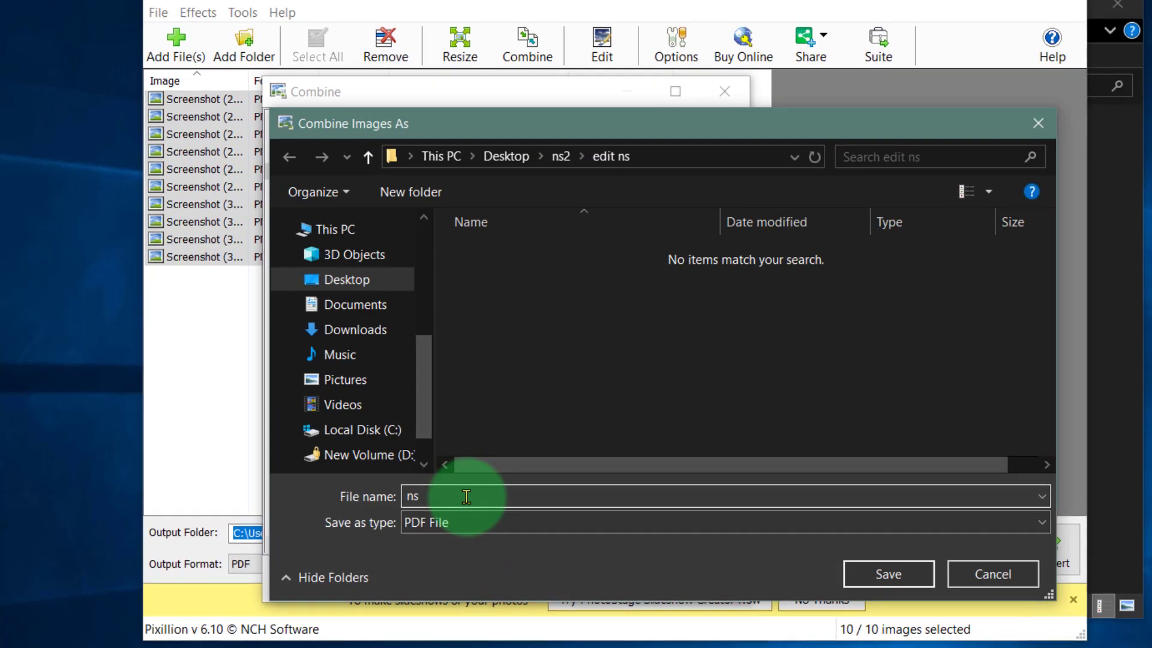
text(23)
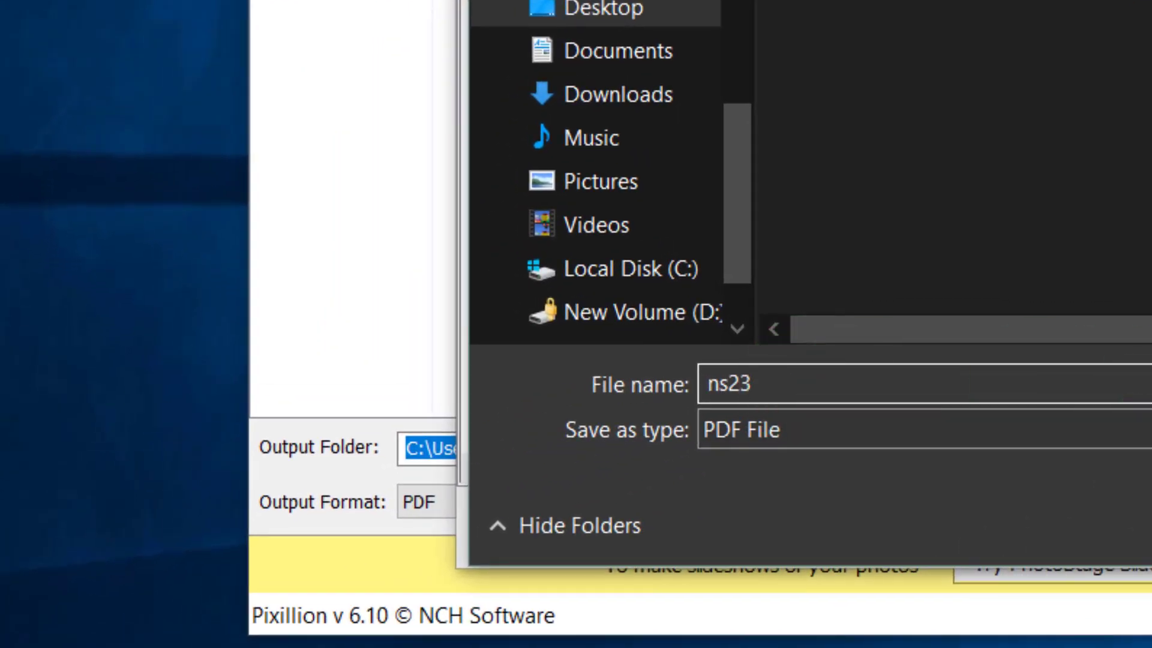
key(Return)
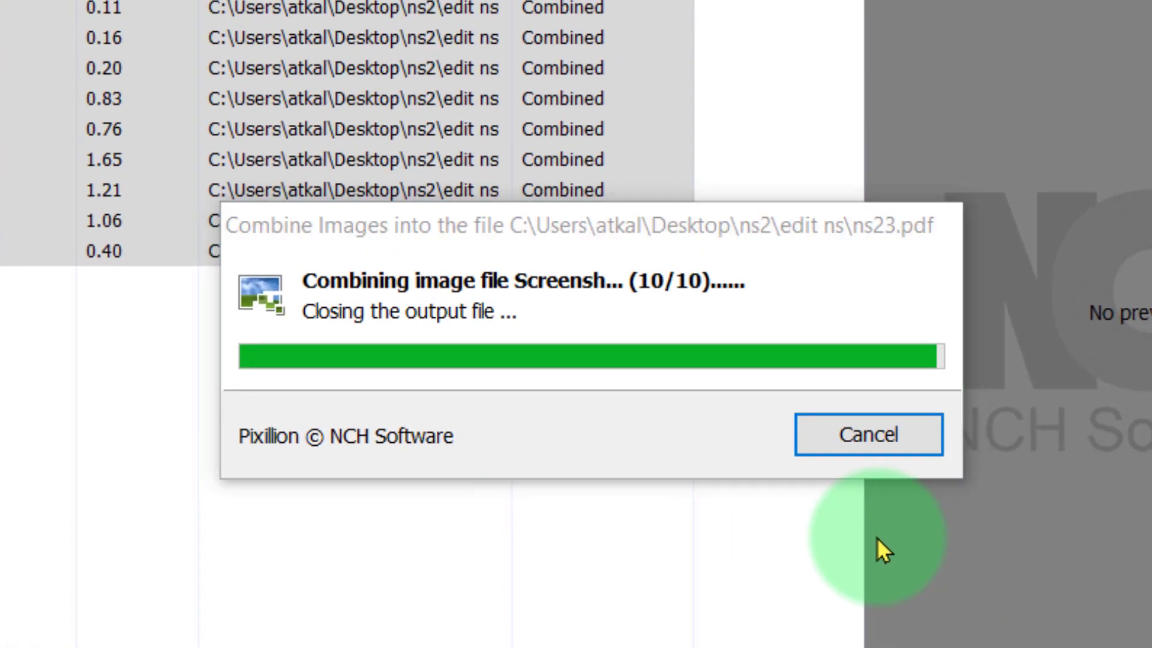
click(861, 367)
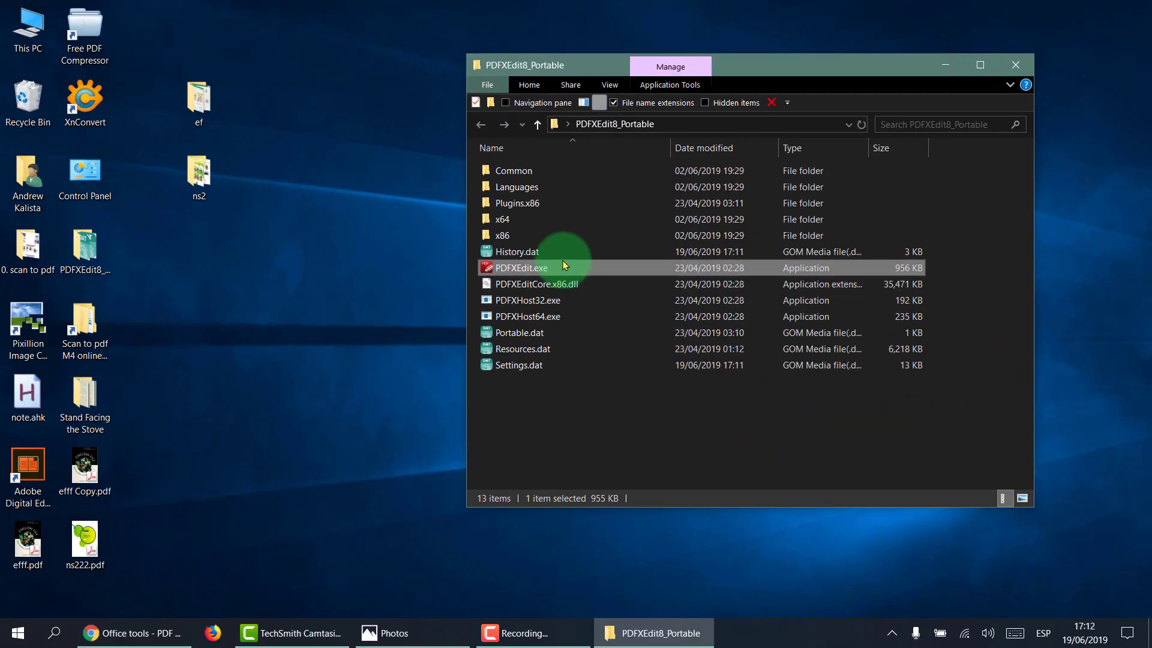
- Launch PDF-XChange Editor from the PDFXEdit8_Portable folder, shift its window off the desktop icons and open ns23.pdf
click(561, 269)
click(561, 269)
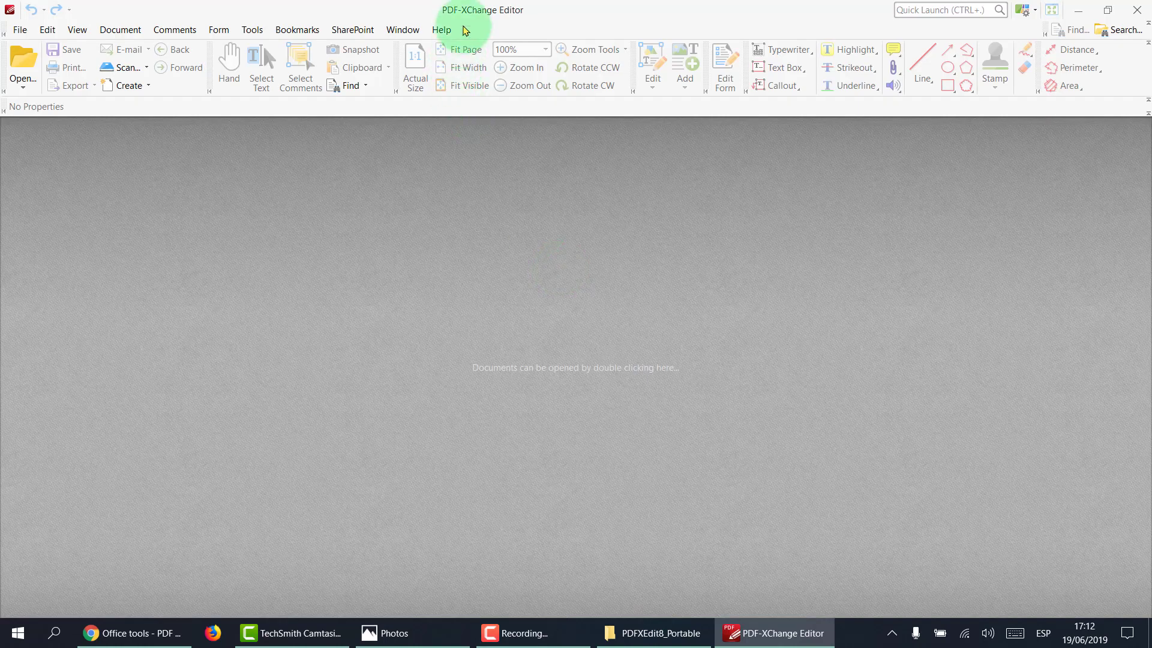
drag(465, 7, 738, 38)
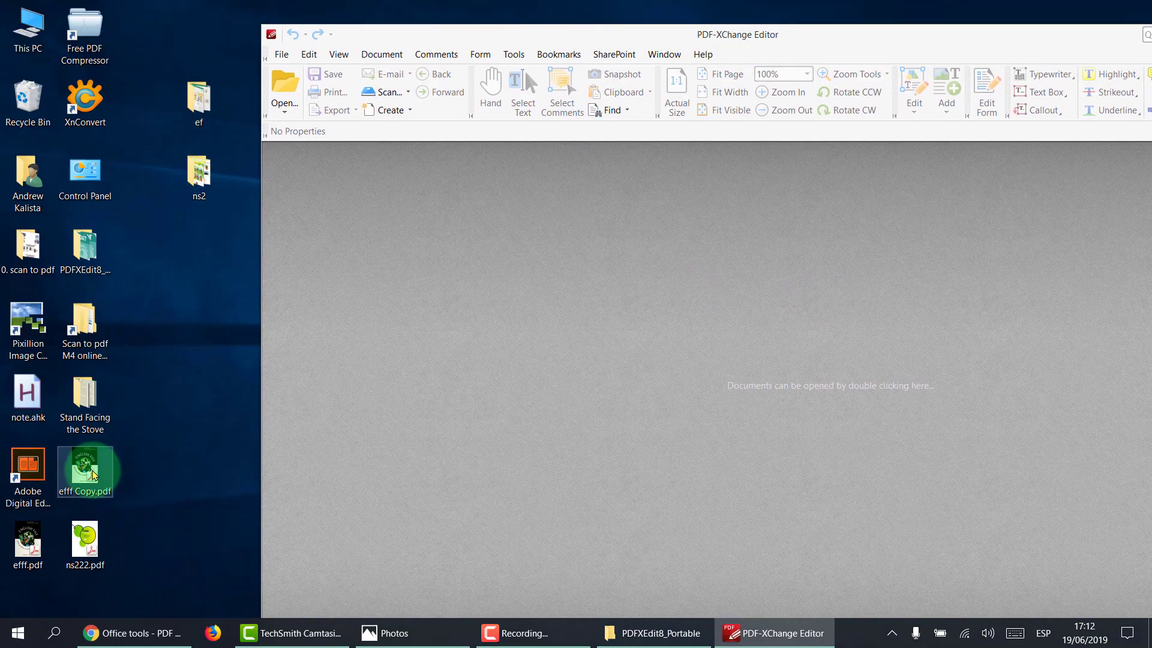
drag(189, 252, 329, 234)
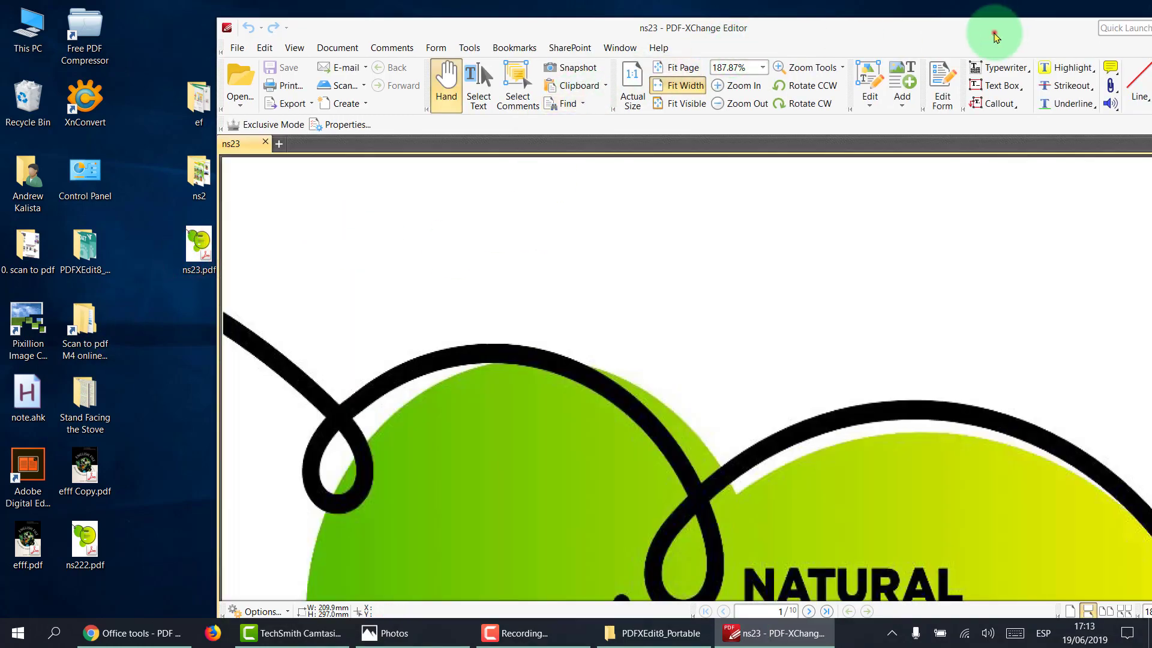
- Maximize the editor window and show ns23.pdf as whole pages laid out two side by side
drag(994, 34, 928, 16)
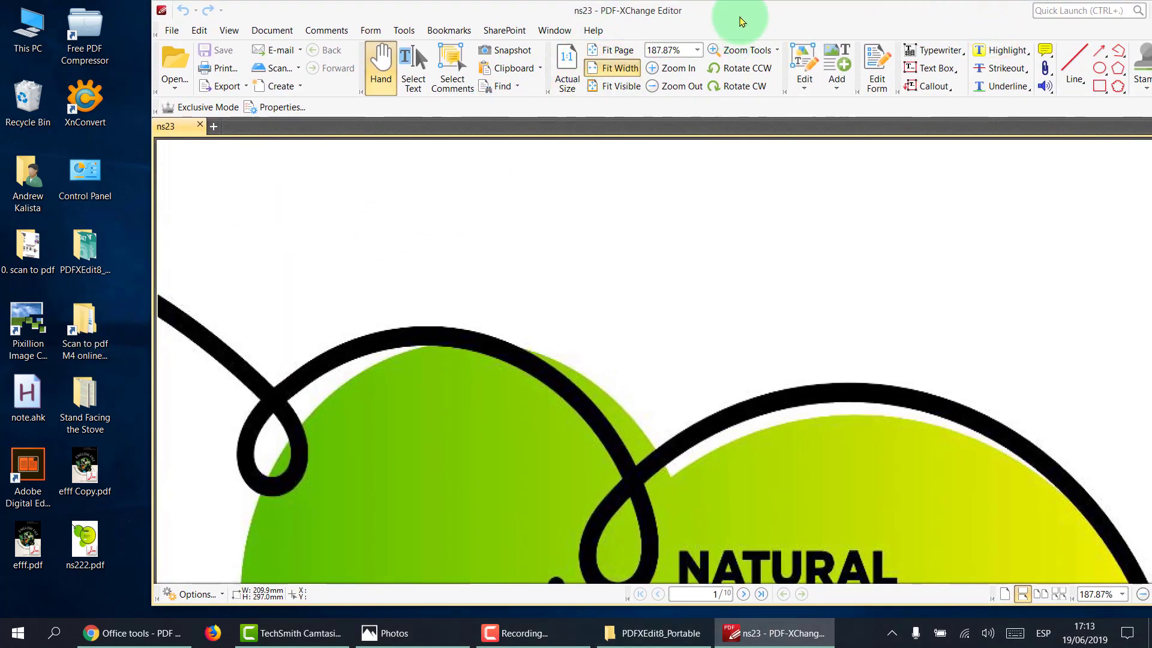
double_click(742, 22)
click(449, 50)
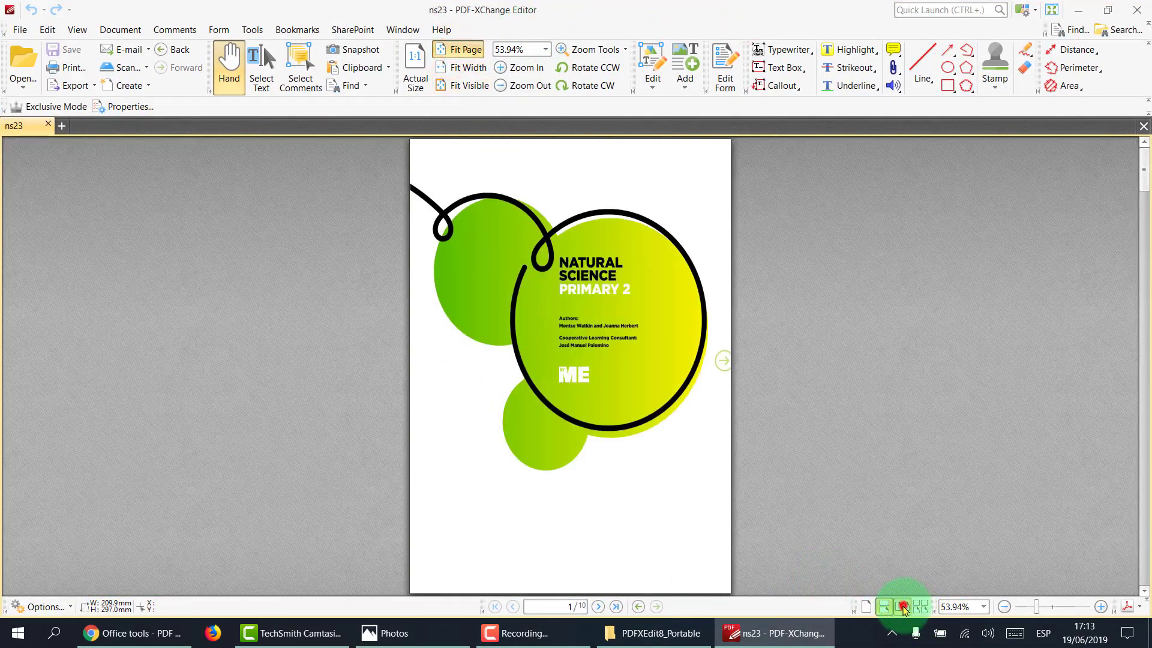
click(902, 607)
- Browse the two-page spreads of ns23.pdf and magnify pages 6 and 7 to 125% to examine how they align
scroll(664, 430, down, 1)
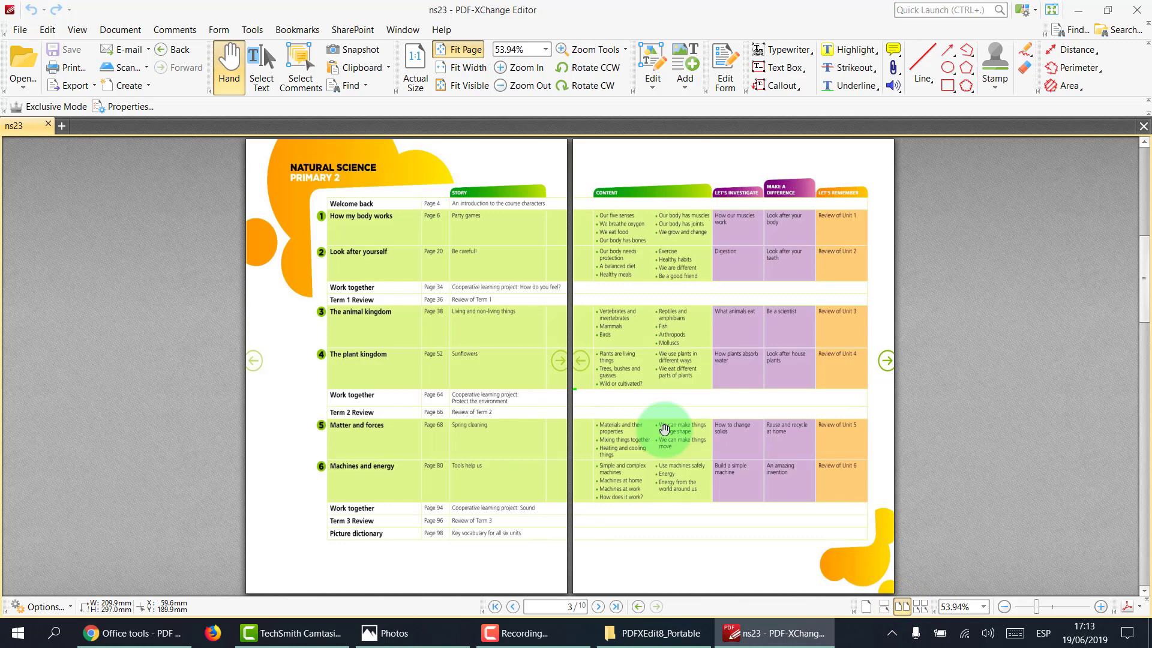
scroll(664, 430, down, 1)
scroll(664, 429, down, 1)
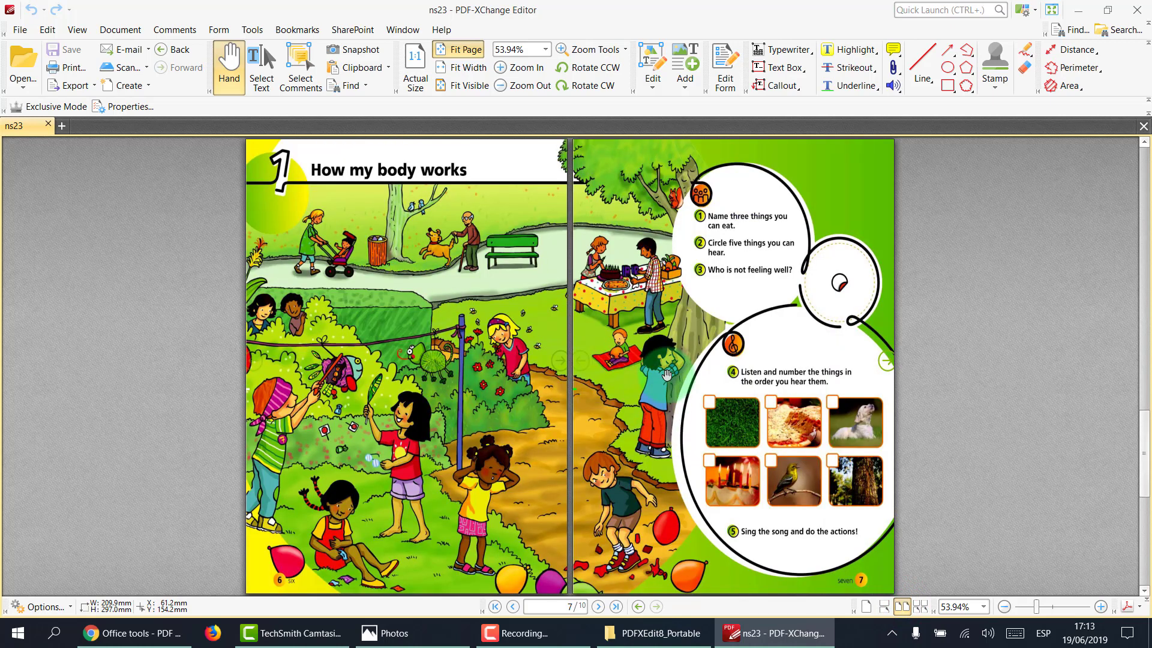
scroll(666, 374, down, 1)
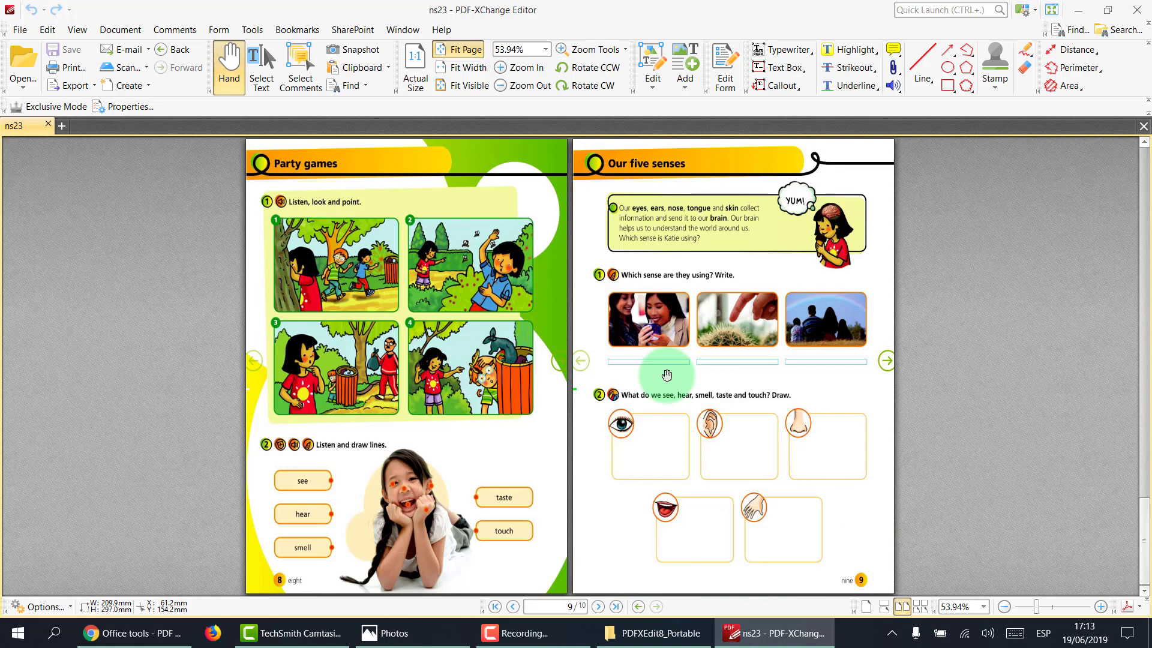
scroll(667, 375, up, 1)
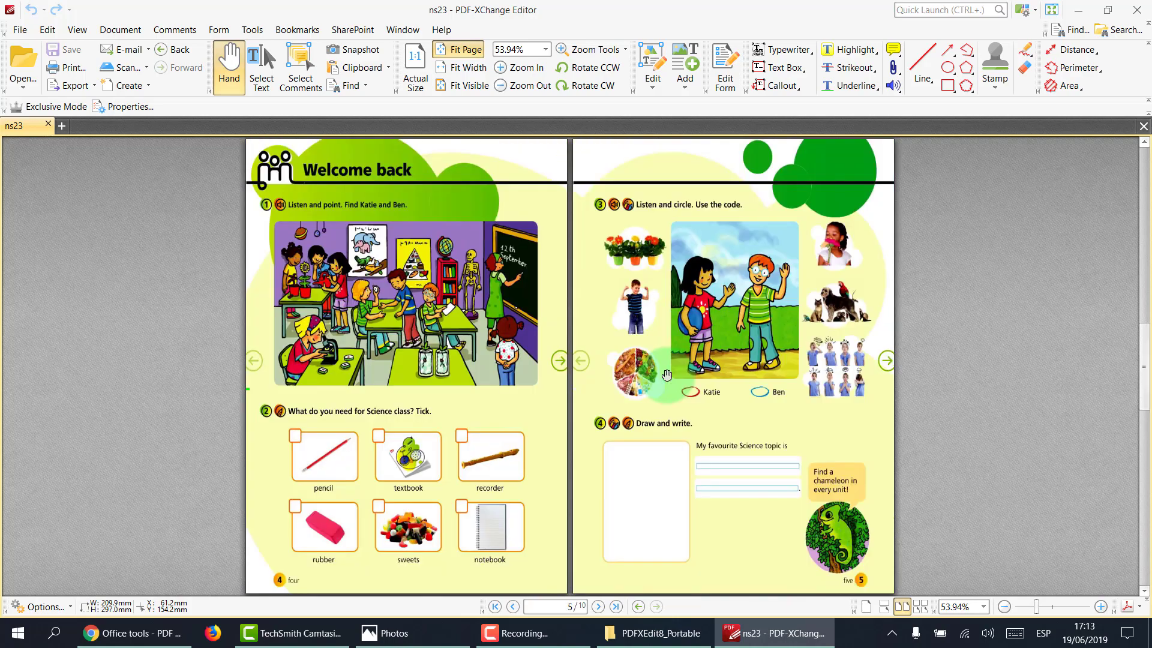
scroll(667, 375, down, 1)
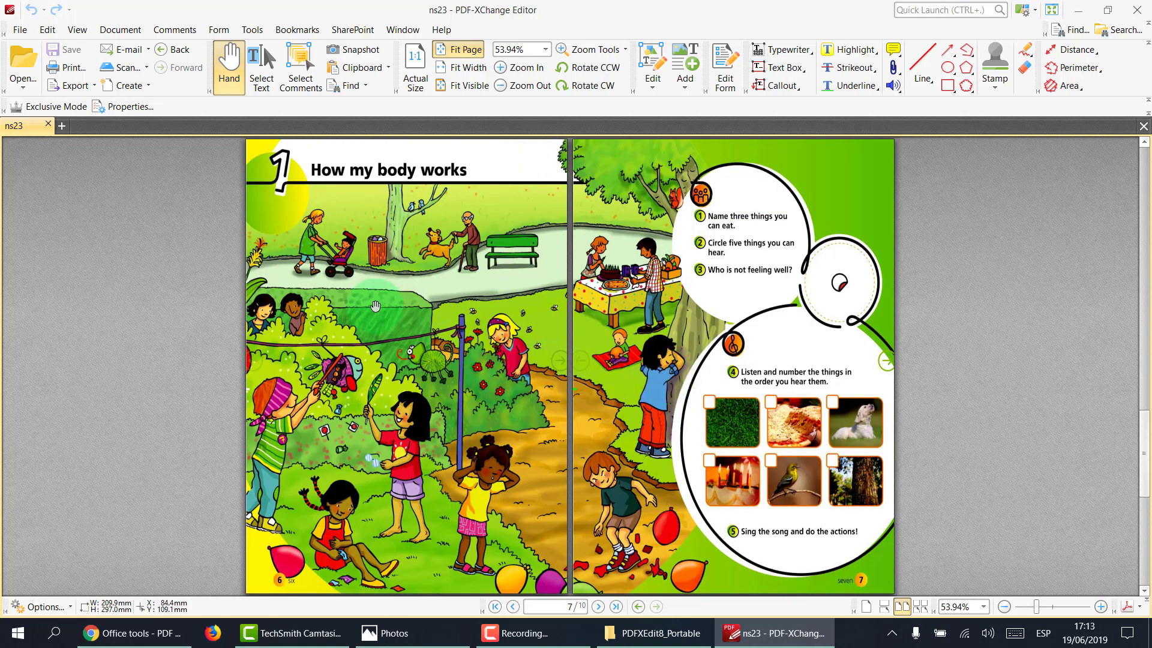
key(ctrl+8)
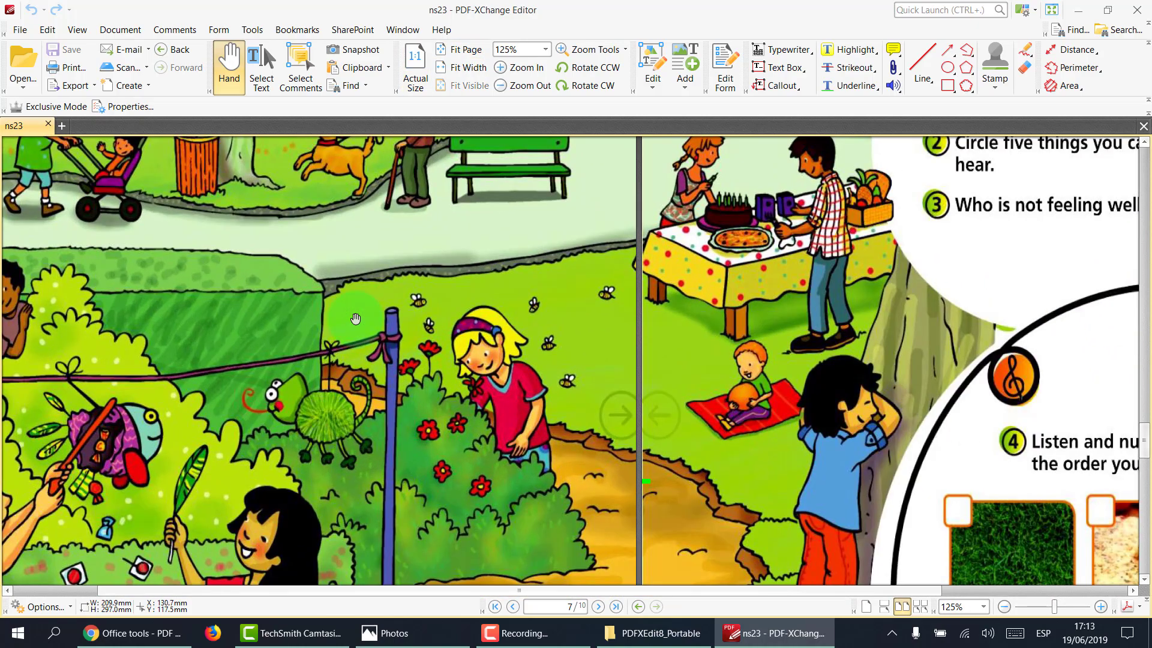